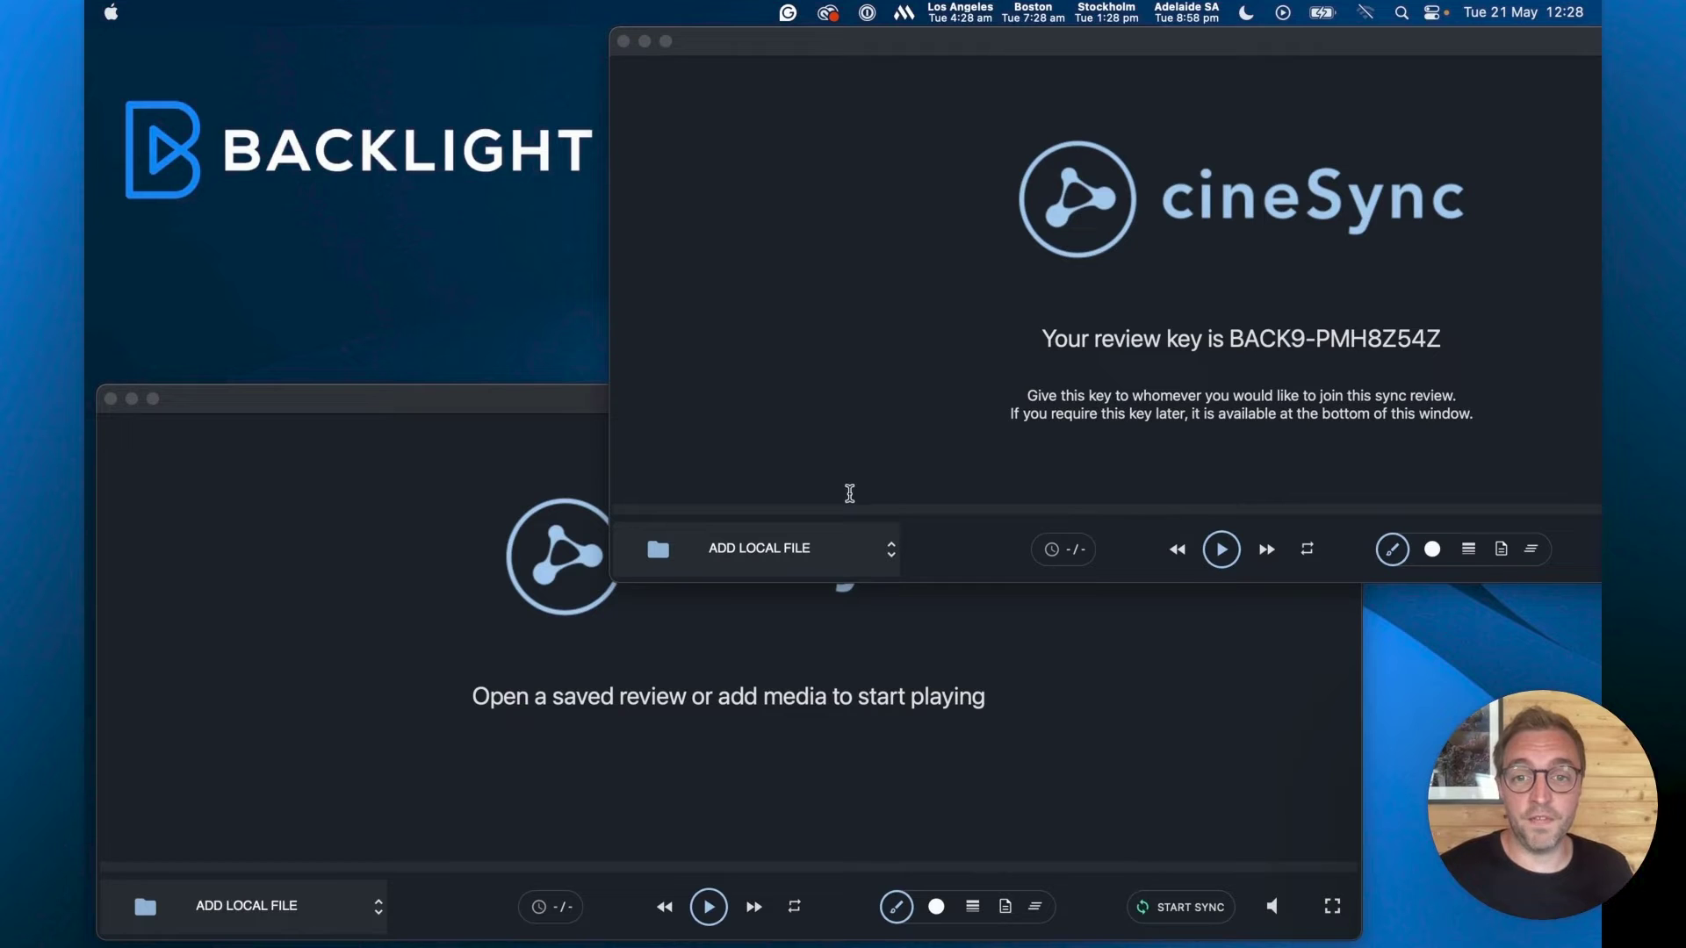
# Step: Arrange the two player windows so both fit on screen, with the host window in front
pyautogui.moveTo(1057, 42); pyautogui.dragTo(771, 5)
pyautogui.moveTo(250, 409); pyautogui.dragTo(260, 408)
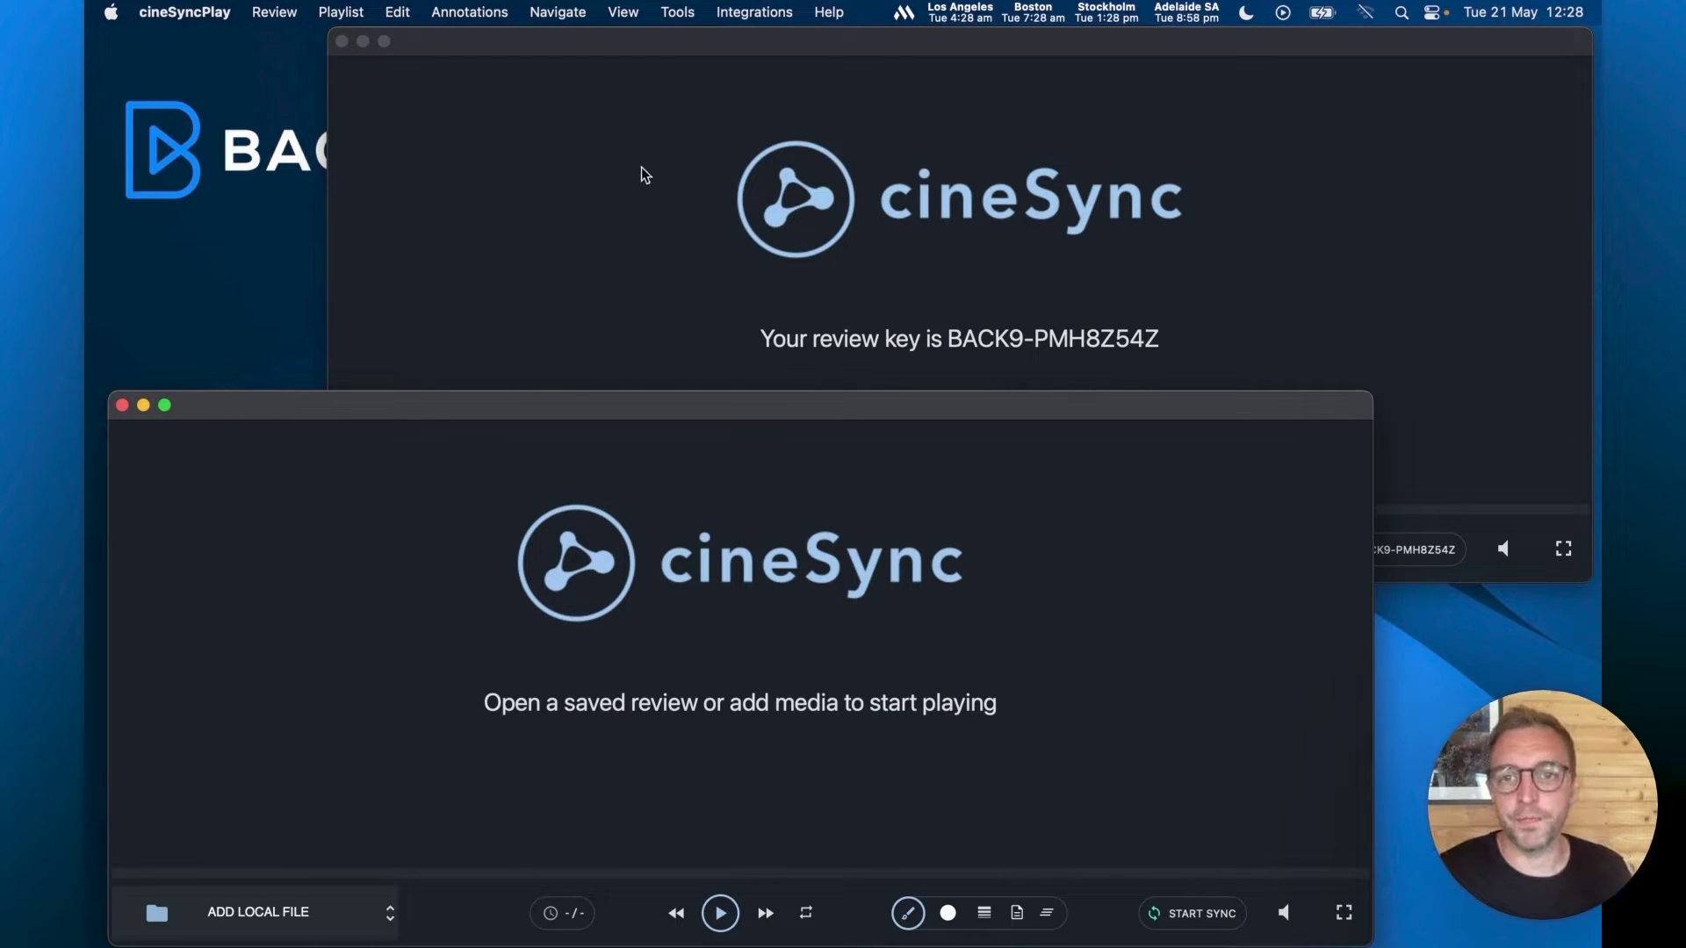
pyautogui.click(449, 48)
pyautogui.click(1247, 211)
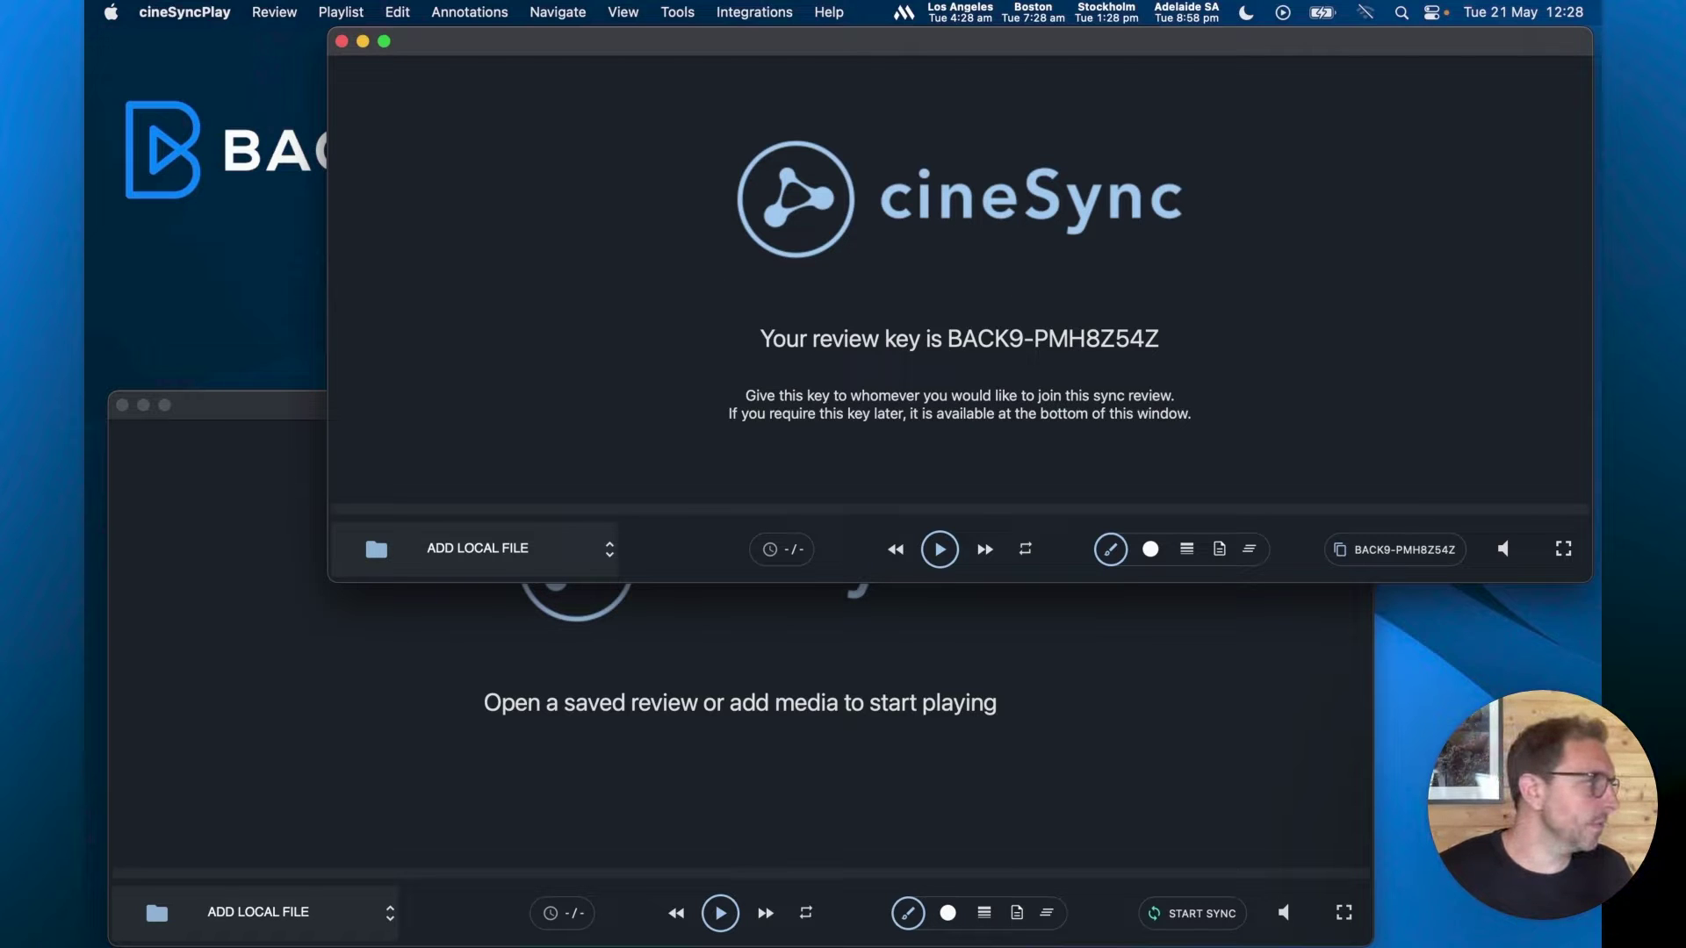
# Step: Open the ftrack Studio web browser for media from the host window and move its File Picker aside
pyautogui.press('super+Tab')
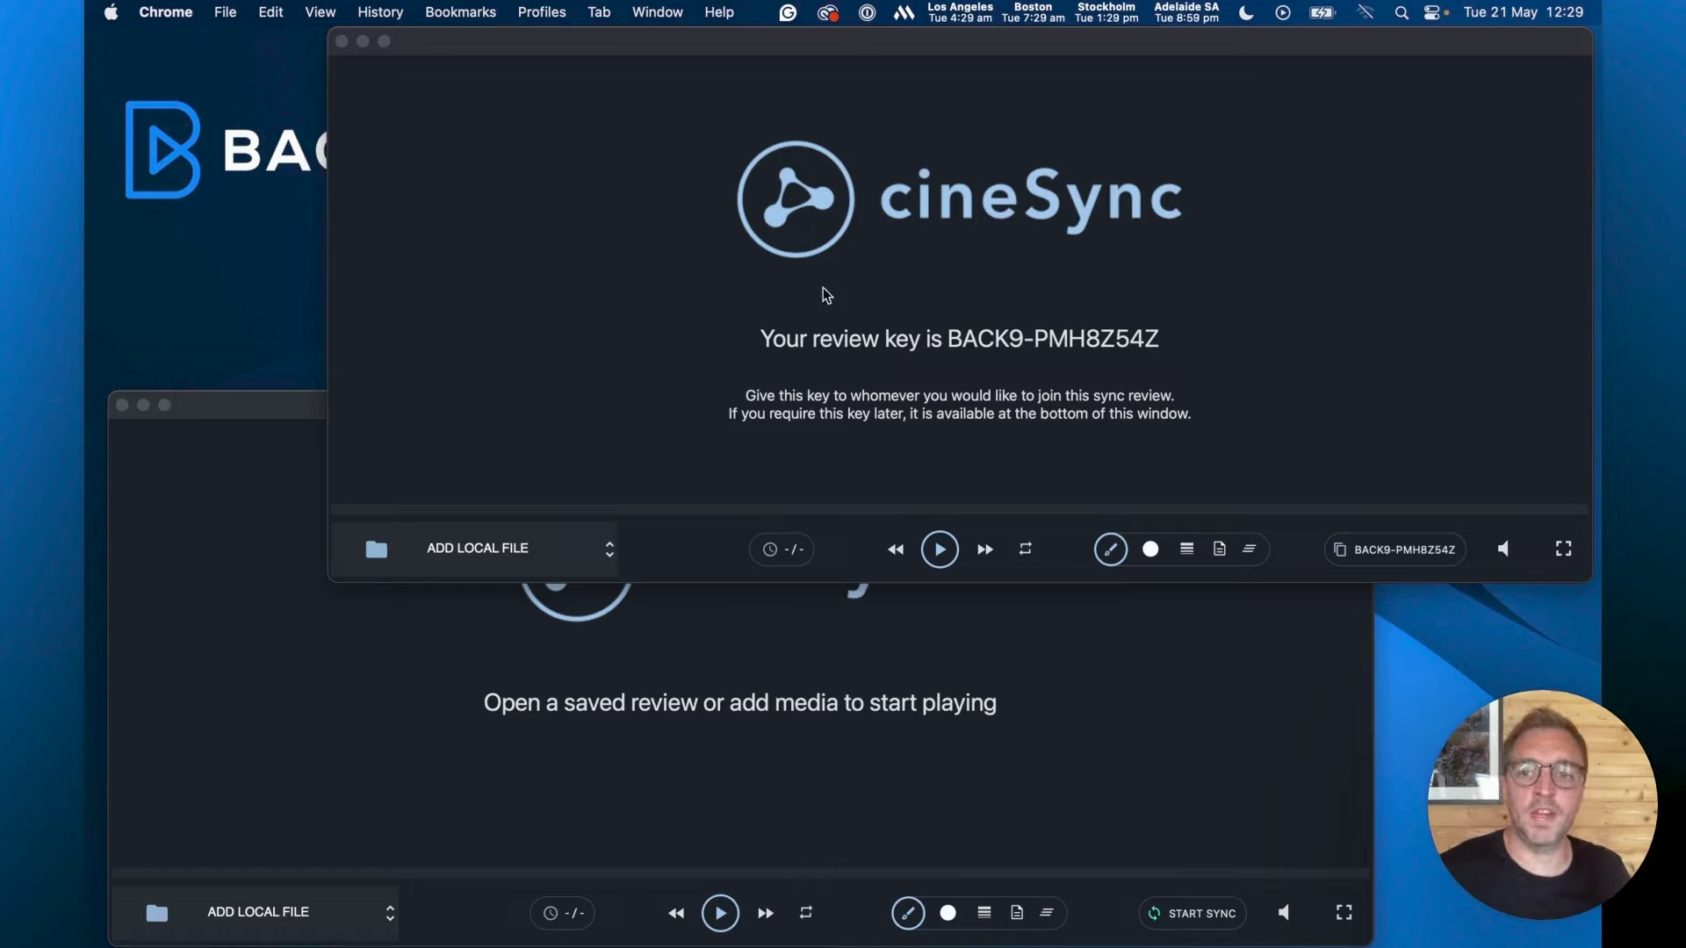
pyautogui.click(1053, 143)
pyautogui.click(770, 13)
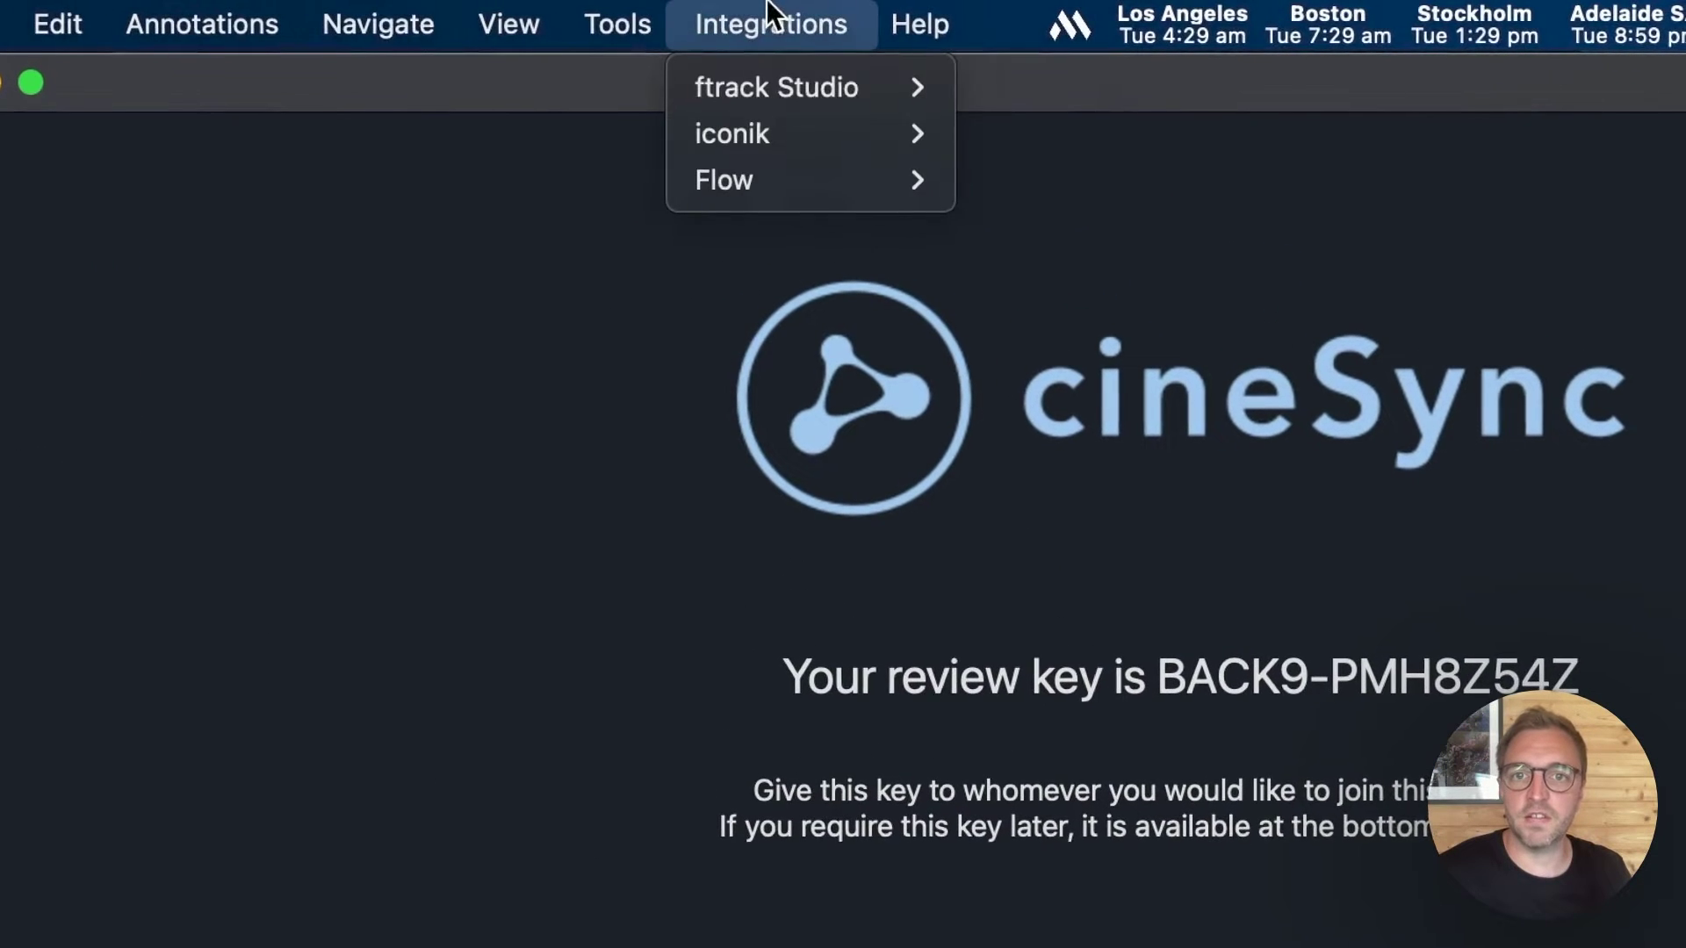
pyautogui.moveTo(794, 76)
pyautogui.moveTo(1092, 139)
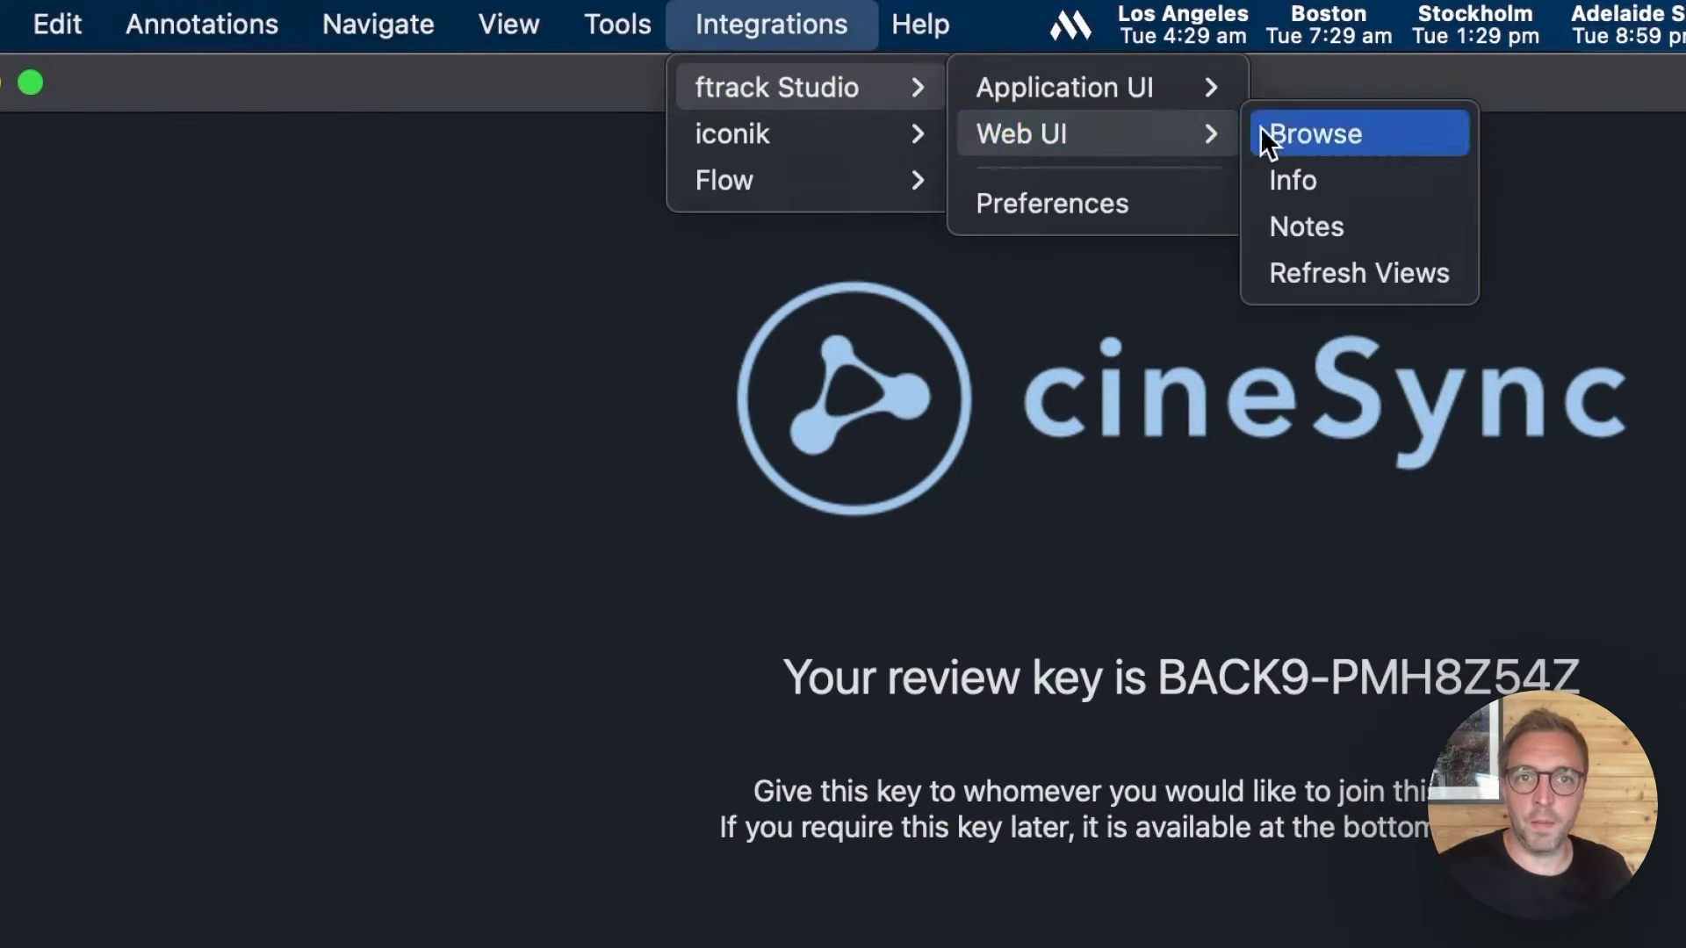
pyautogui.click(1326, 132)
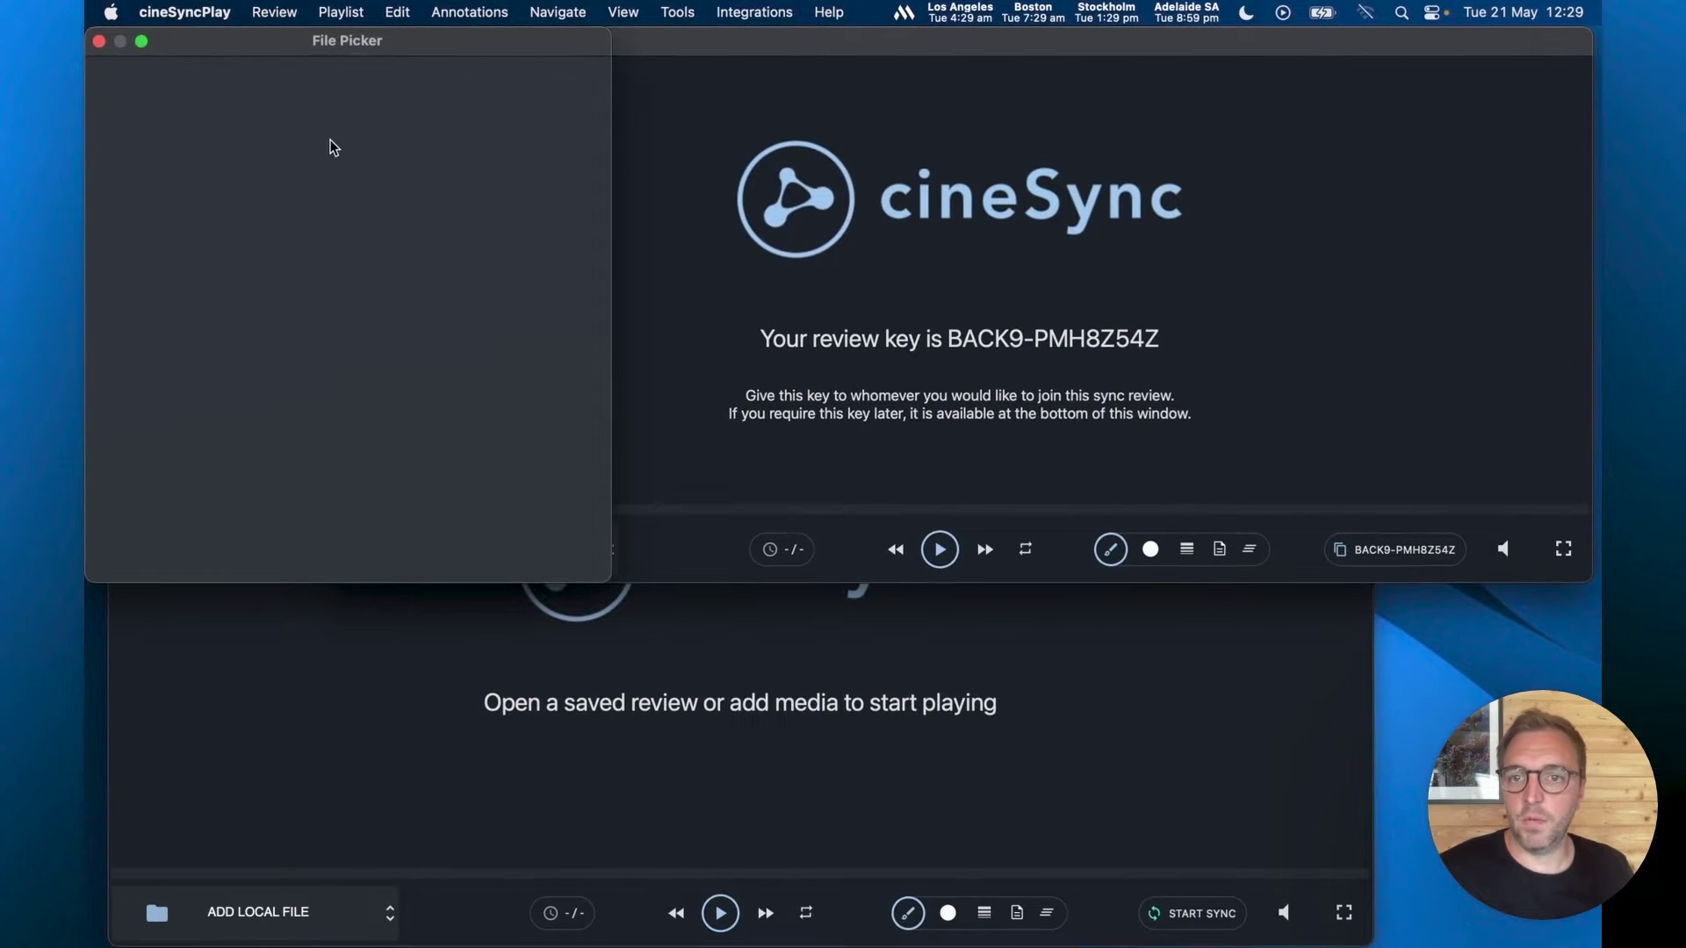
pyautogui.moveTo(221, 49); pyautogui.dragTo(1089, 125)
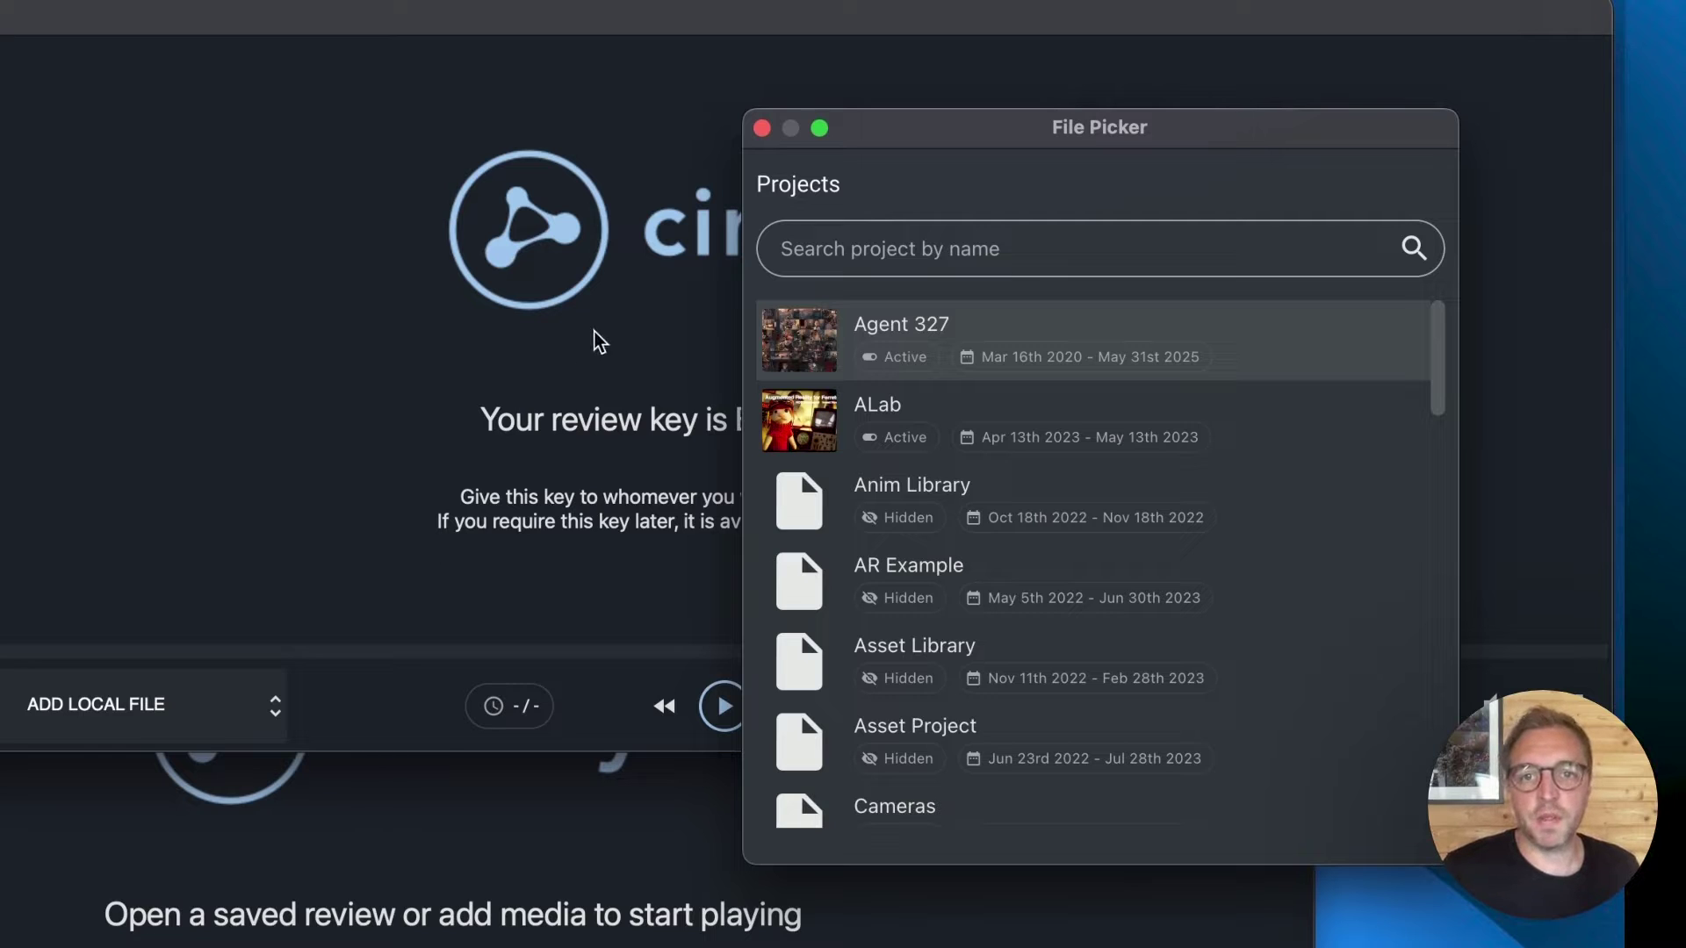
# Step: Search the ftrack projects for "motion" and open Motion graphics project
pyautogui.click(923, 249)
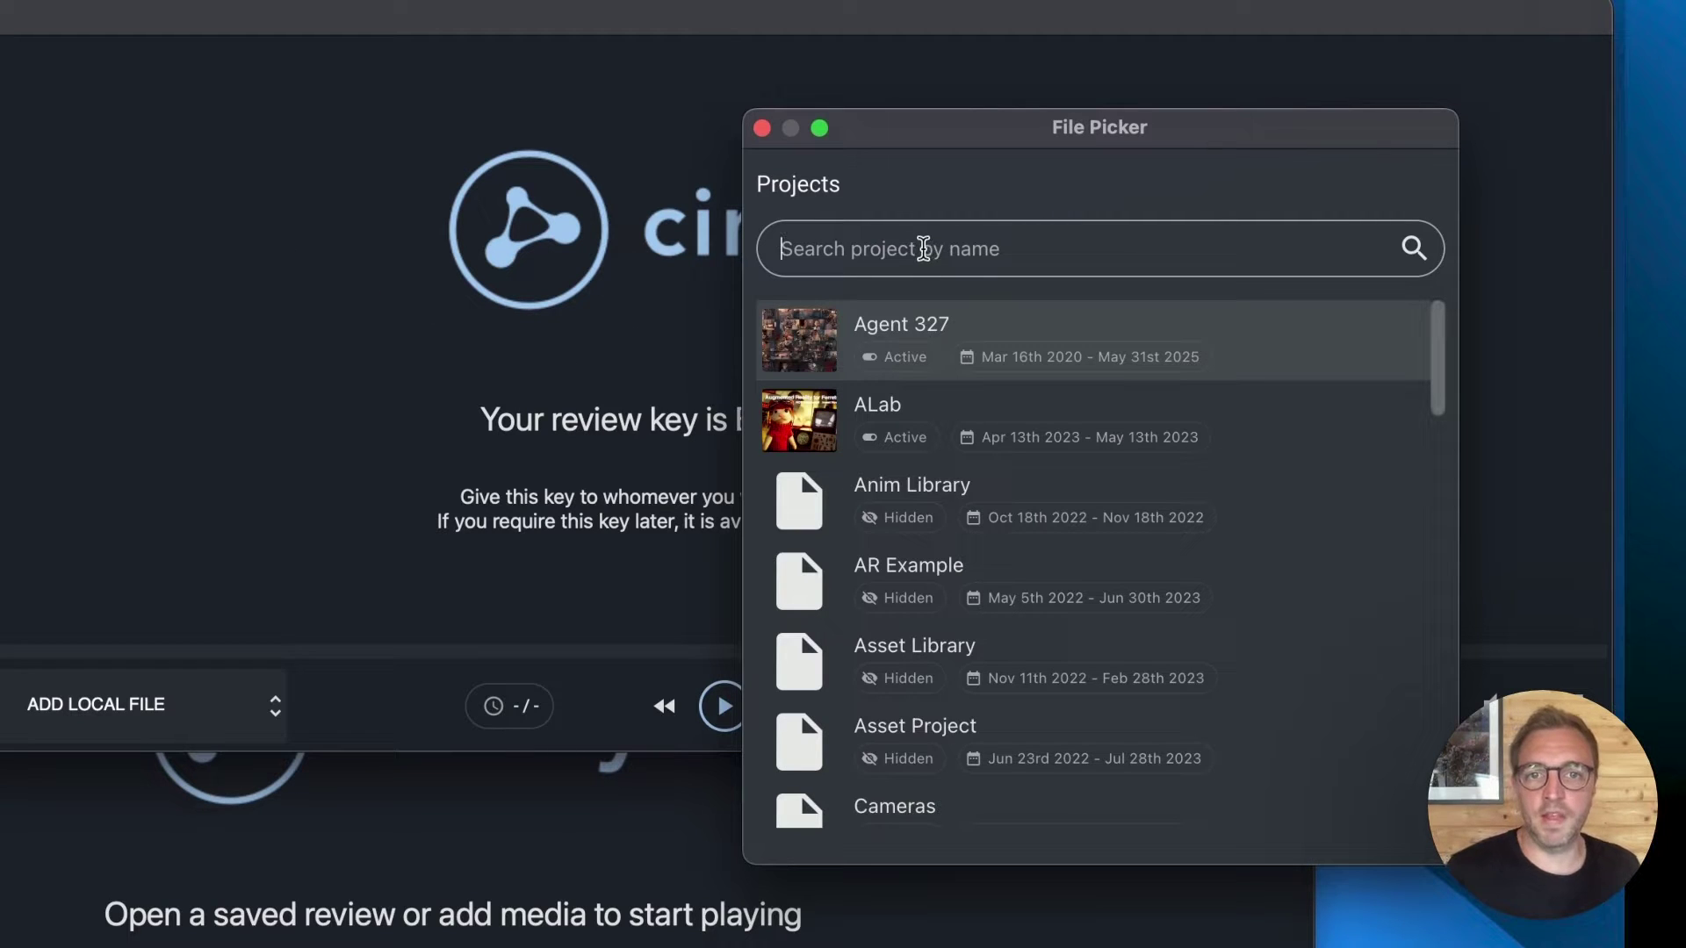
pyautogui.write('motions')
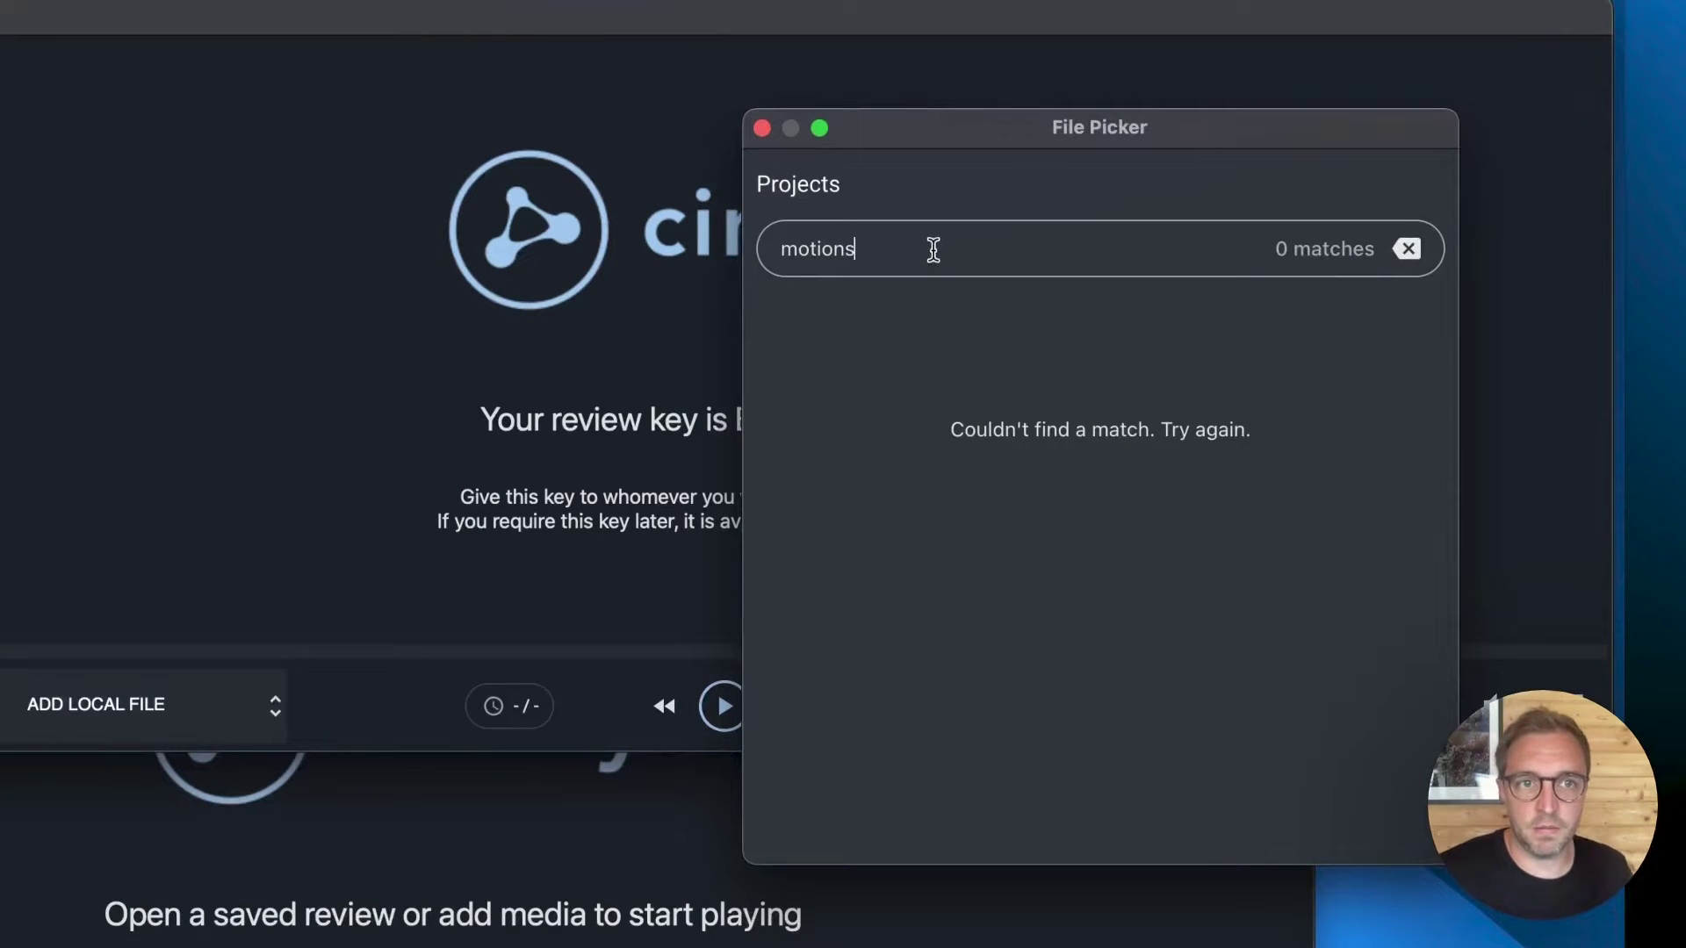
pyautogui.press('BackSpace')
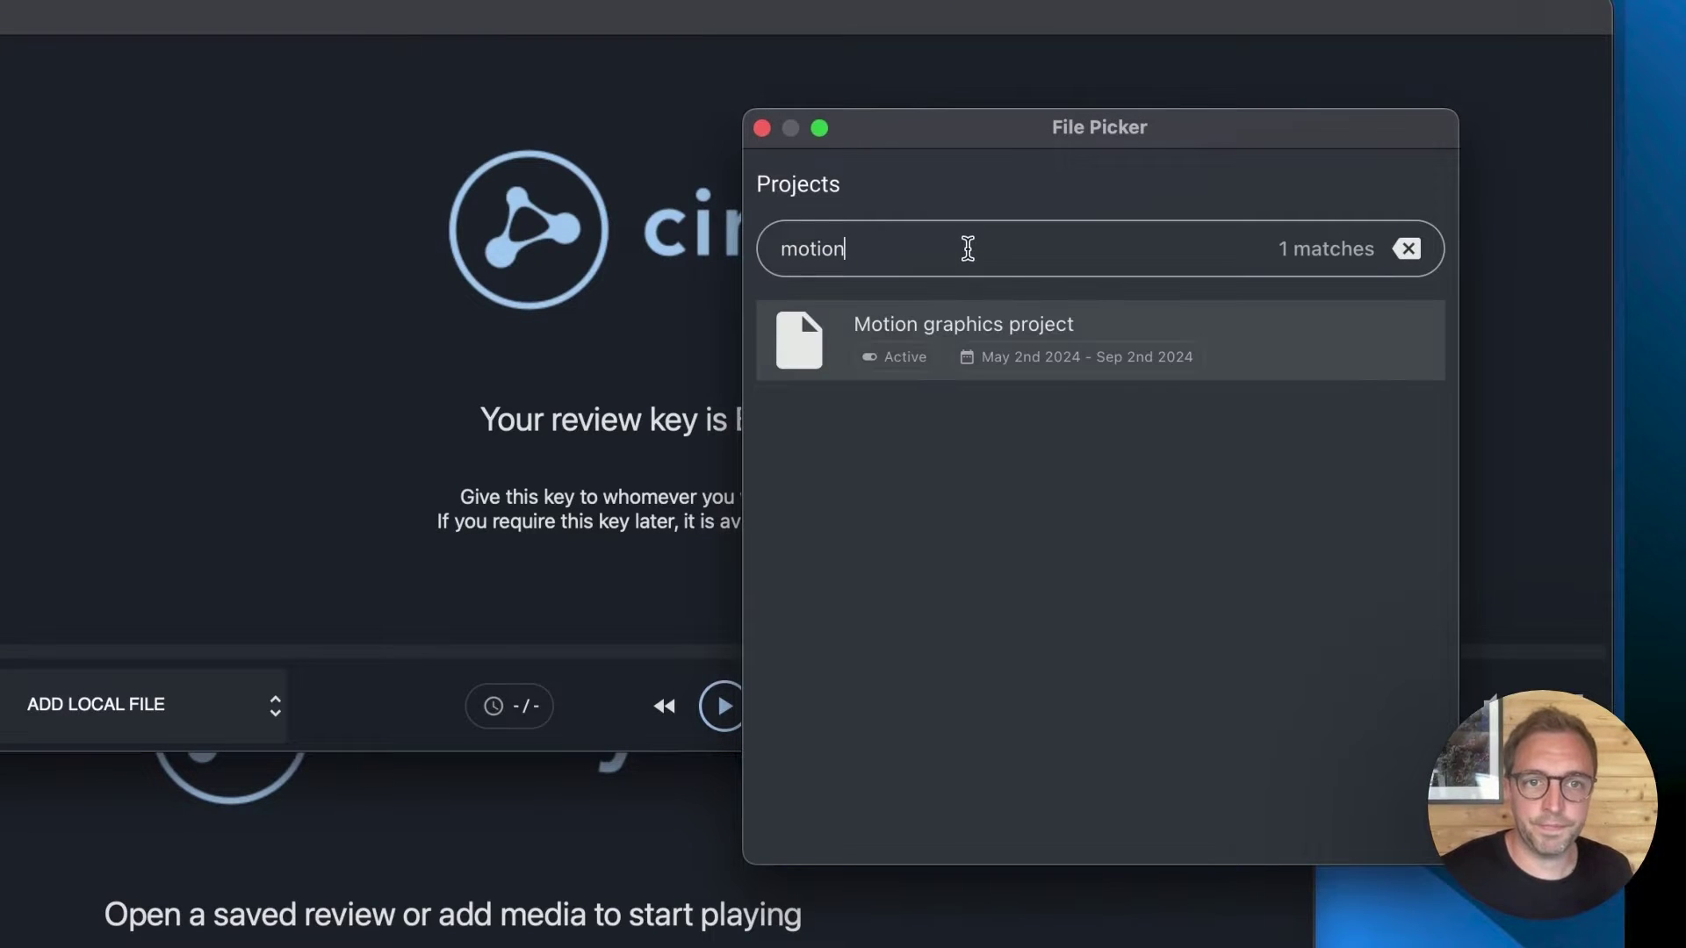
pyautogui.click(941, 331)
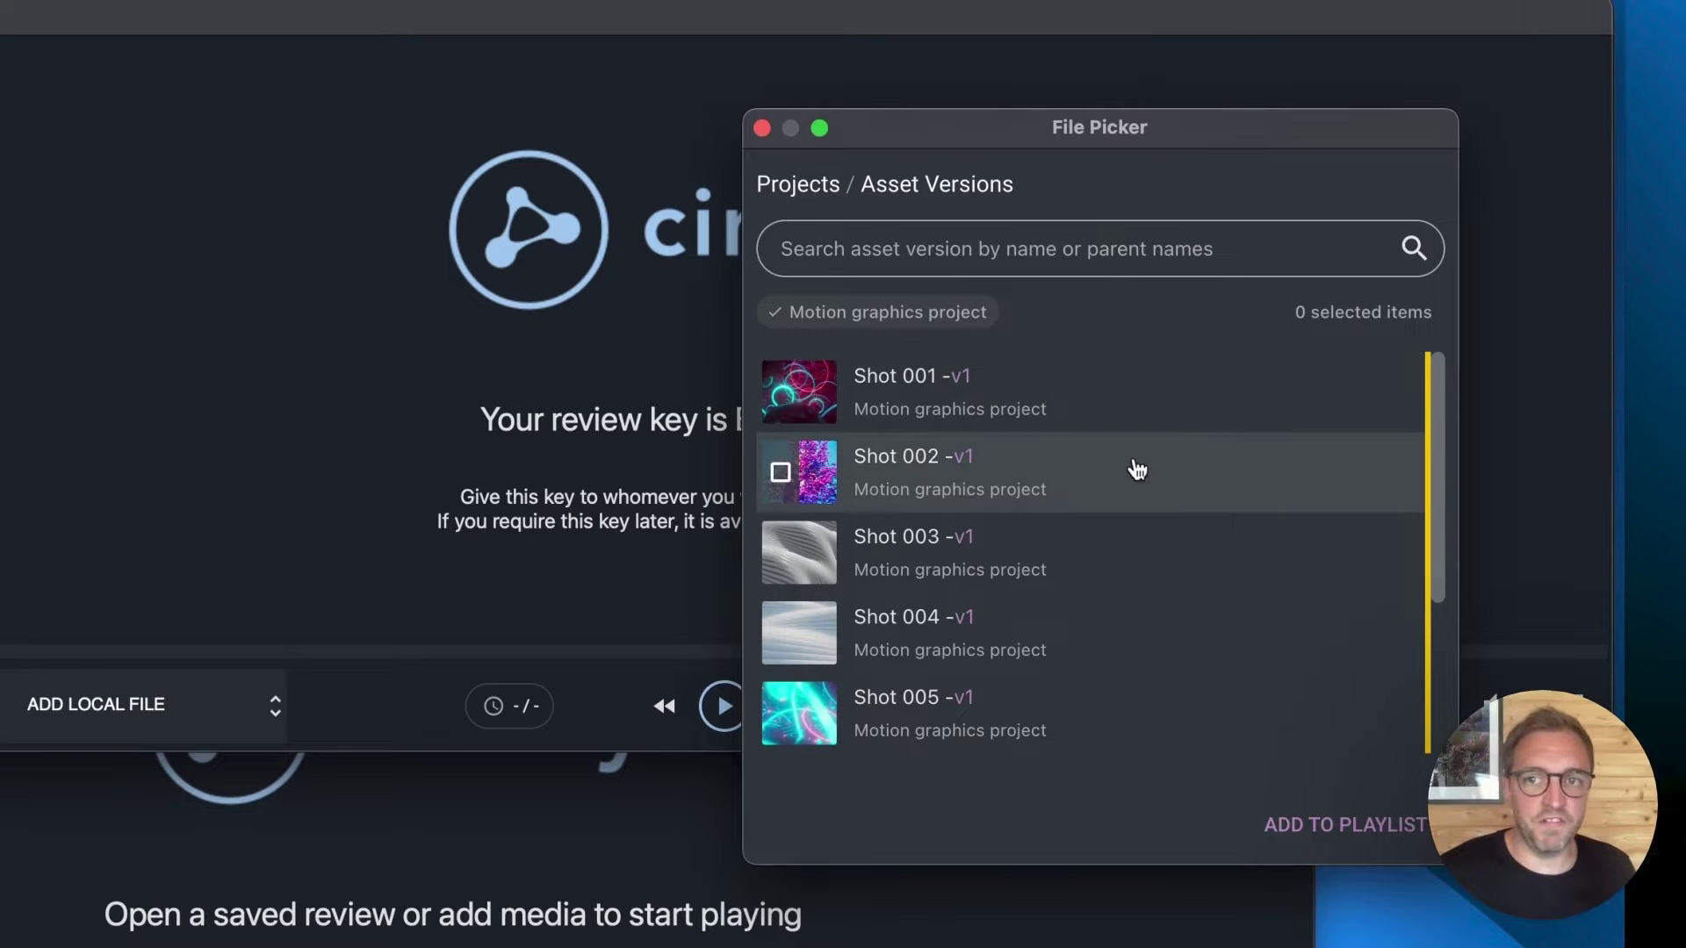
# Step: Add Shot 002 v1 from the project's asset versions to the playlist and close the File Picker
pyautogui.scroll(-3, 1080, 456)
pyautogui.scroll(3, 992, 509)
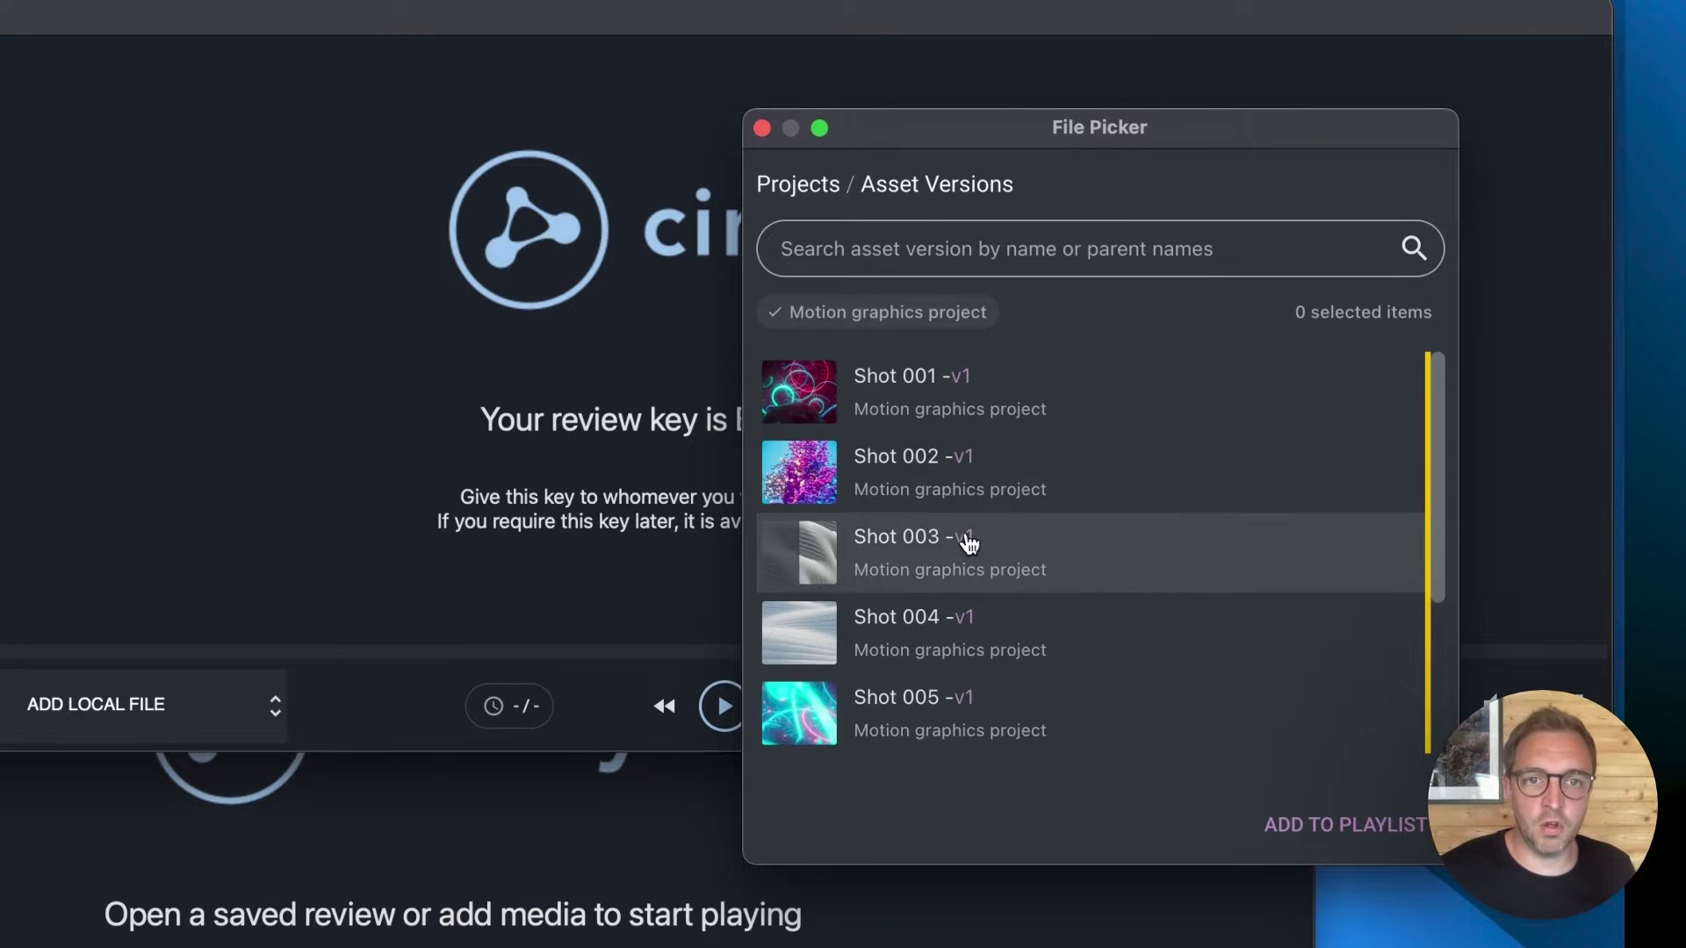
pyautogui.click(779, 472)
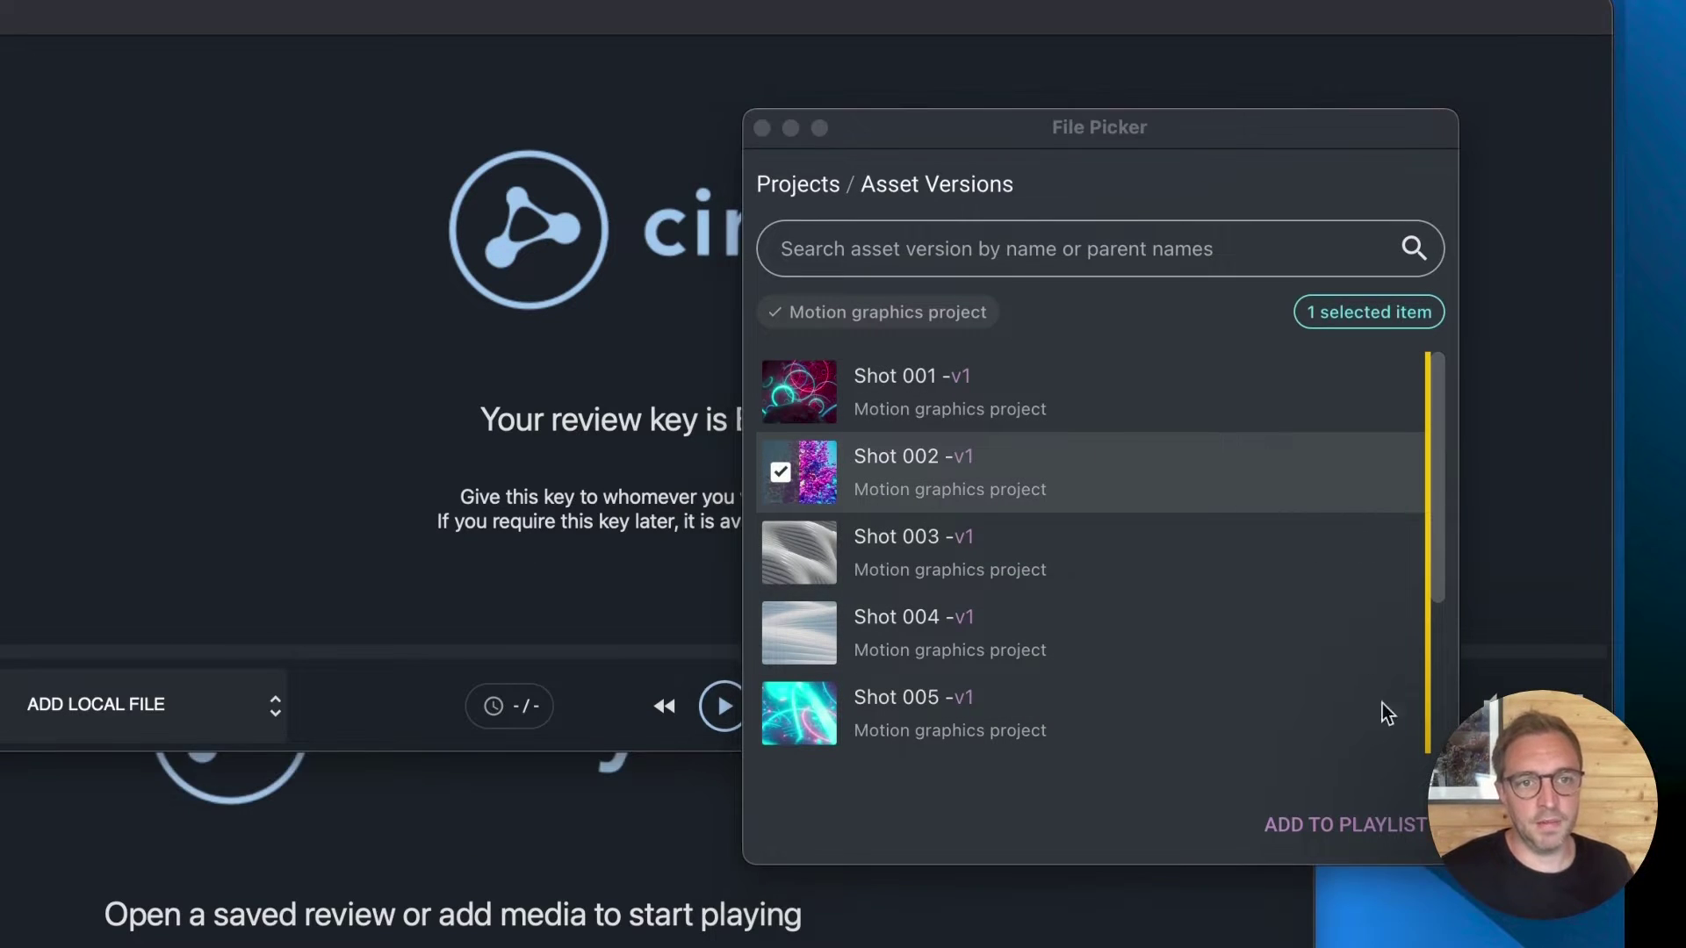
pyautogui.click(1335, 813)
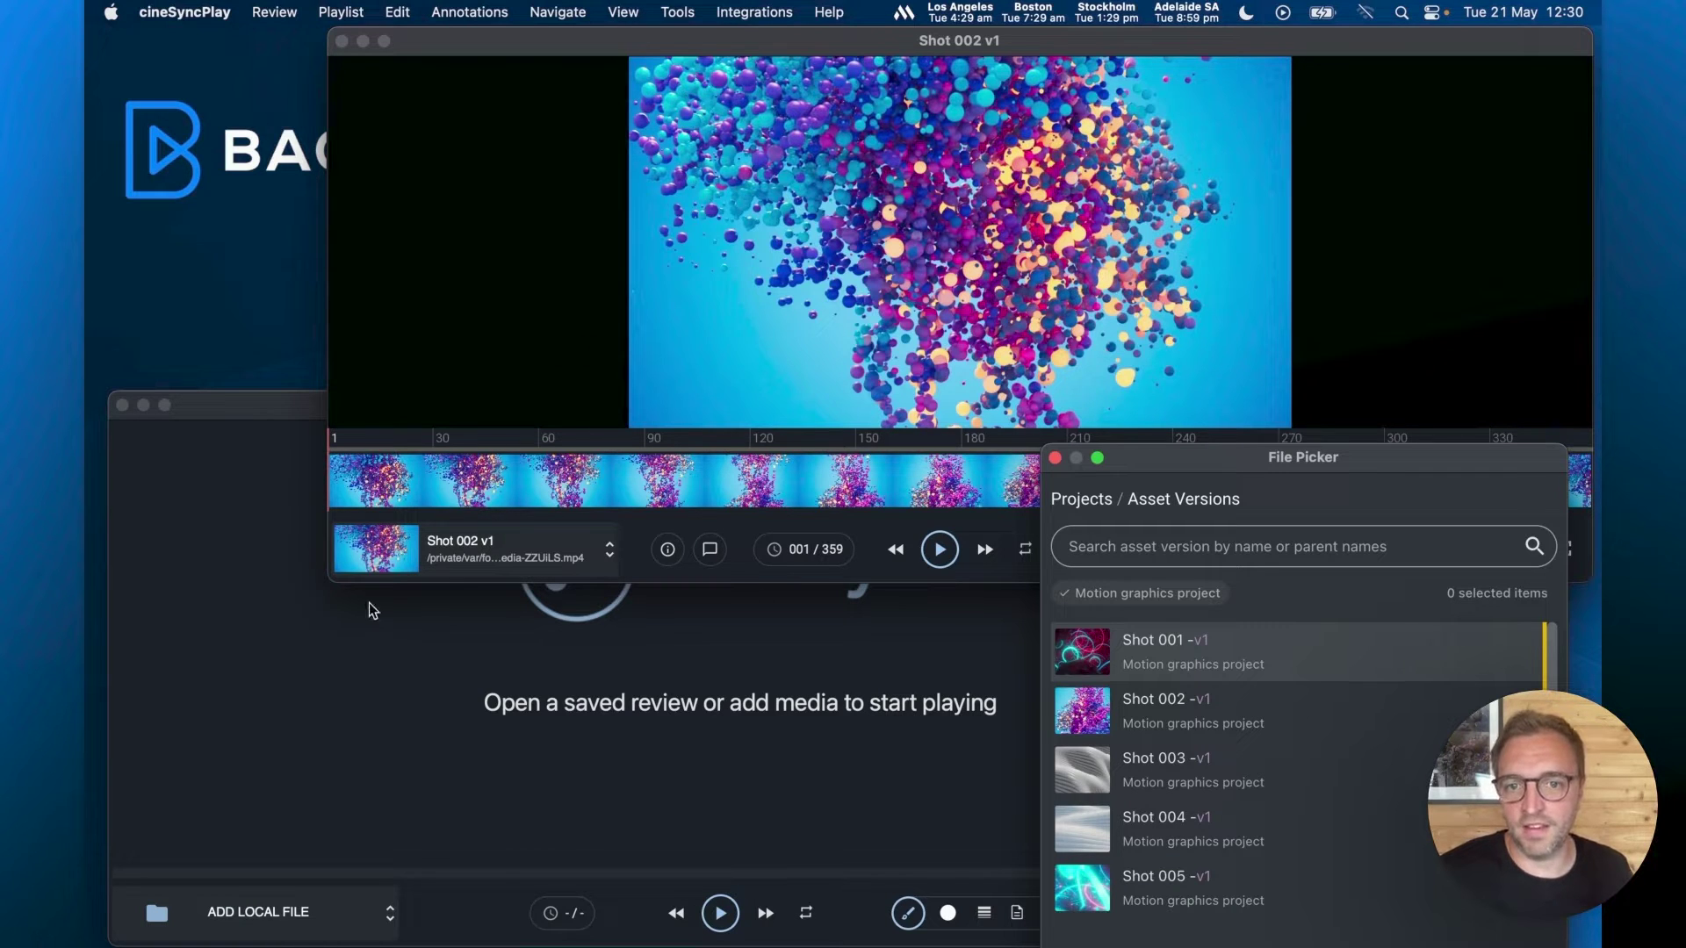
pyautogui.click(1054, 459)
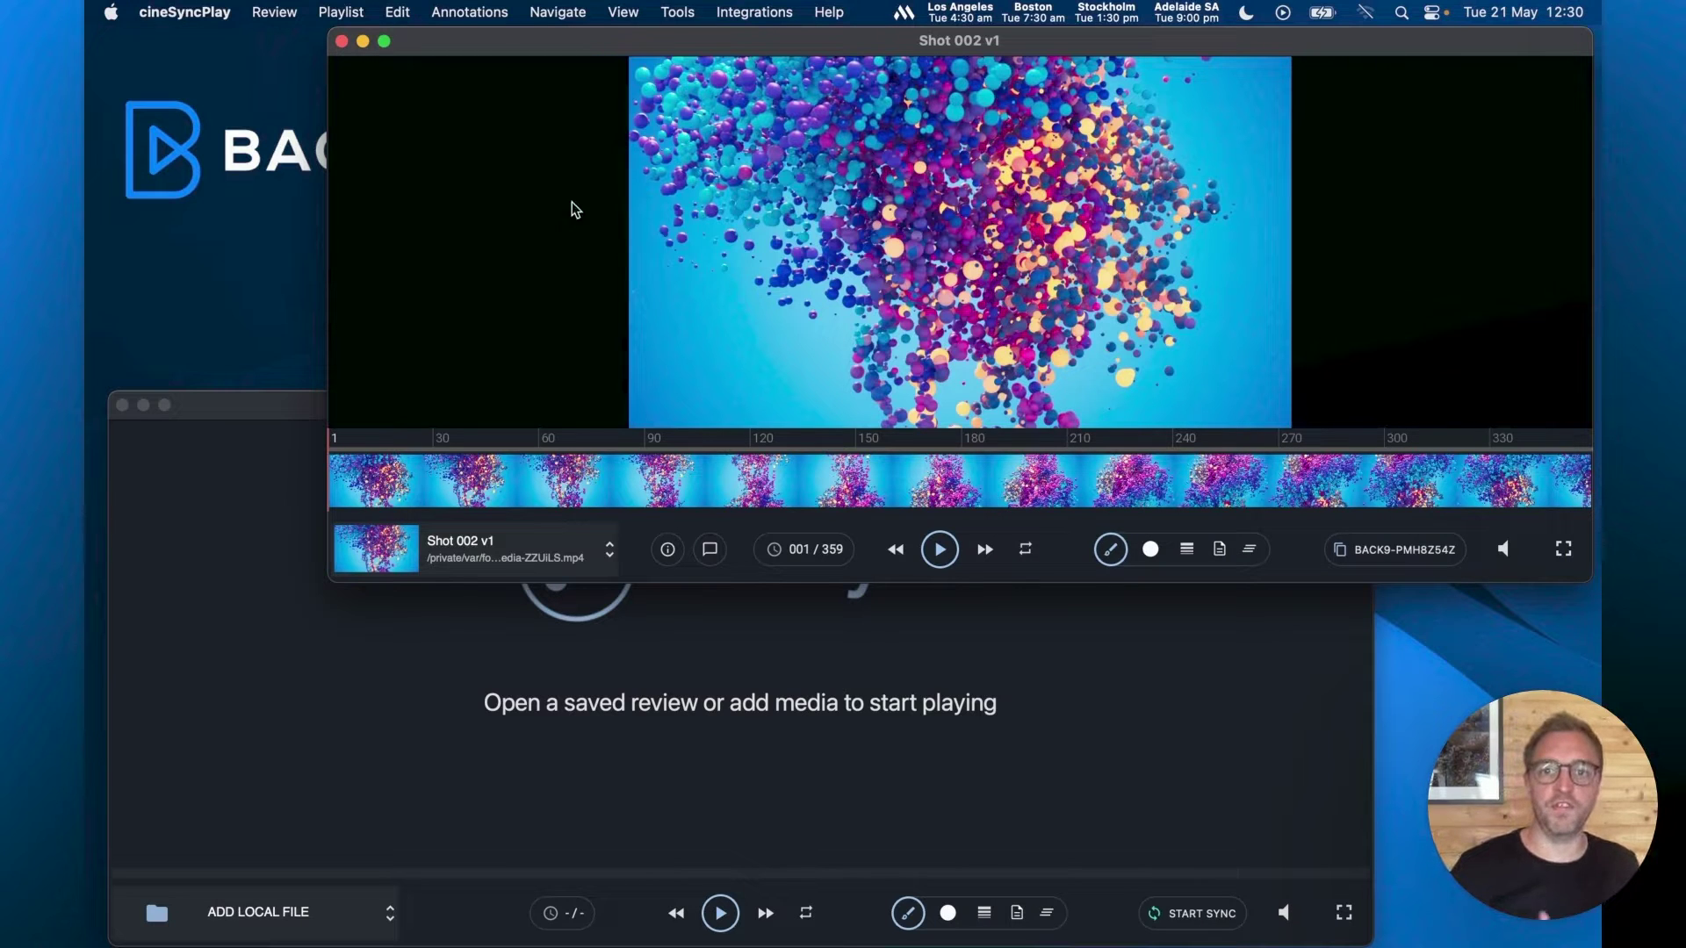
# Step: Copy the host review's session key and join that review from the second player window by pasting it in the Session Key field
pyautogui.click(1395, 549)
pyautogui.click(1014, 530)
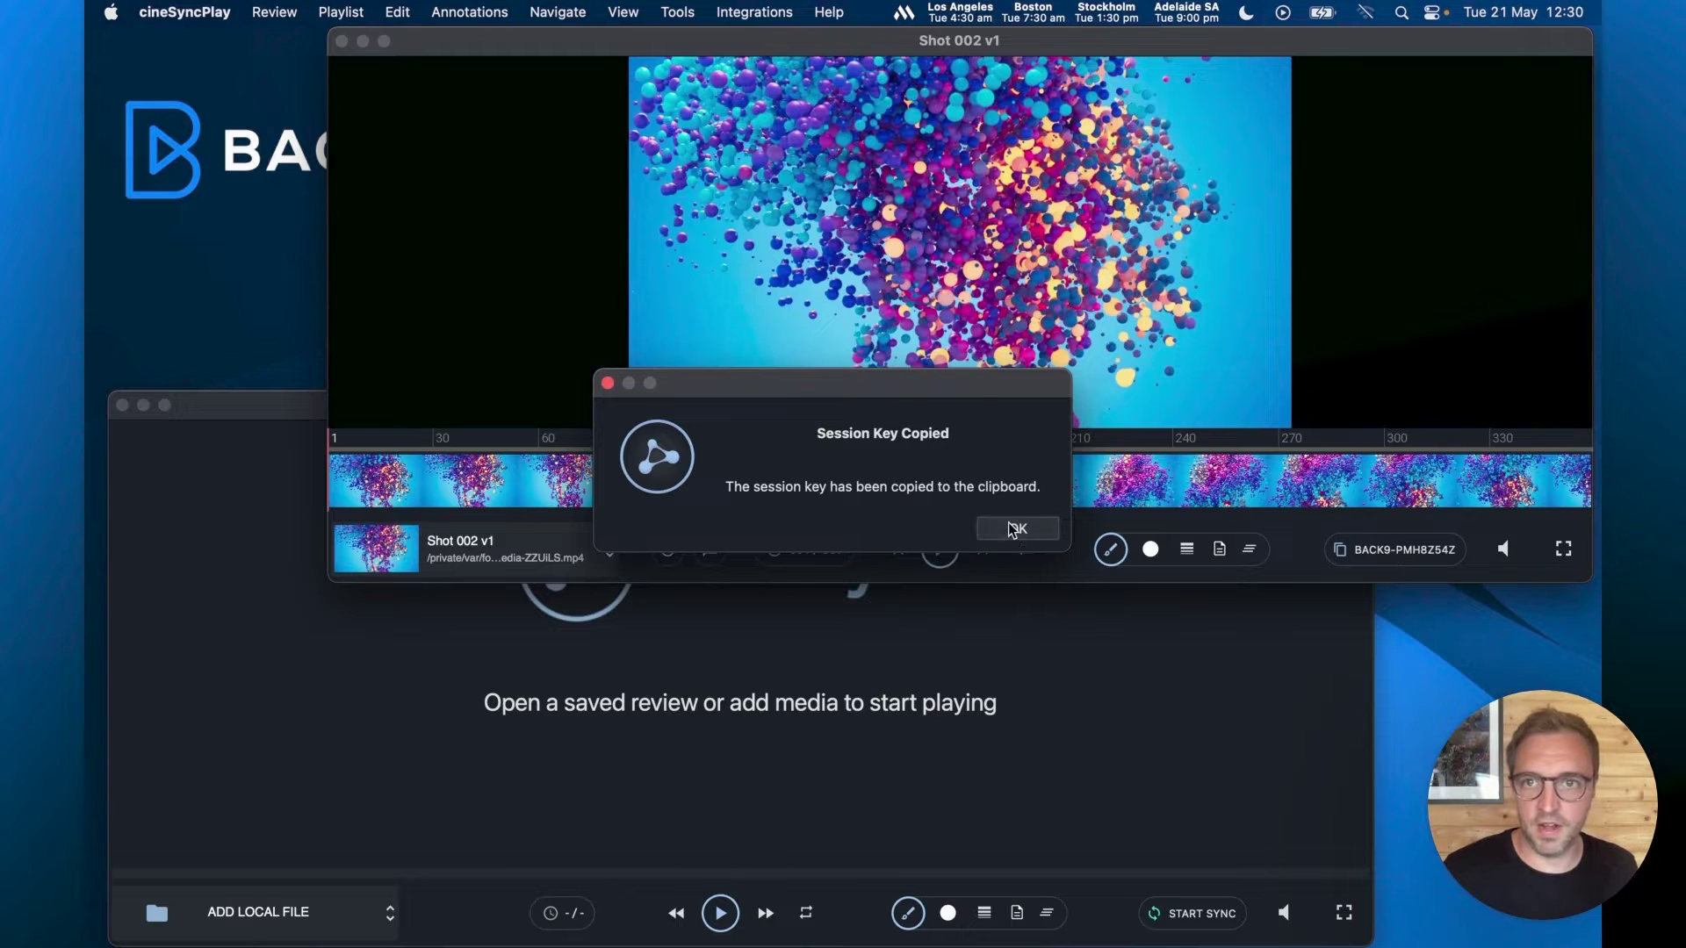
pyautogui.click(1222, 727)
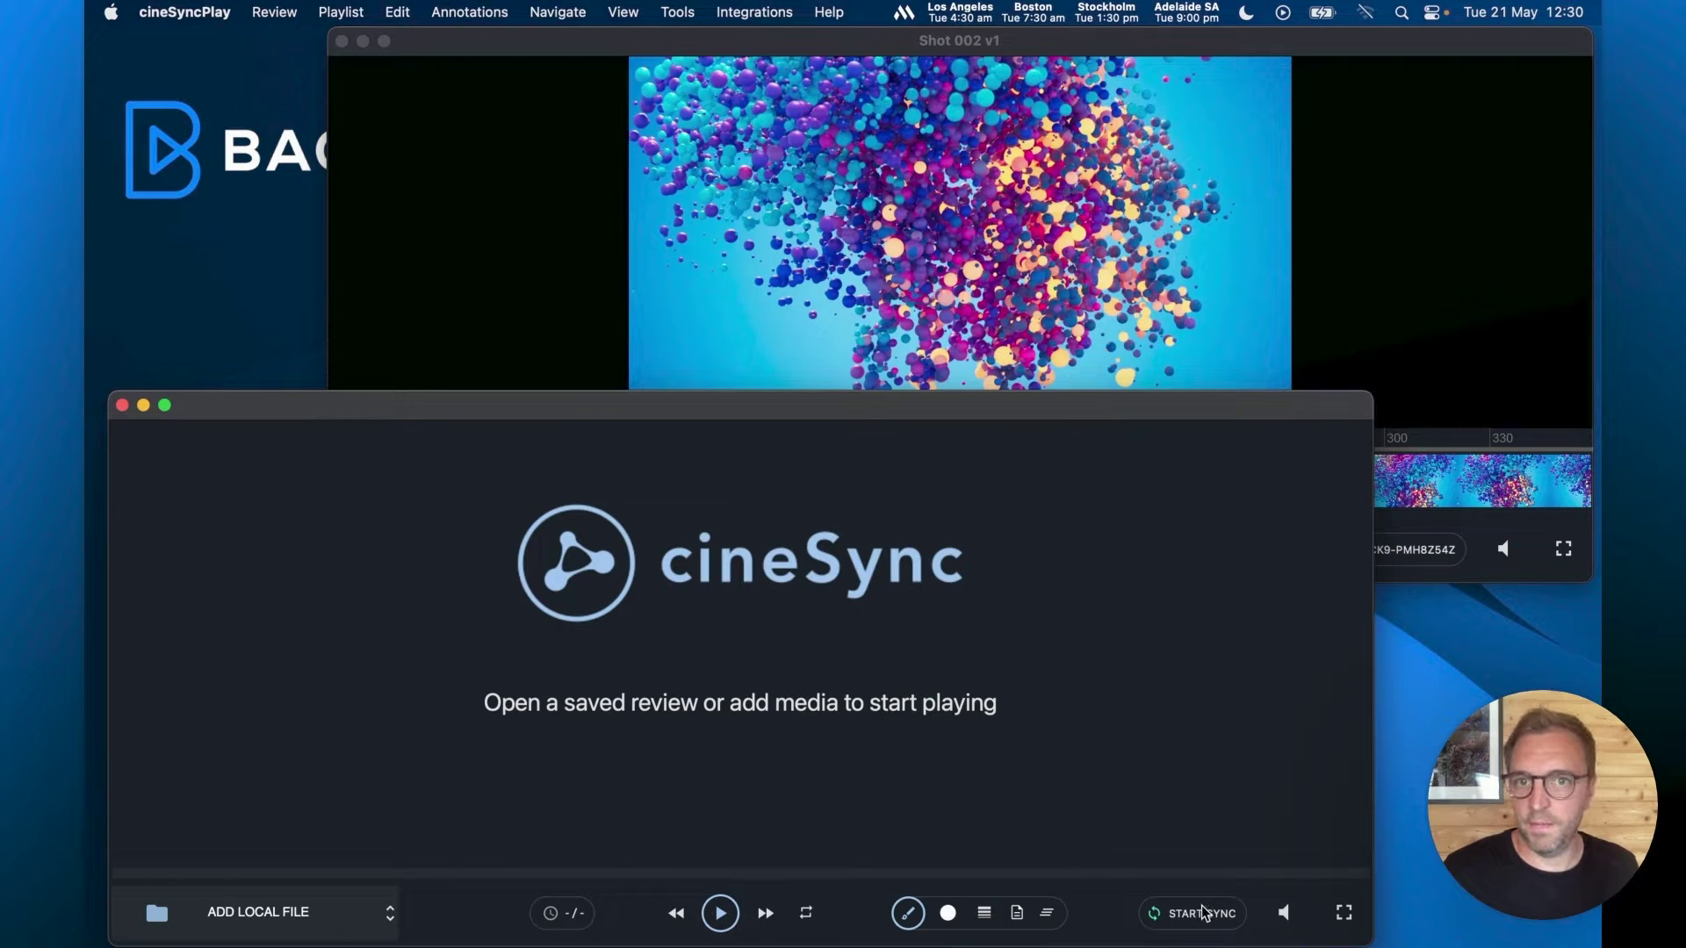
pyautogui.click(1203, 913)
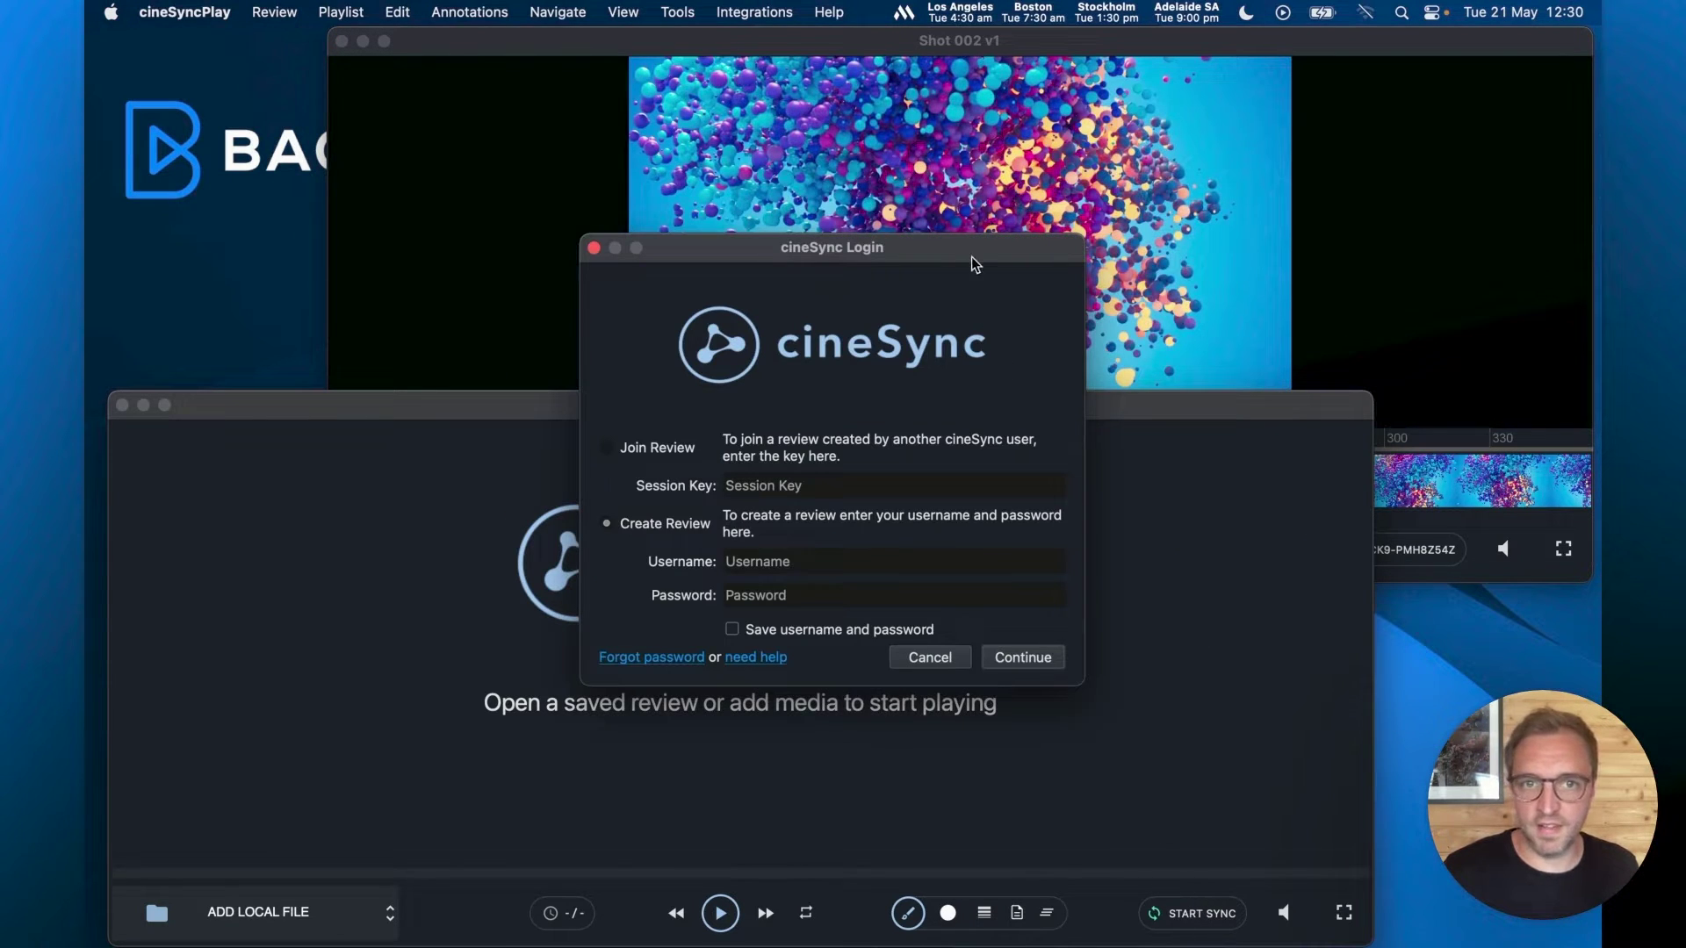
pyautogui.moveTo(975, 263); pyautogui.dragTo(1158, 357)
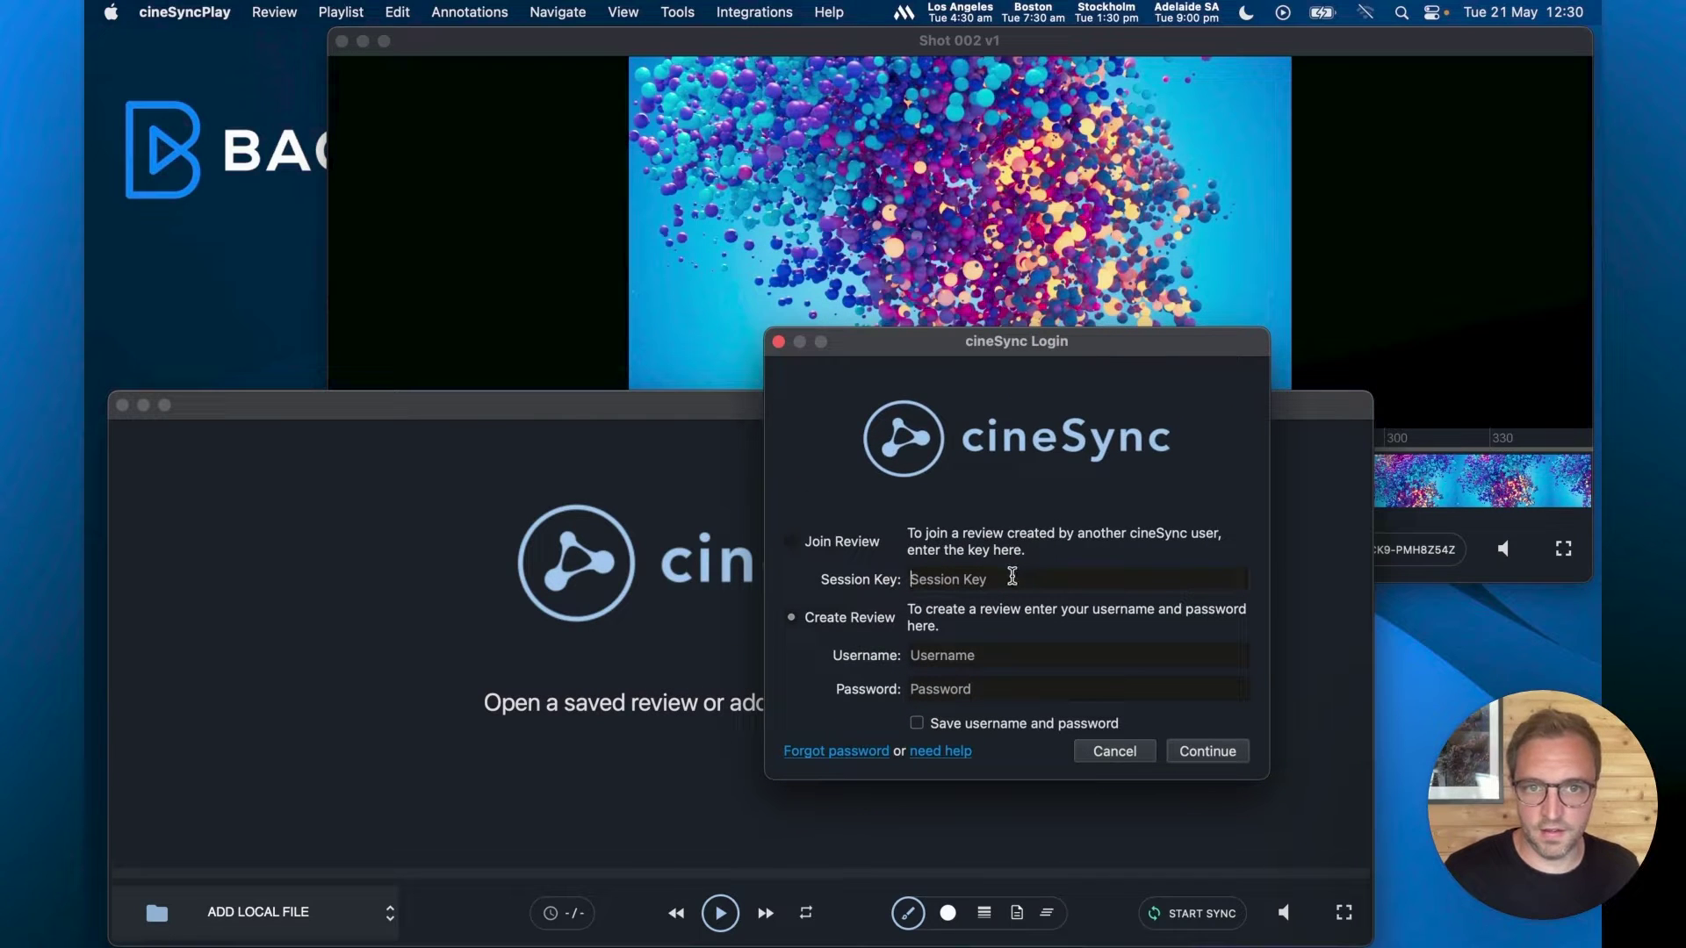
pyautogui.click(1015, 574)
pyautogui.press('super+v')
pyautogui.click(1207, 751)
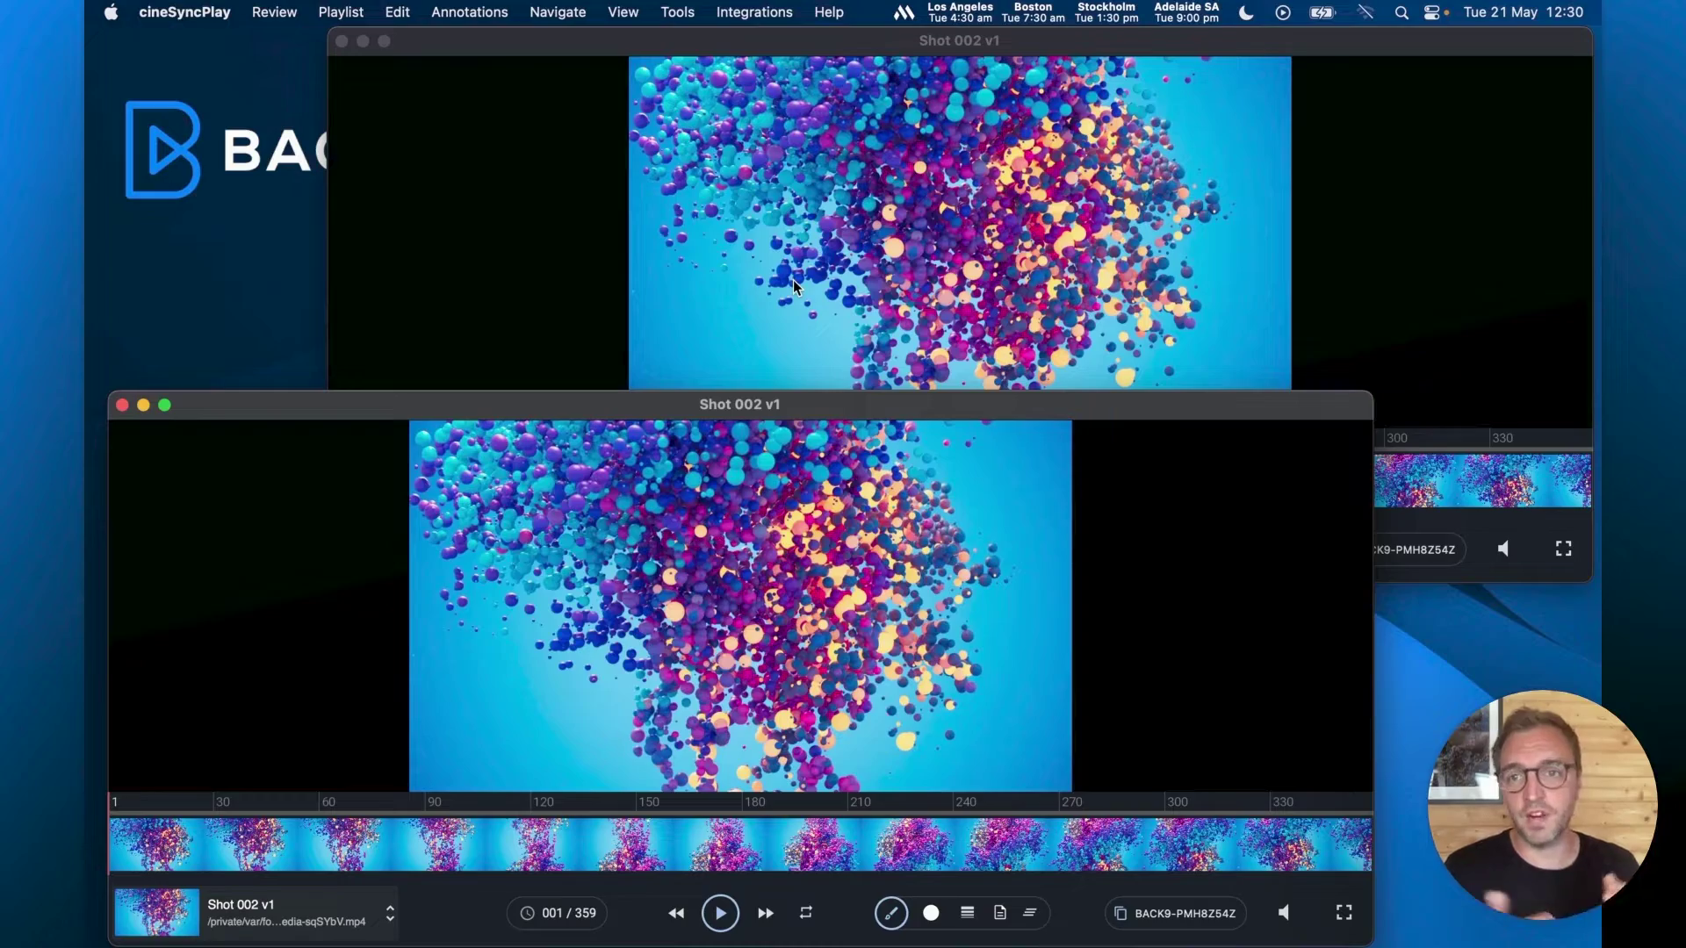
# Step: In the host window, move the playhead to frame 215 and point across the particles with the Laser tool
pyautogui.click(1049, 265)
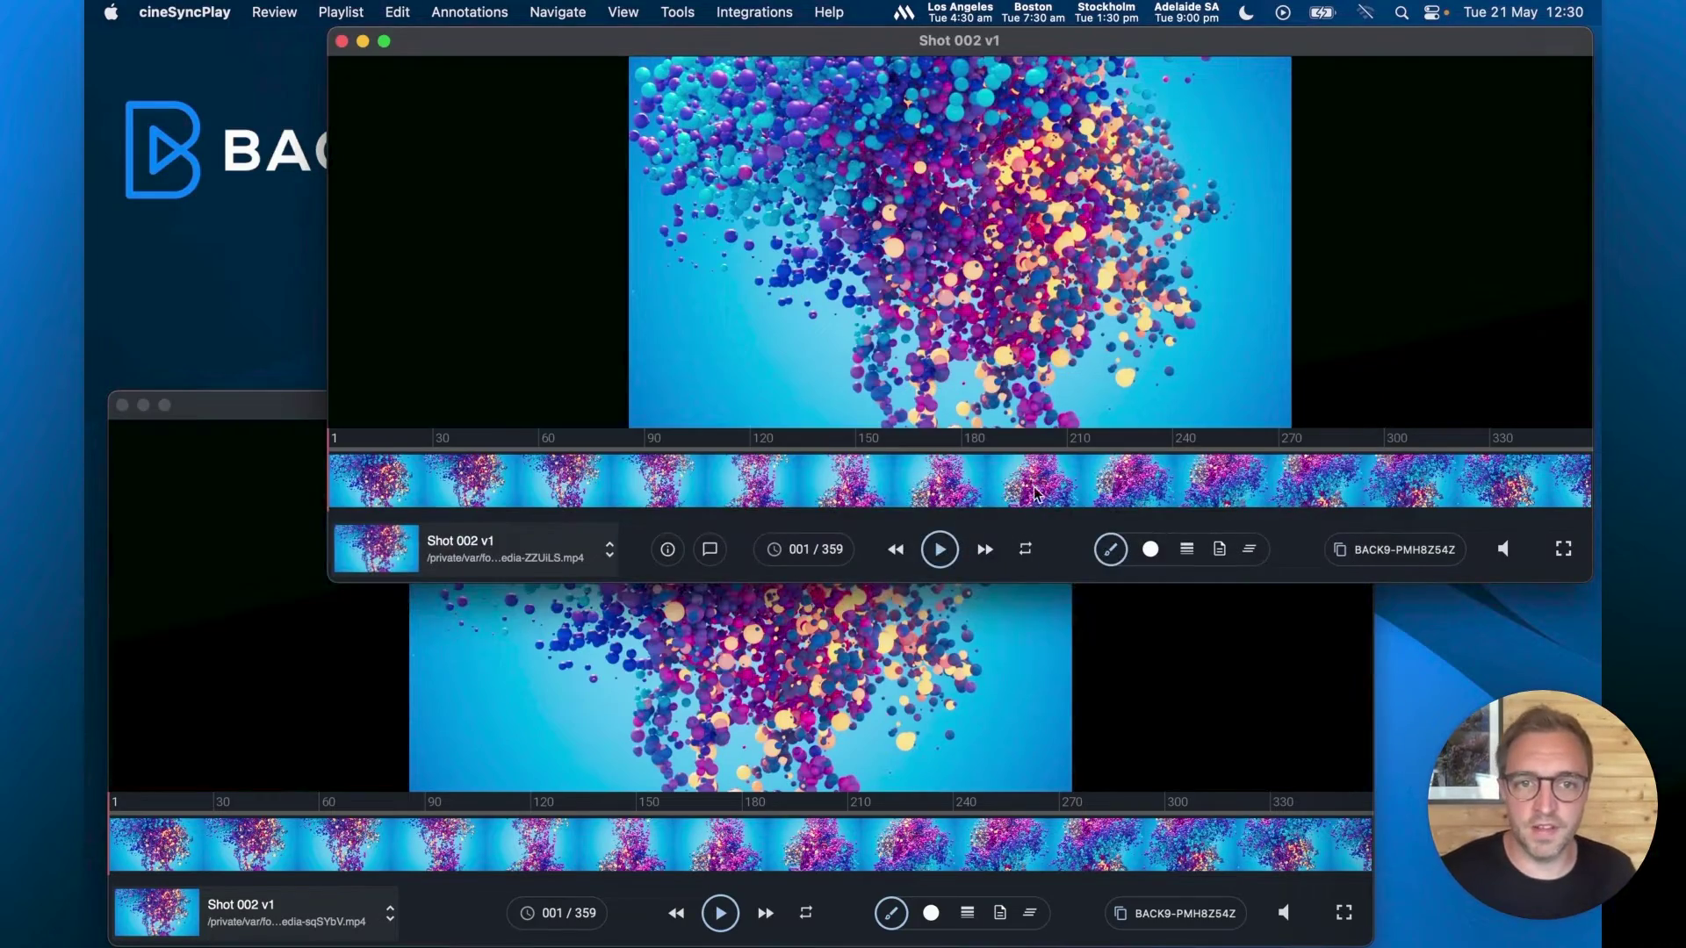
pyautogui.moveTo(1027, 478); pyautogui.dragTo(1082, 492)
pyautogui.click(1106, 552)
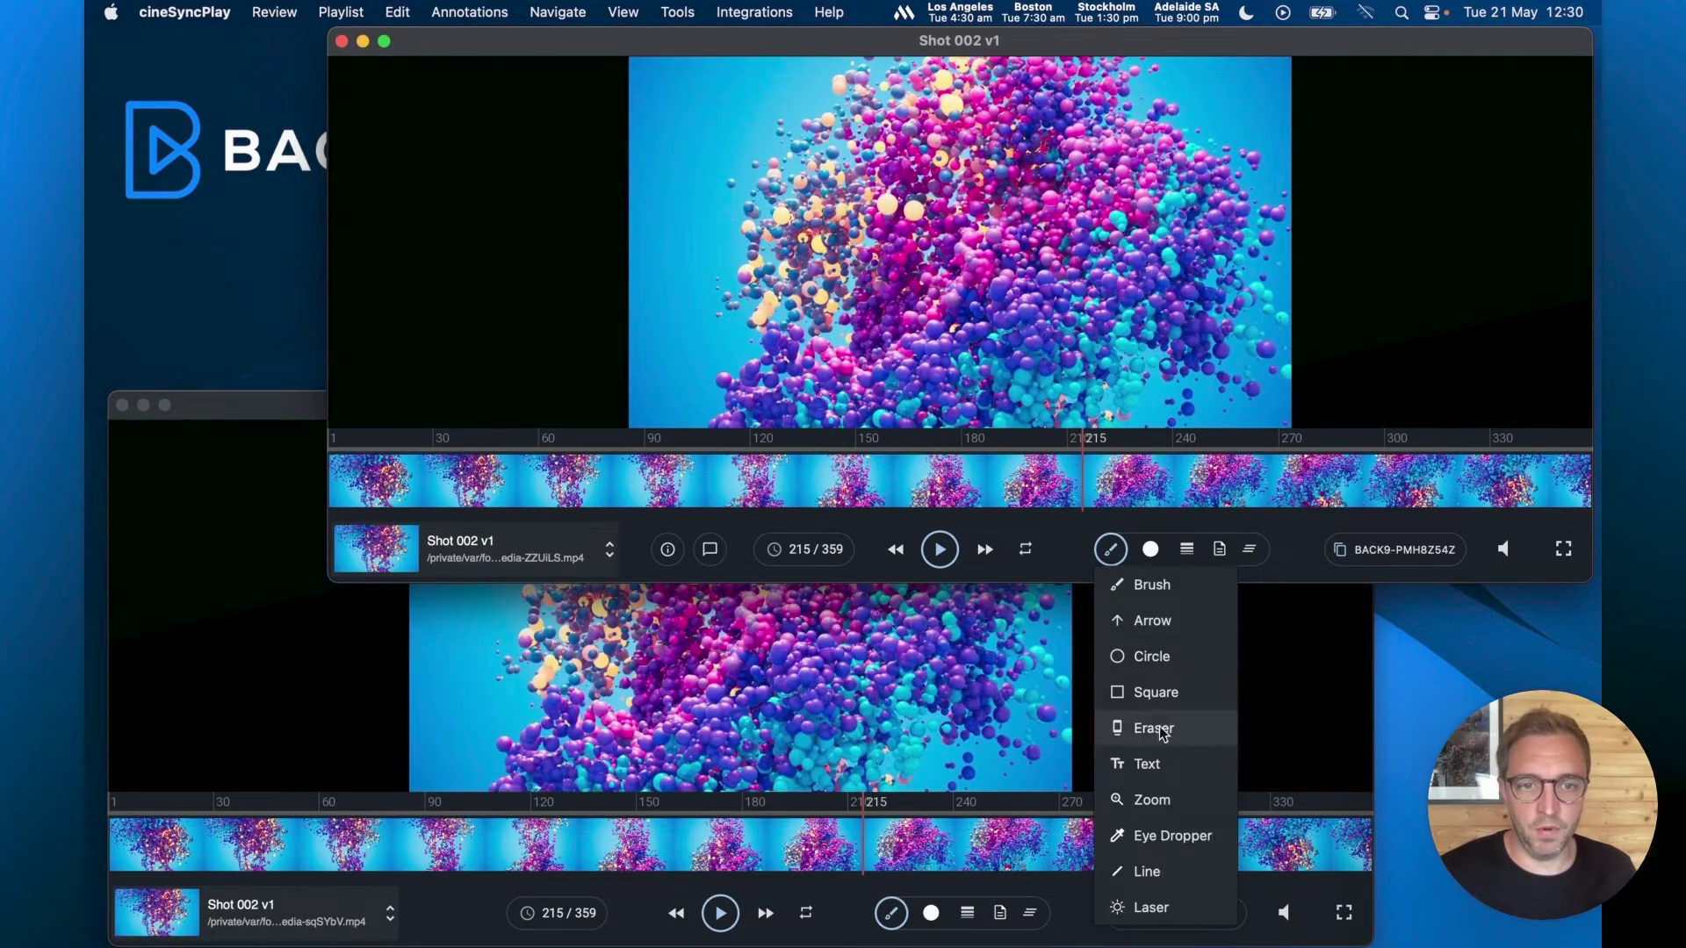
pyautogui.click(1146, 904)
pyautogui.moveTo(1040, 367)
pyautogui.mouseDown()
pyautogui.moveTo(692, 379)
pyautogui.moveTo(650, 221)
pyautogui.moveTo(879, 192)
pyautogui.moveTo(937, 282)
pyautogui.moveTo(790, 306)
pyautogui.moveTo(728, 228)
pyautogui.mouseUp()
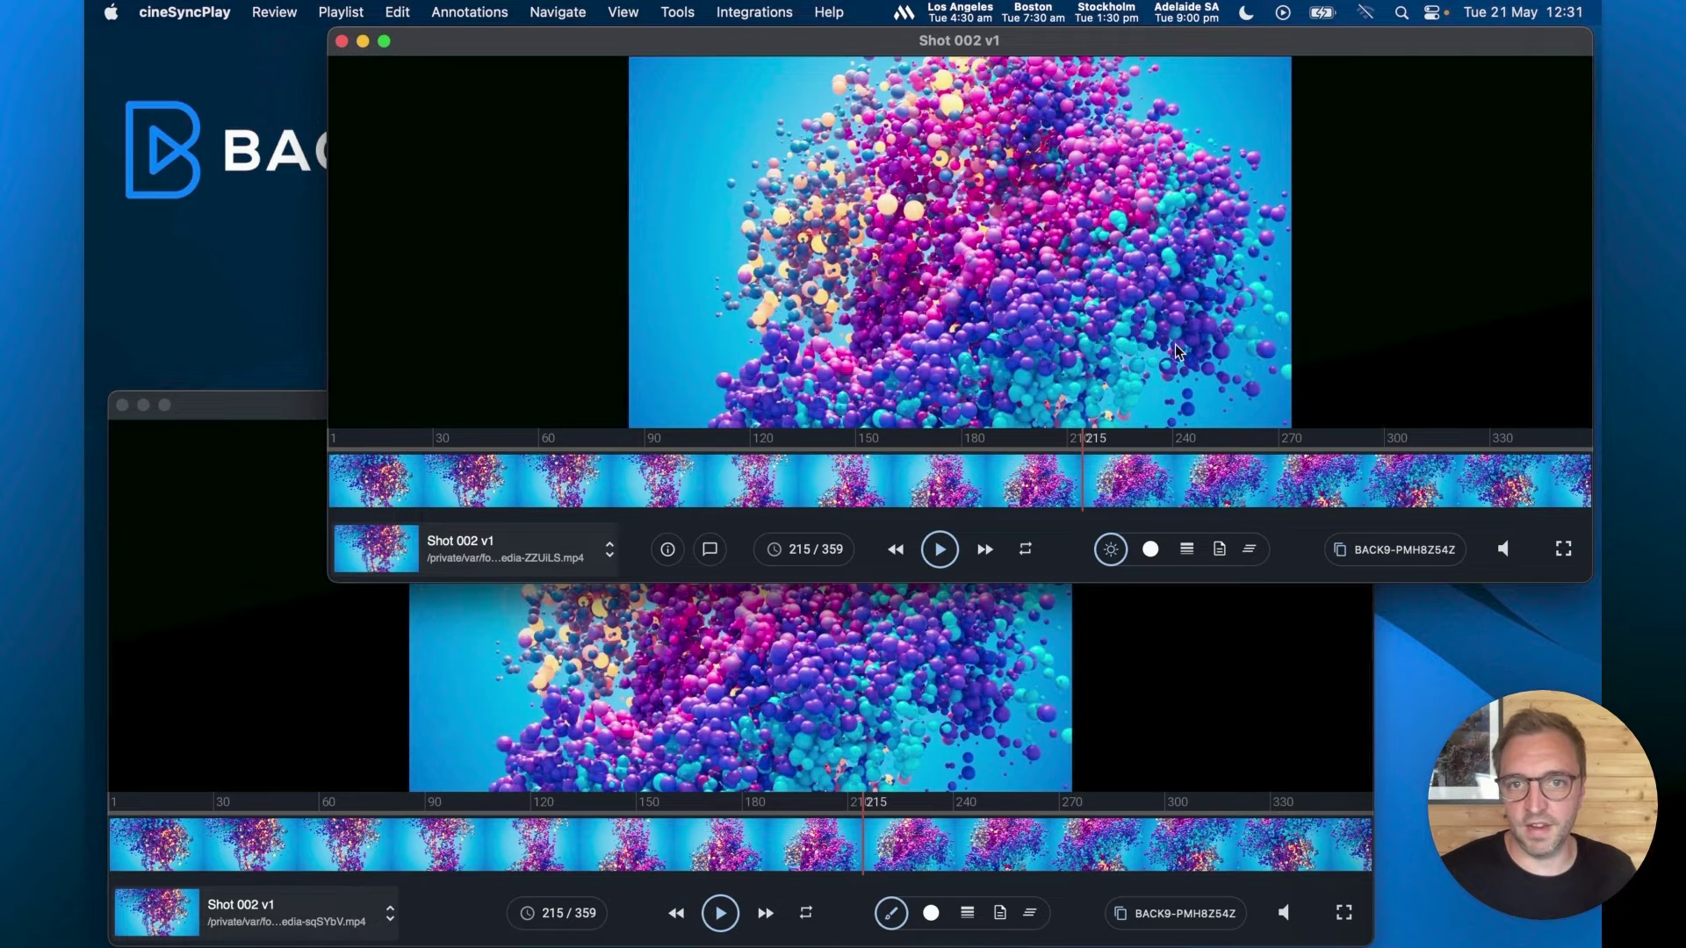
pyautogui.moveTo(1181, 347)
pyautogui.mouseDown()
pyautogui.moveTo(1084, 367)
pyautogui.moveTo(795, 343)
pyautogui.moveTo(924, 274)
pyautogui.mouseUp()
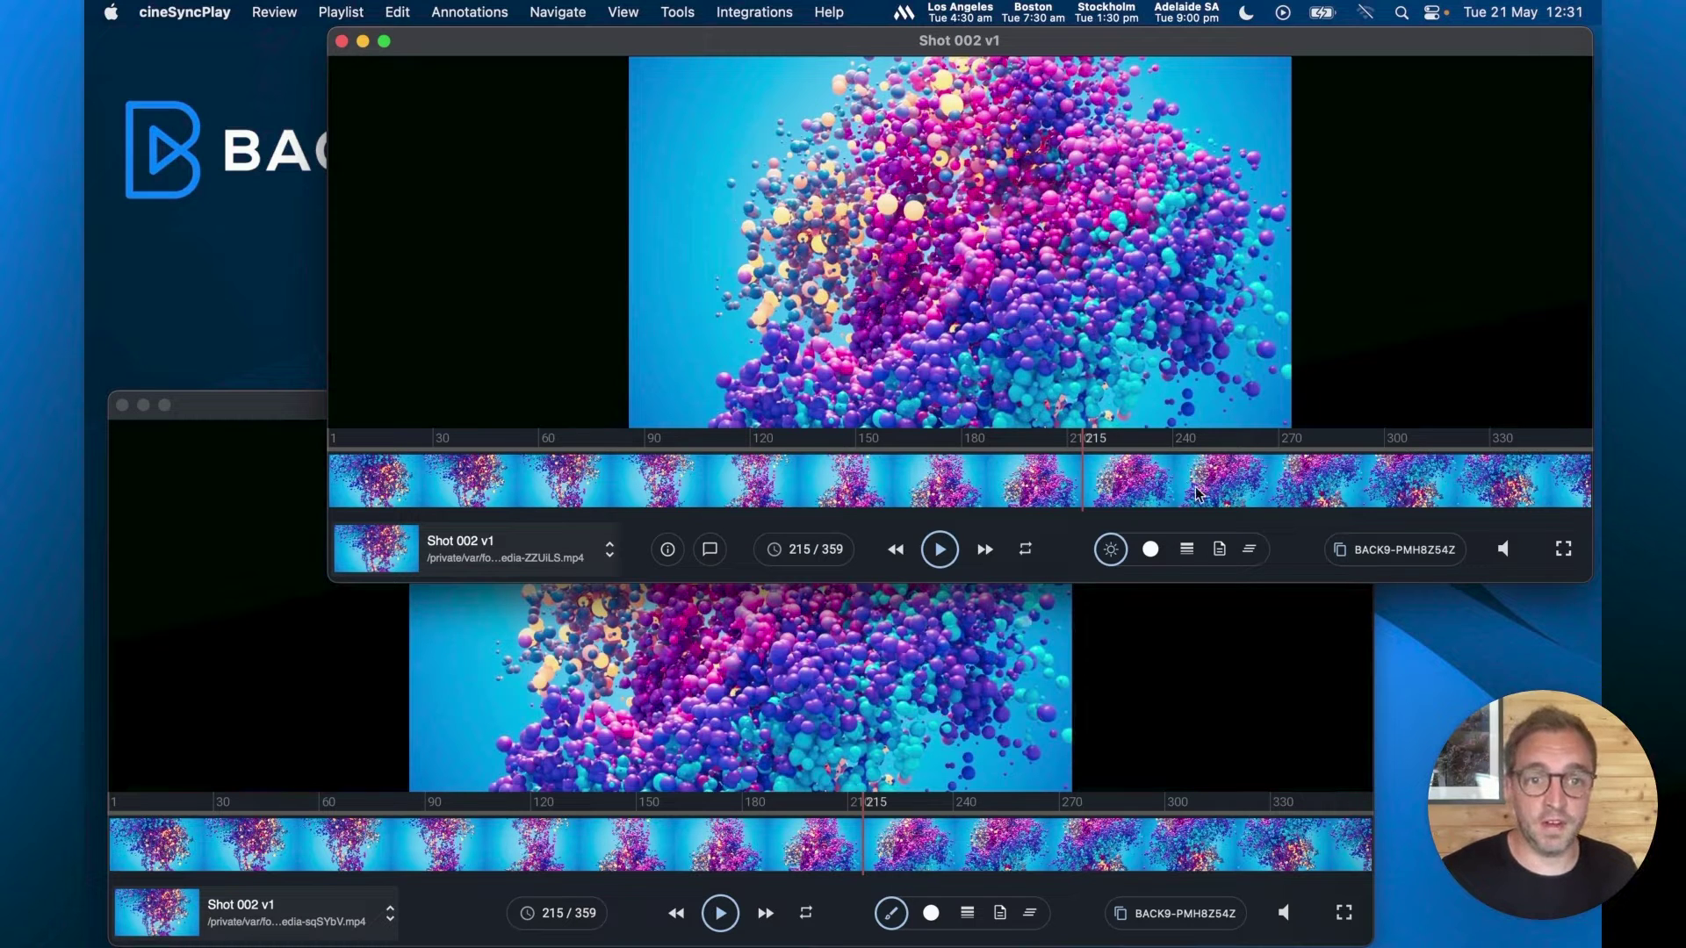
# Step: Draw four red circles on frame 215 beside the yellow particles, and check them in the second player window
pyautogui.click(1111, 549)
pyautogui.click(1165, 654)
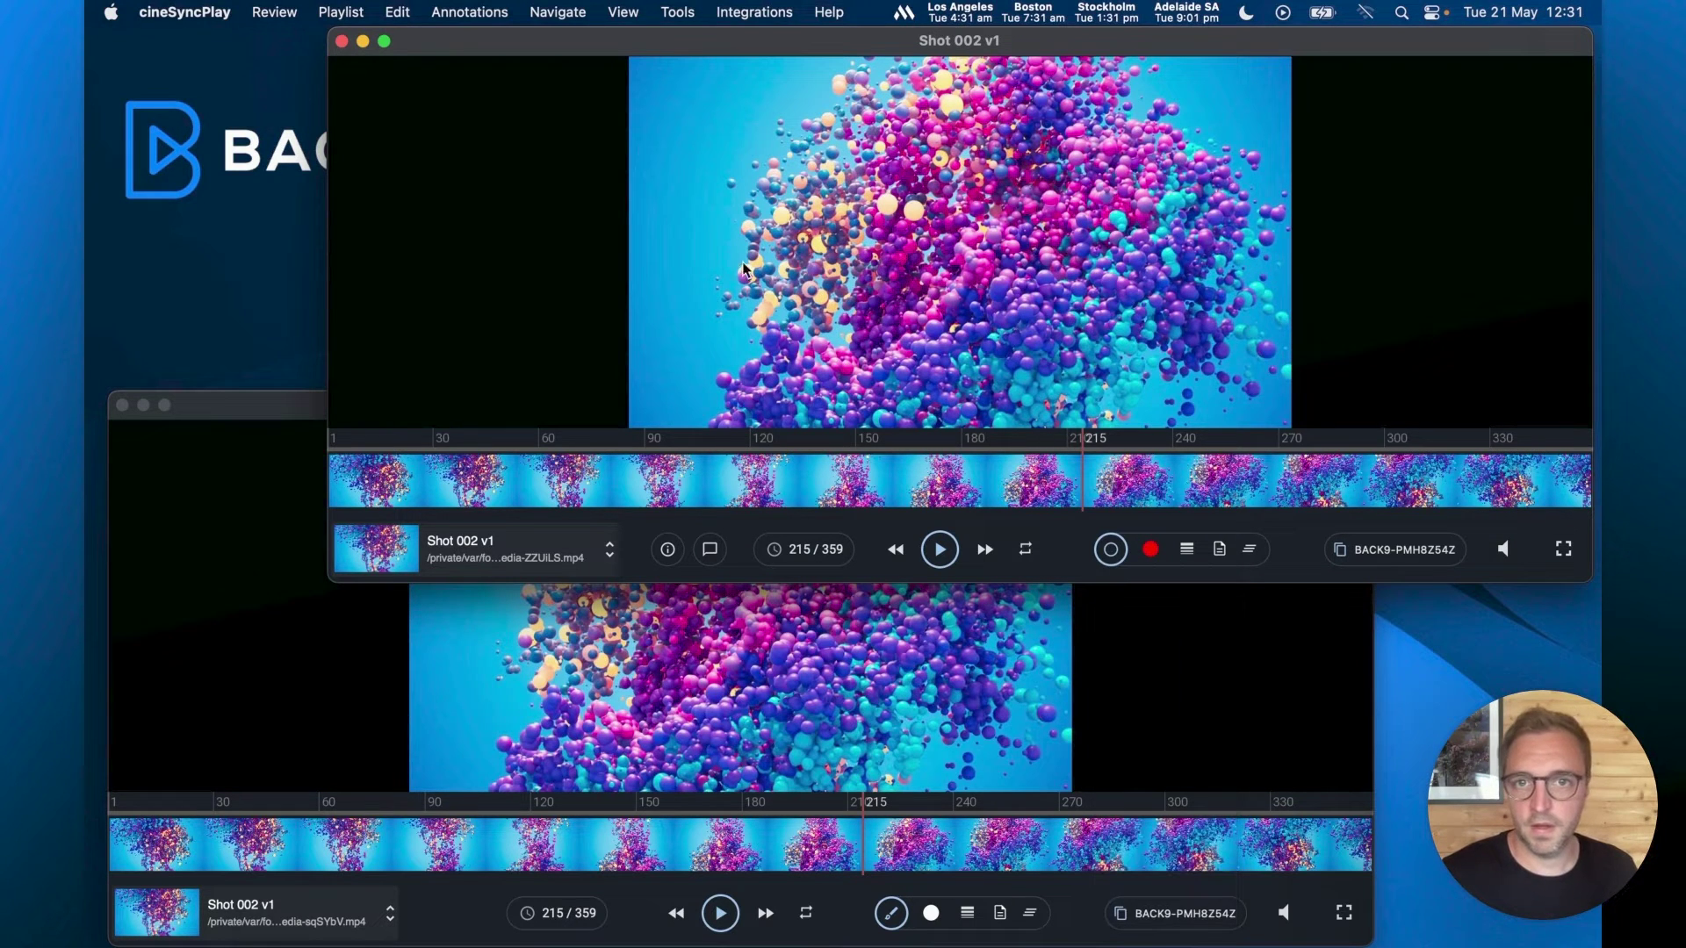
pyautogui.moveTo(679, 204); pyautogui.dragTo(751, 275)
pyautogui.moveTo(687, 136); pyautogui.dragTo(736, 184)
pyautogui.moveTo(720, 92); pyautogui.dragTo(784, 184)
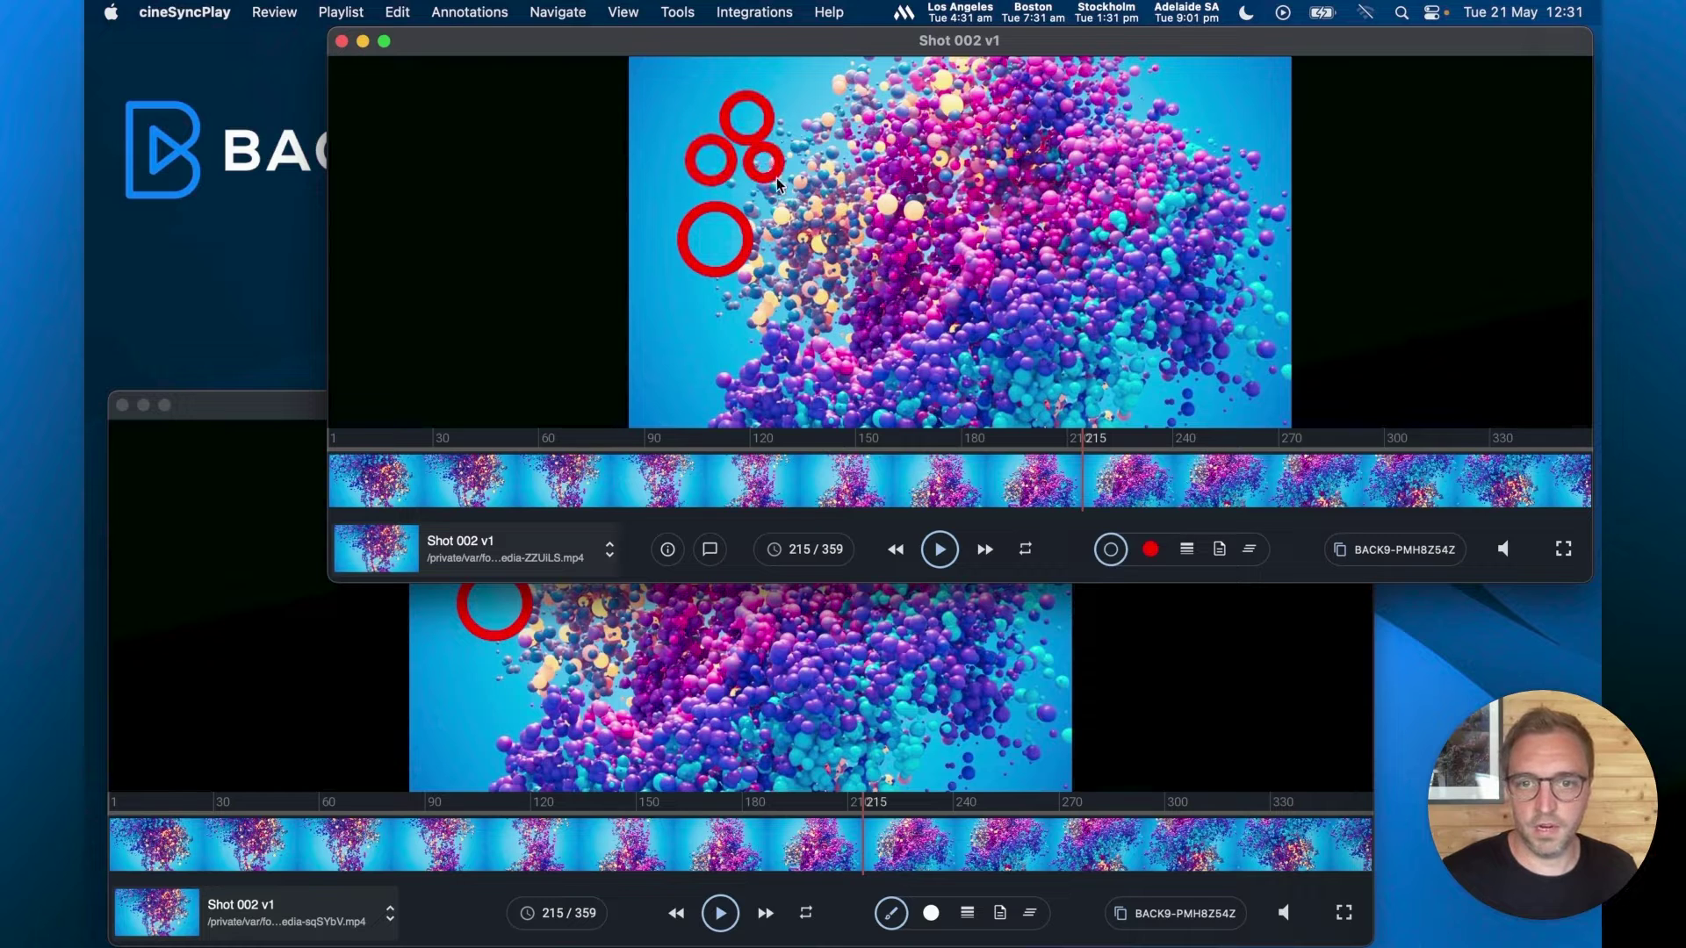
pyautogui.click(869, 648)
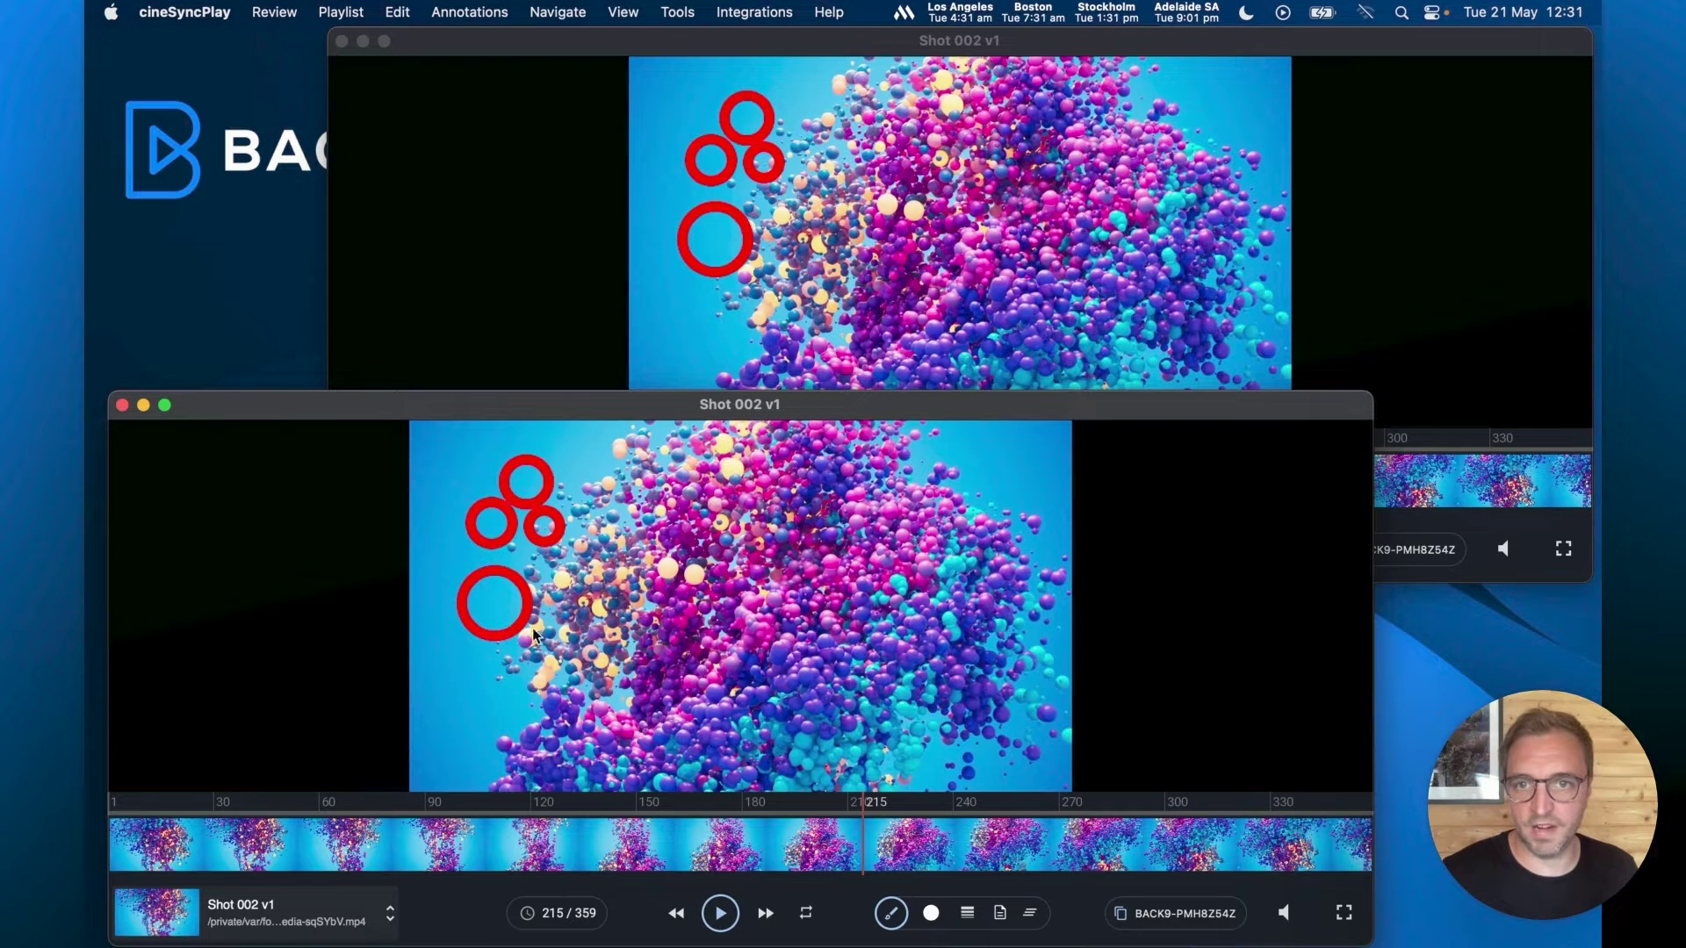
pyautogui.click(856, 256)
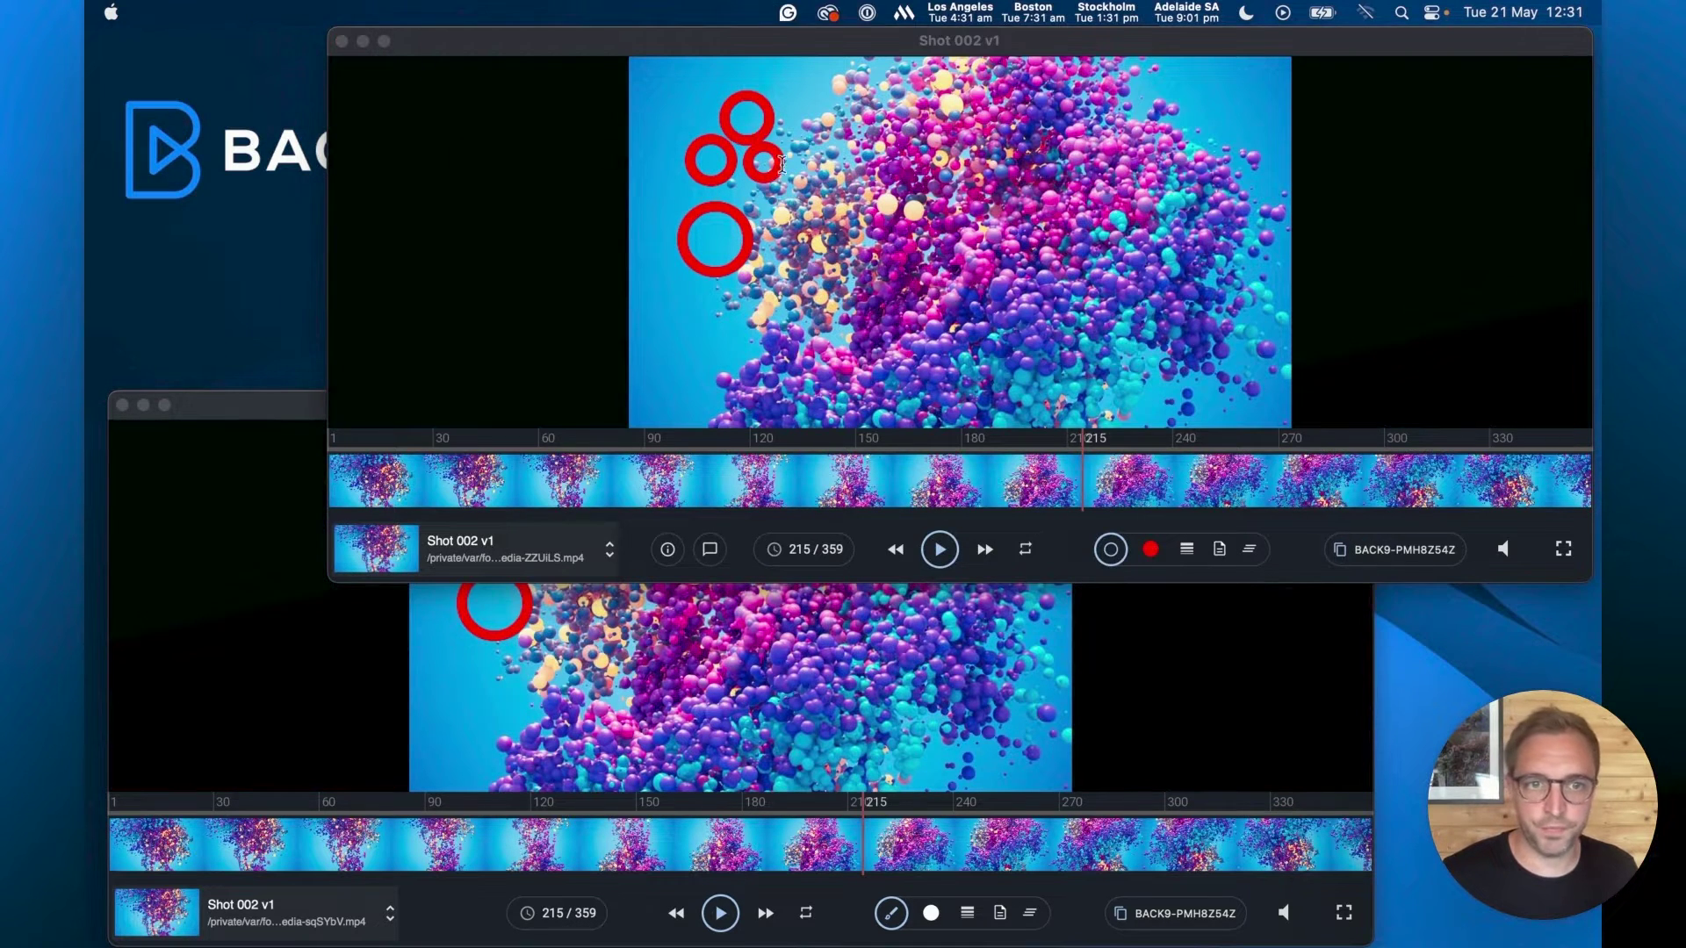
# Step: Add the note "Please add more here." to frame 215 of Shot 002 v1 and close the notes
pyautogui.click(1218, 548)
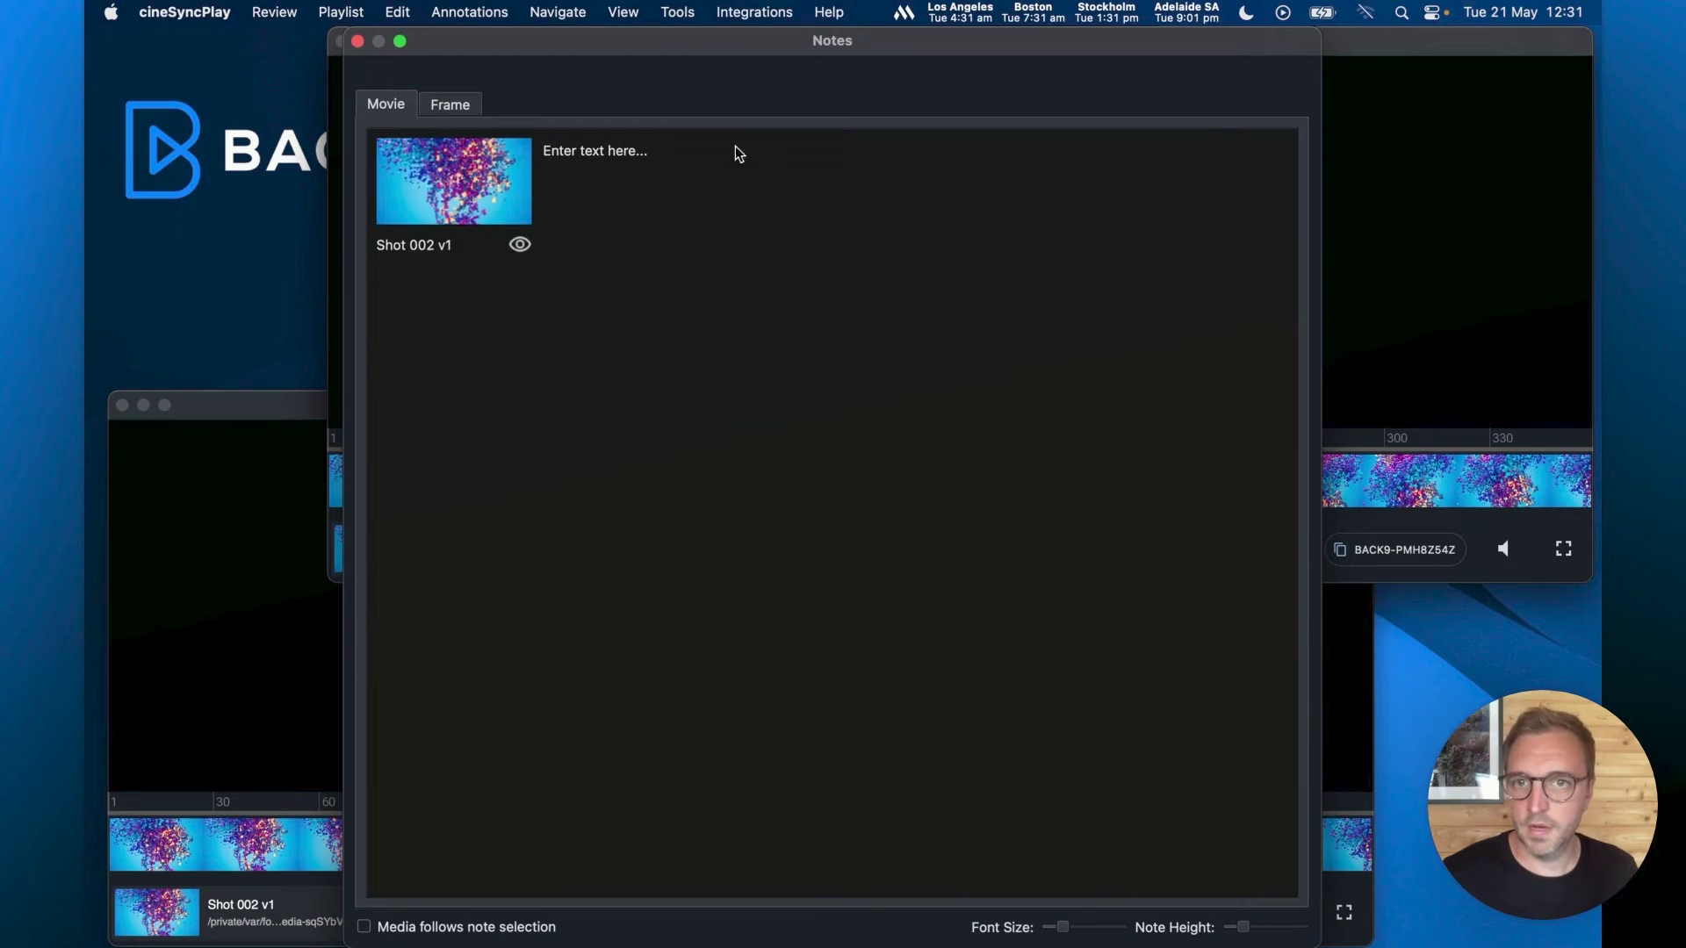
pyautogui.moveTo(610, 77); pyautogui.dragTo(913, 44)
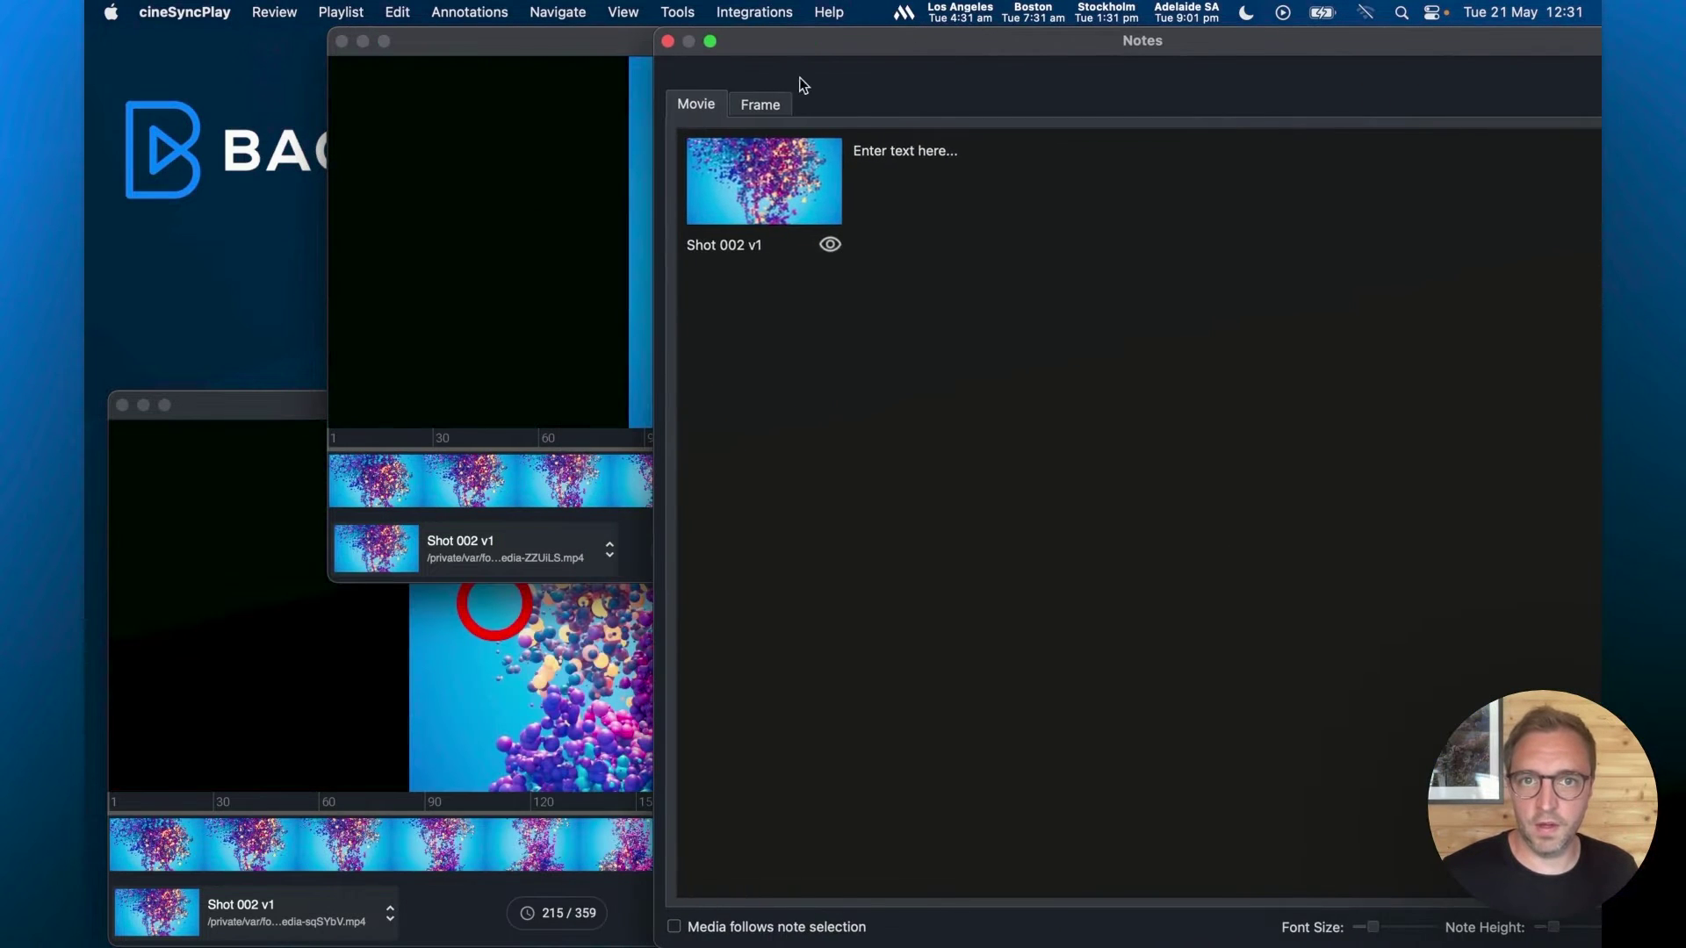
pyautogui.click(771, 105)
pyautogui.click(992, 343)
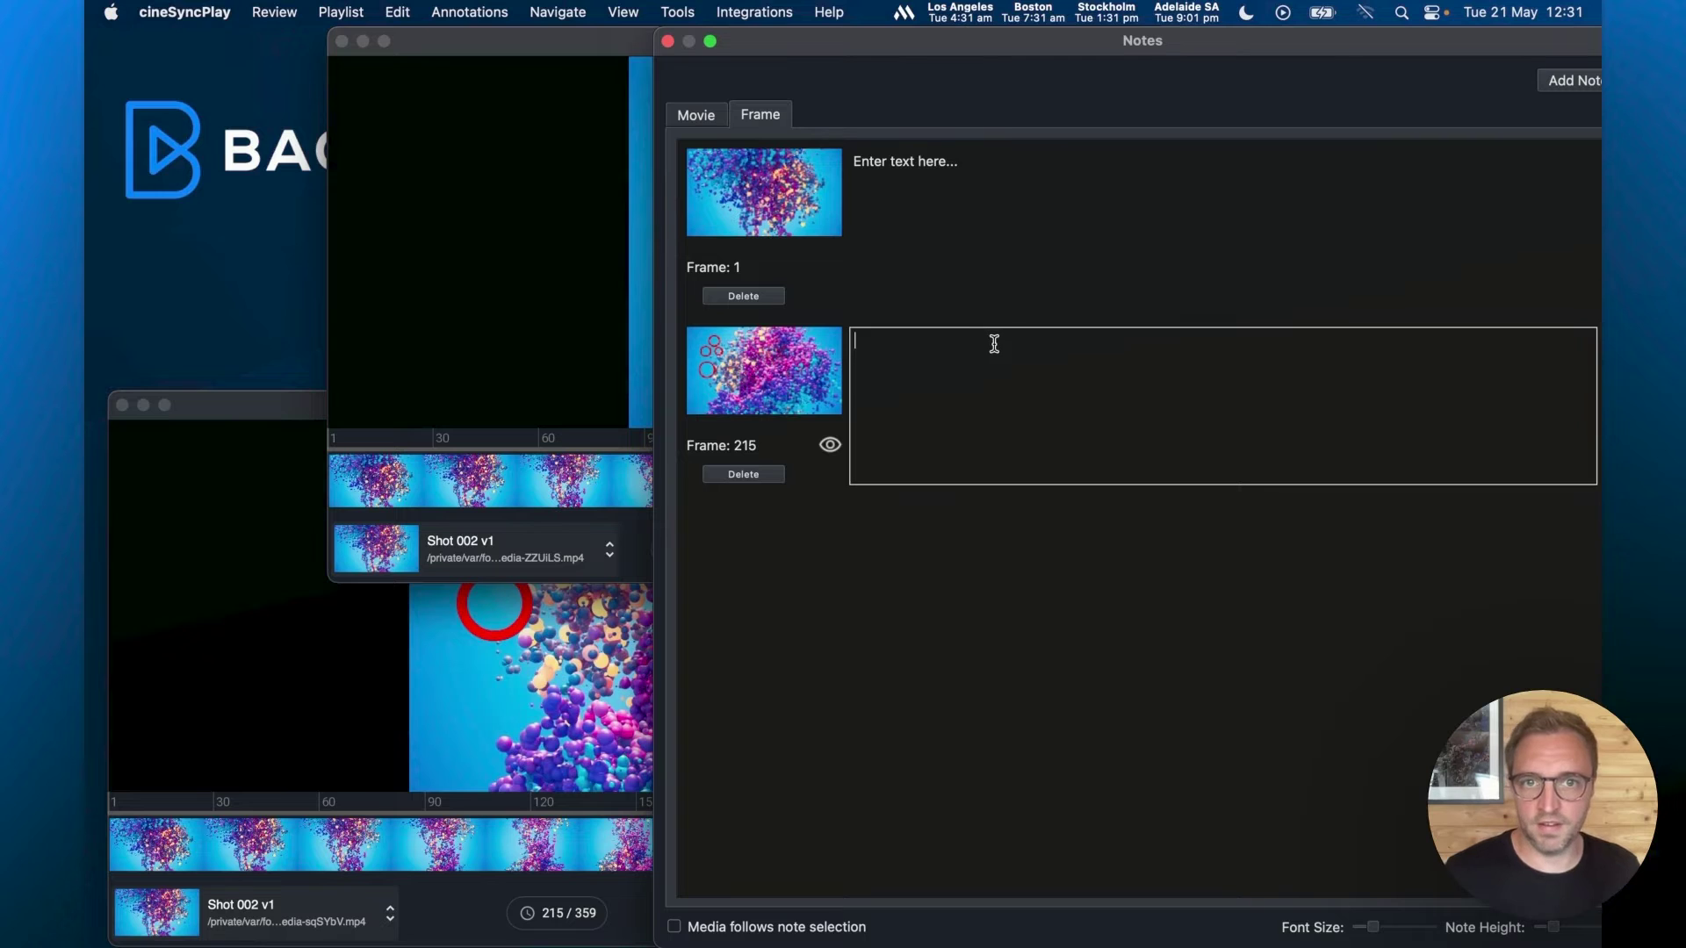
pyautogui.write('Please add more h')
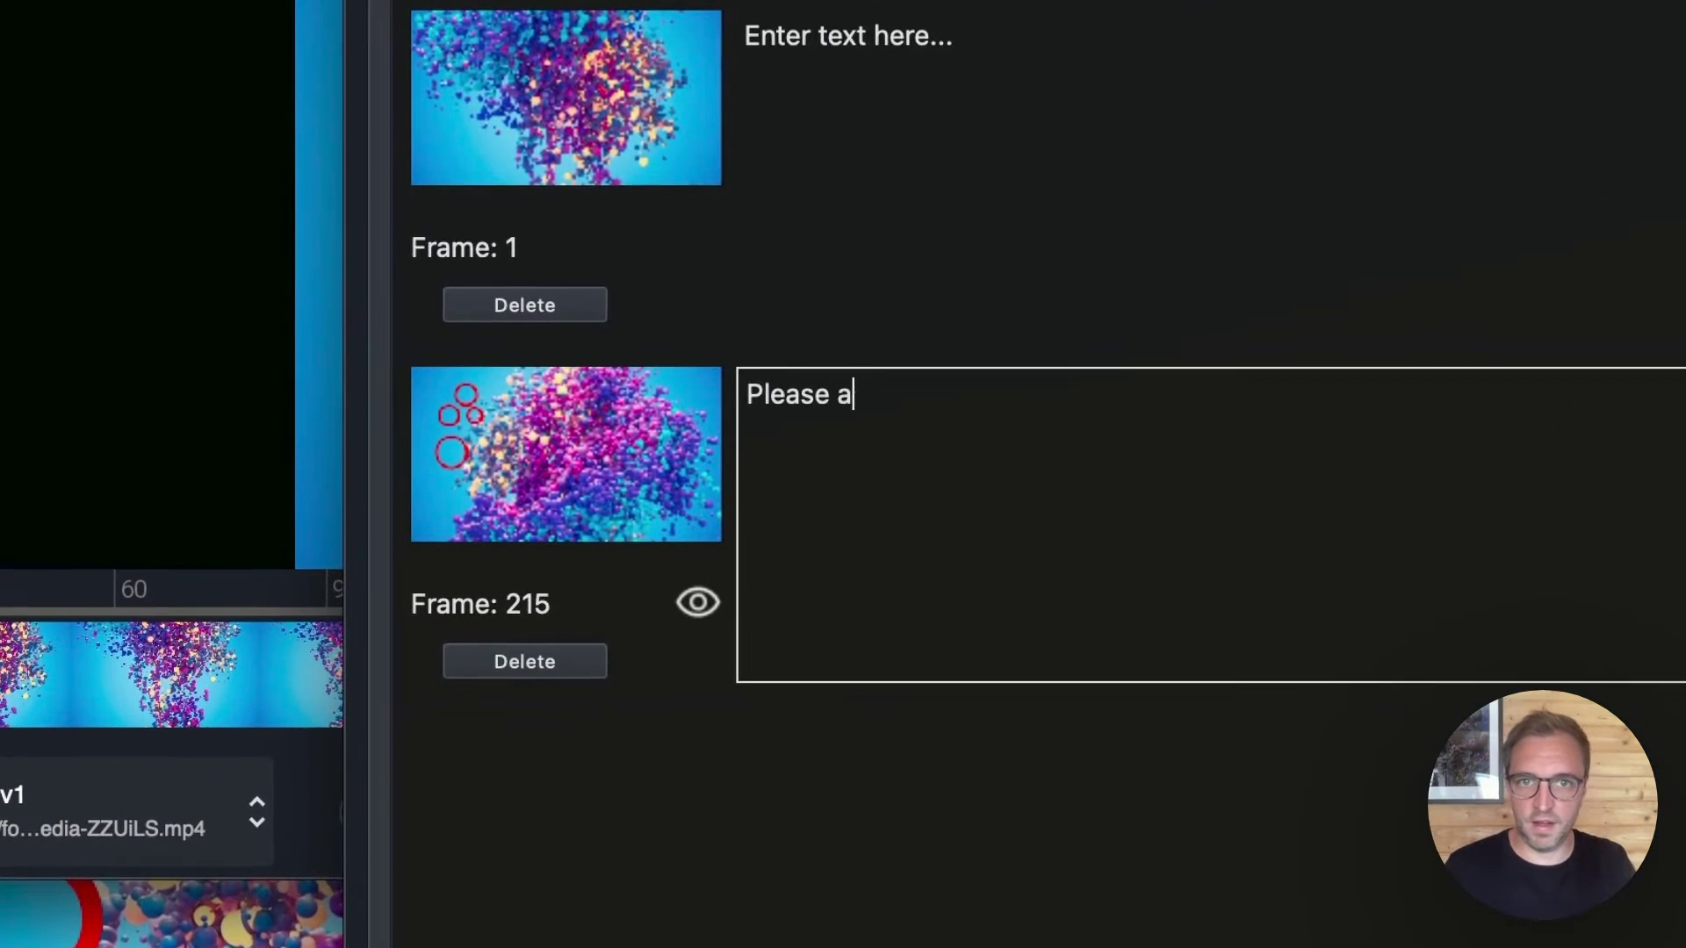
pyautogui.write('ere.')
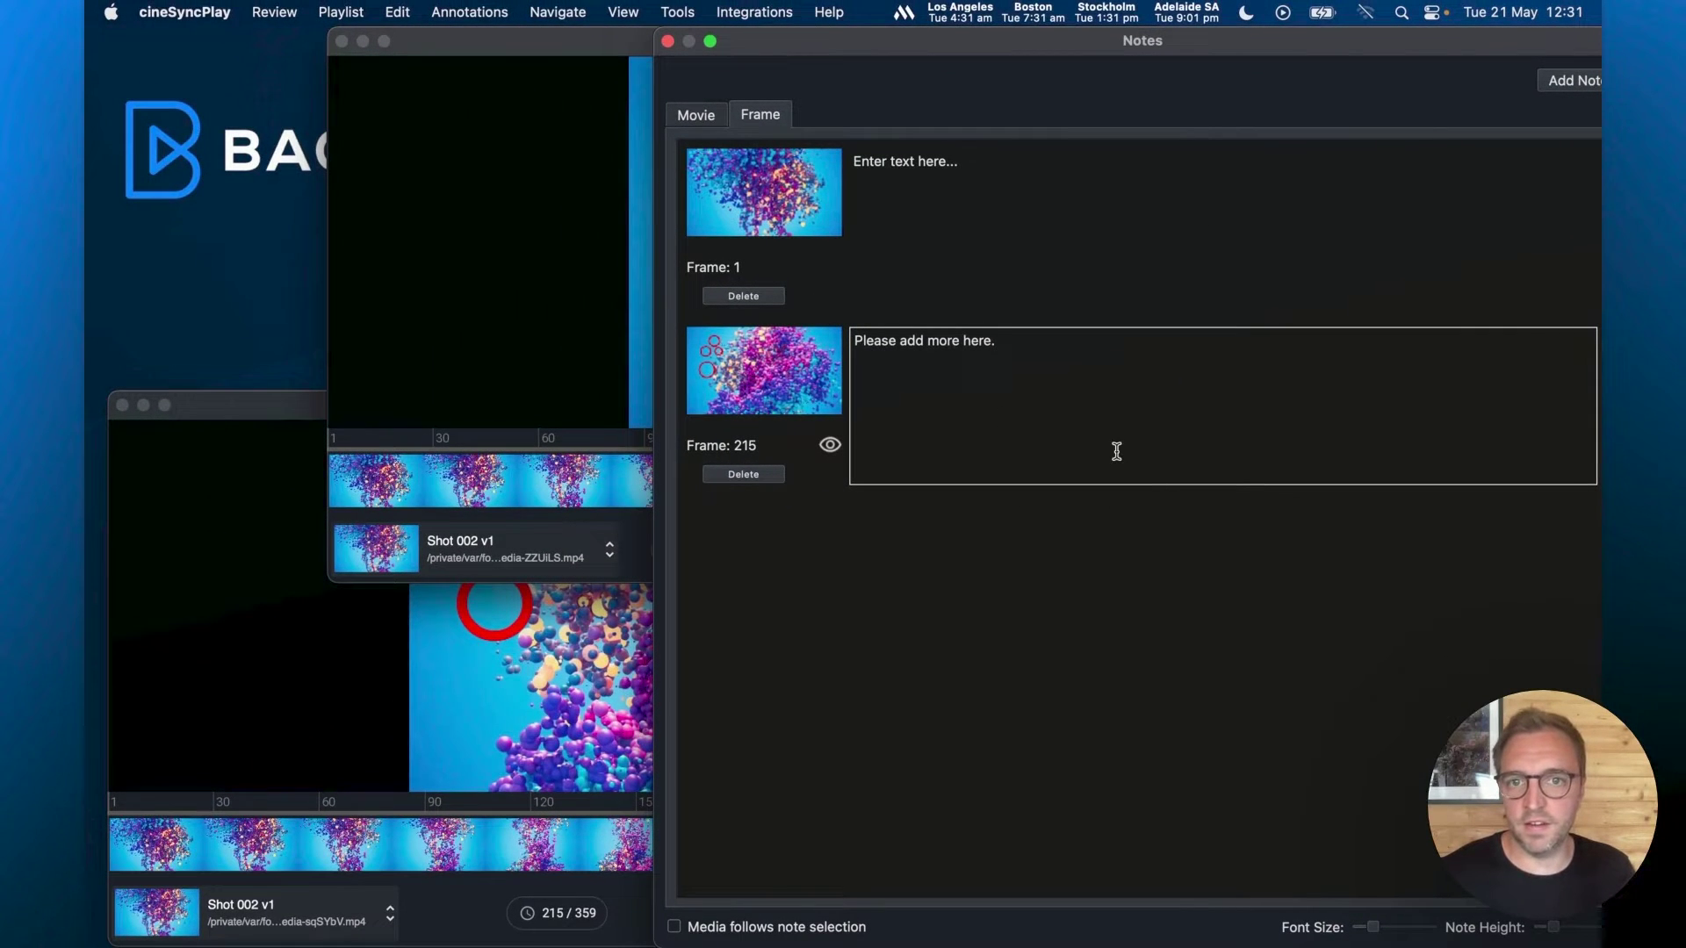
pyautogui.moveTo(851, 43); pyautogui.dragTo(891, 84)
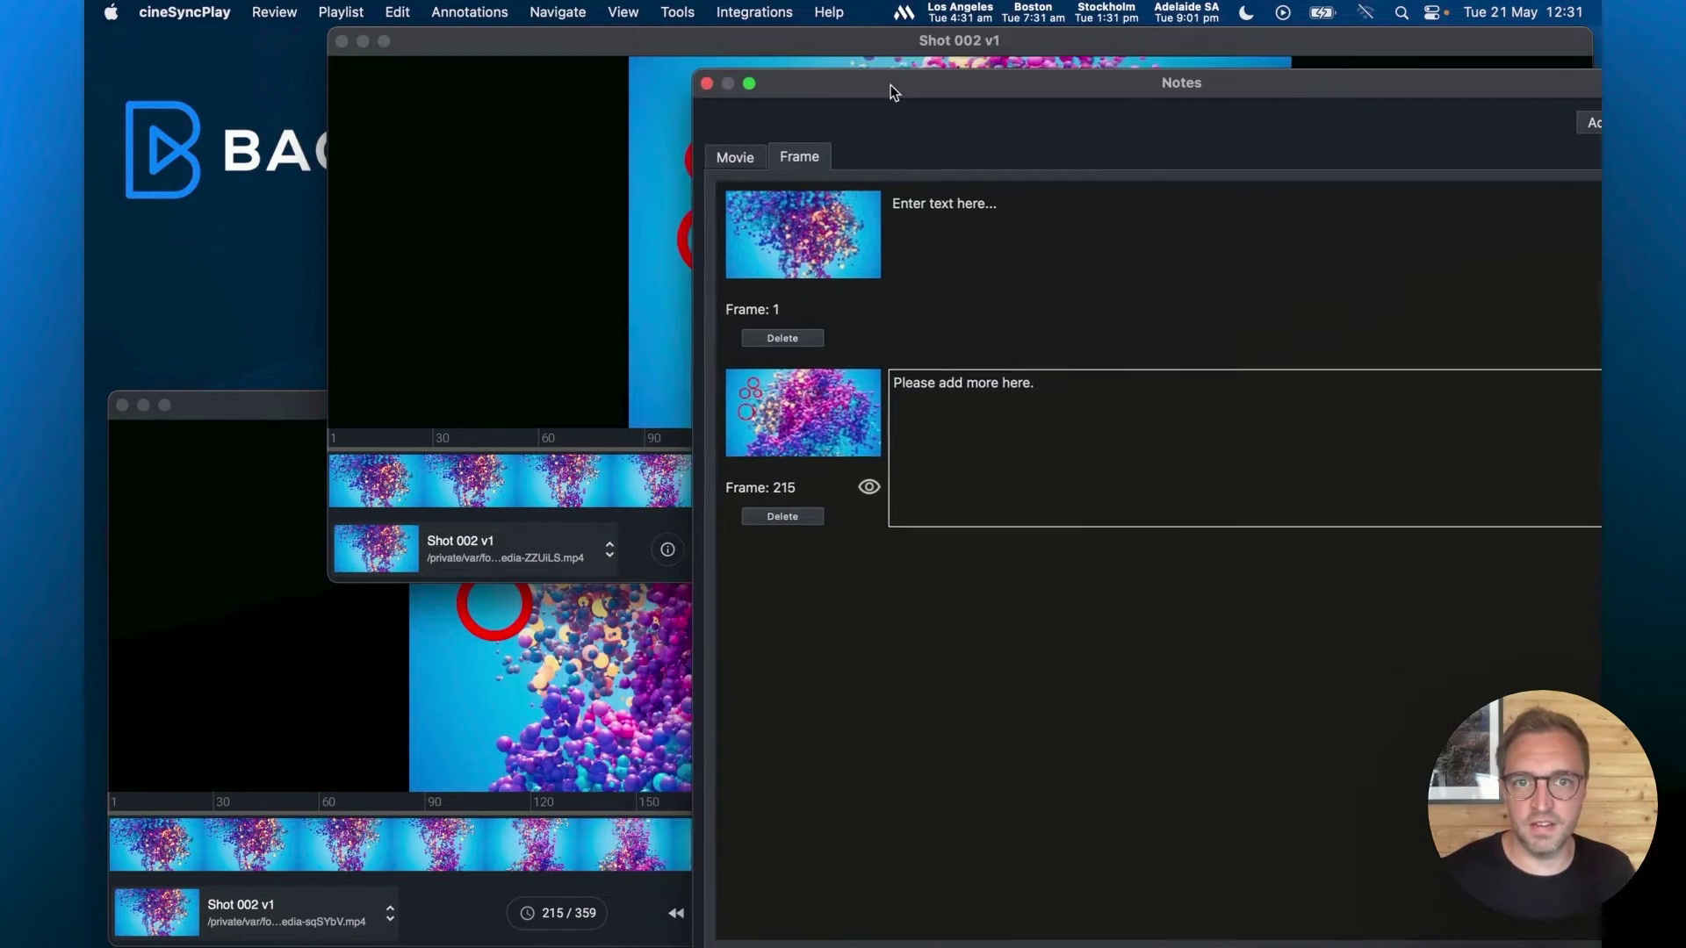
pyautogui.click(1059, 654)
pyautogui.click(707, 83)
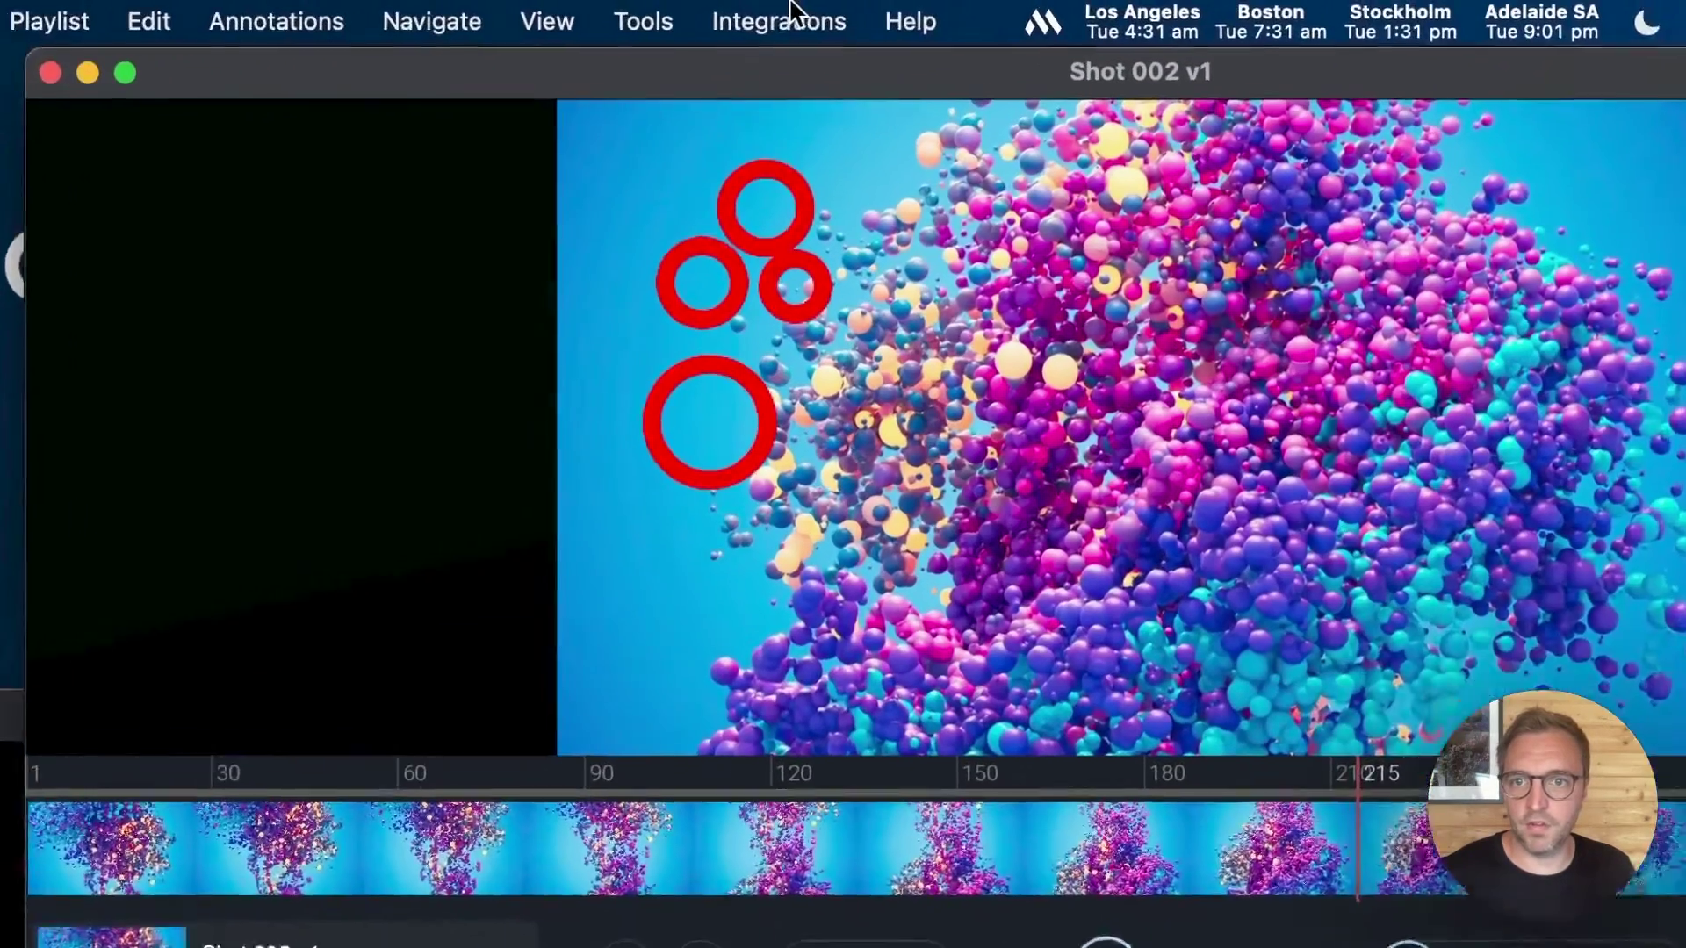
# Step: Export the Shot 002 v1 notes and annotations to ftrack Studio with the option to export a note per frame
pyautogui.click(756, 11)
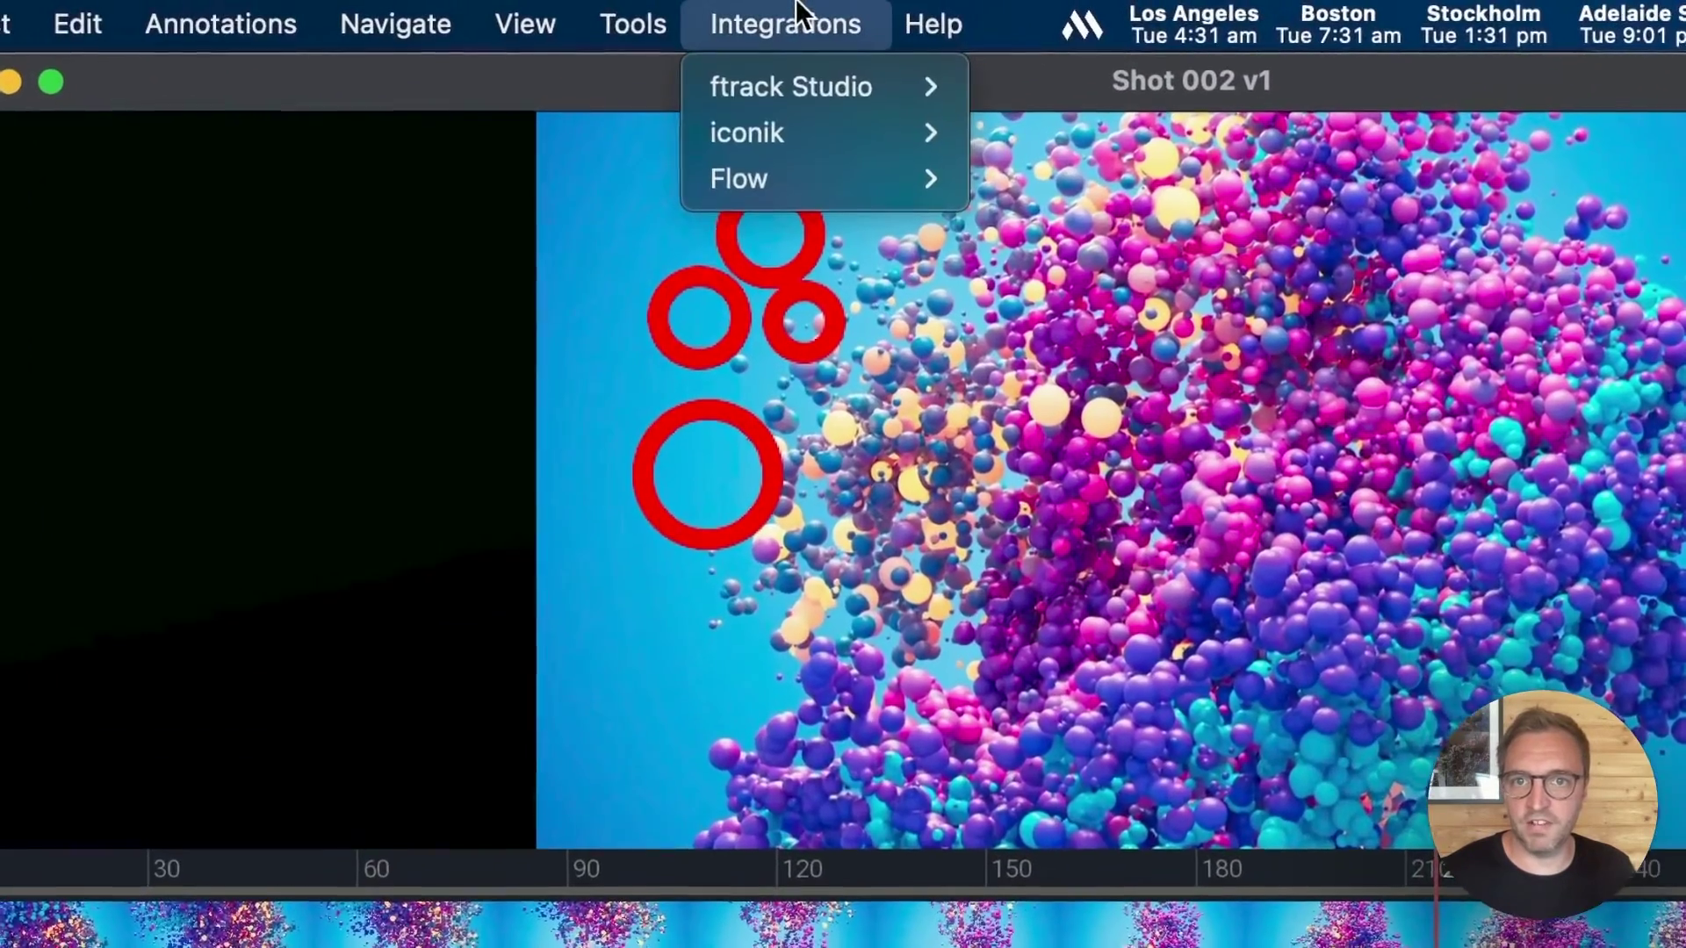
pyautogui.moveTo(820, 70)
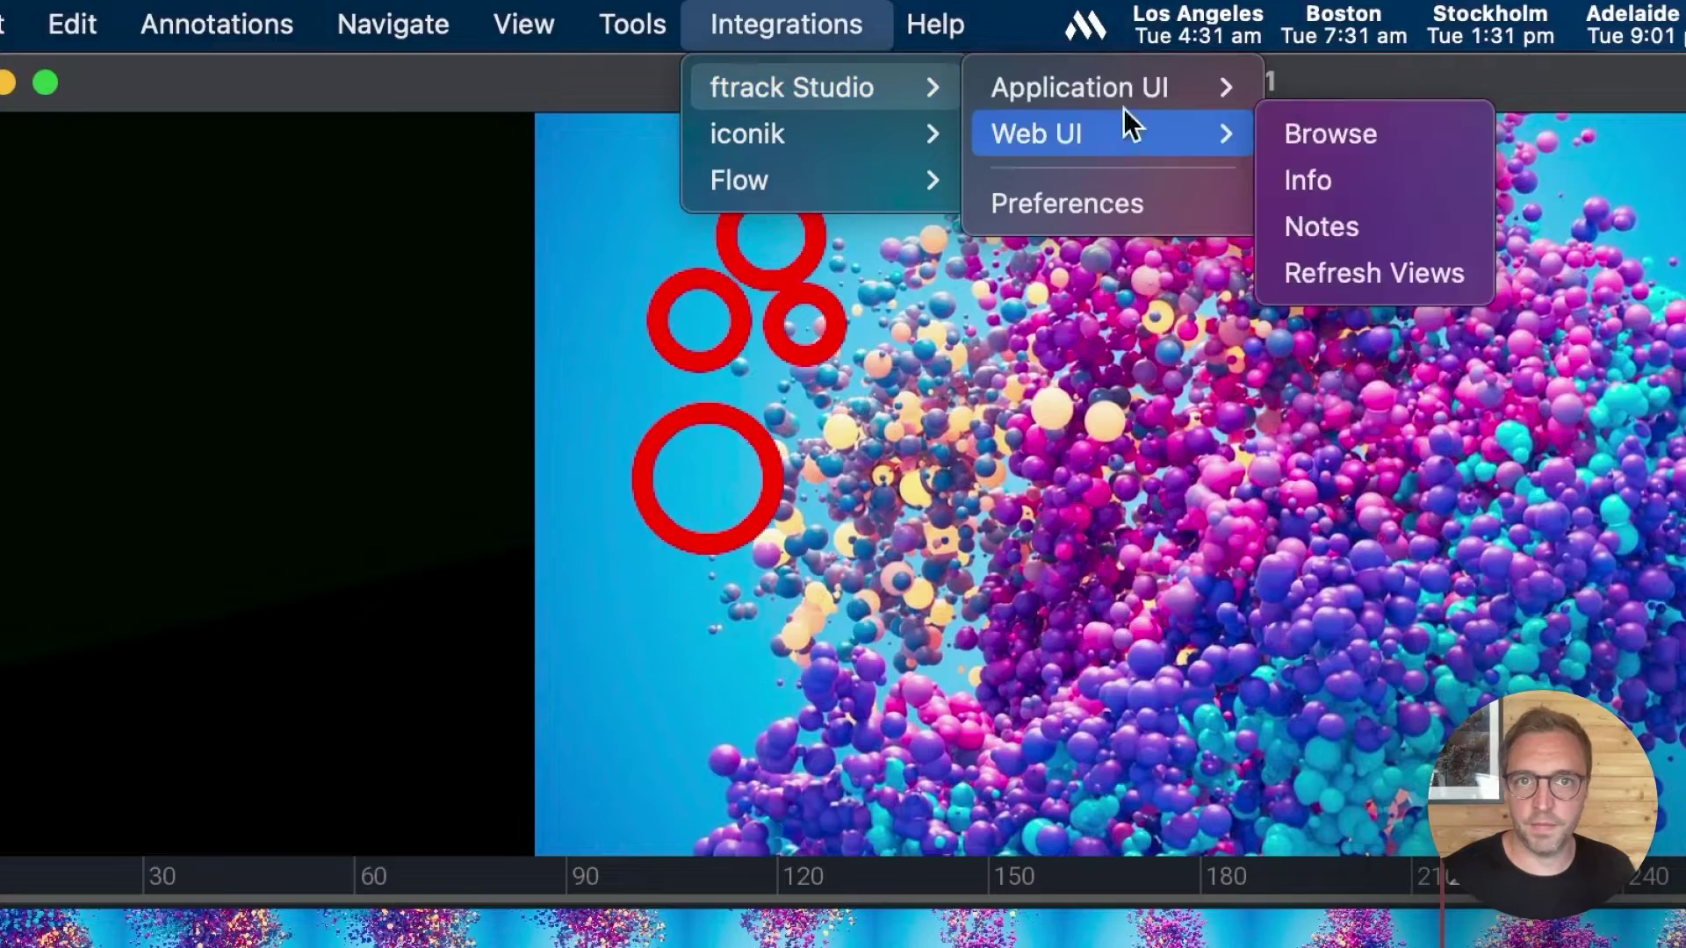
pyautogui.moveTo(1128, 92)
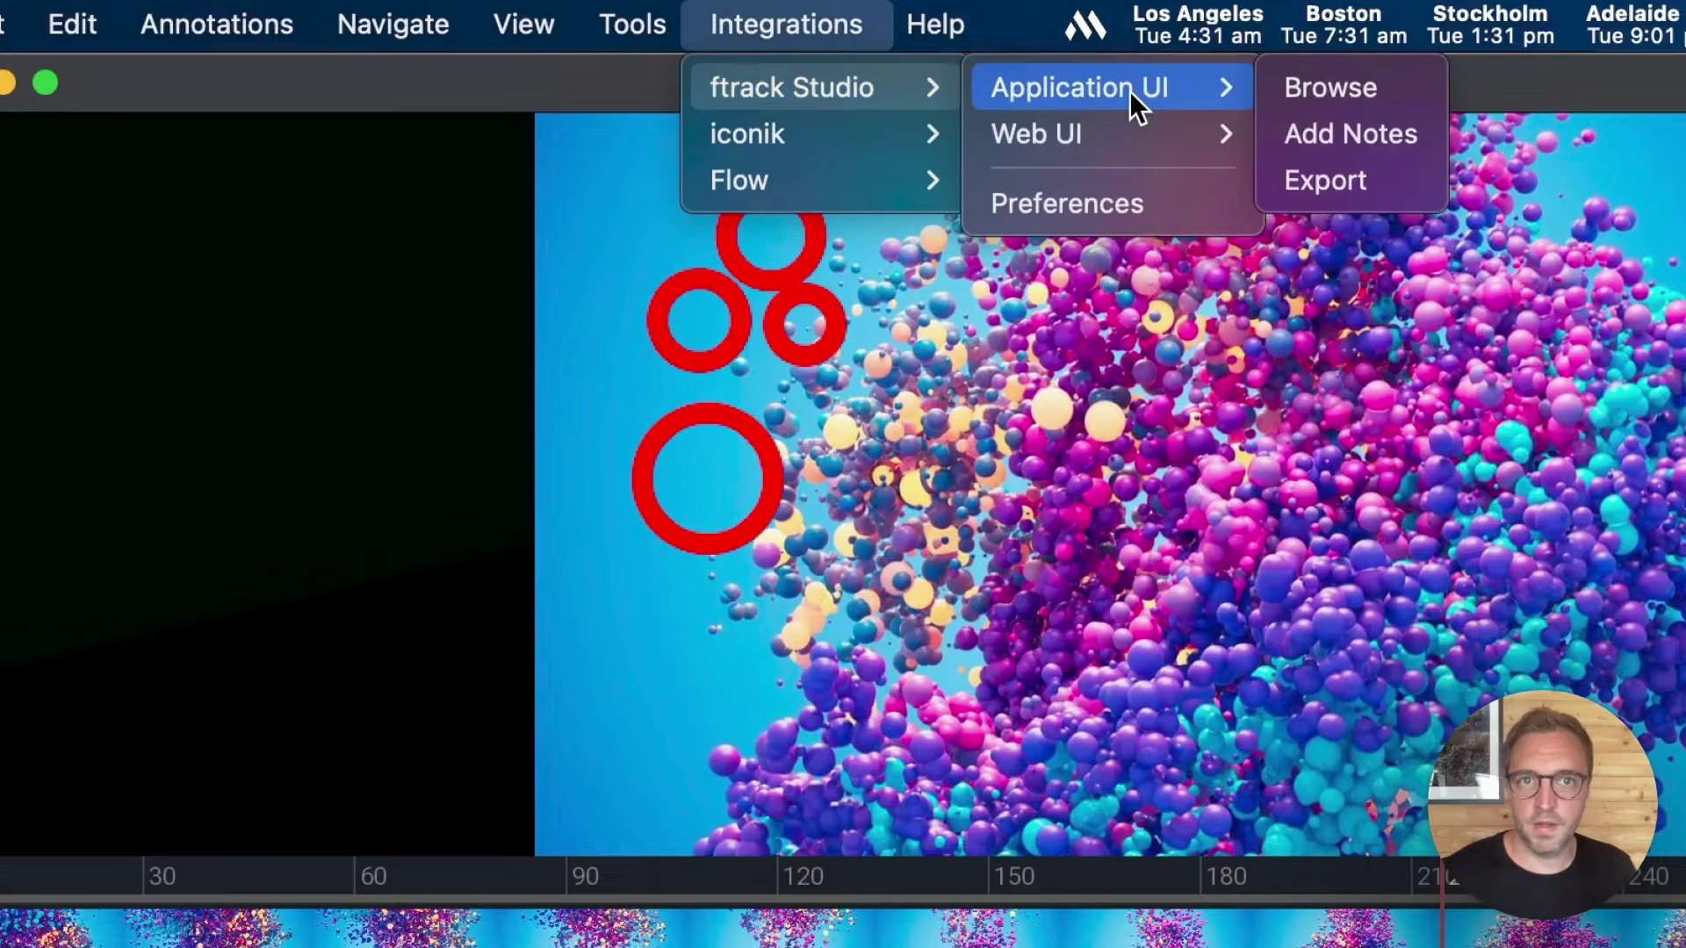
pyautogui.click(1419, 180)
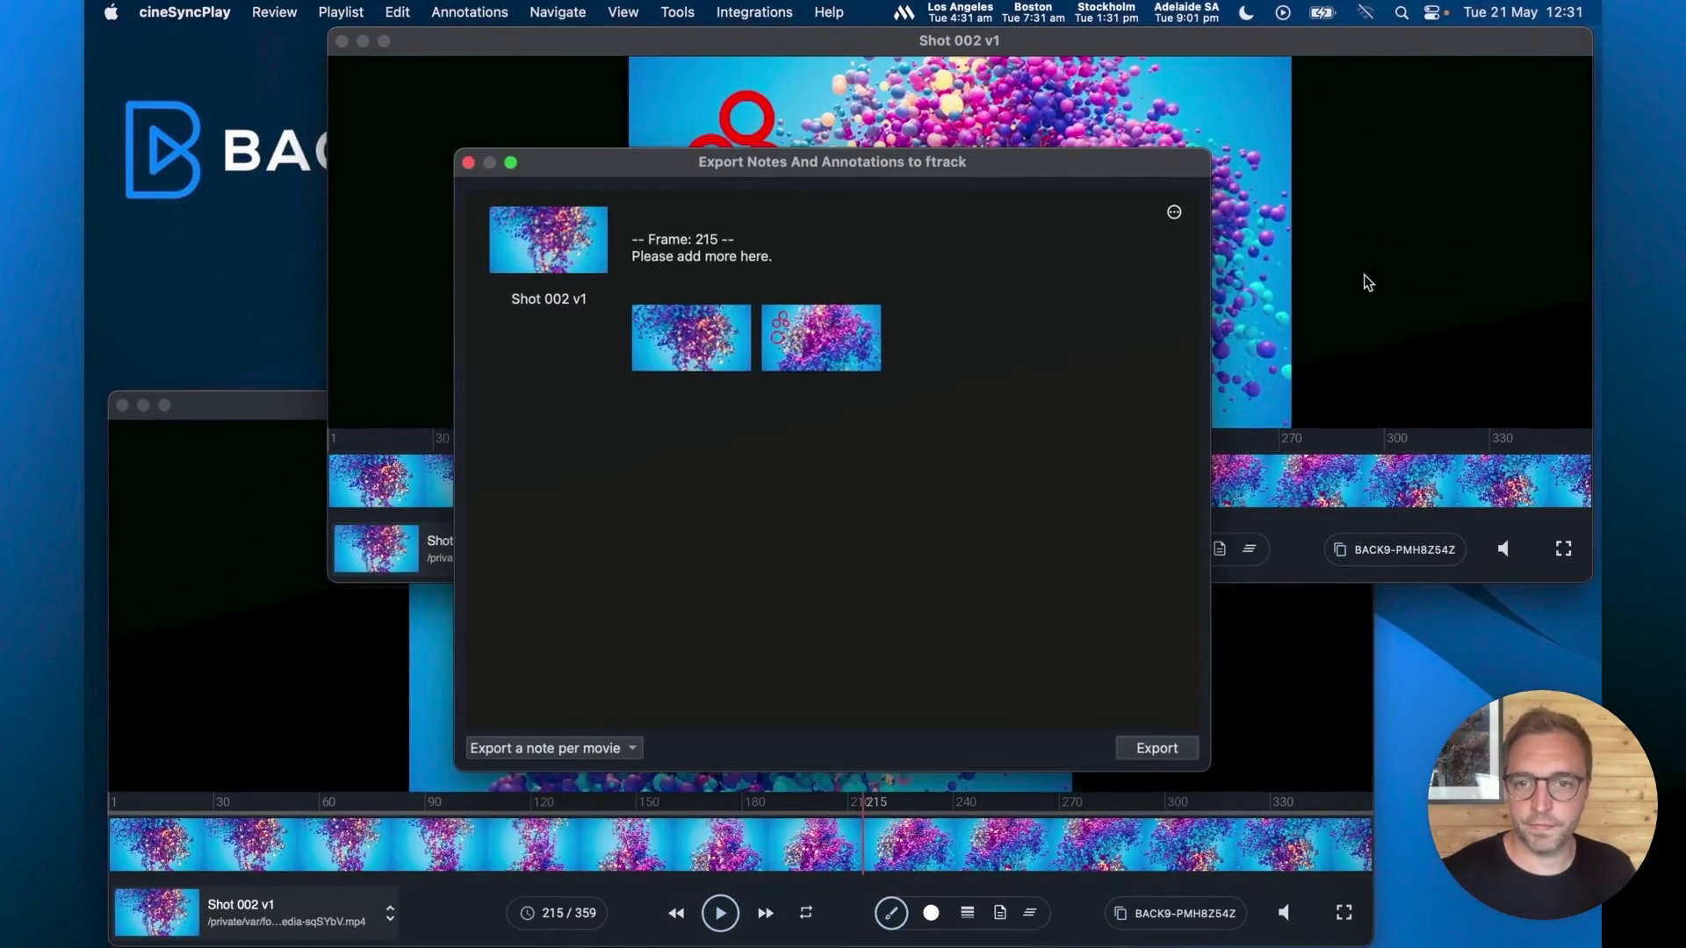
pyautogui.moveTo(1024, 163); pyautogui.dragTo(1308, 229)
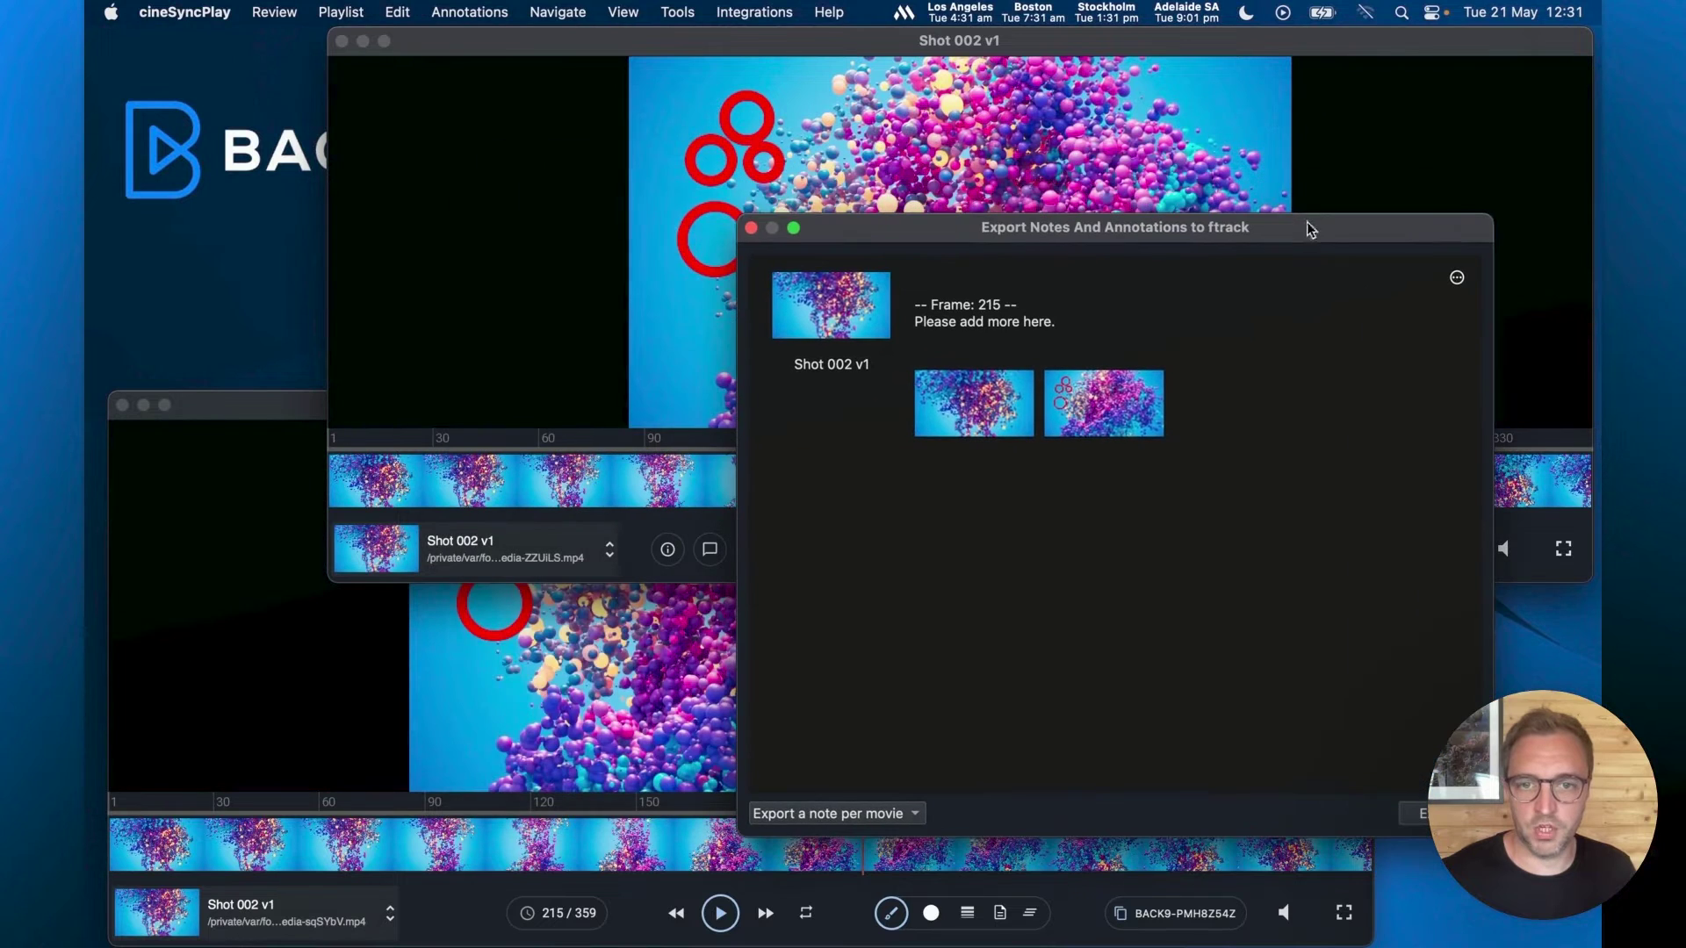
pyautogui.click(895, 814)
pyautogui.click(884, 837)
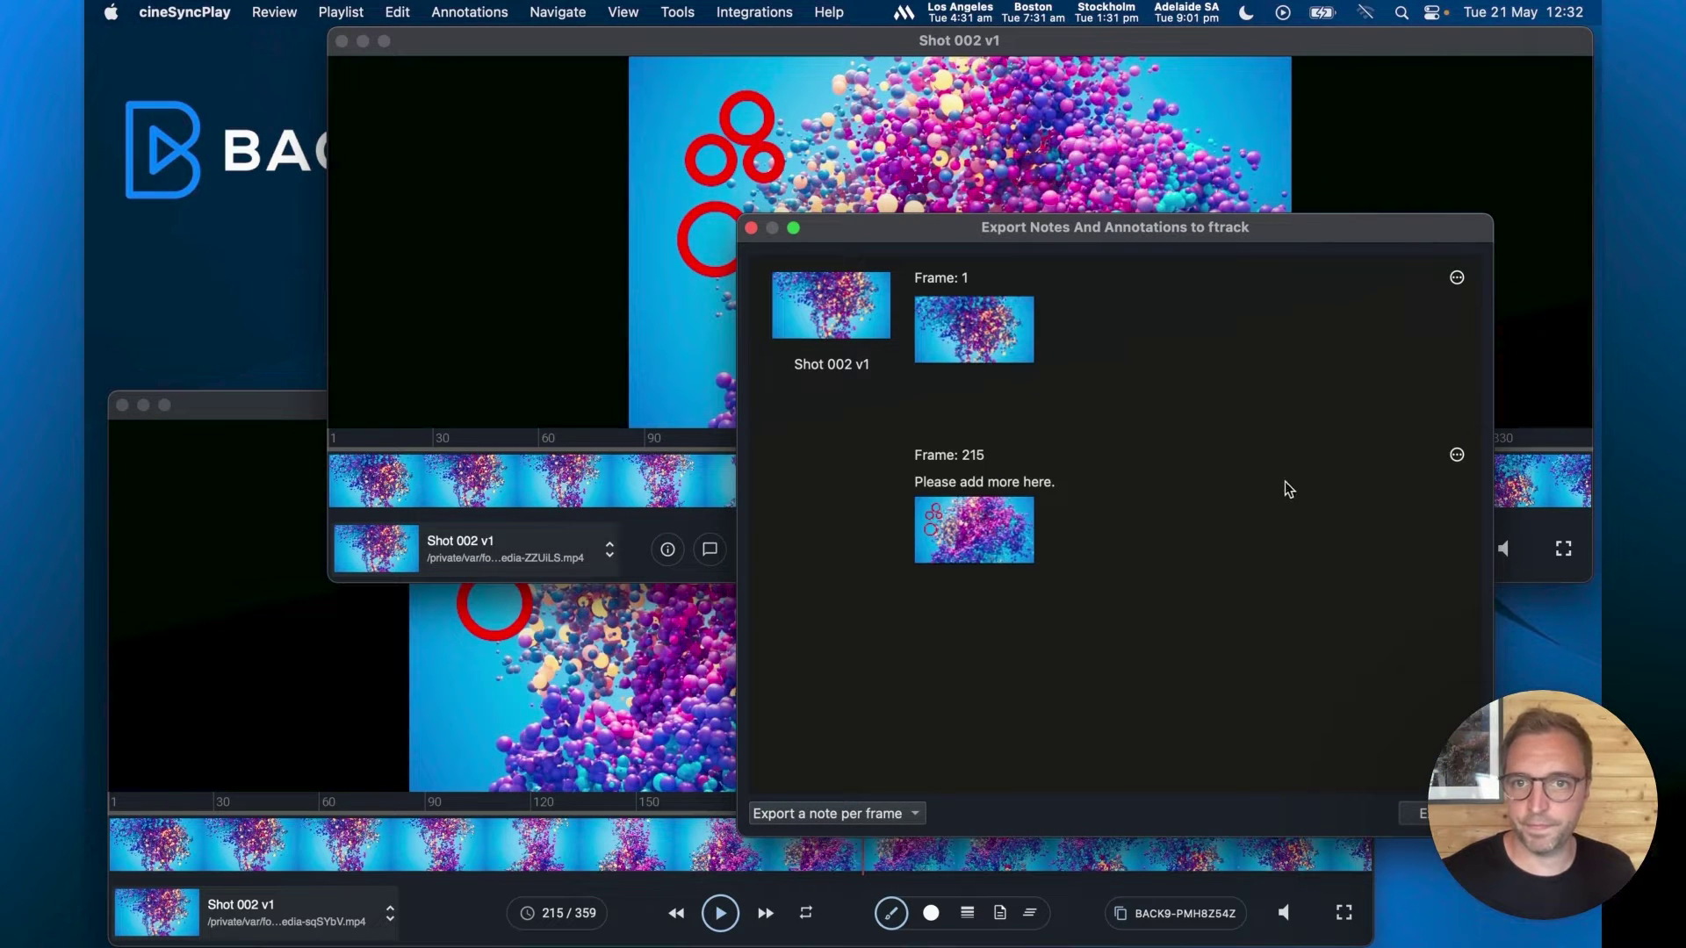
pyautogui.moveTo(1047, 238); pyautogui.dragTo(1029, 92)
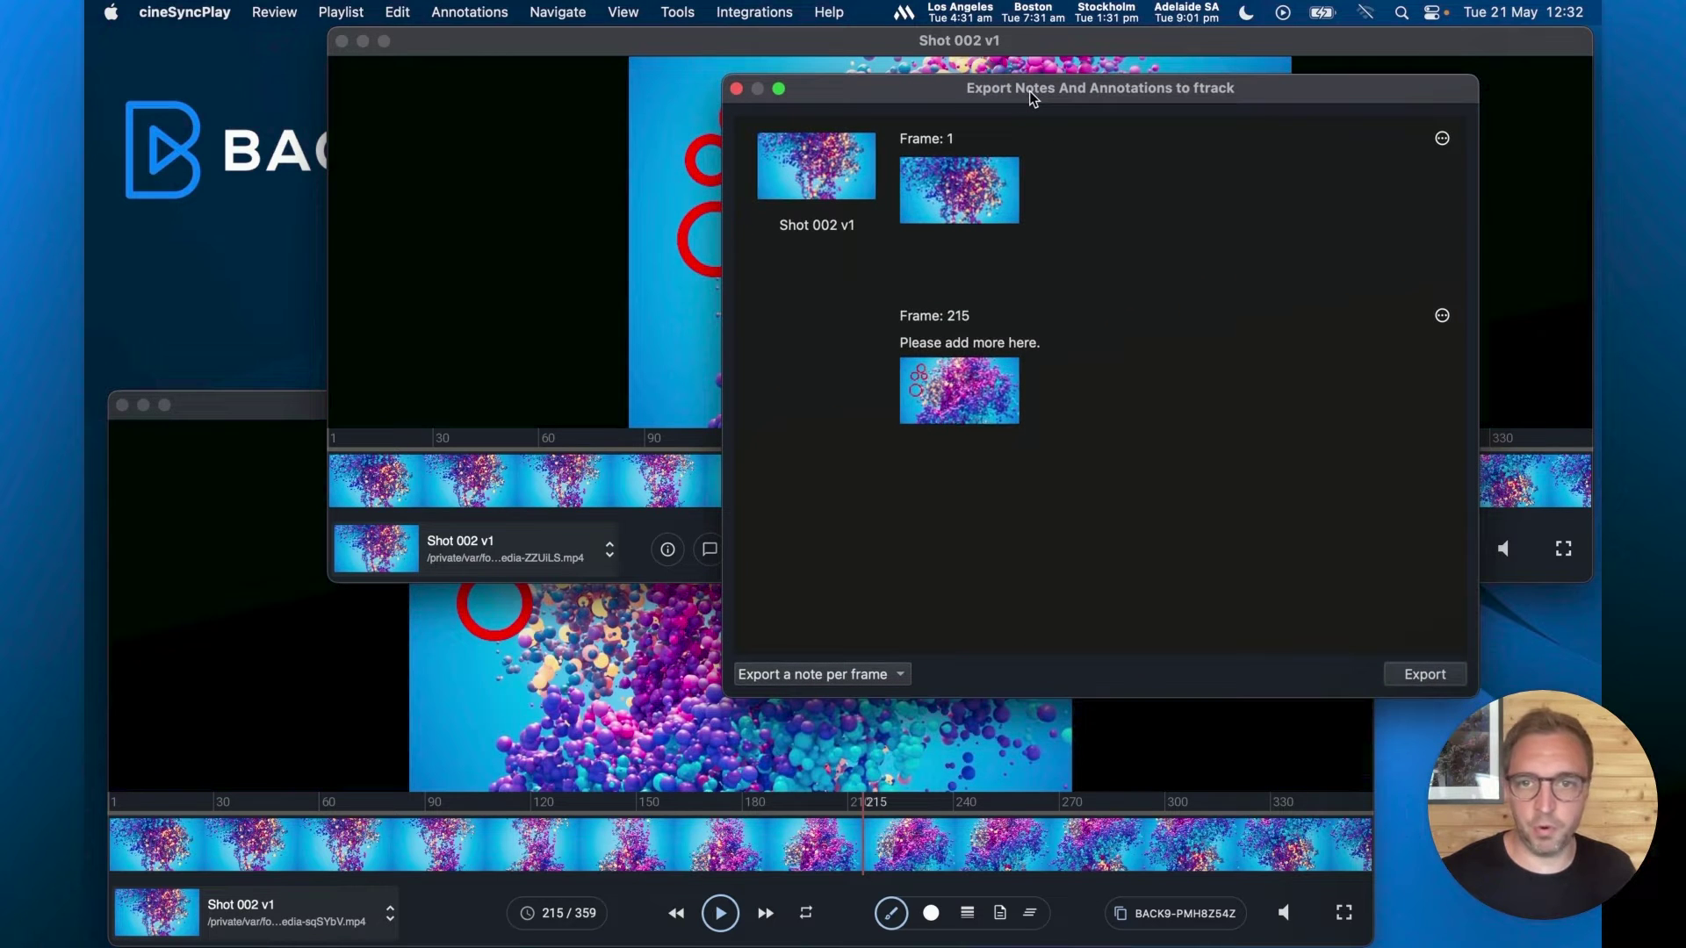
pyautogui.click(1444, 676)
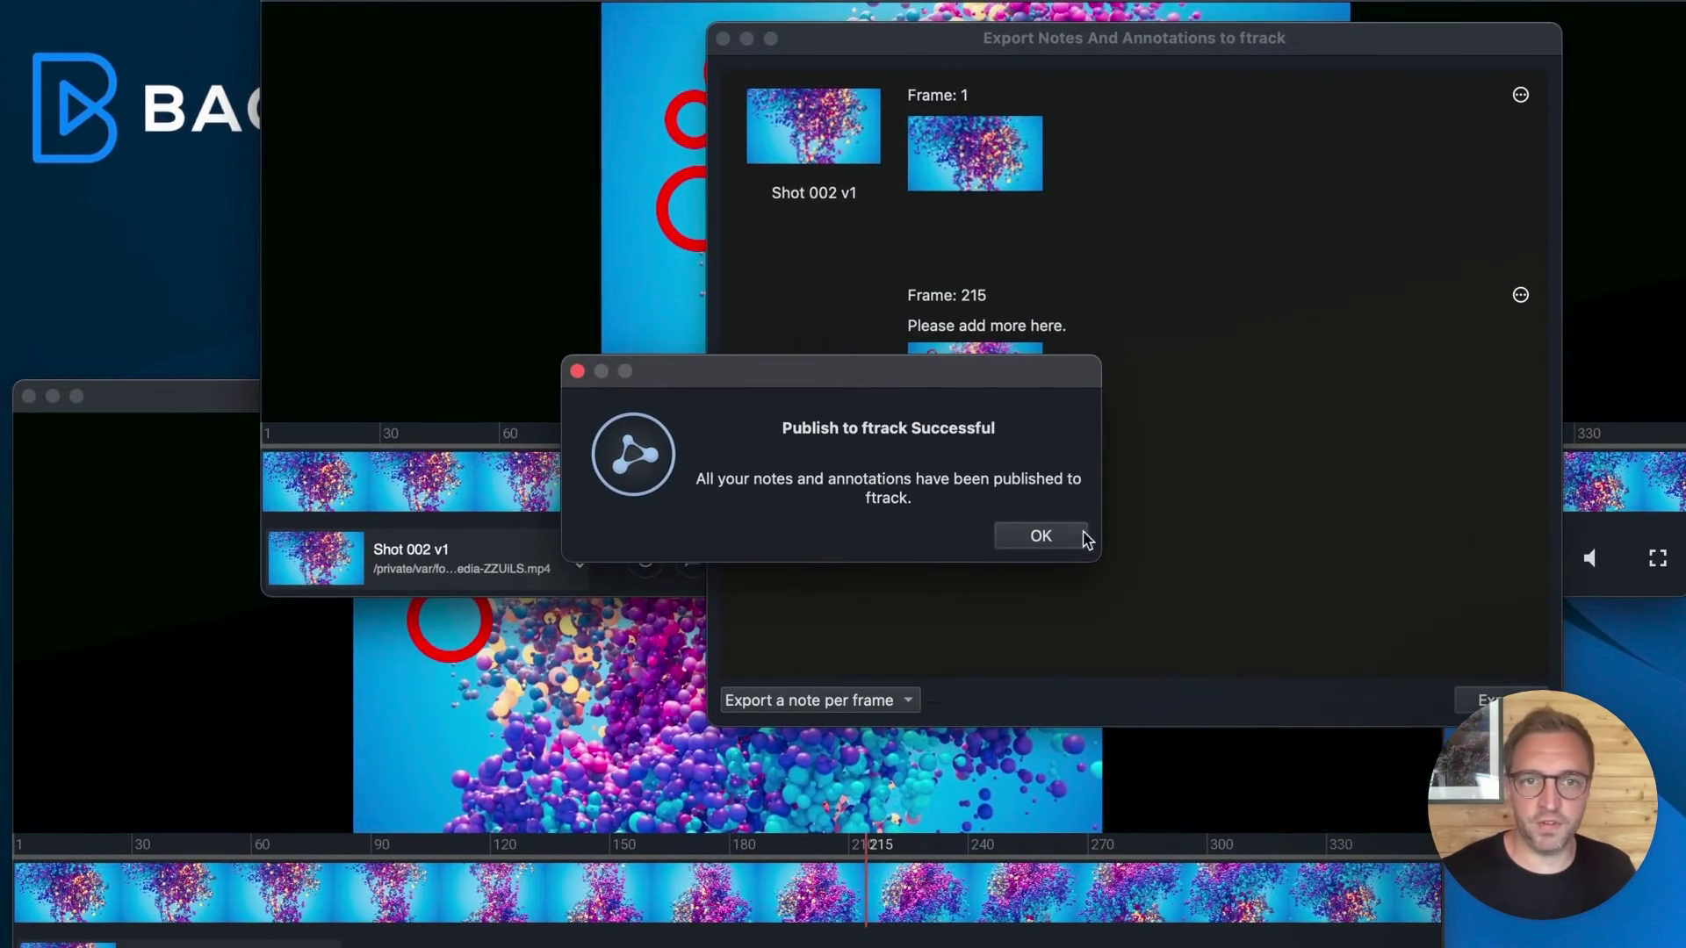
pyautogui.click(1081, 535)
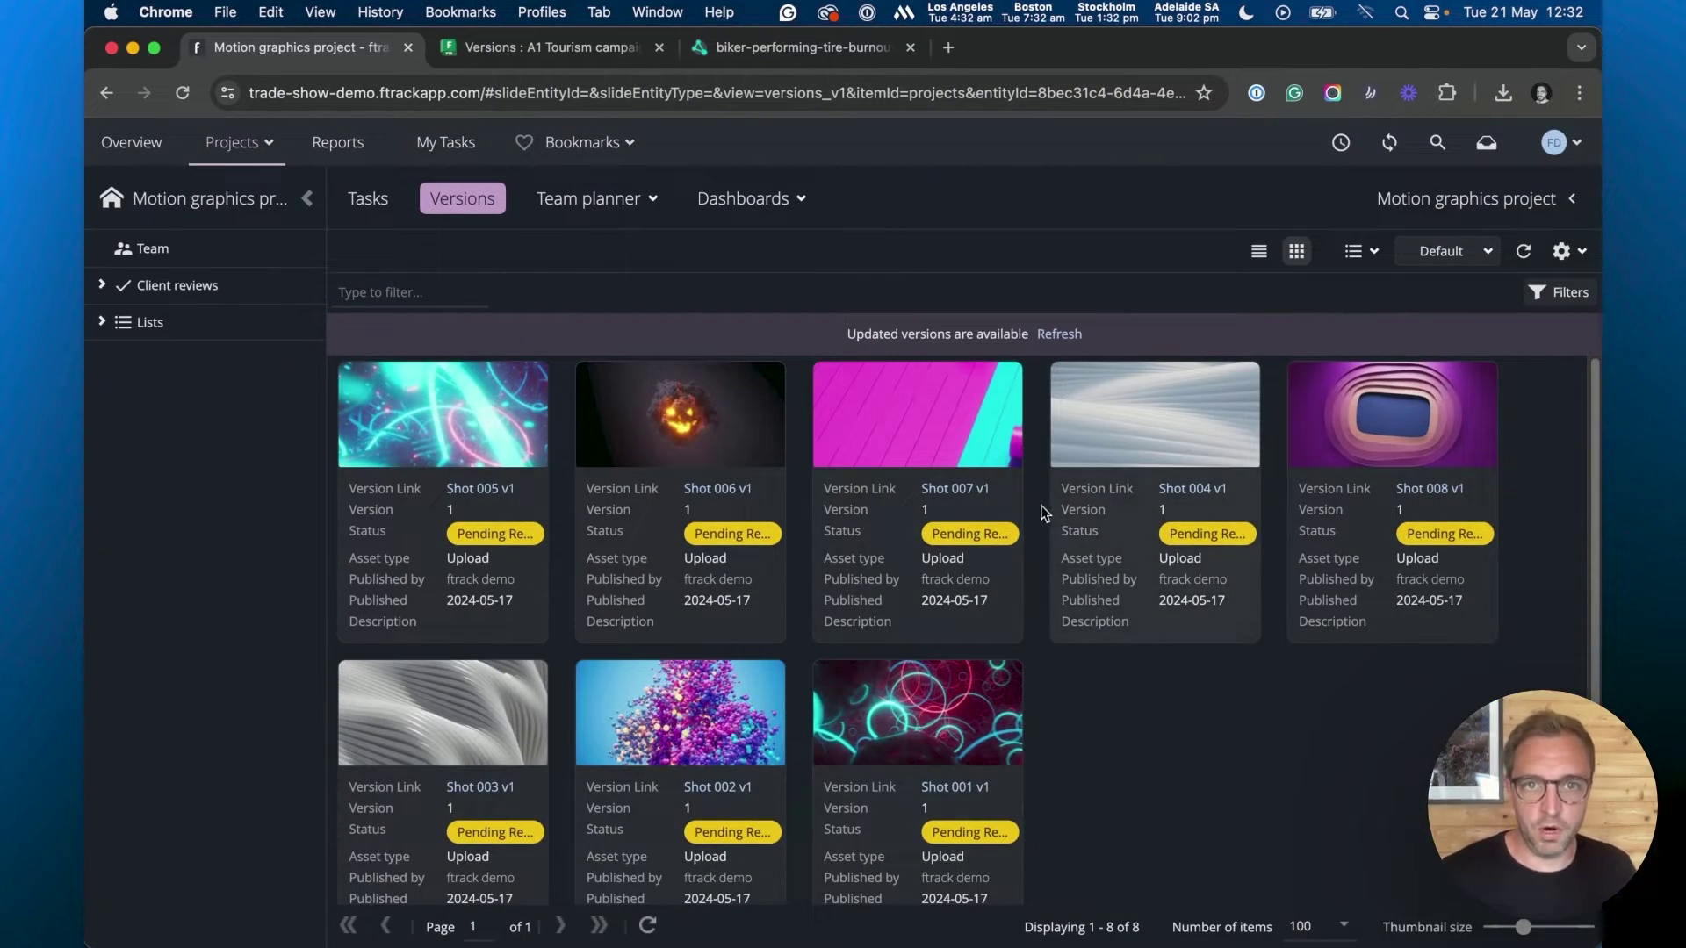
# Step: Switch to ftrack in Chrome, play Shot 002 v1, and inspect the exported frame 216 note and its annotated image
pyautogui.click(707, 790)
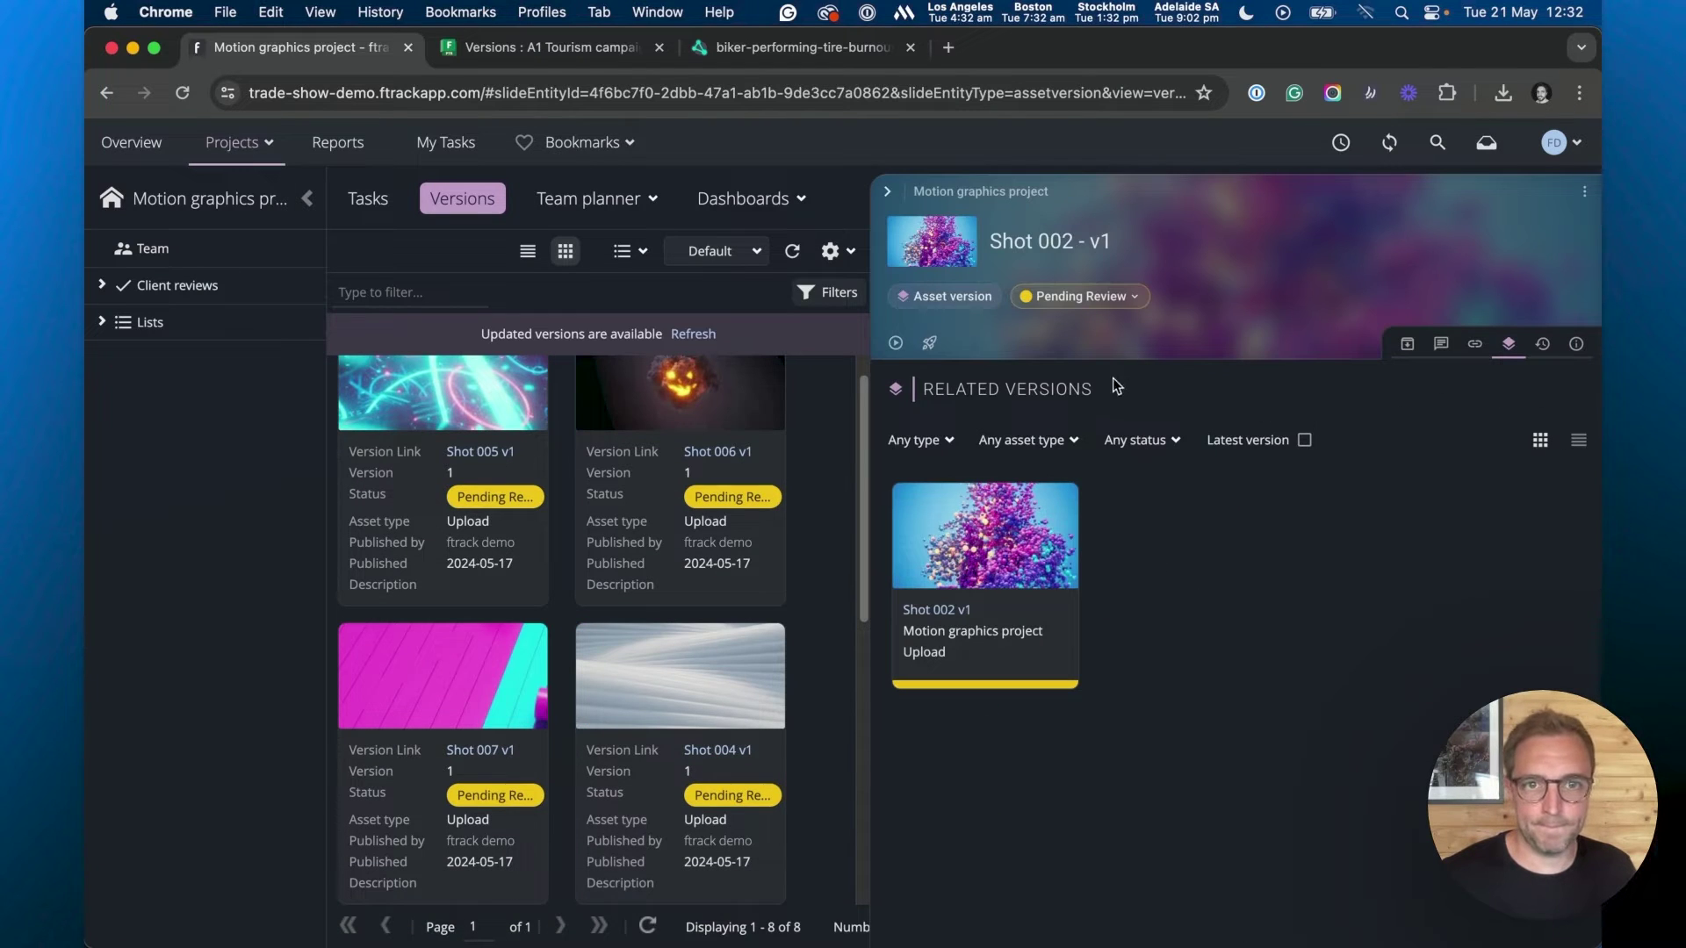
pyautogui.moveTo(986, 544)
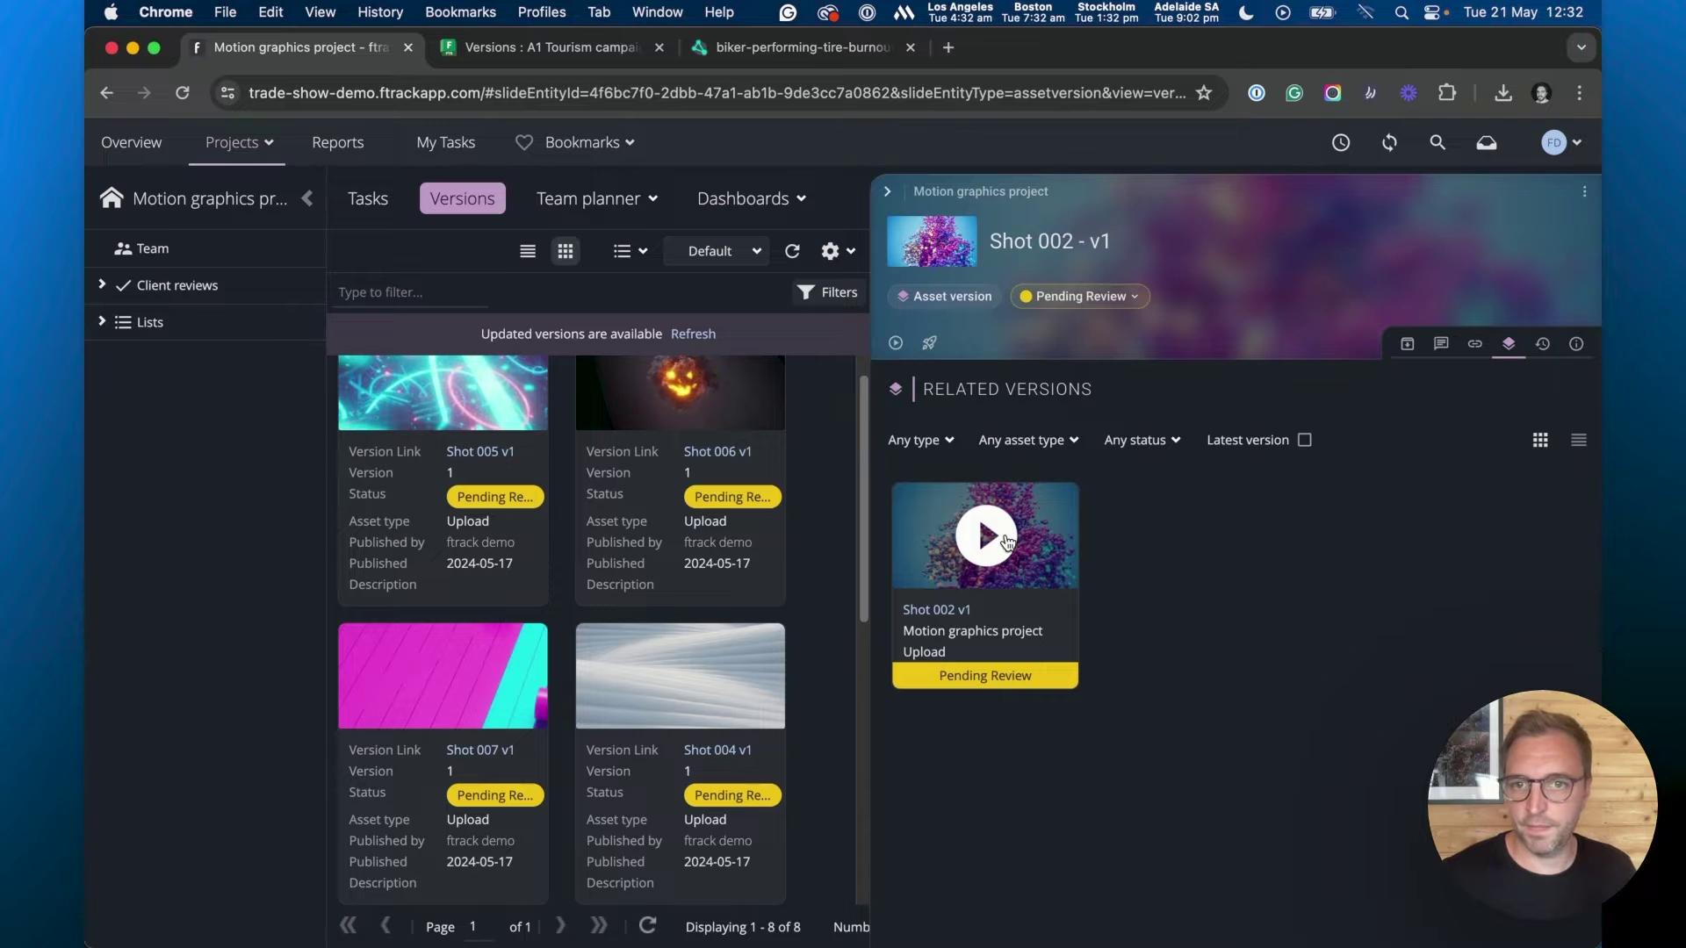
pyautogui.click(1006, 541)
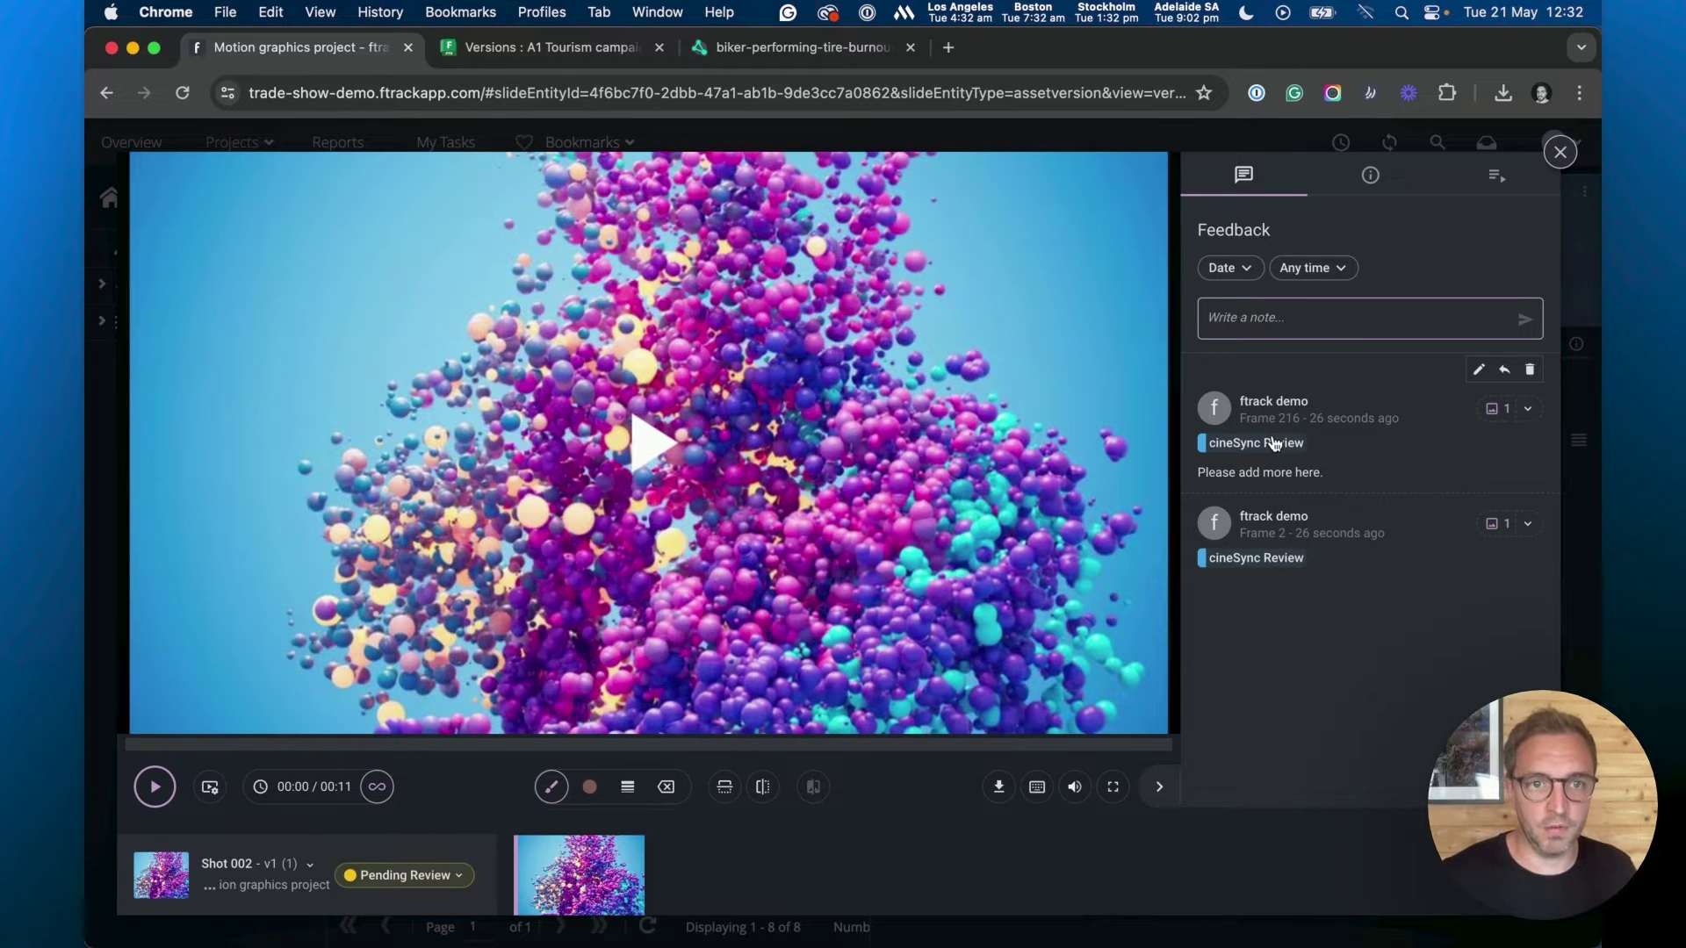
pyautogui.click(1273, 442)
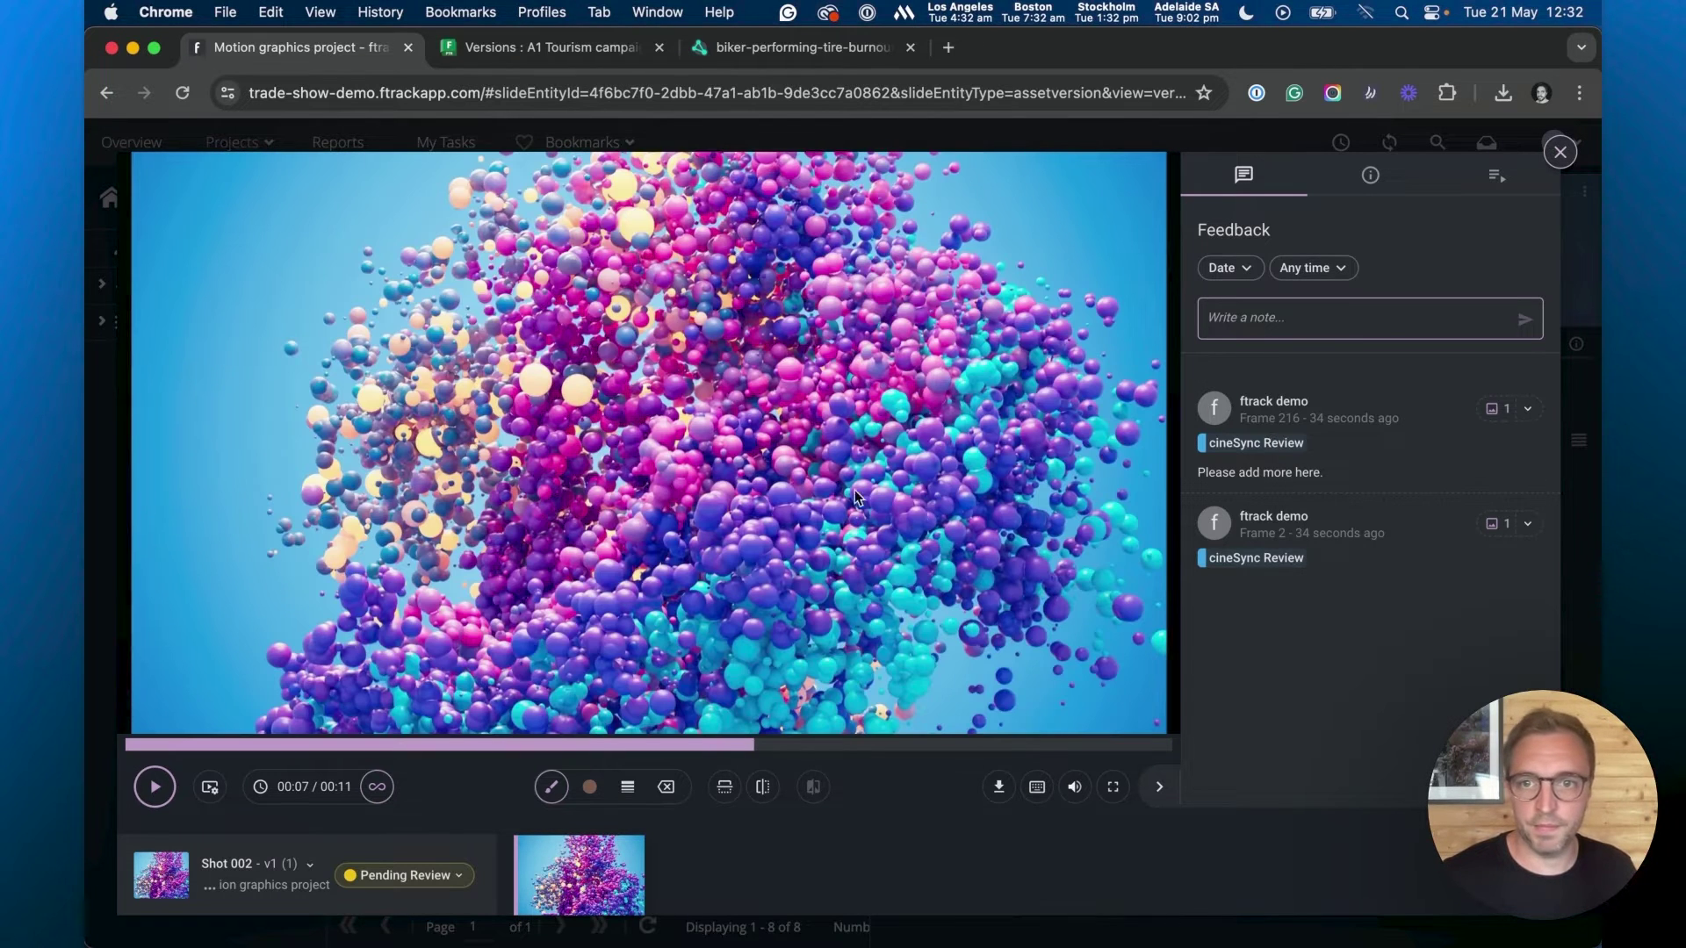
pyautogui.click(1500, 411)
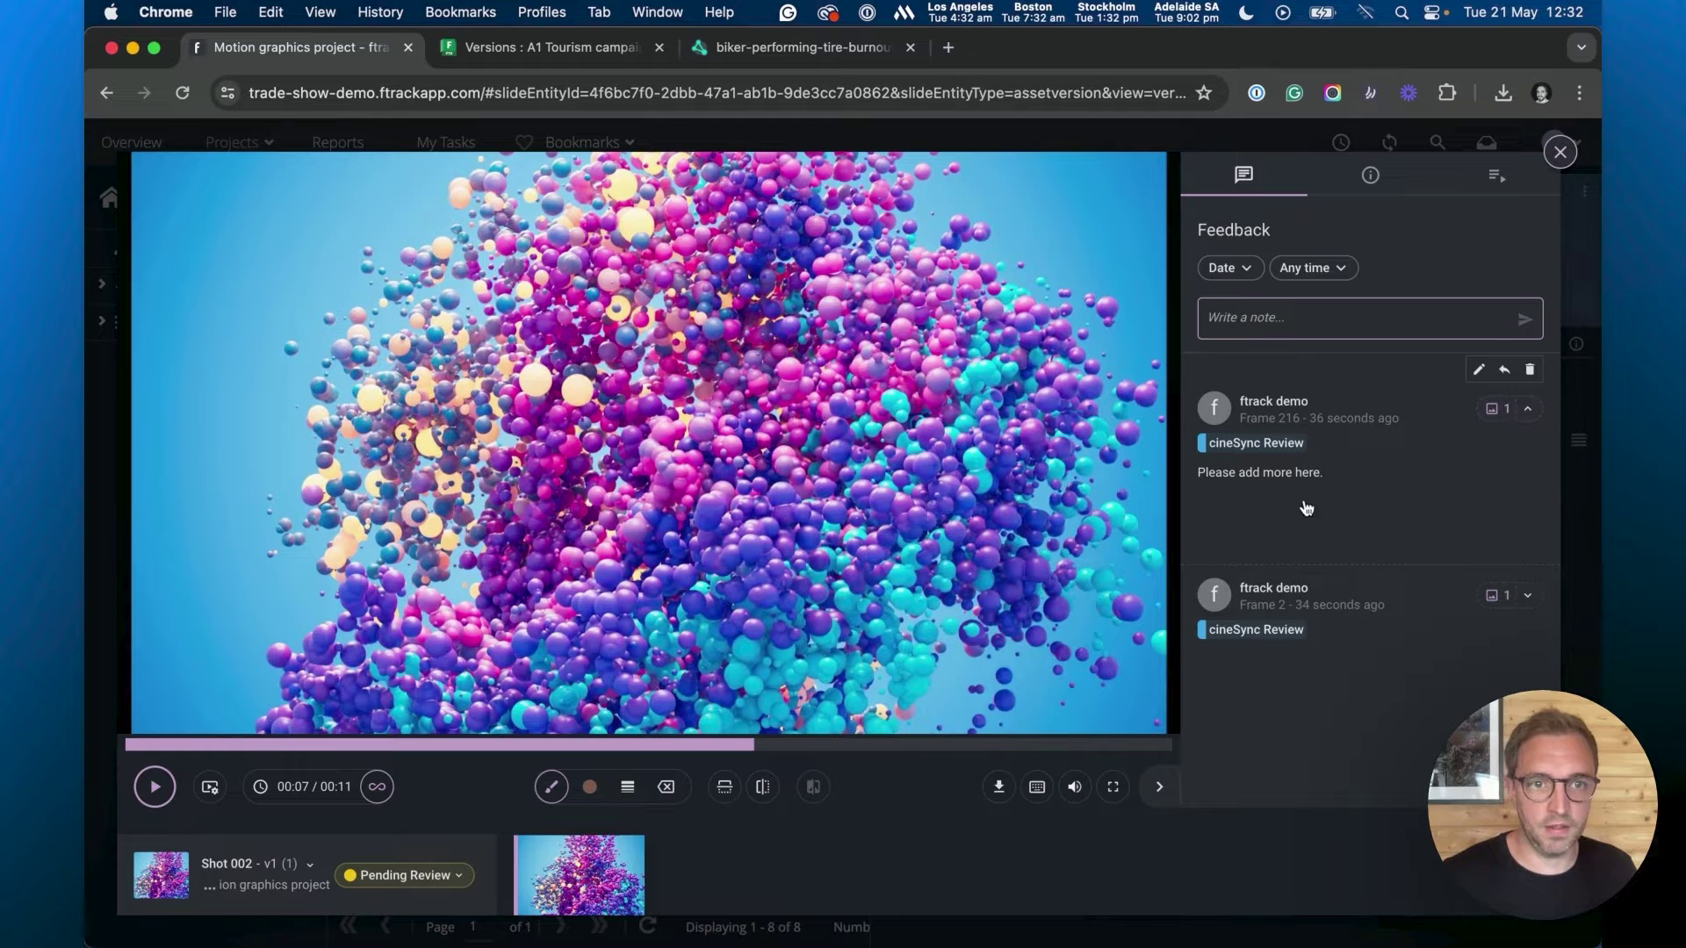
pyautogui.click(1247, 521)
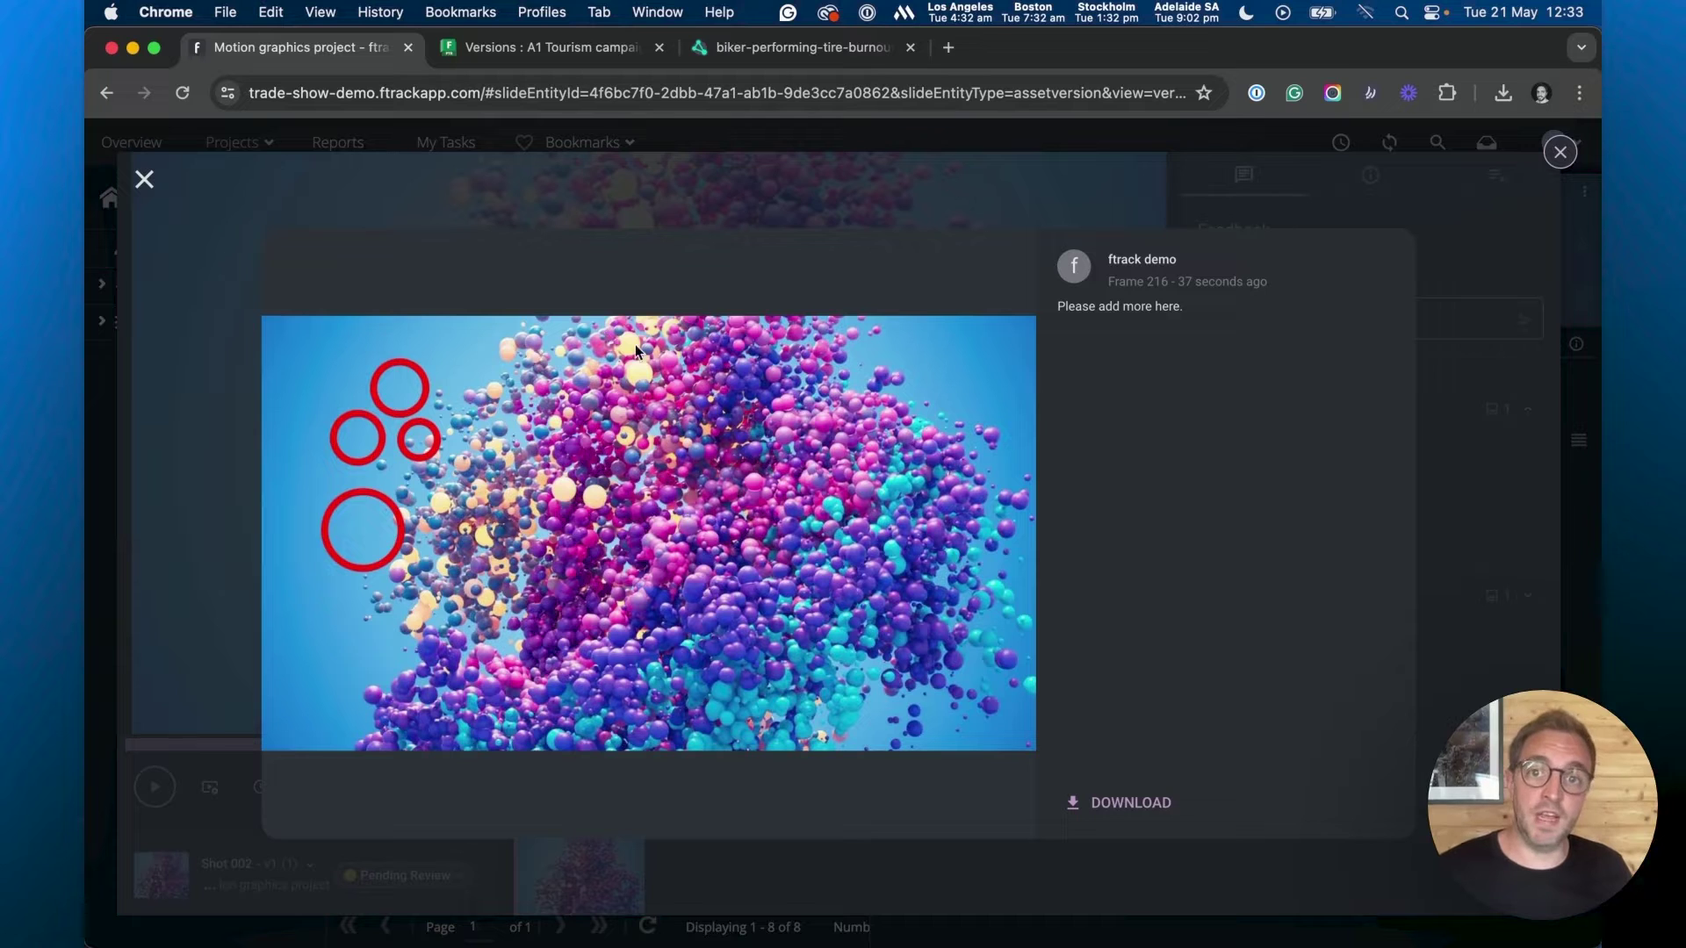
# Step: View the A1 Tourism campaign Versions page in the browser and return to the cineSync host window
pyautogui.click(531, 51)
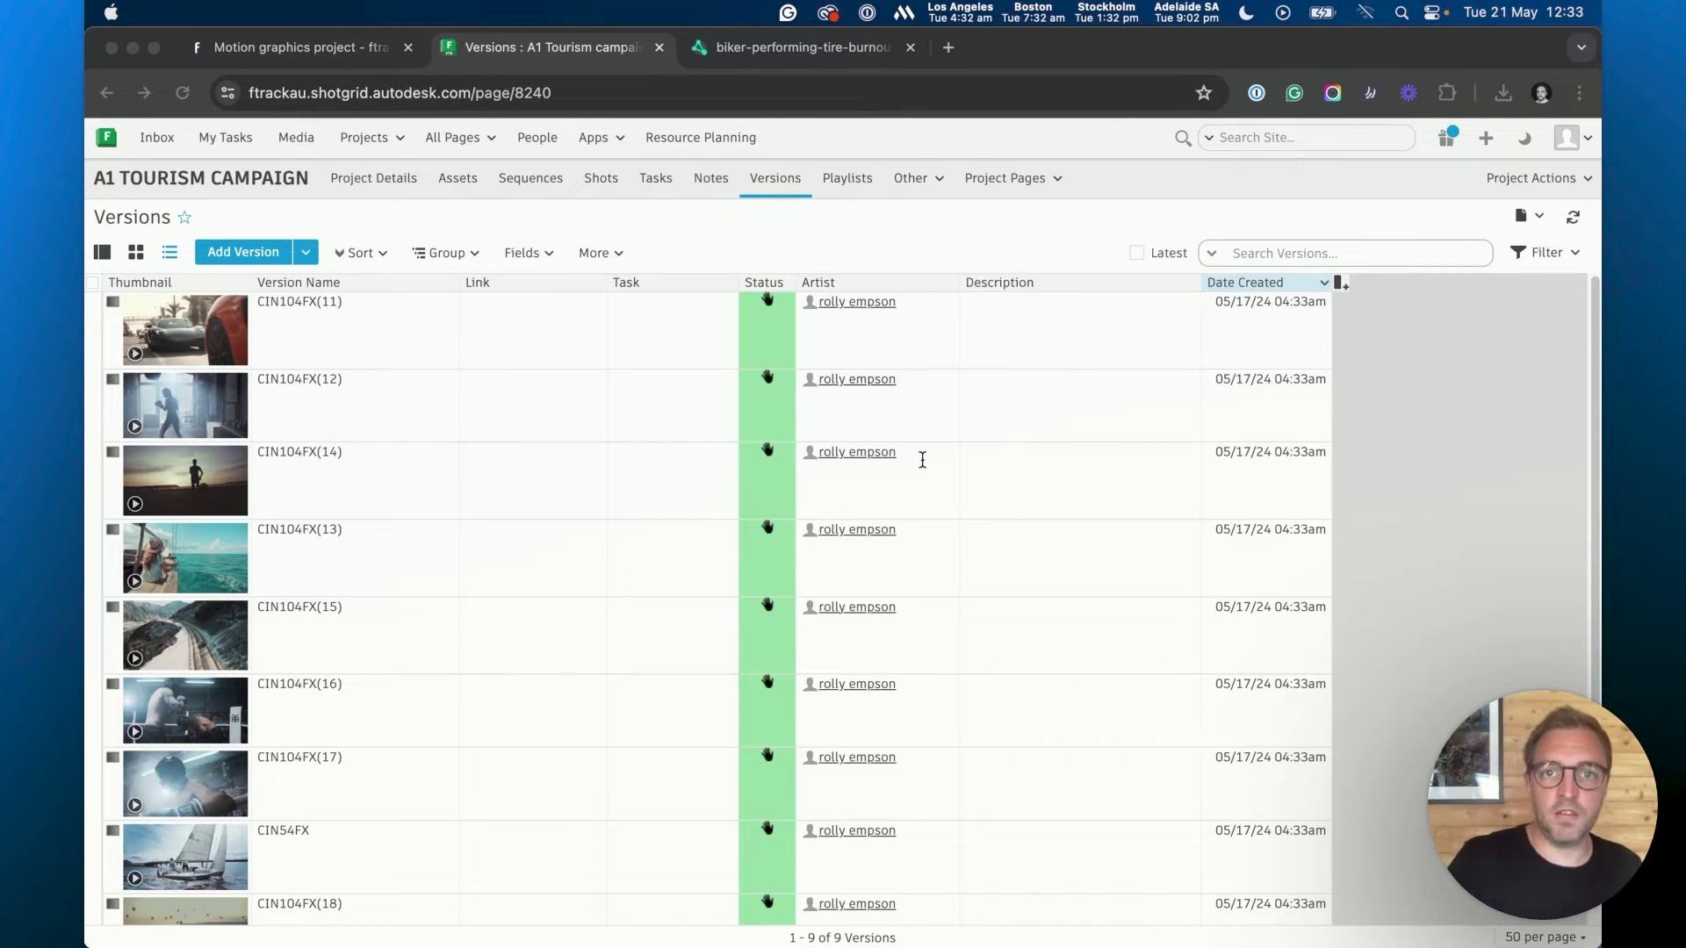
pyautogui.hotkey('ctrl', 'Up')
pyautogui.hotkey('ctrl', 'Up')
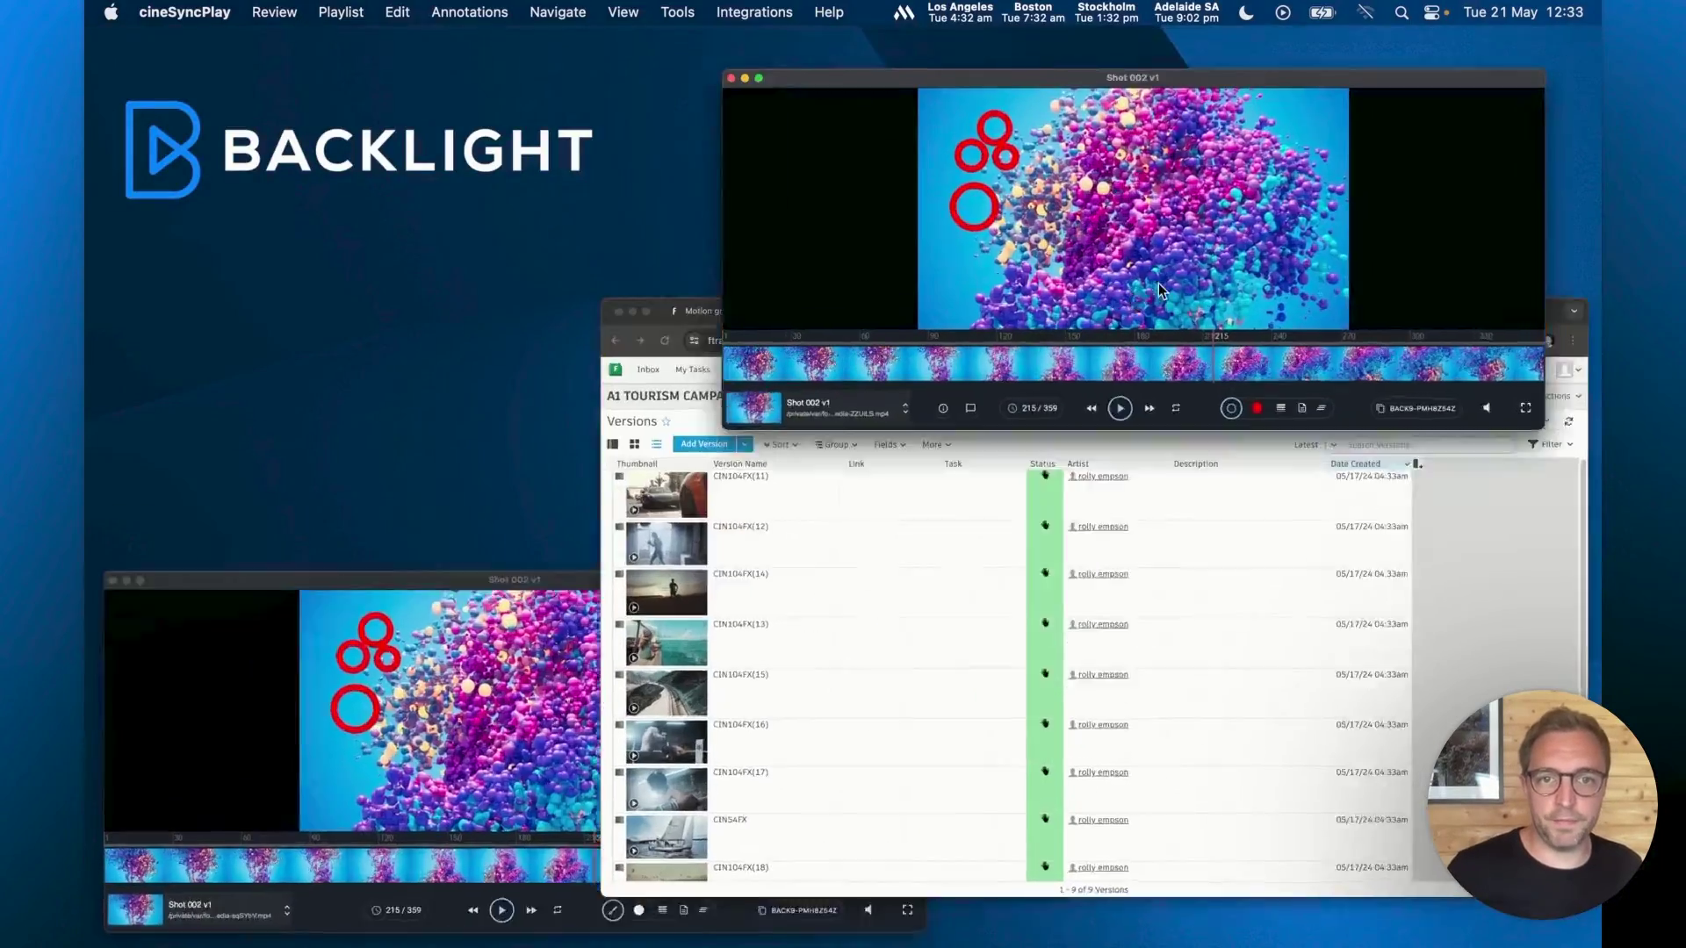
pyautogui.hotkey('ctrl', 'Up')
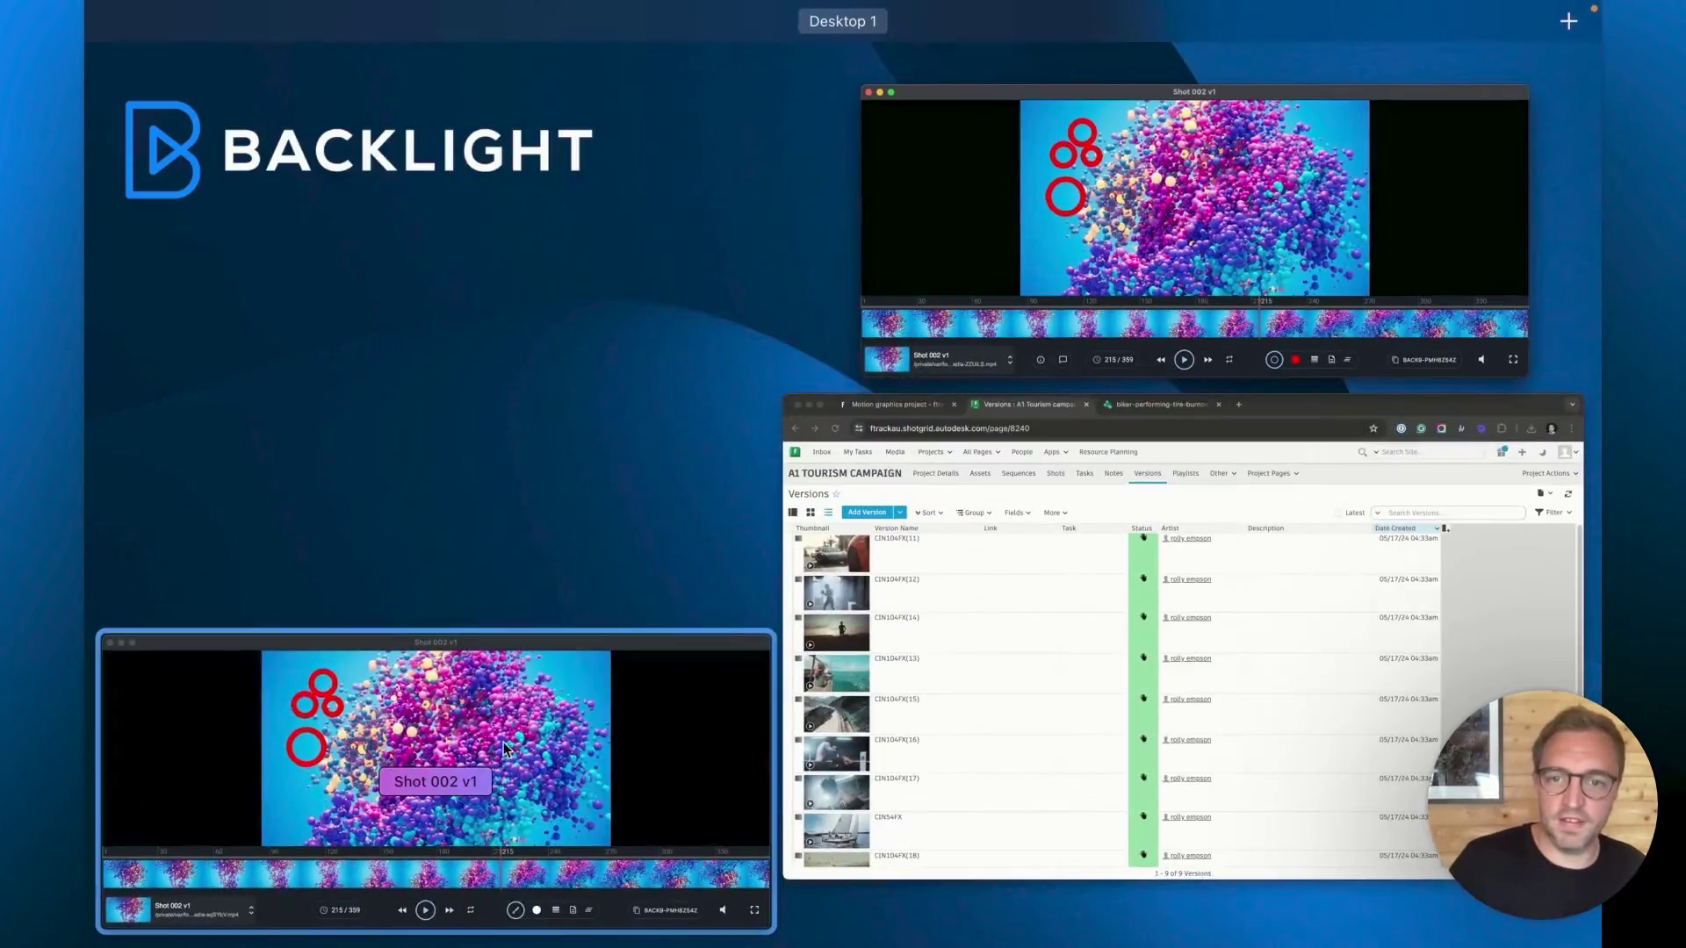
pyautogui.click(503, 741)
pyautogui.click(1466, 272)
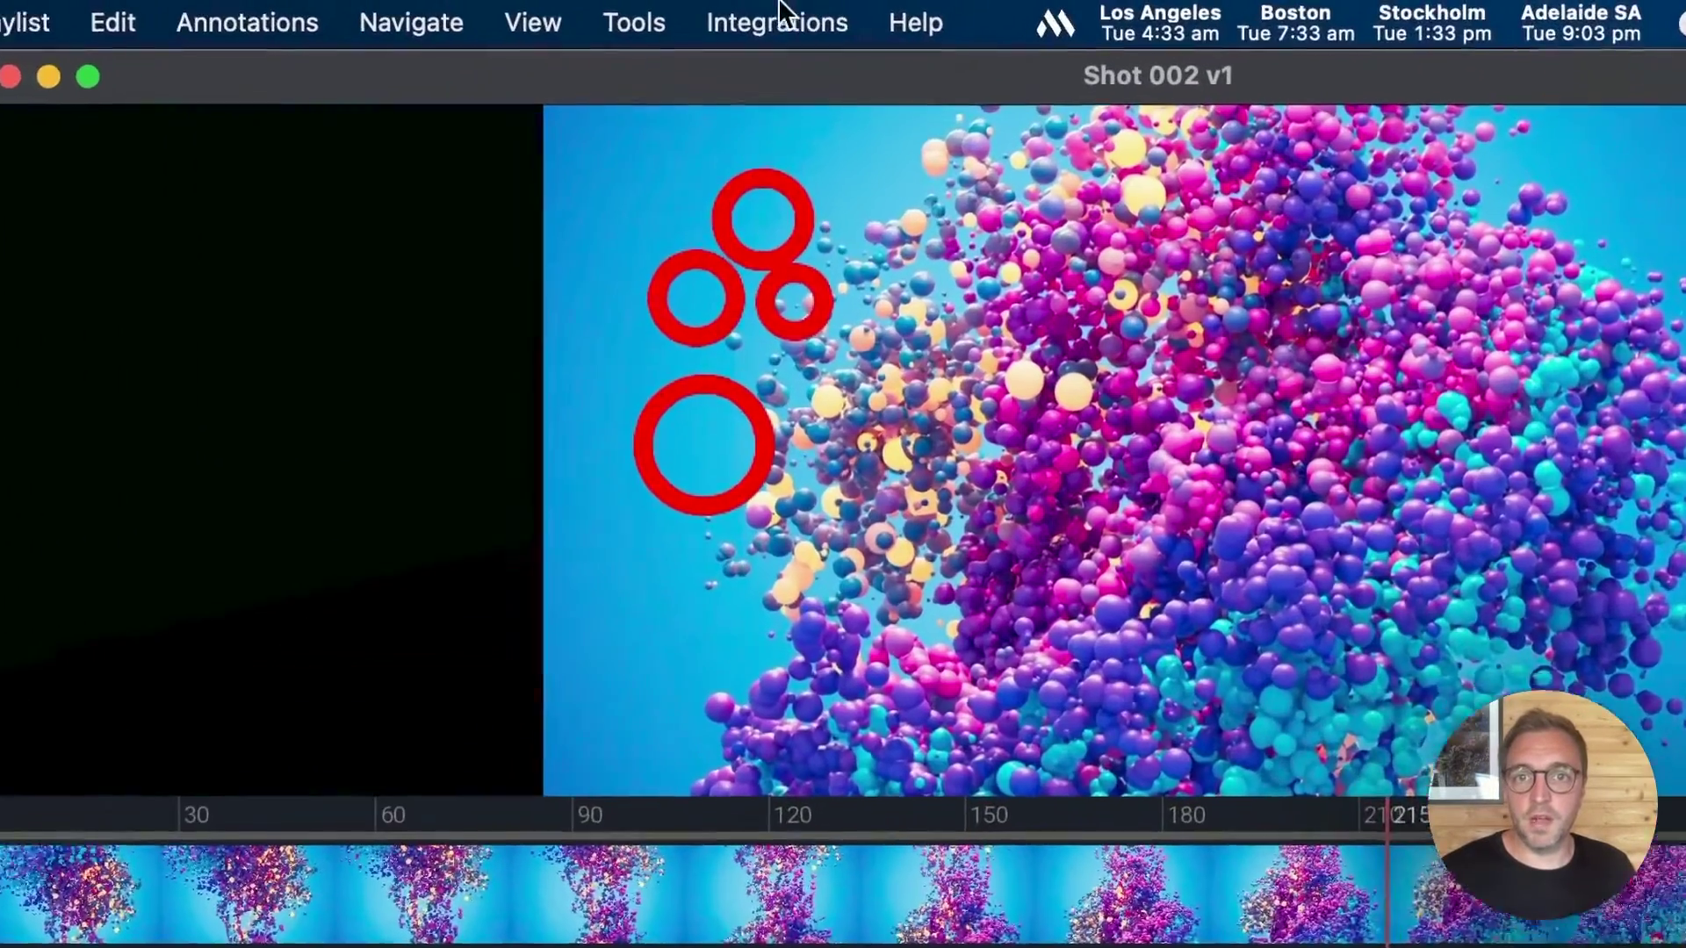
# Step: Open the Flow integration's media browser and log in with the saved API key credentials
pyautogui.click(779, 15)
pyautogui.moveTo(822, 159)
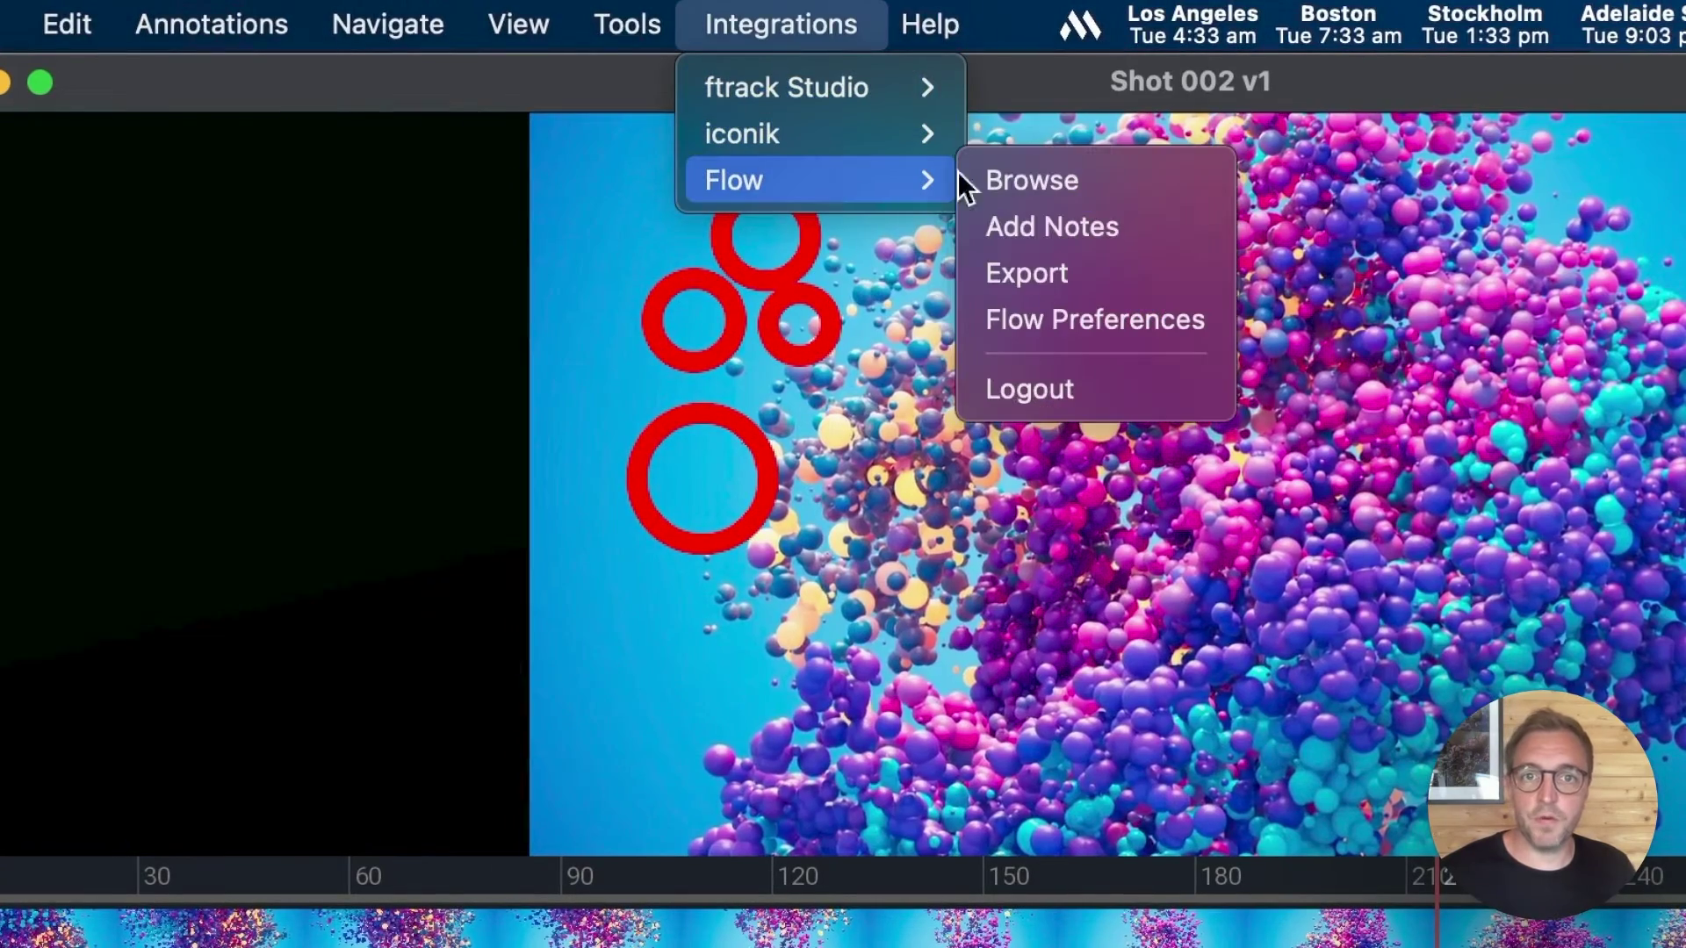
pyautogui.click(1159, 182)
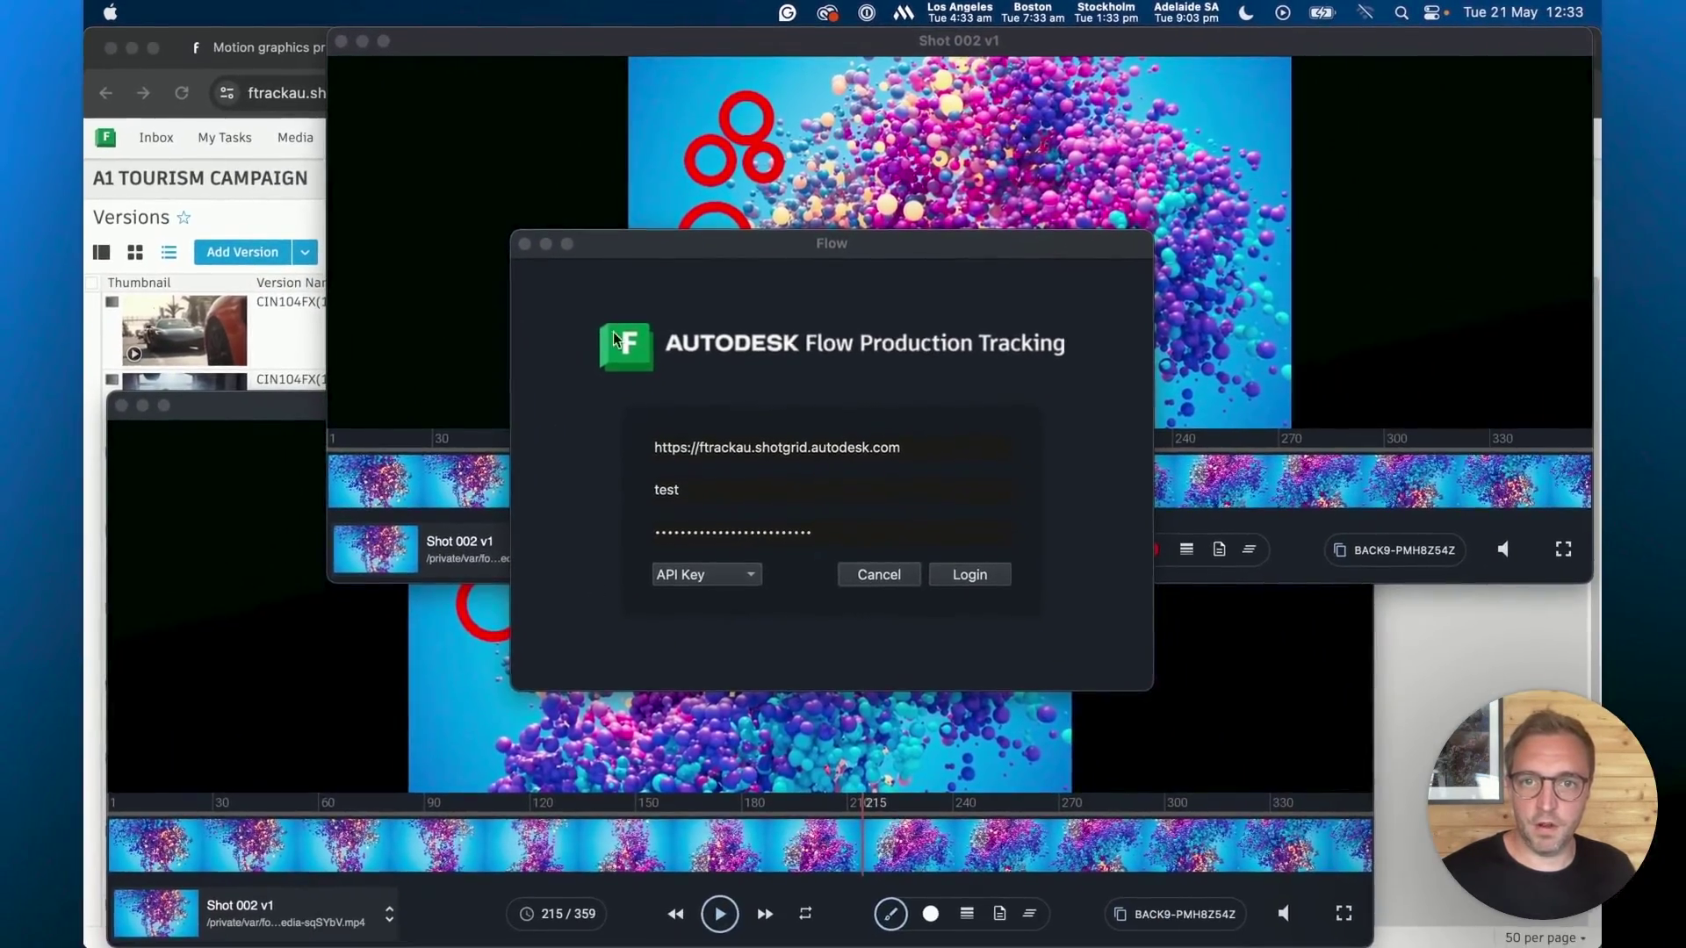
pyautogui.moveTo(596, 486); pyautogui.dragTo(498, 483)
pyautogui.moveTo(612, 255); pyautogui.dragTo(411, 366)
pyautogui.click(736, 698)
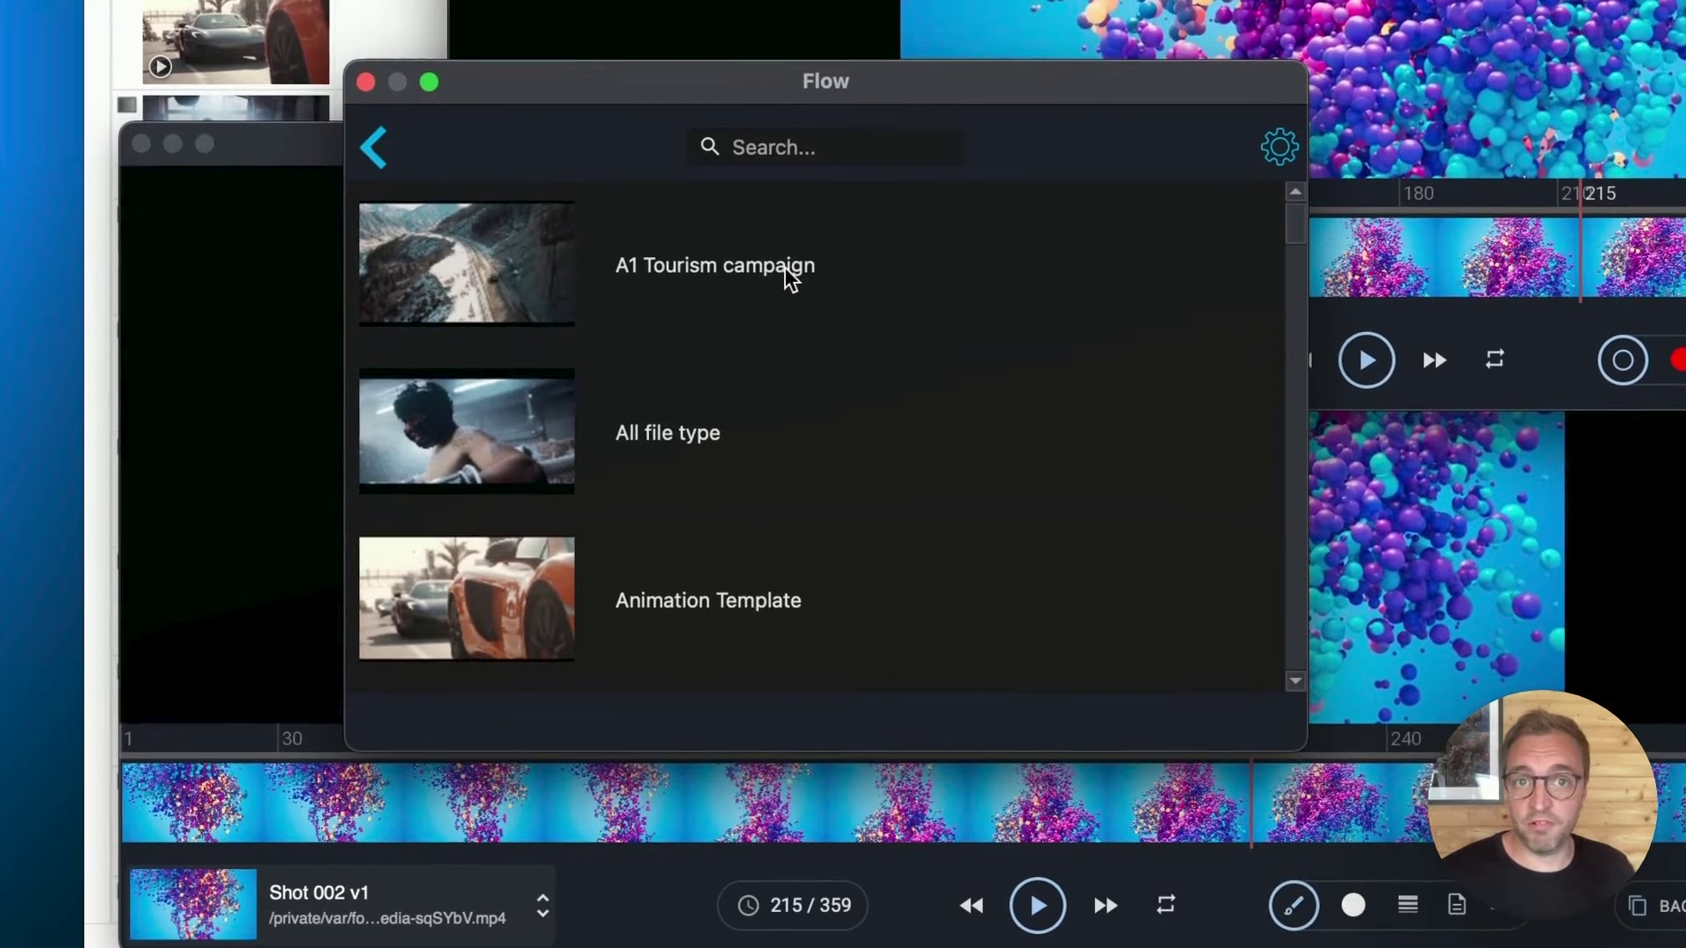
# Step: Add version CIN104FX(12) from the A1 Tourism campaign project to the session and close the Flow browser
pyautogui.click(762, 273)
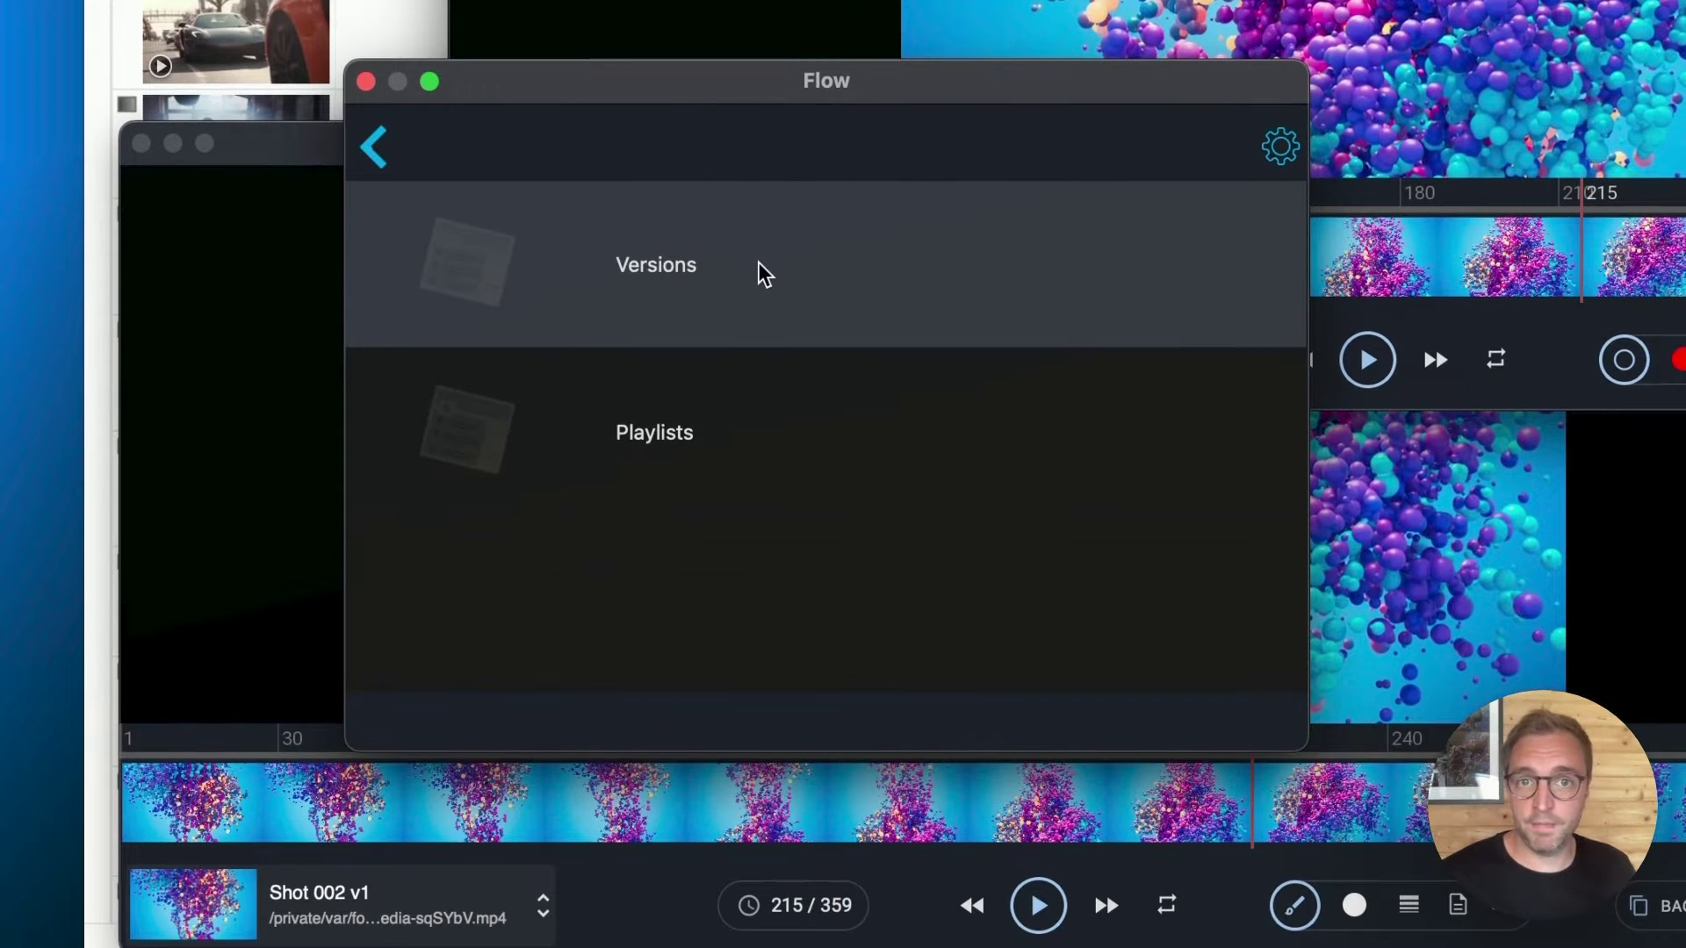
pyautogui.click(794, 290)
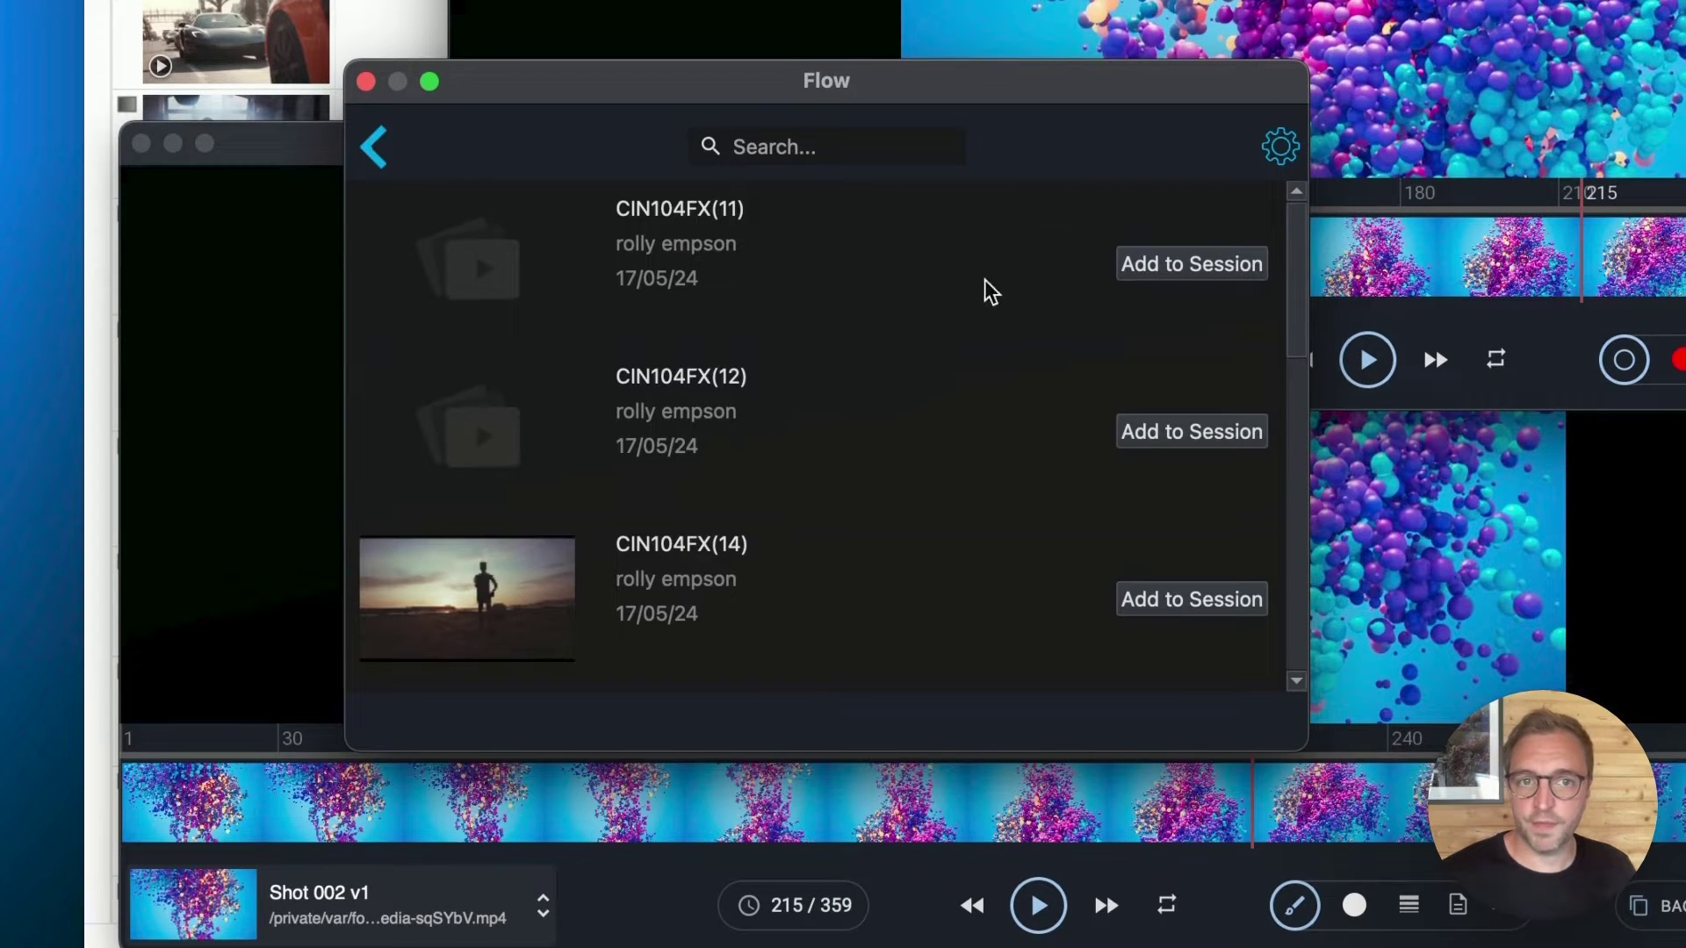
pyautogui.scroll(-5, 915, 290)
pyautogui.scroll(5, 843, 387)
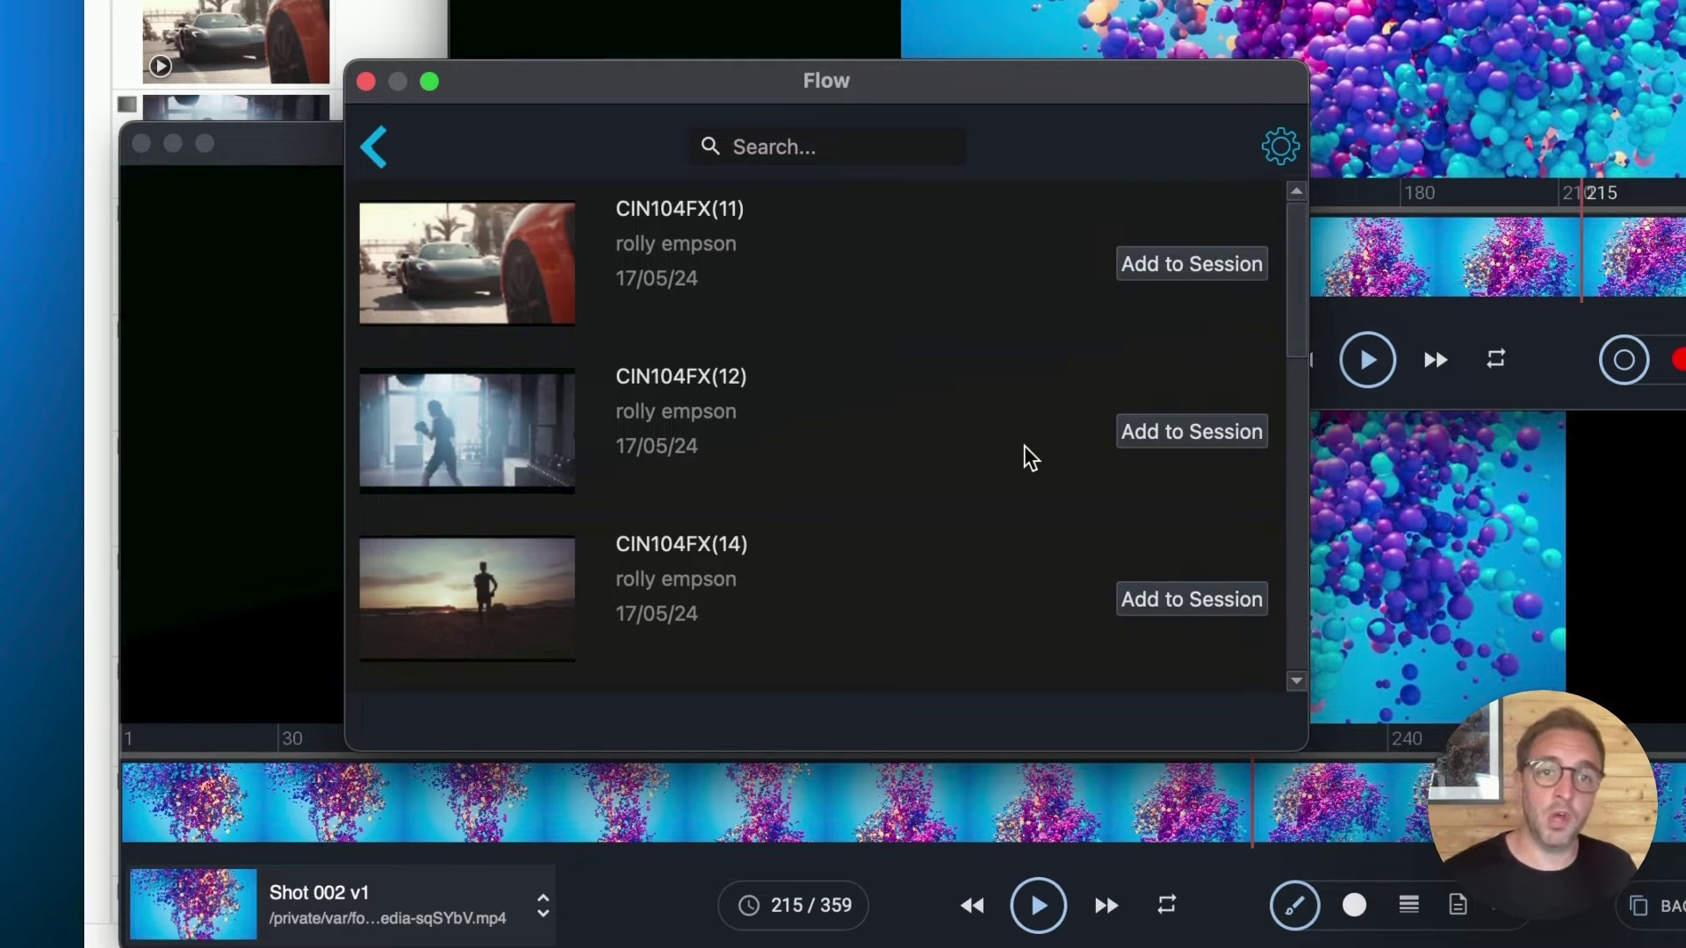
pyautogui.click(1131, 439)
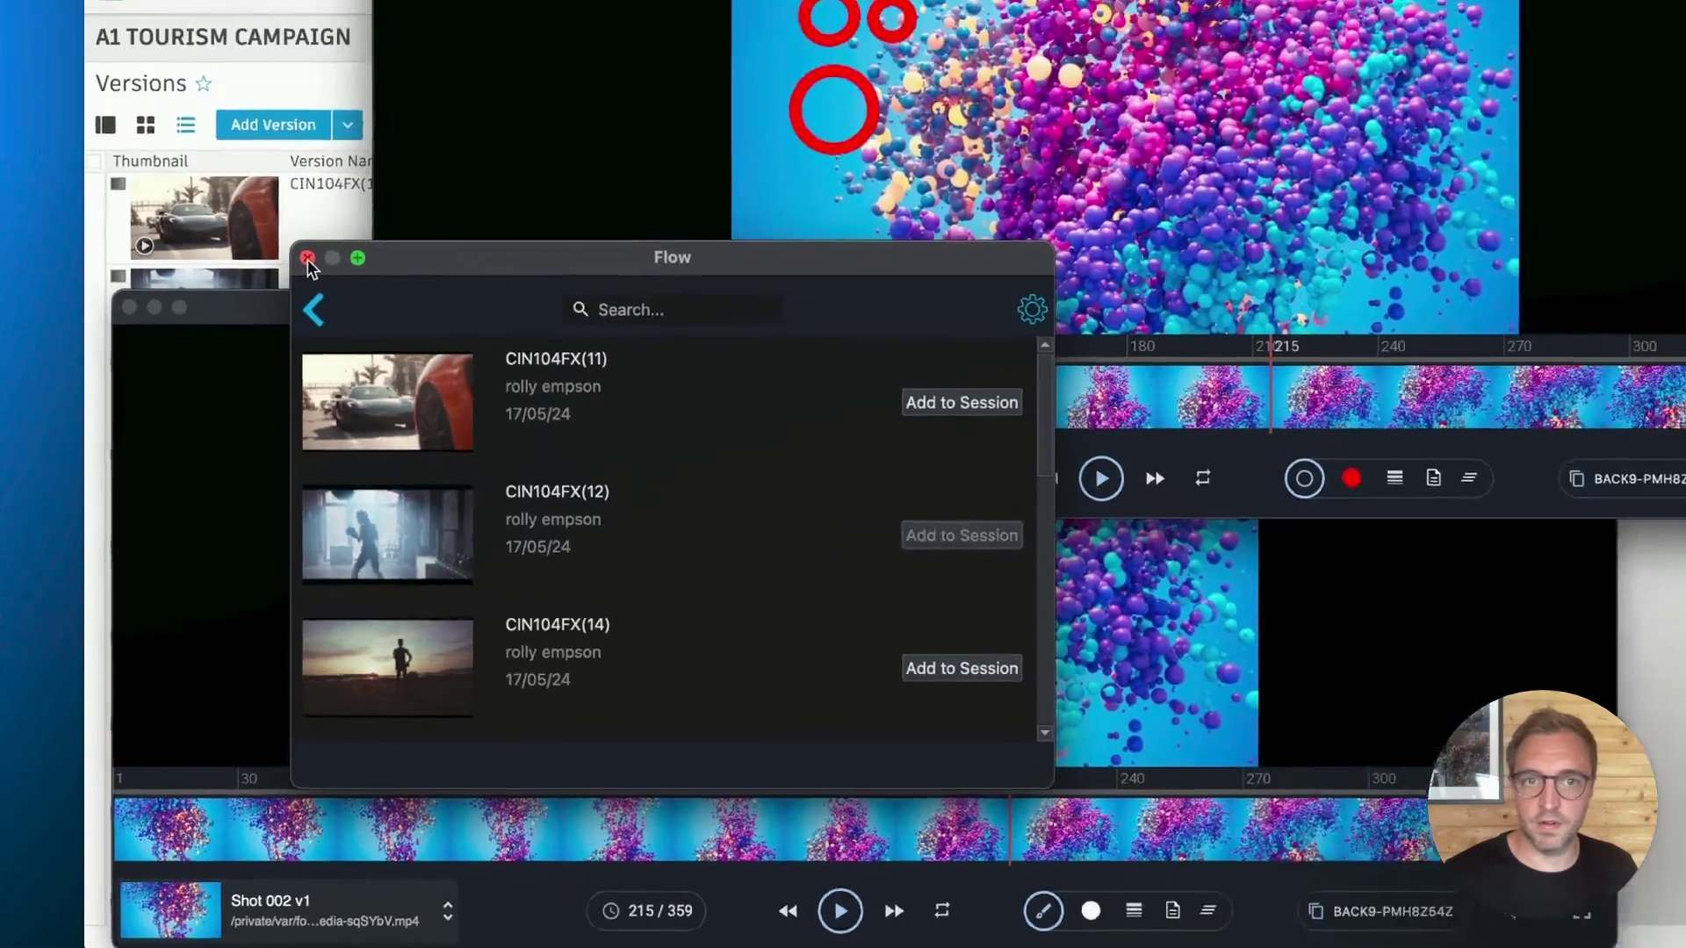
pyautogui.click(307, 259)
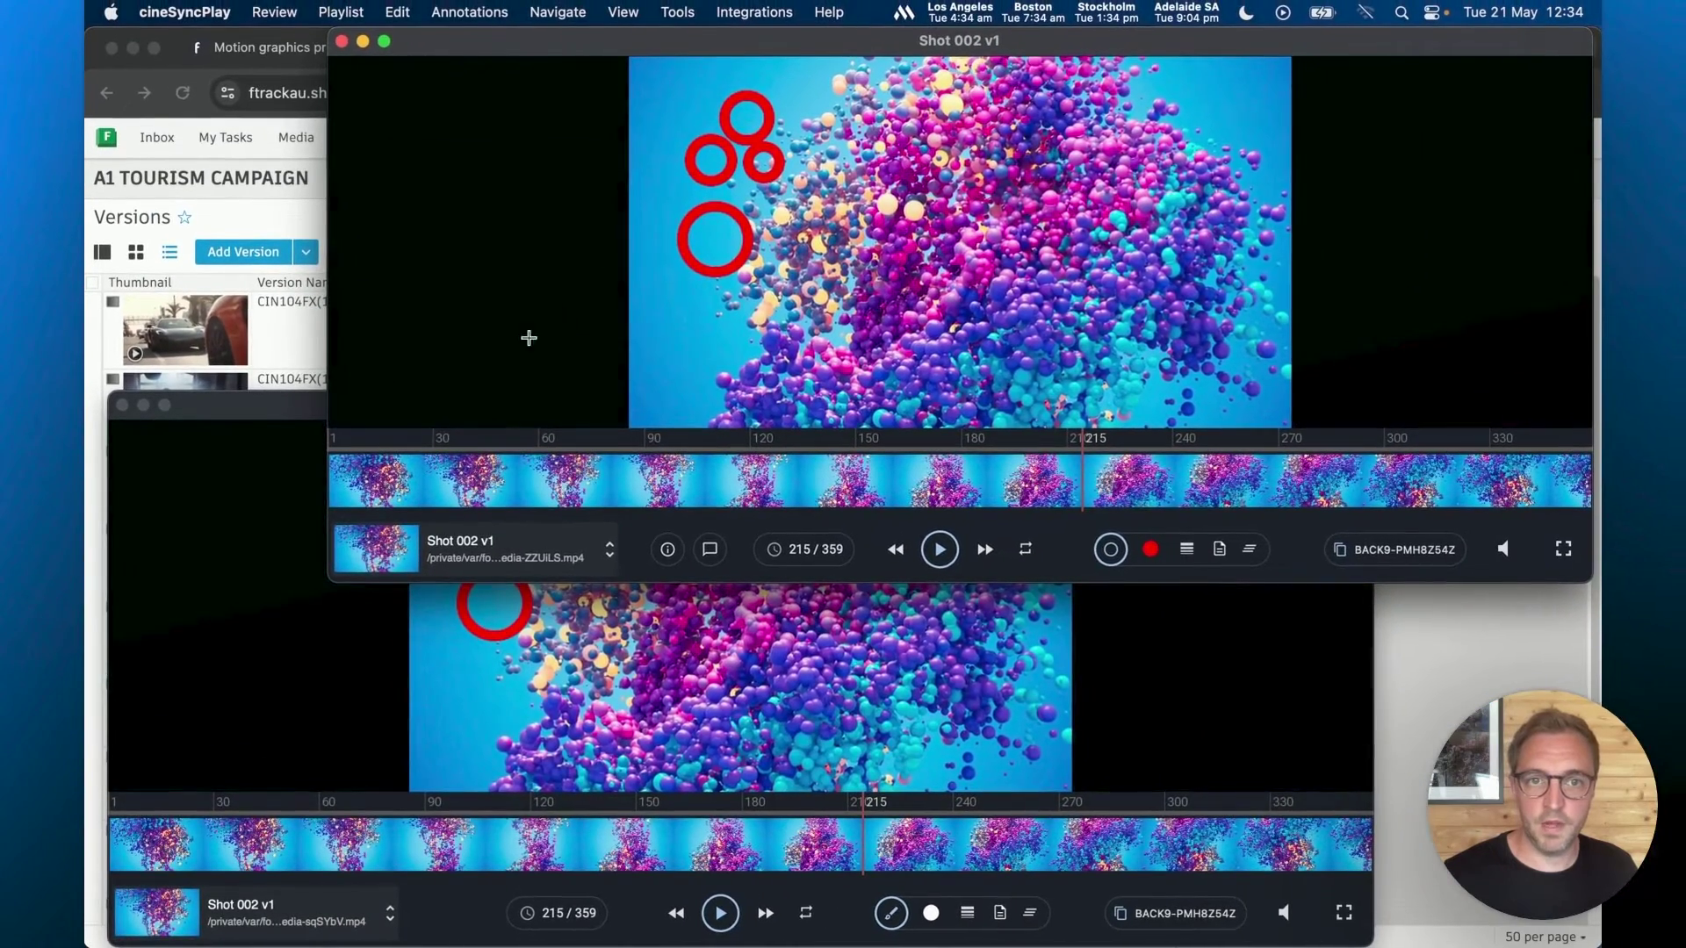
# Step: Switch the review from Shot 002 v1 to CIN104FX(12) in the host window's playlist
pyautogui.click(492, 551)
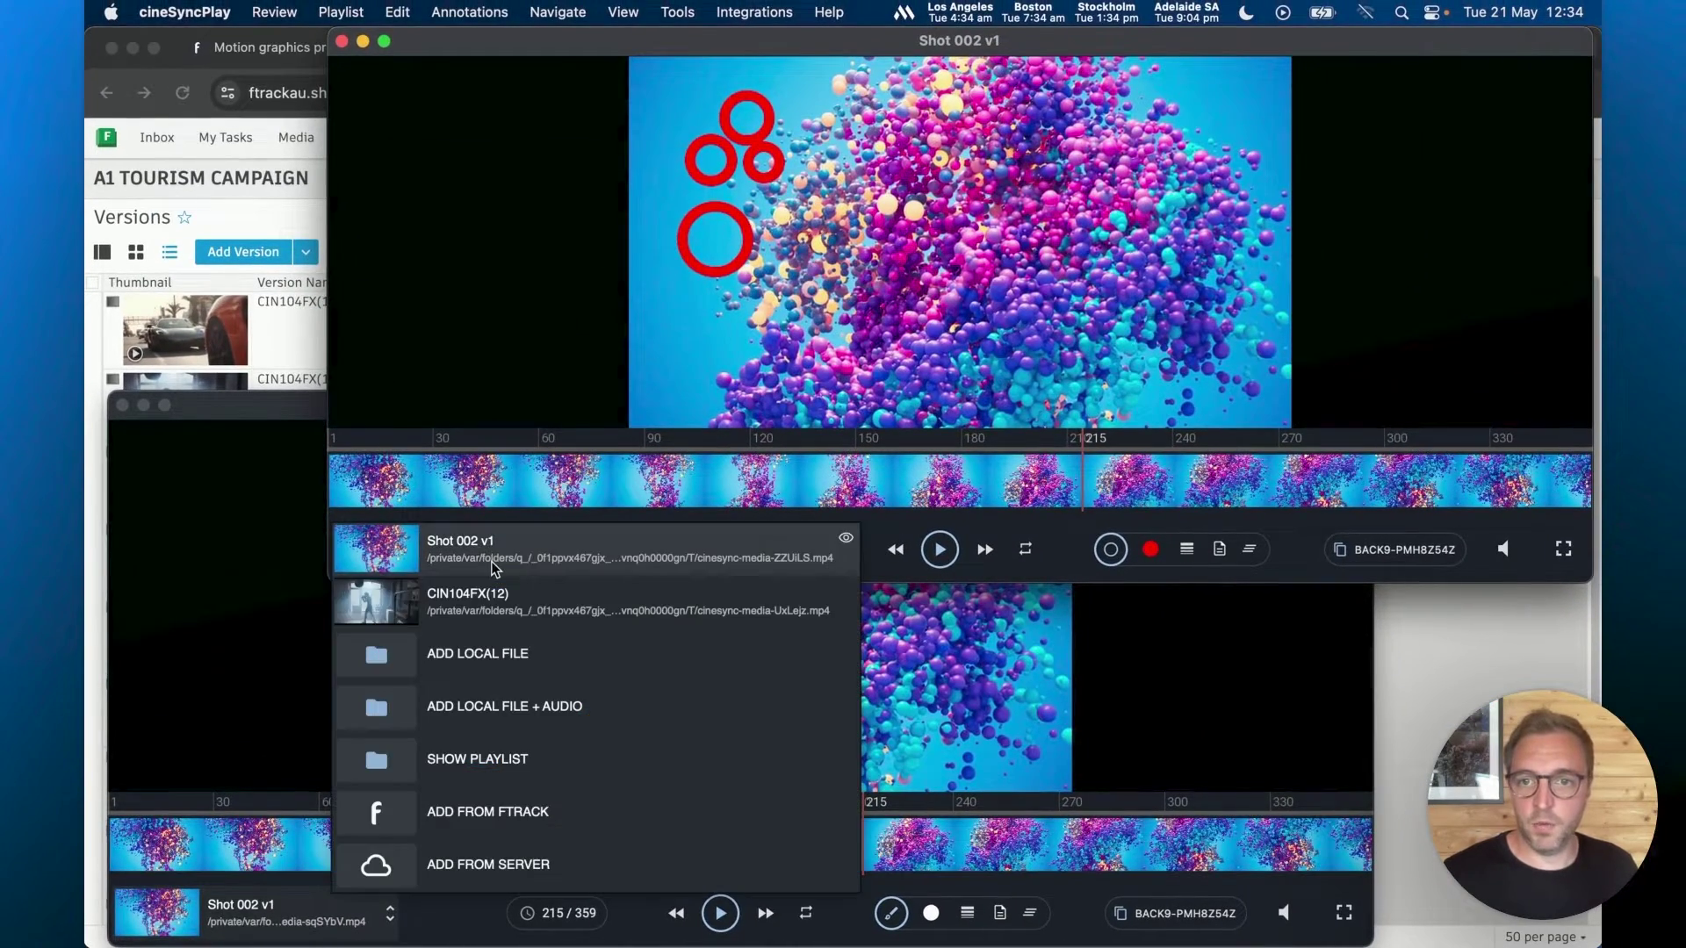
pyautogui.click(505, 606)
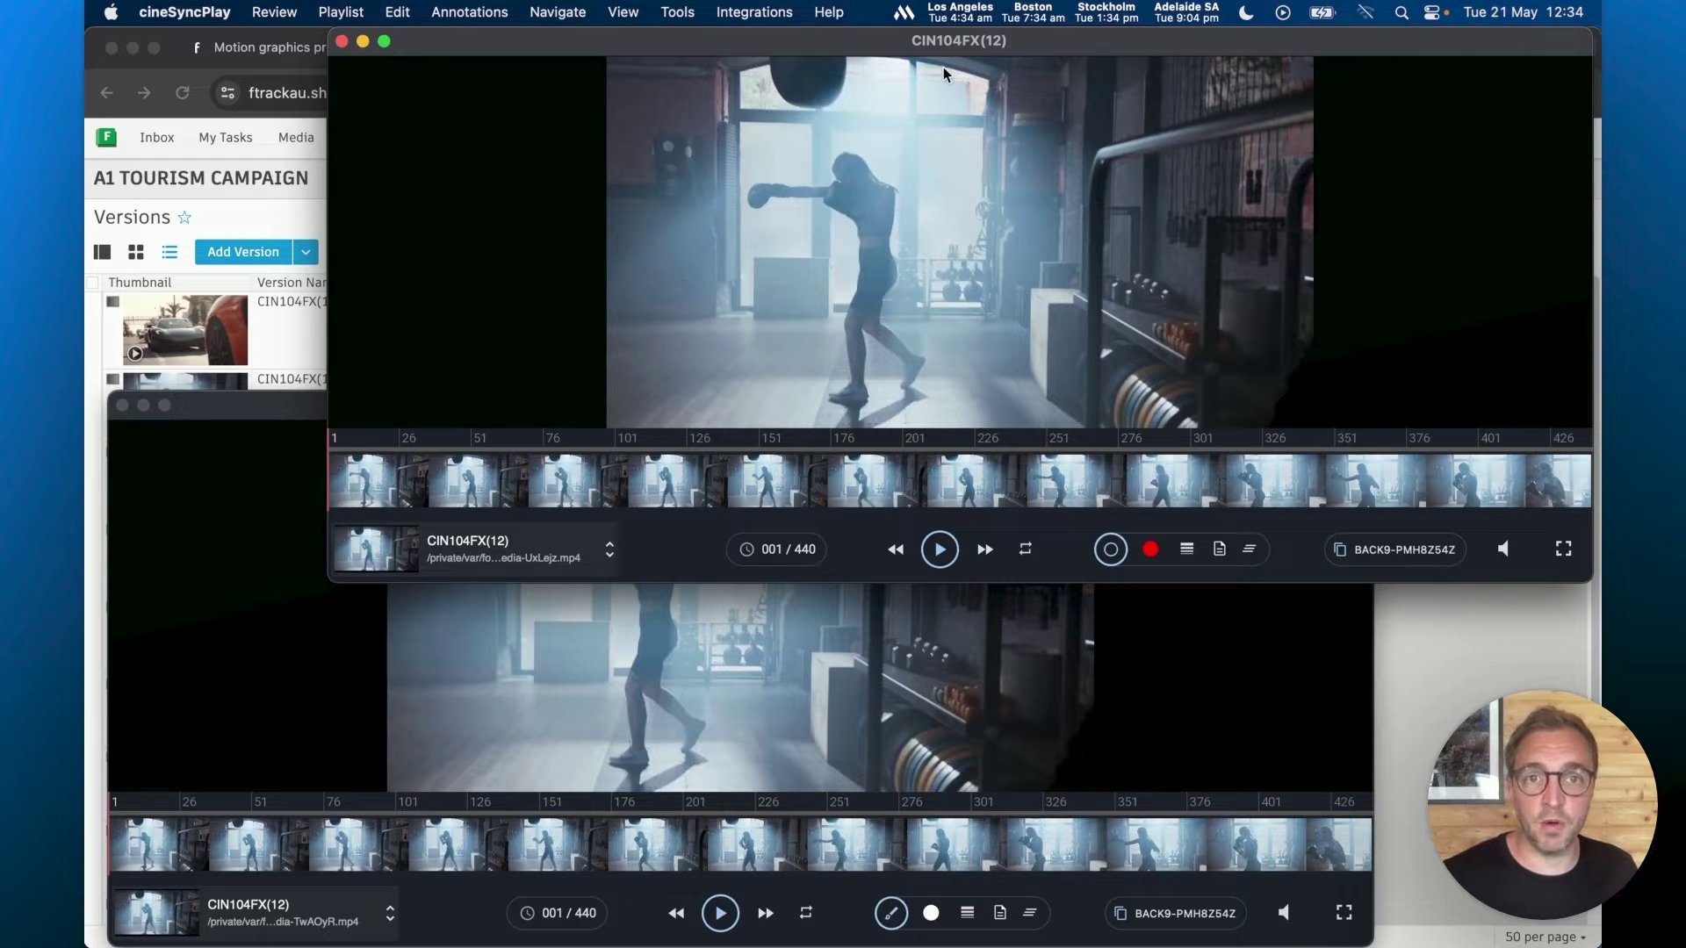
pyautogui.click(286, 111)
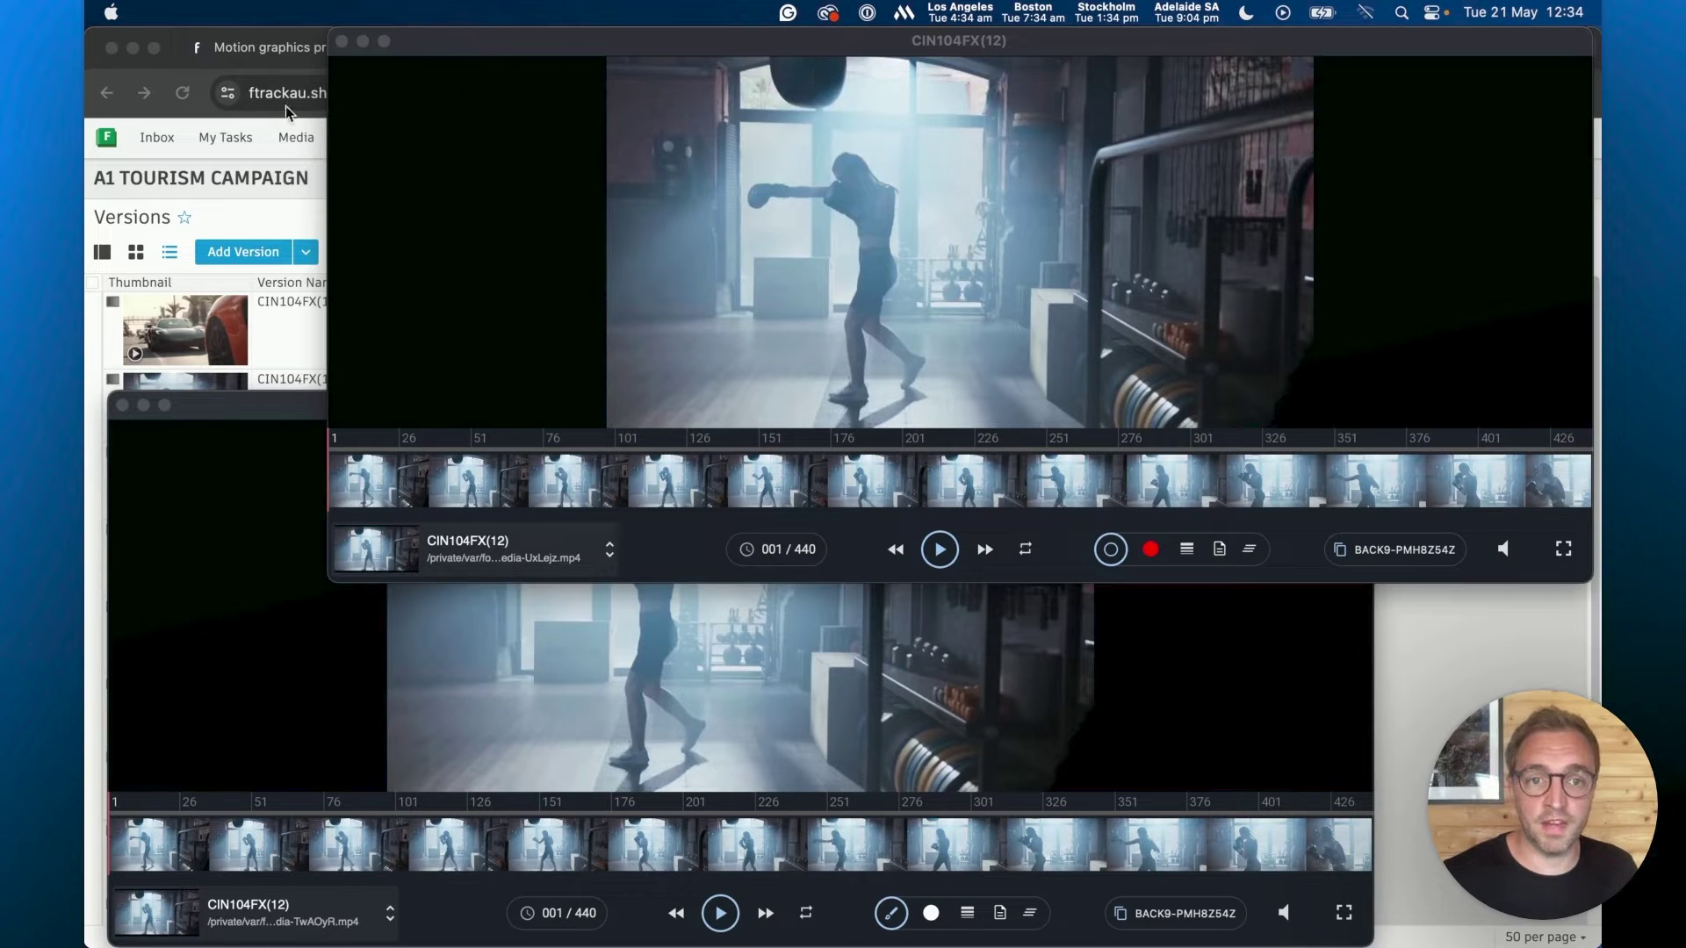
# Step: Draw three red freehand wavy strokes in front of the boxer's outstretched glove on frame 1 of CIN104FX(12)
pyautogui.click(1110, 549)
pyautogui.click(1167, 586)
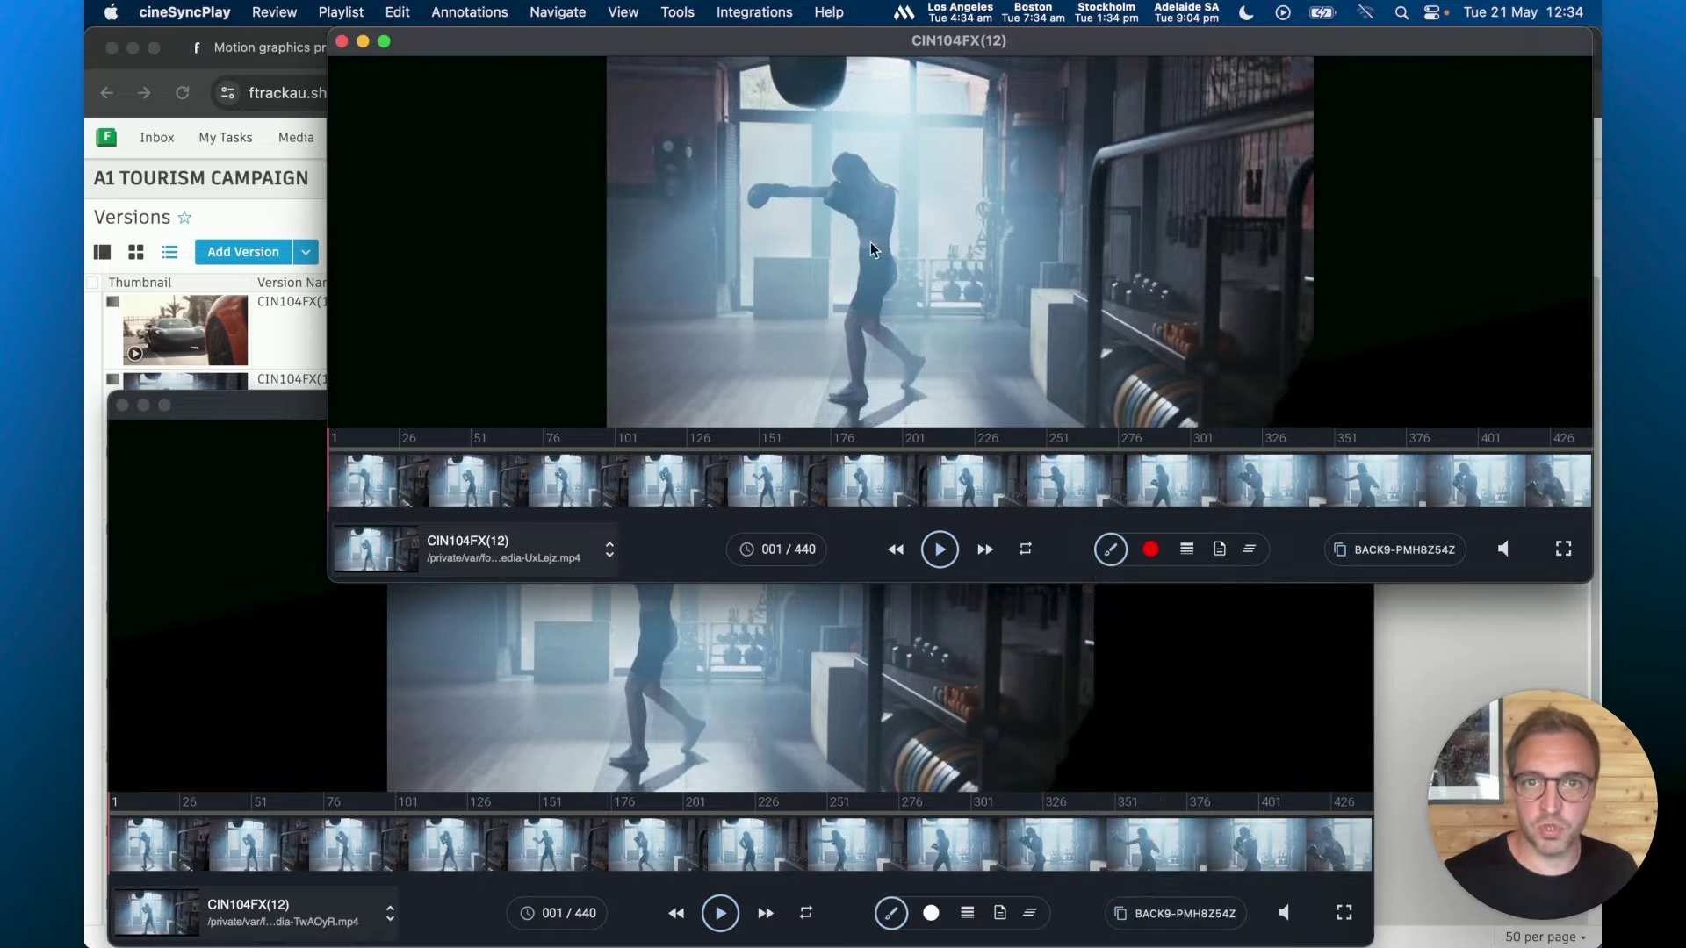
pyautogui.scroll(1, 878, 230)
pyautogui.scroll(3, 861, 194)
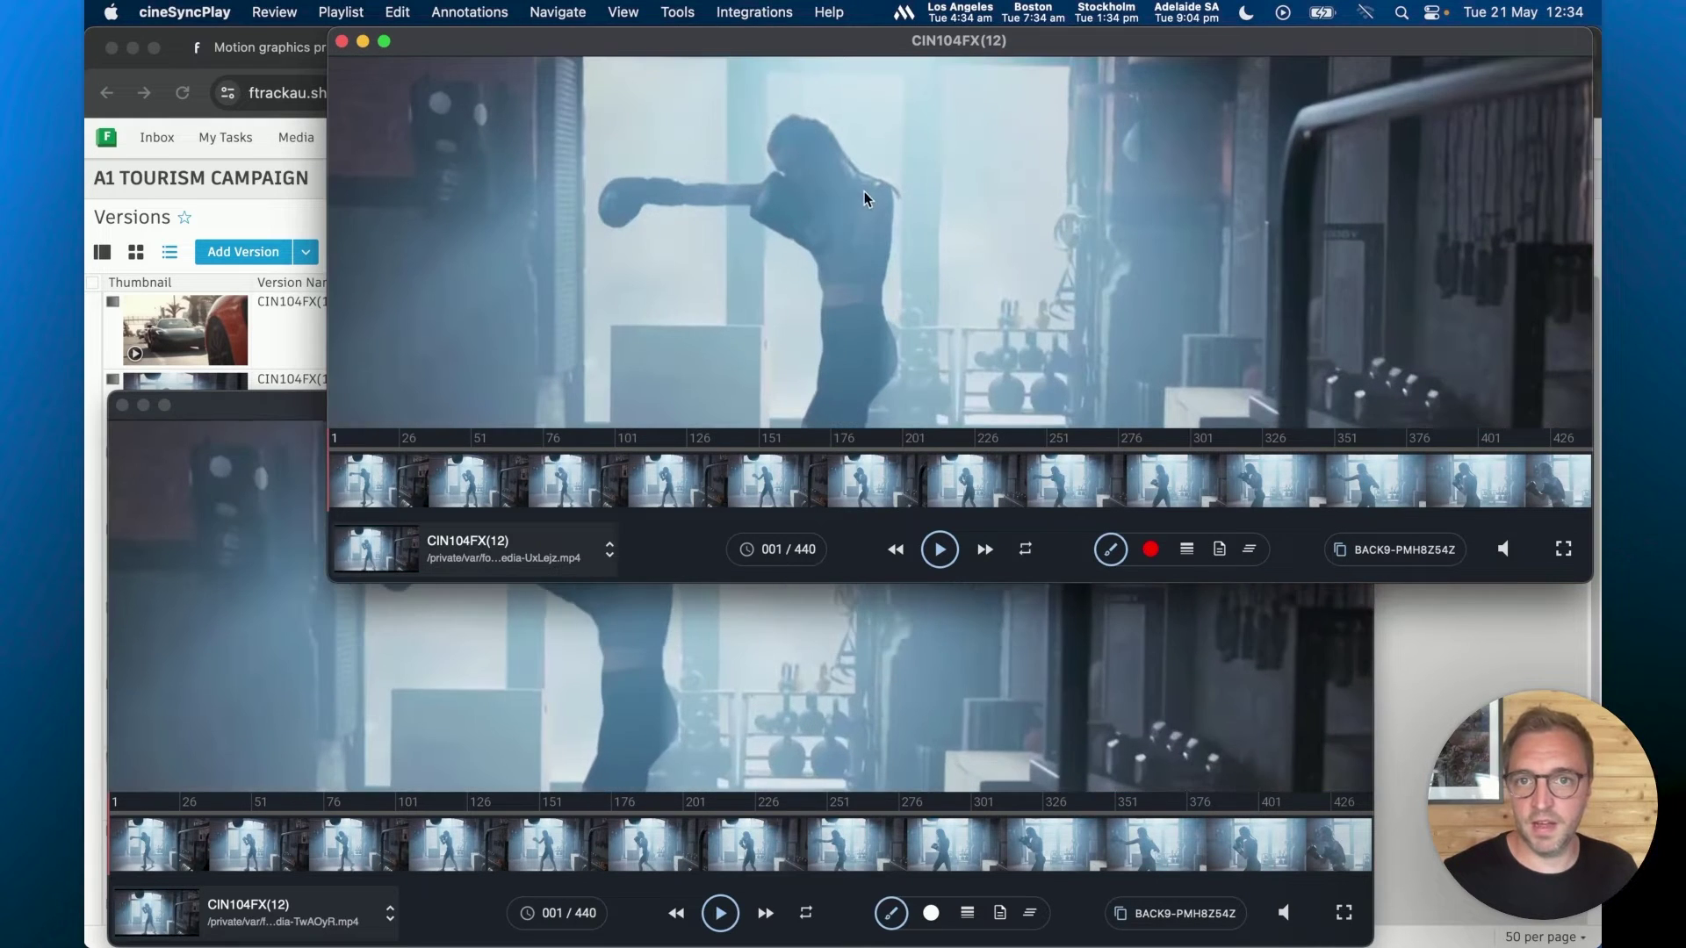
pyautogui.moveTo(592, 163)
pyautogui.mouseDown()
pyautogui.moveTo(530, 169)
pyautogui.moveTo(499, 132)
pyautogui.mouseUp()
pyautogui.moveTo(579, 213)
pyautogui.mouseDown()
pyautogui.moveTo(487, 215)
pyautogui.moveTo(520, 277)
pyautogui.moveTo(505, 292)
pyautogui.mouseUp()
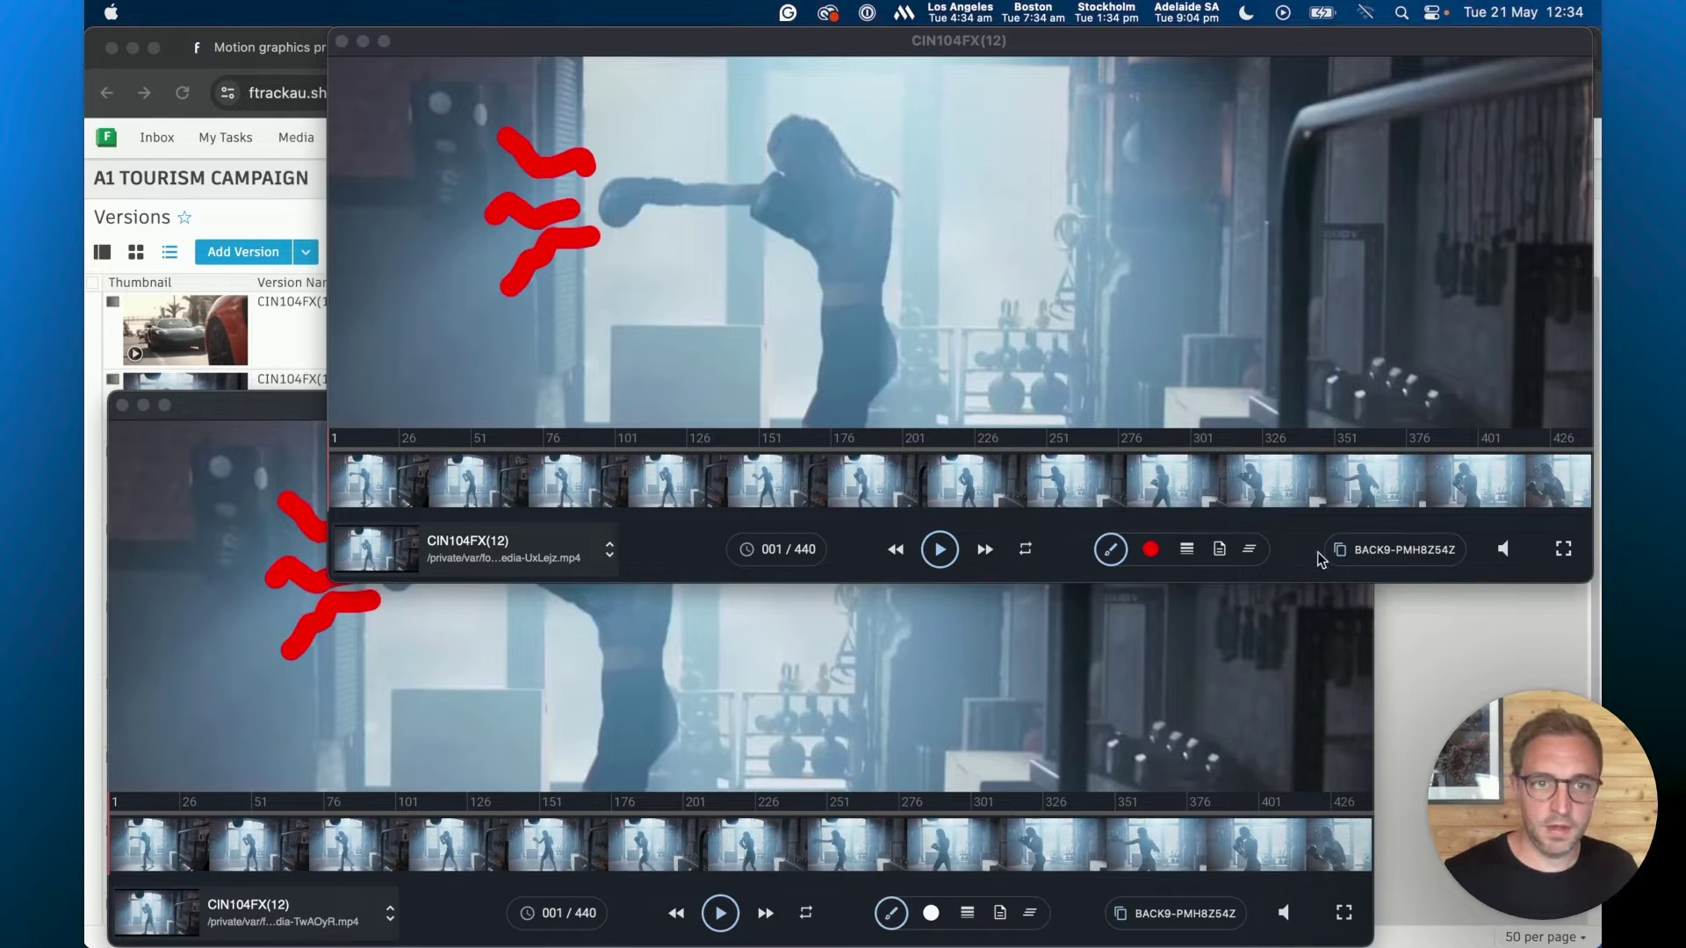
# Step: Add the frame 1 note "Please add some powerful shockwaves." to CIN104FX(12) and close the notes window
pyautogui.click(1220, 549)
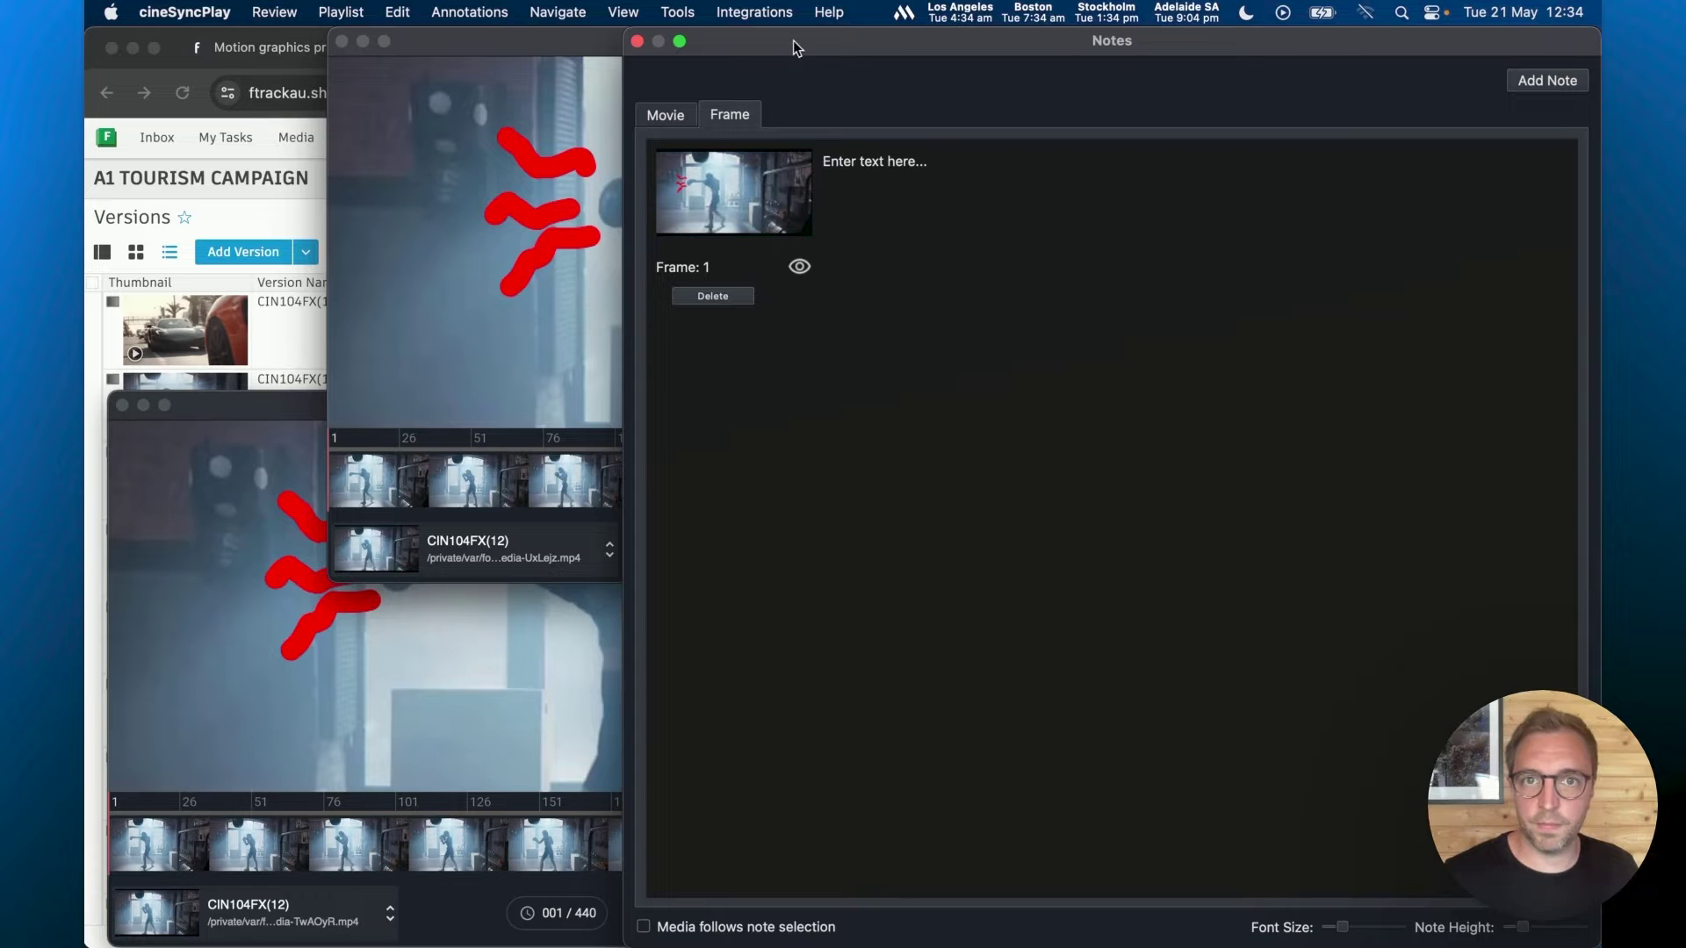
pyautogui.click(1106, 202)
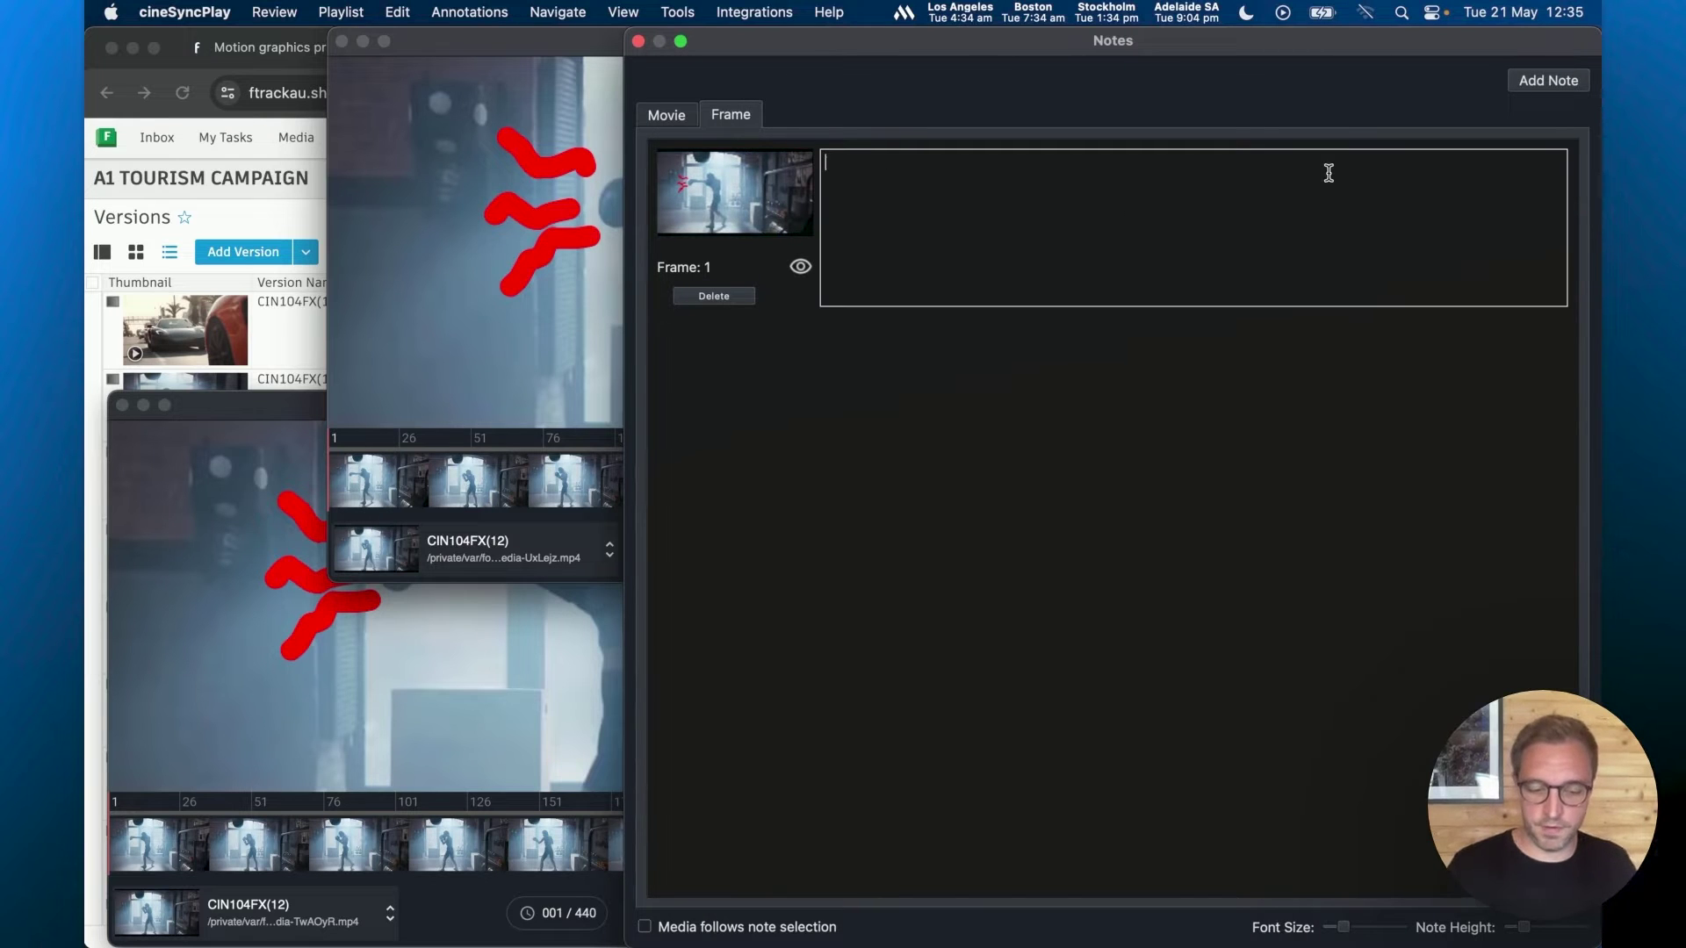
pyautogui.write('Please add some pow')
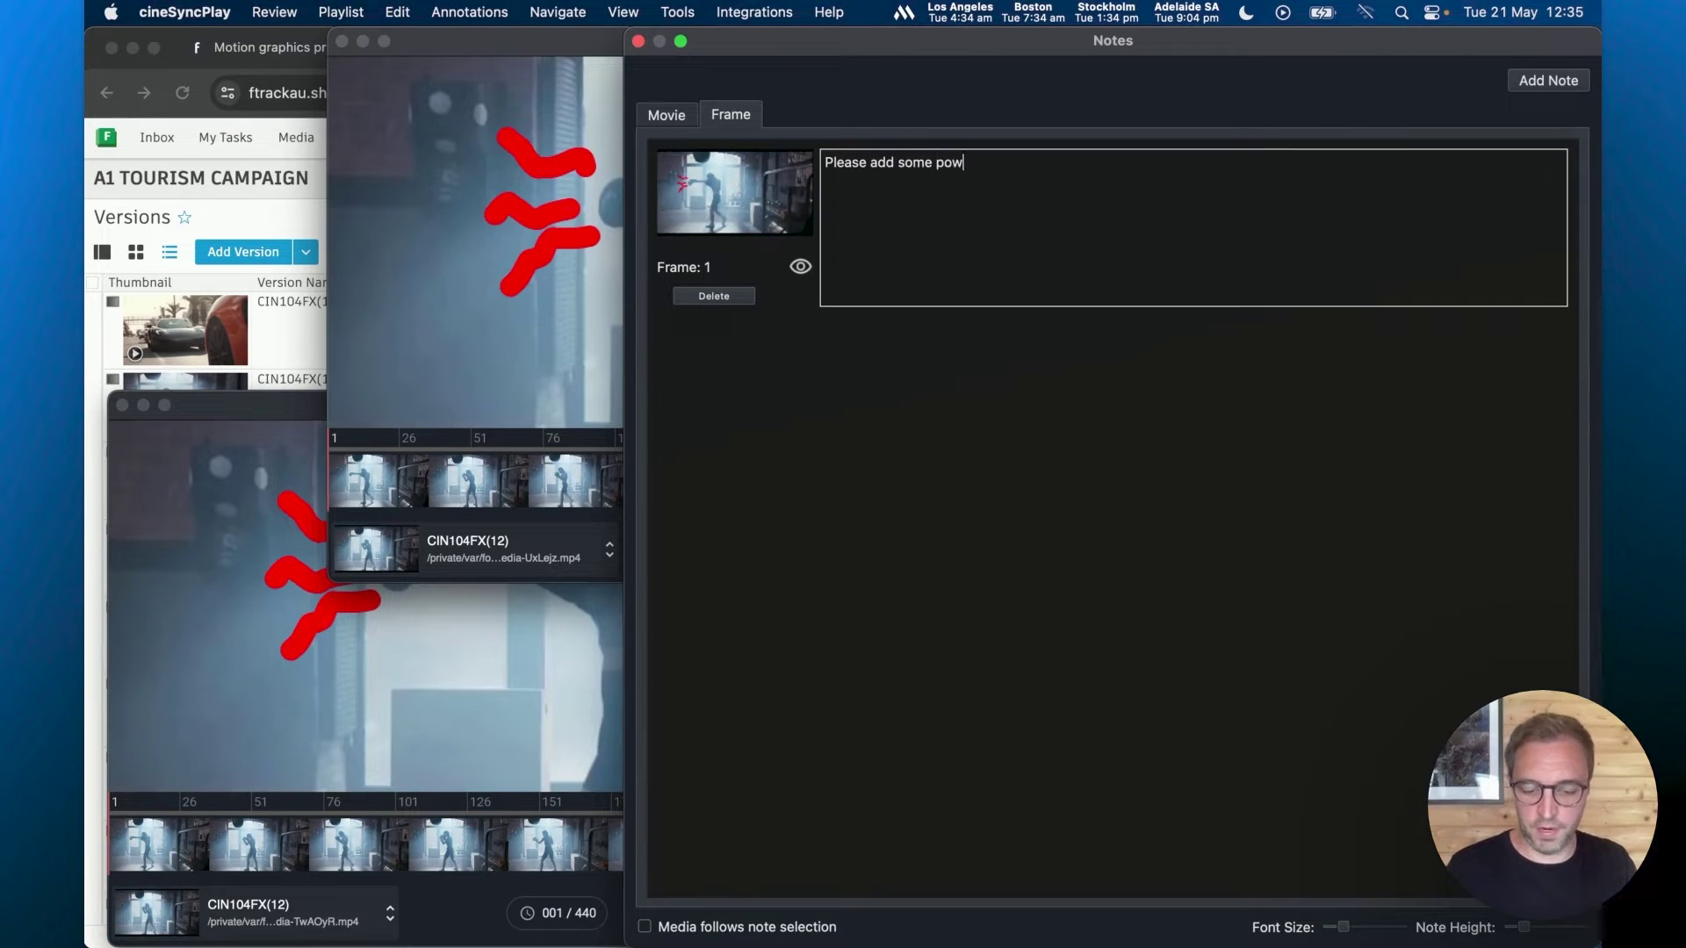
pyautogui.write('erful shockwaves.')
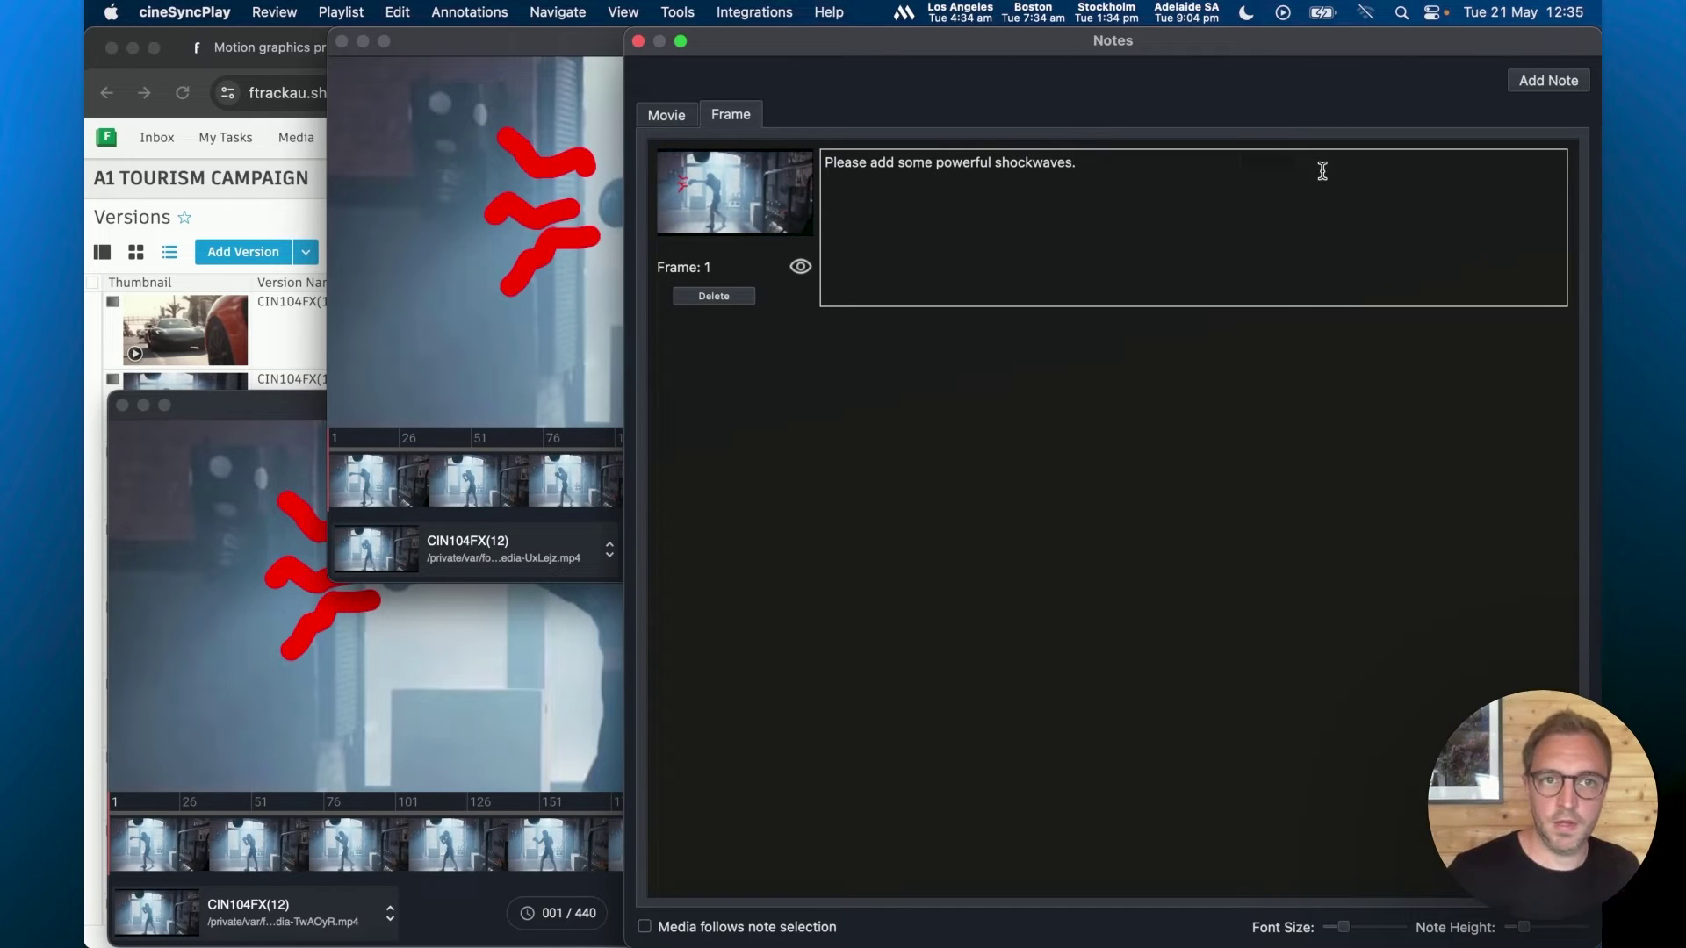
pyautogui.click(1422, 463)
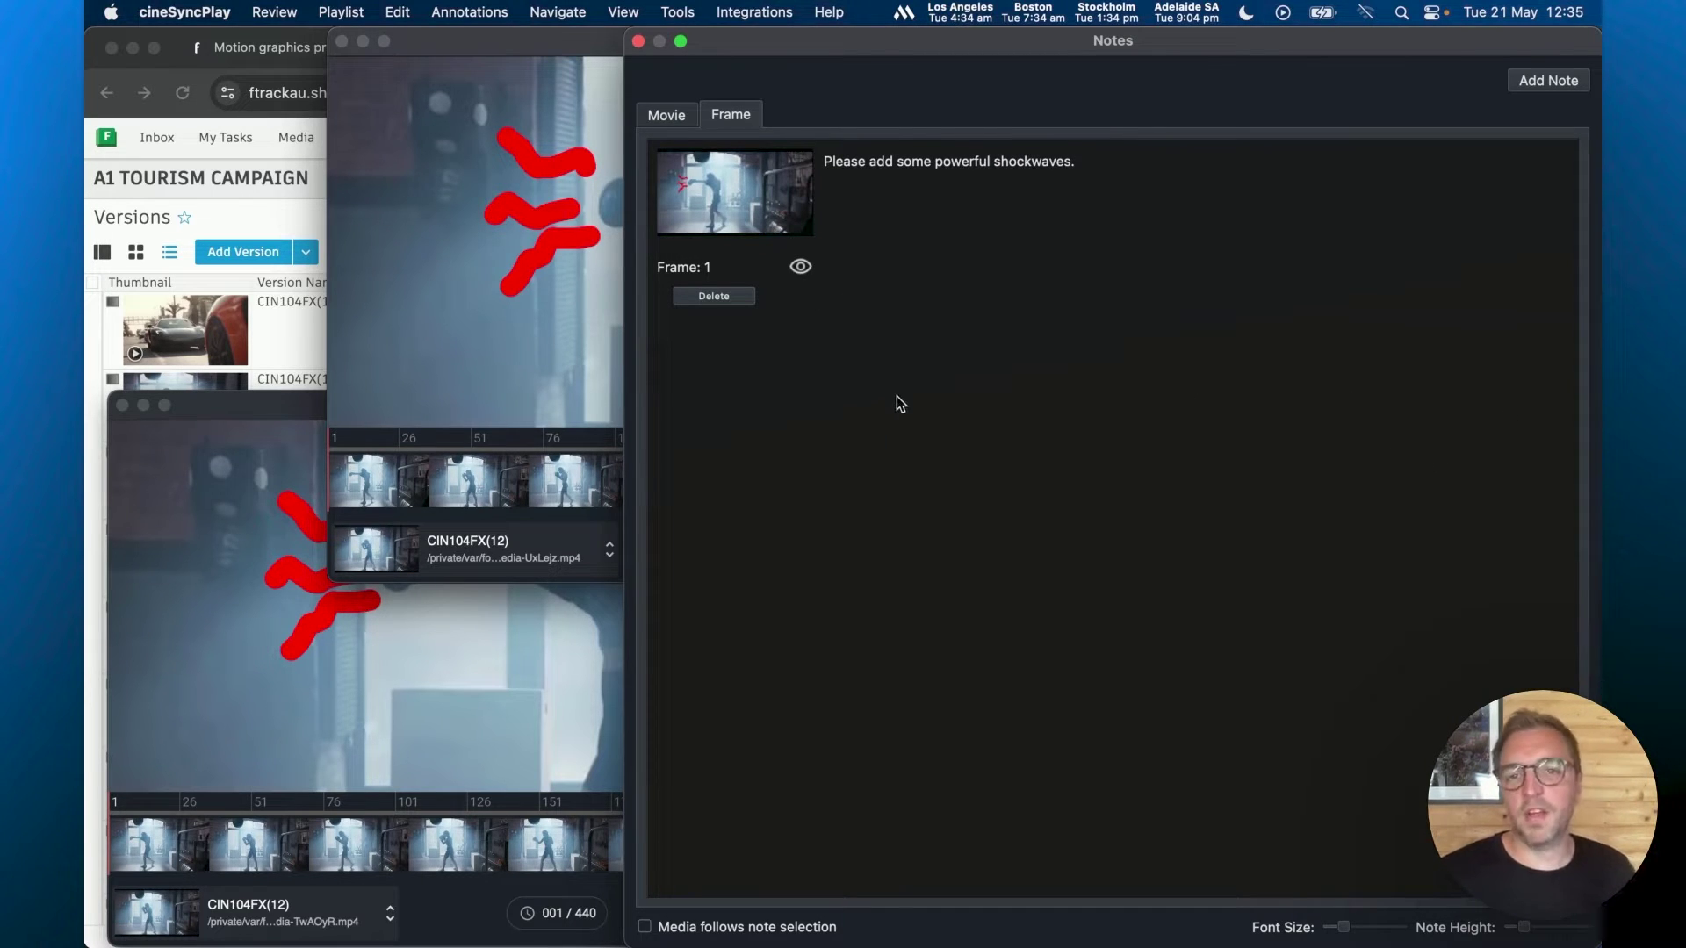
pyautogui.click(638, 41)
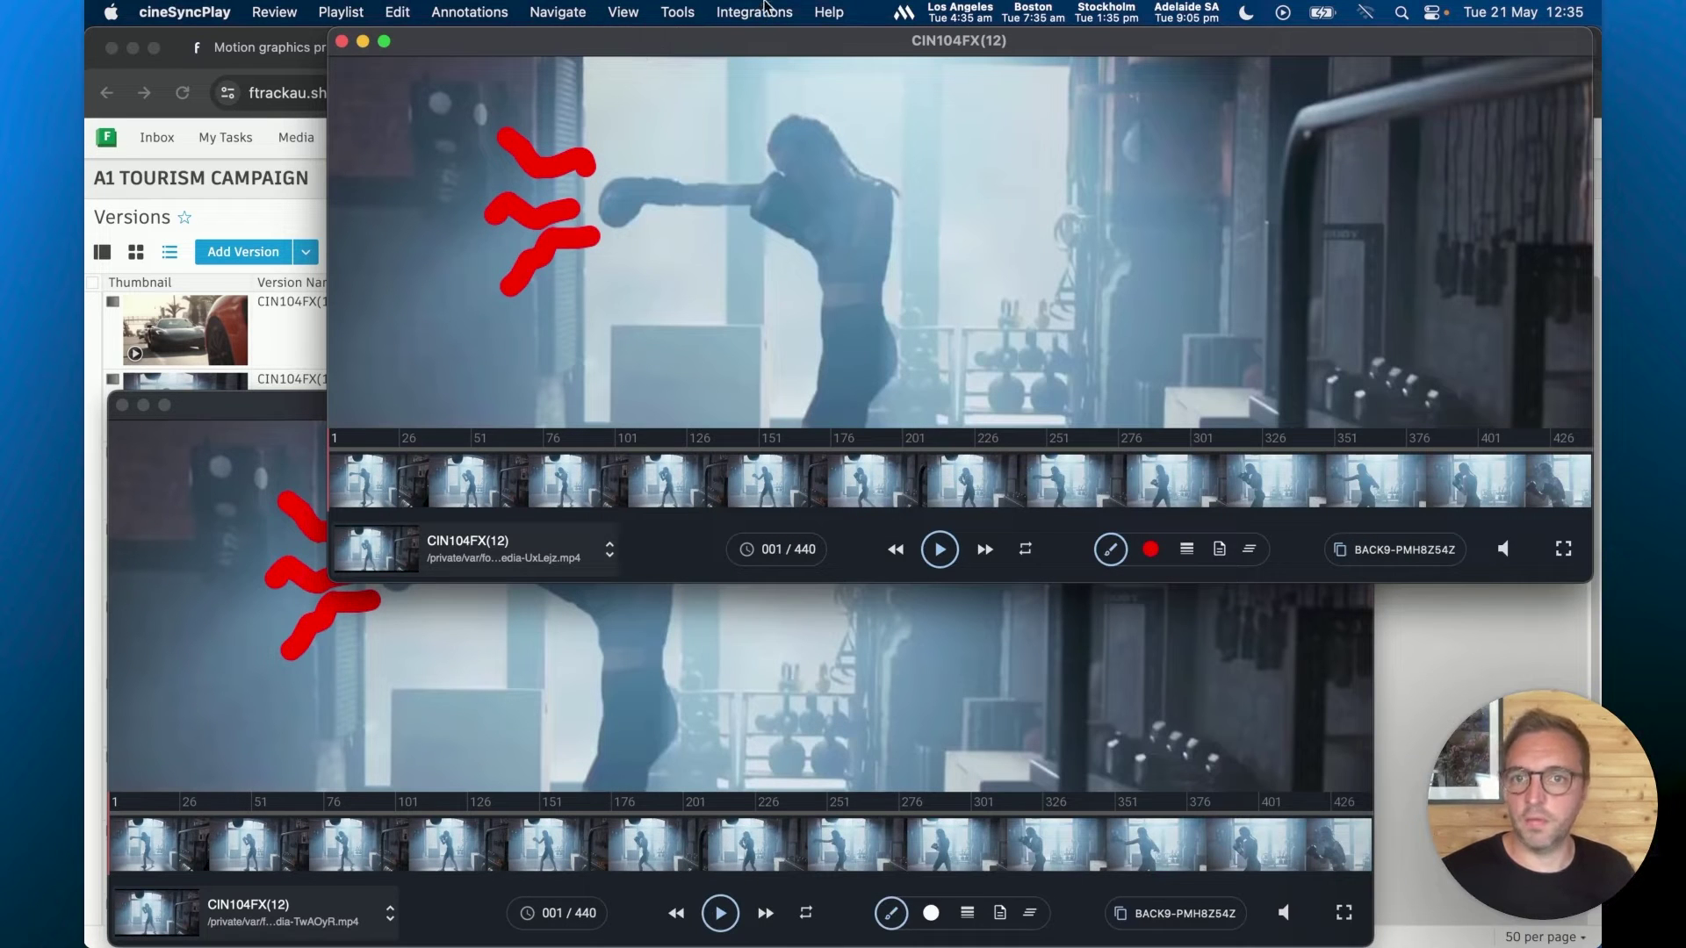
# Step: Export the frame 1 note and annotation of CIN104FX(12) through the Flow integration and publish them
pyautogui.click(760, 11)
pyautogui.moveTo(834, 160)
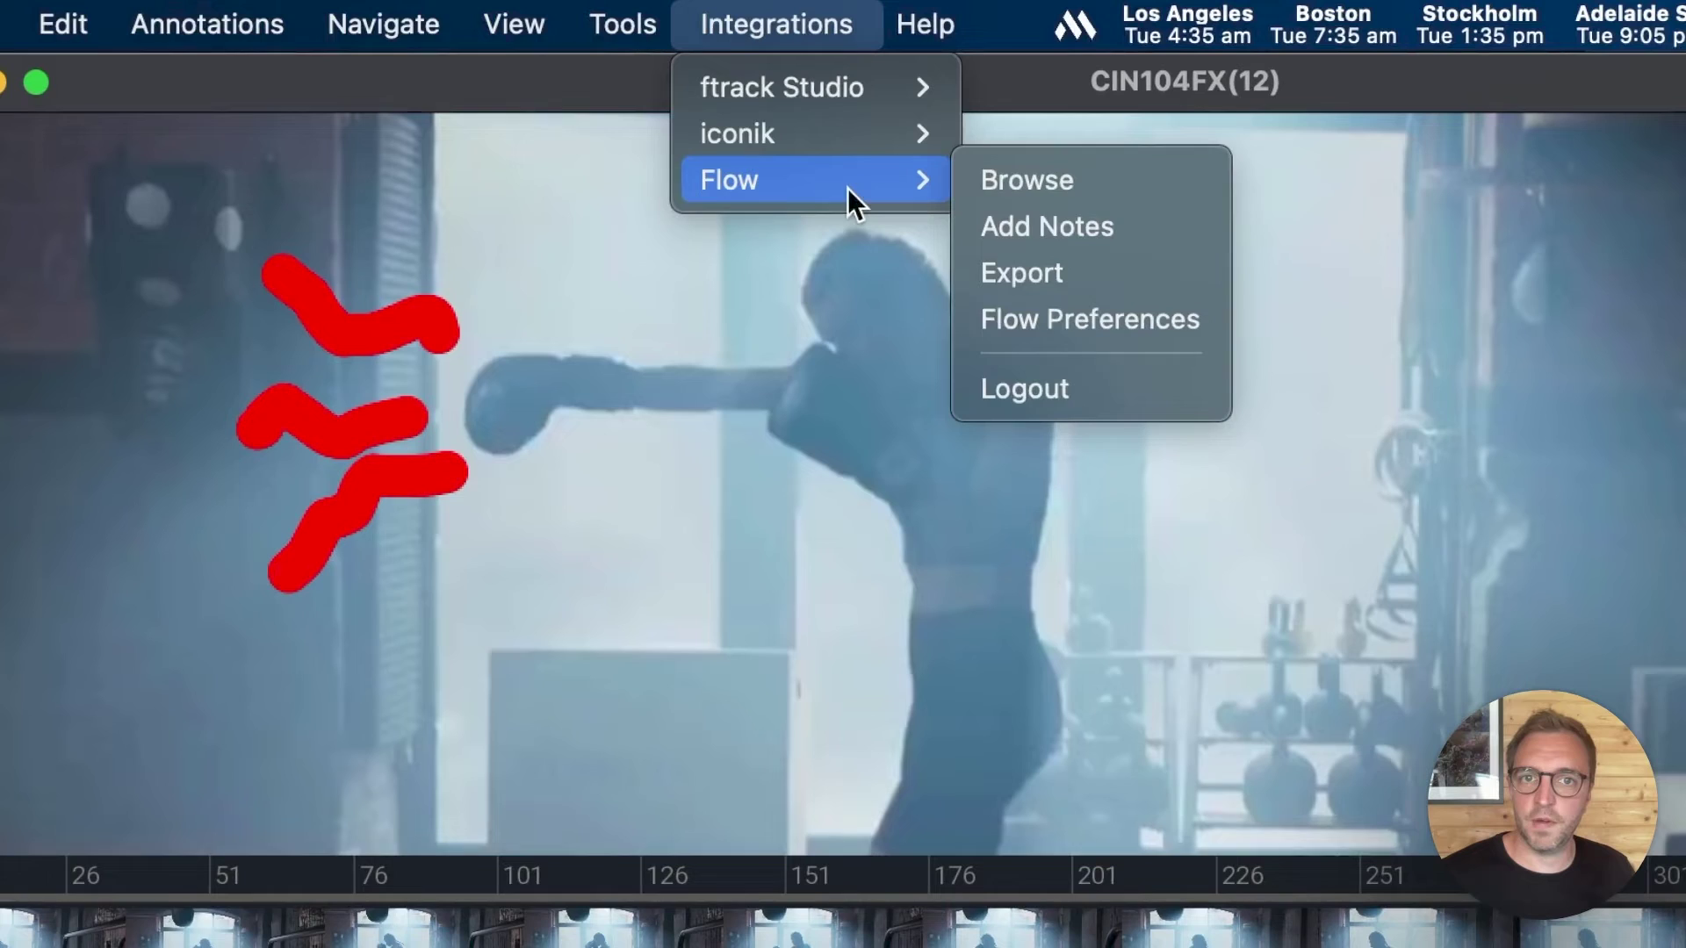
pyautogui.click(1061, 287)
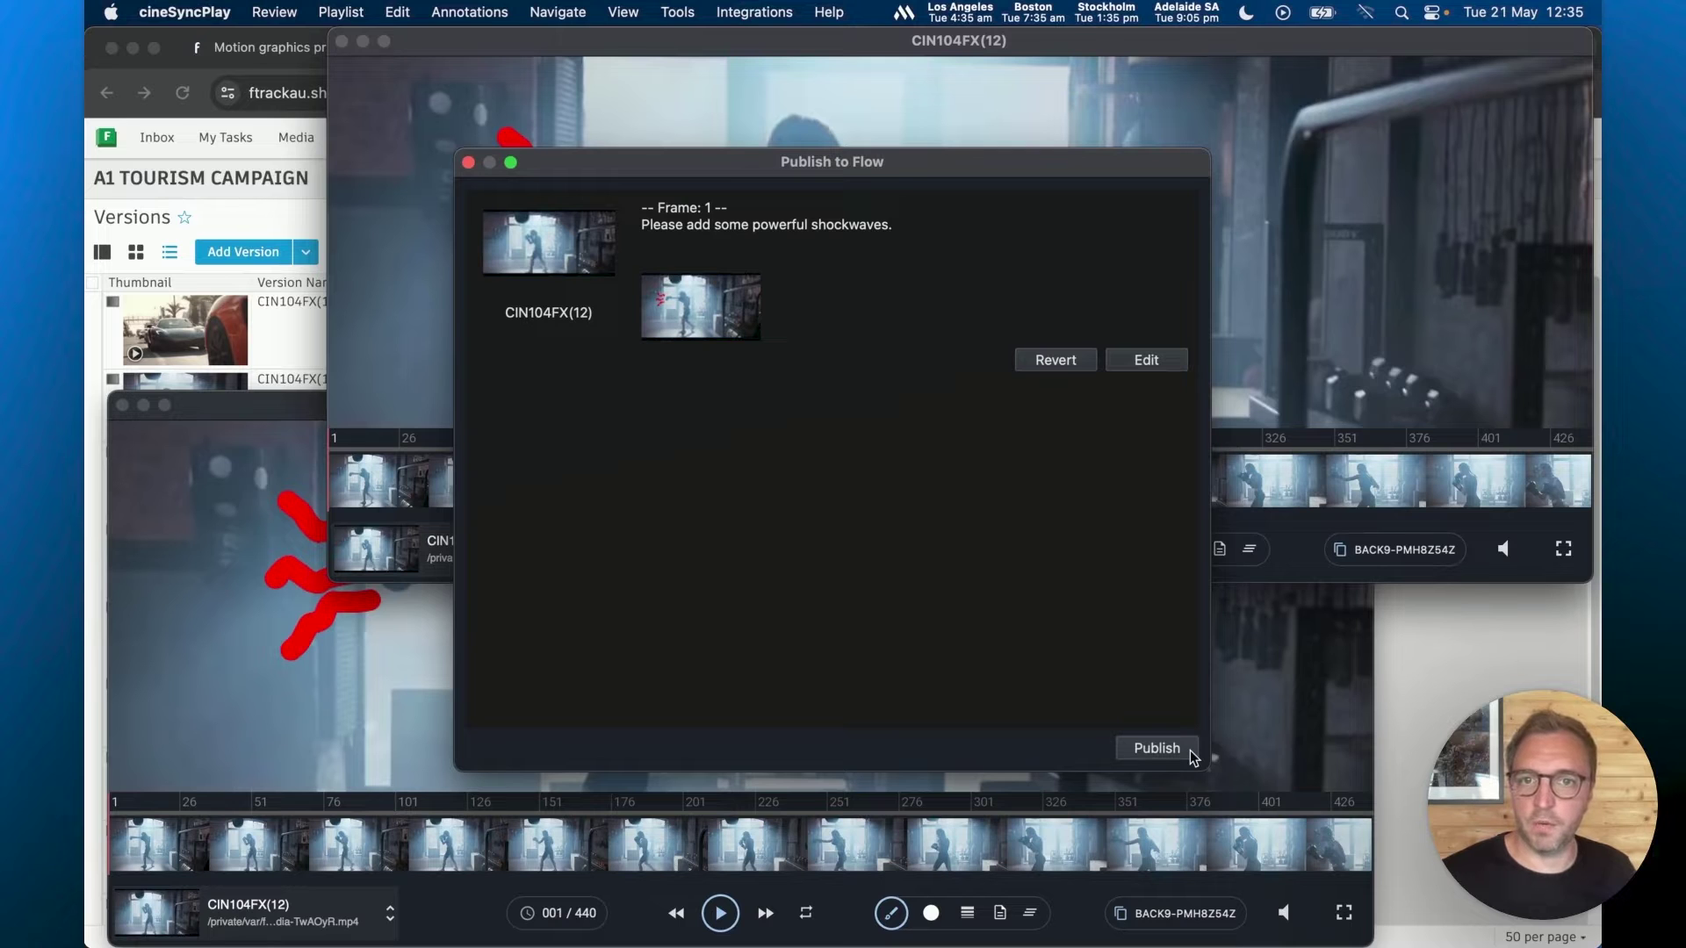
pyautogui.click(1190, 753)
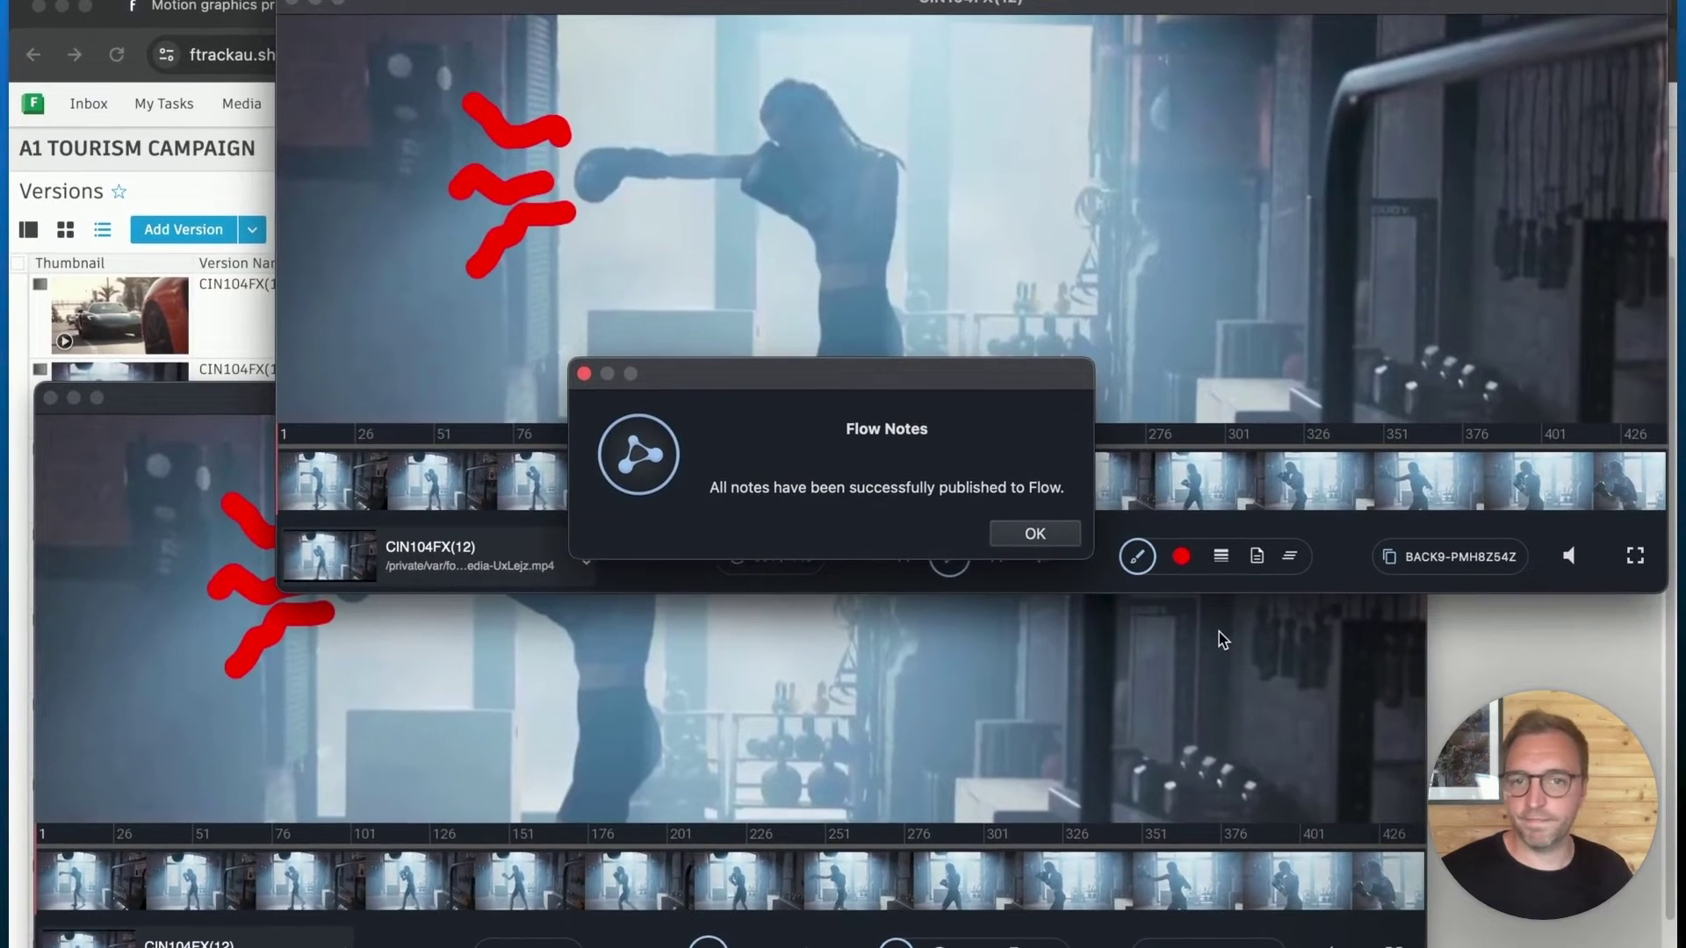
pyautogui.click(1054, 538)
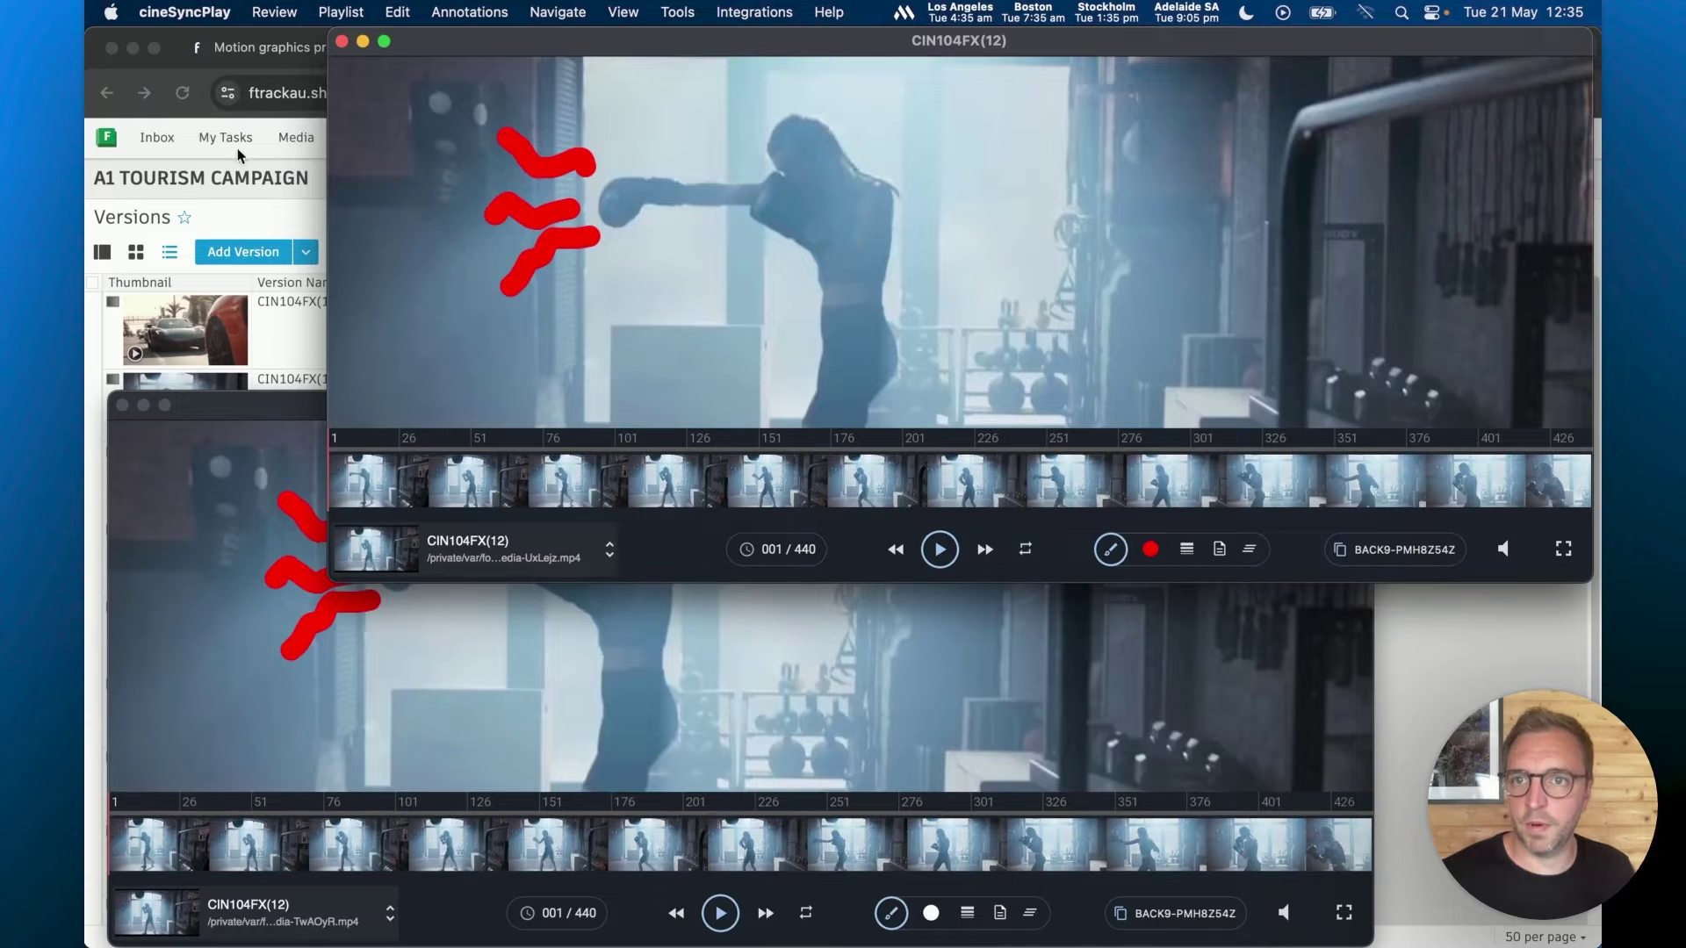
# Step: Inspect the newest cineSync note in the browser's A1 Tourism campaign Notes, including its Frame 1 annotation and text, and minimize the browser
pyautogui.click(238, 151)
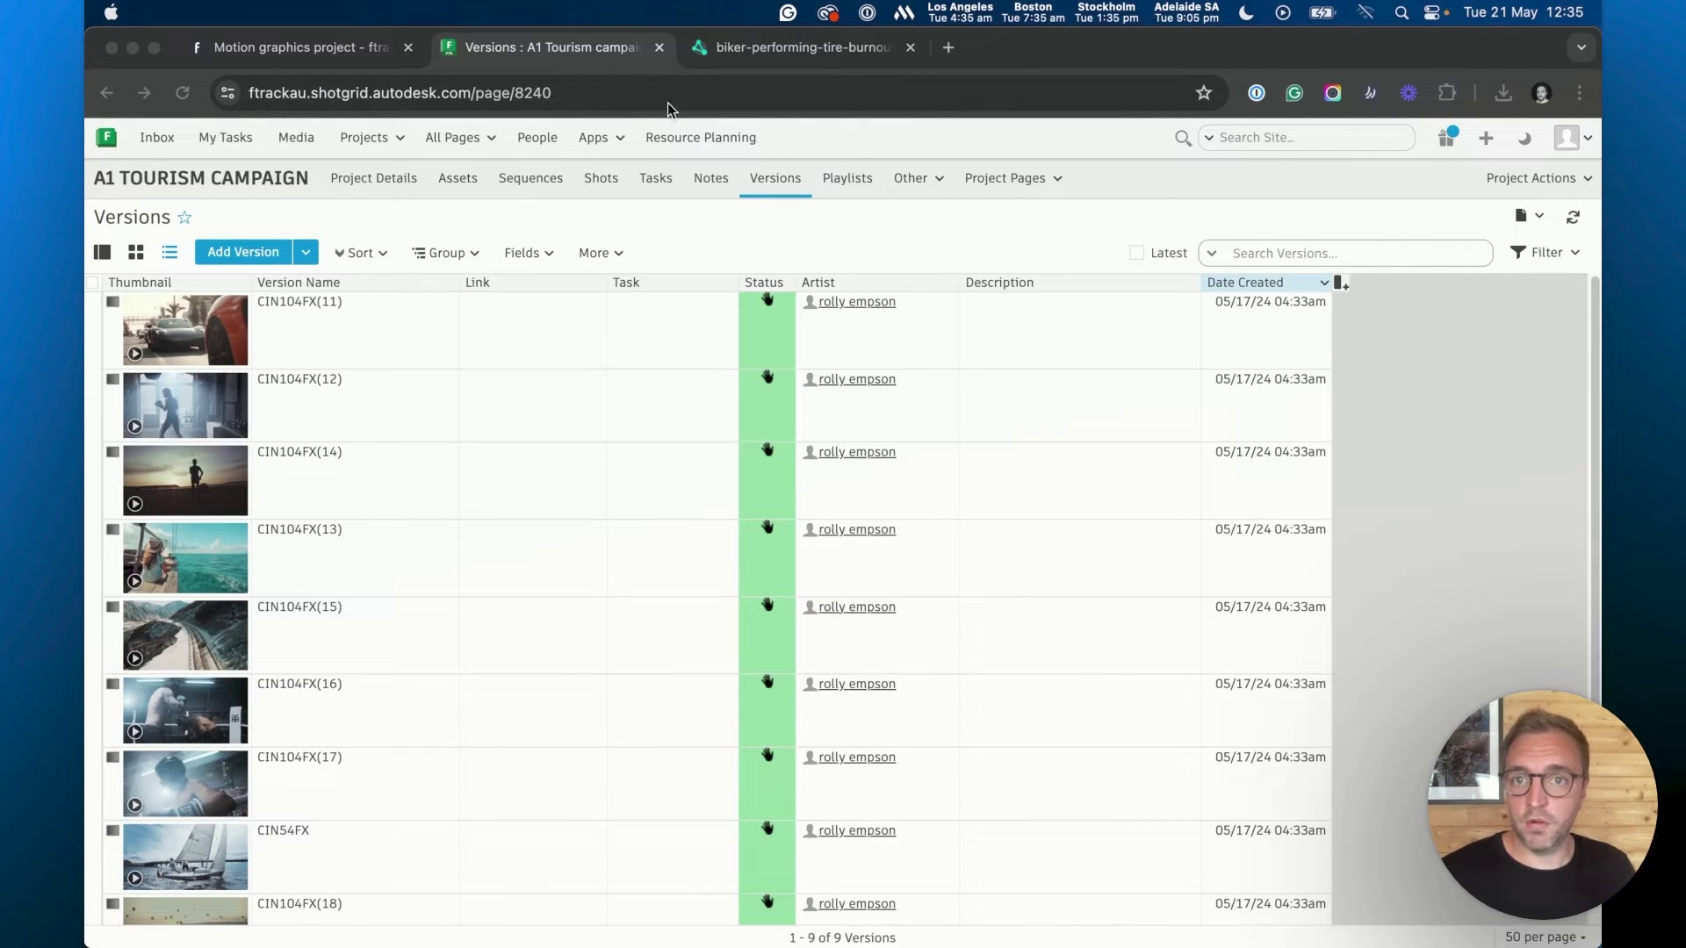
pyautogui.click(711, 180)
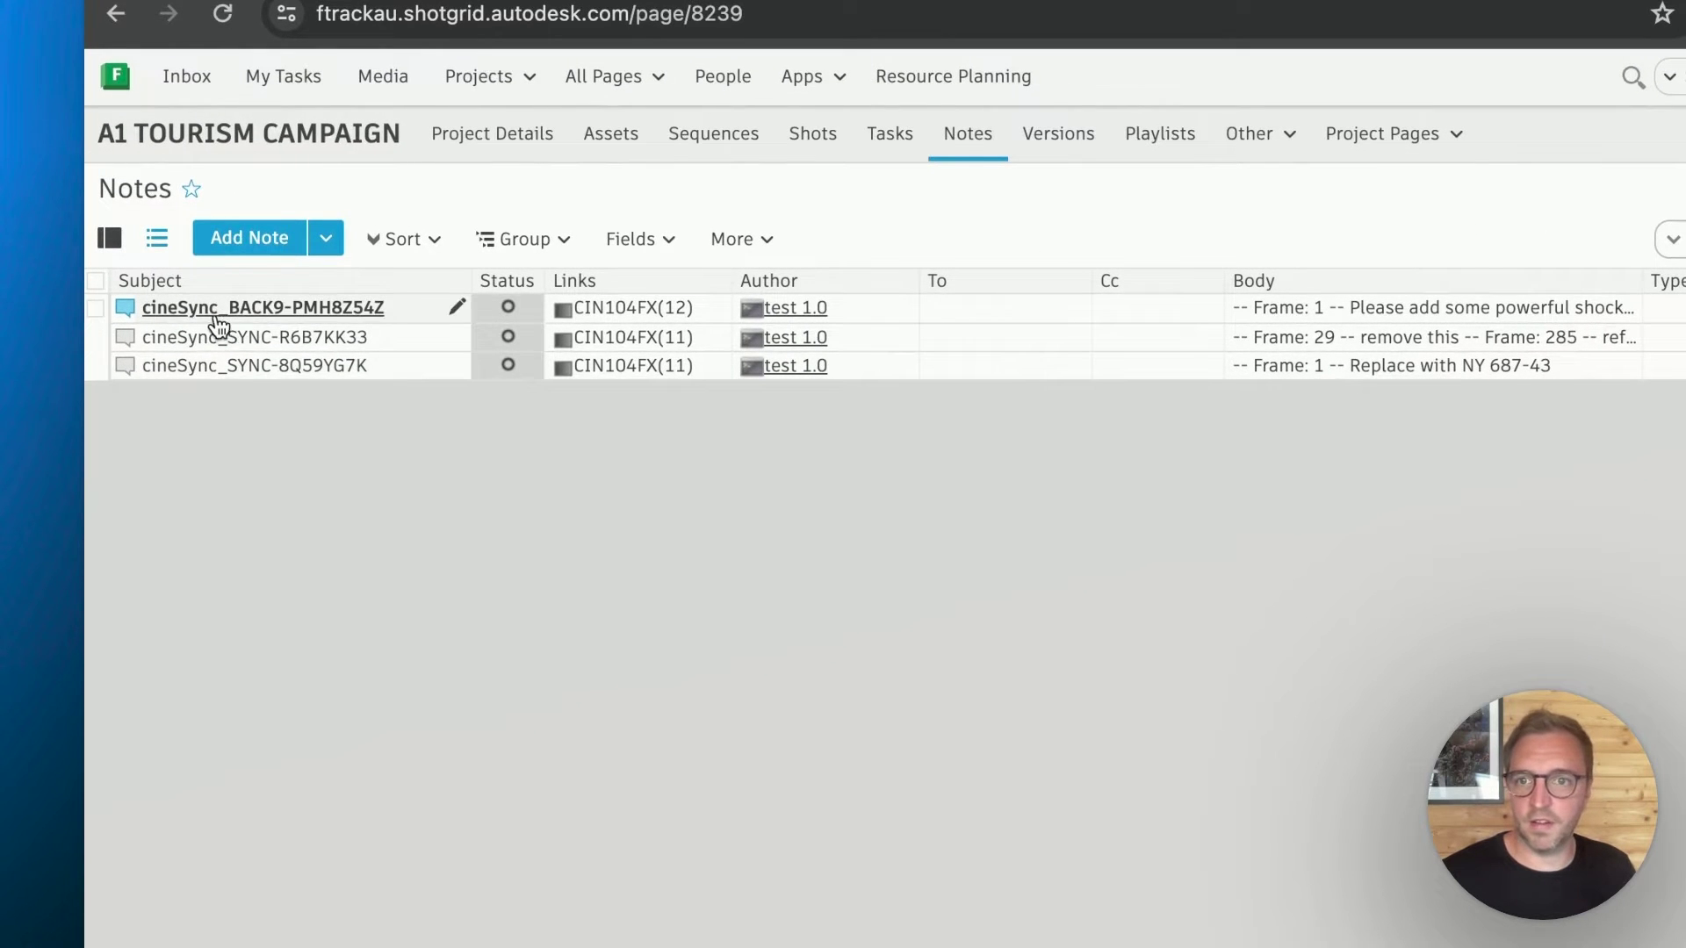
pyautogui.click(216, 315)
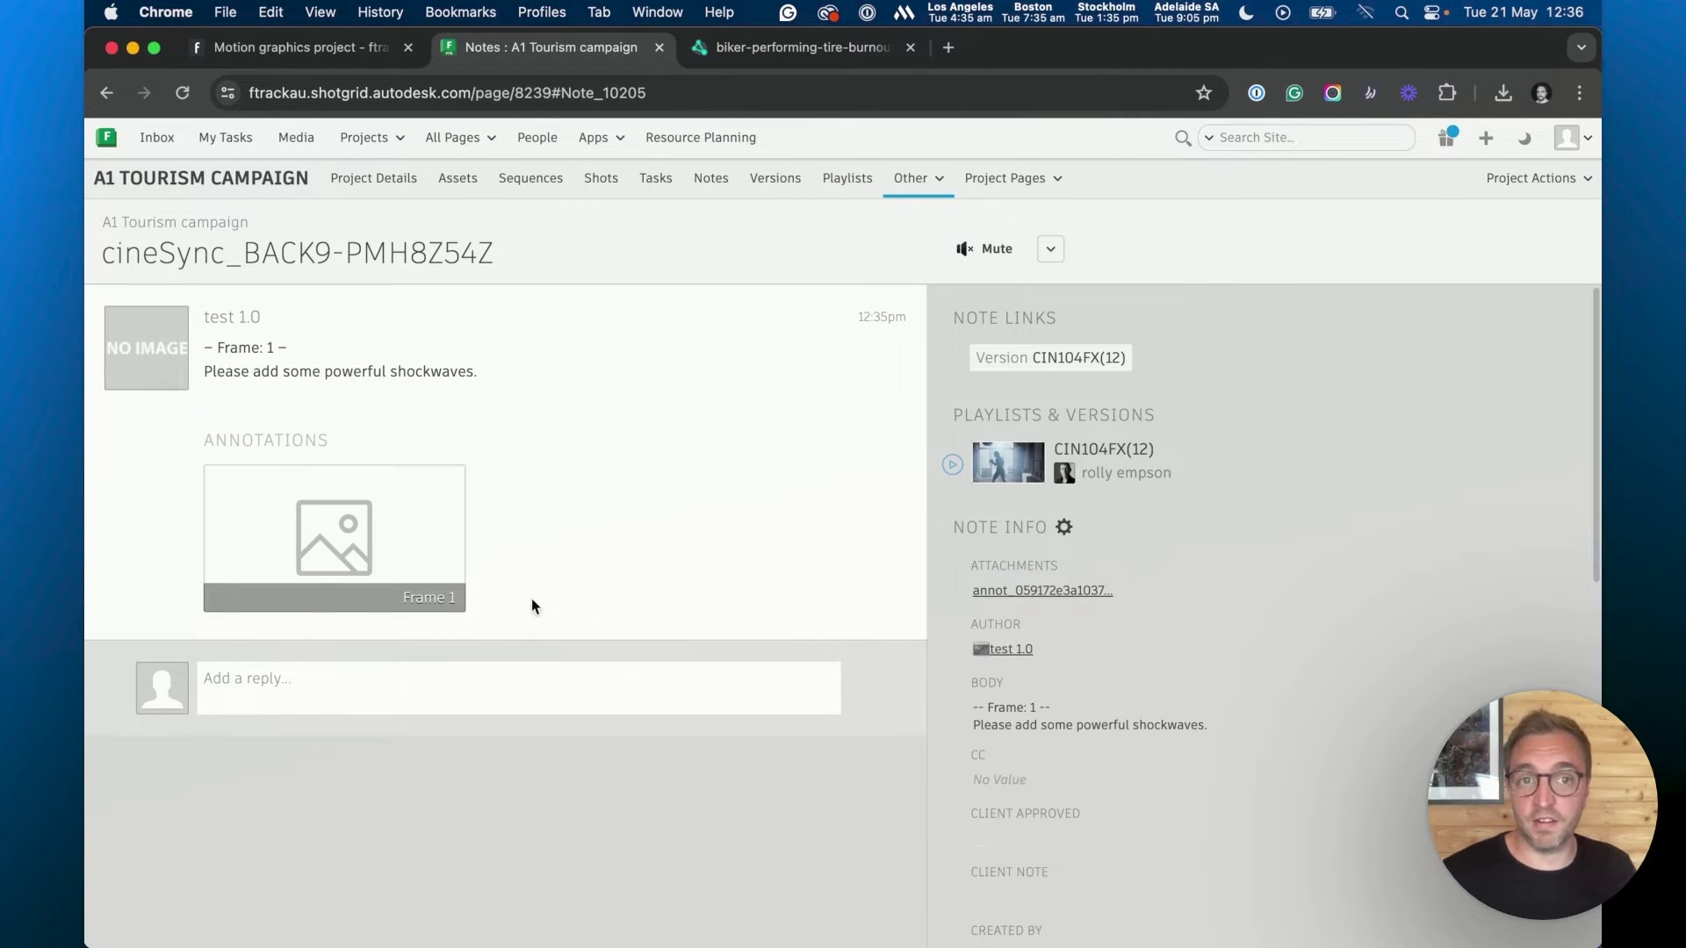
pyautogui.click(321, 534)
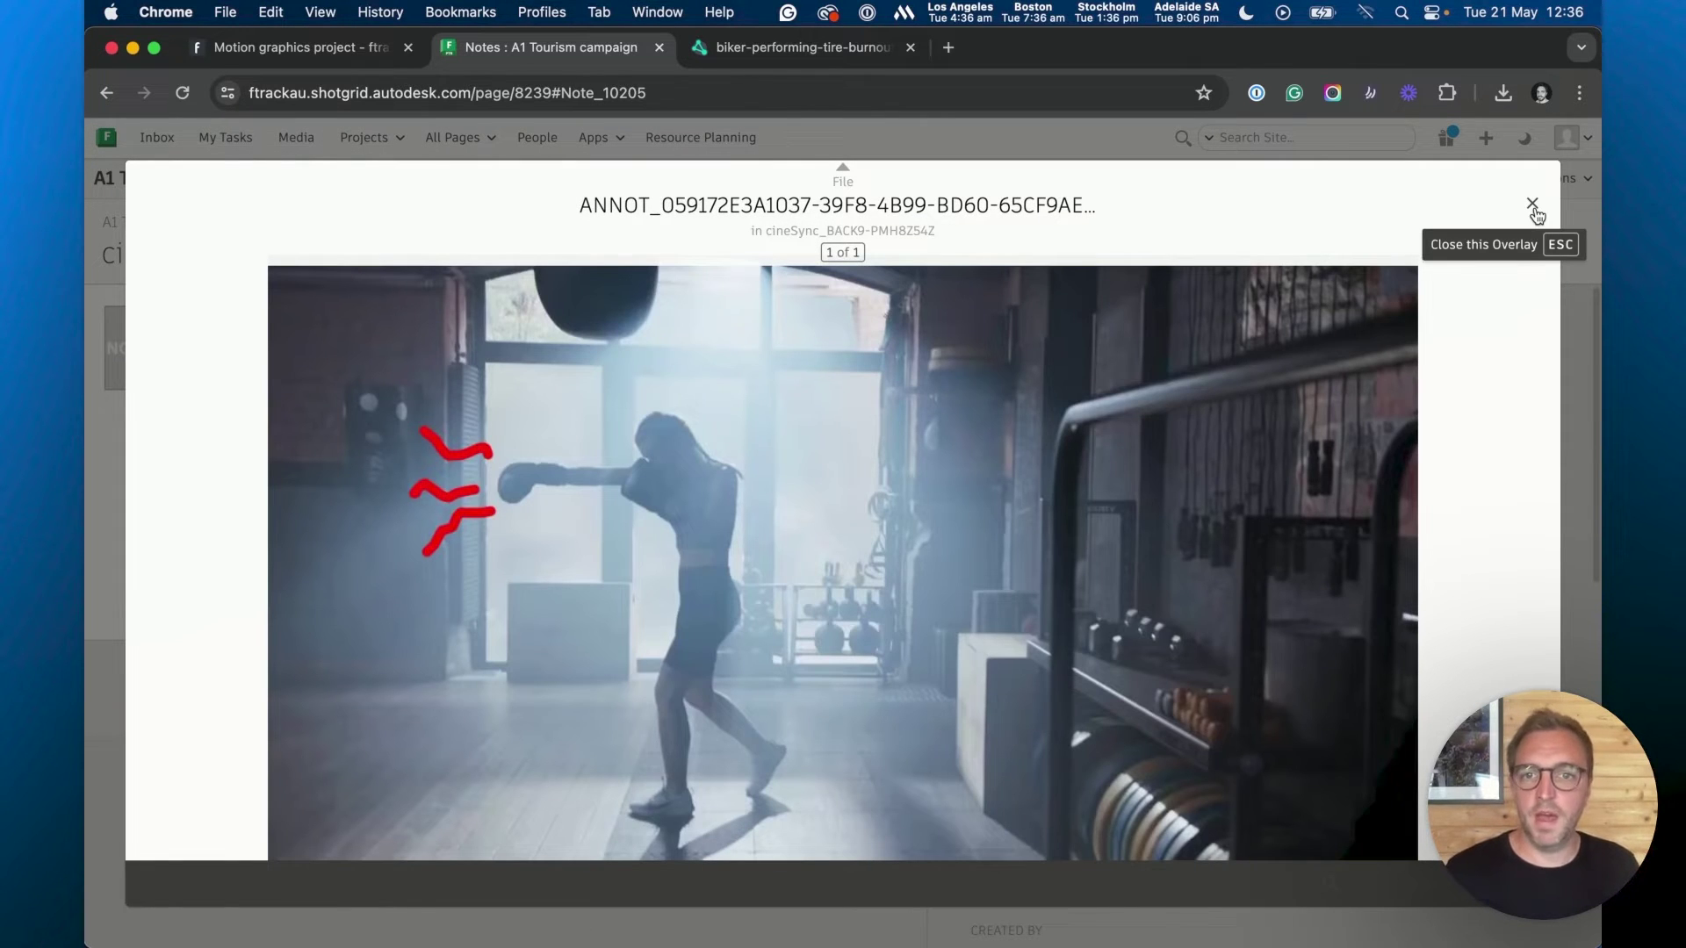
pyautogui.click(1532, 204)
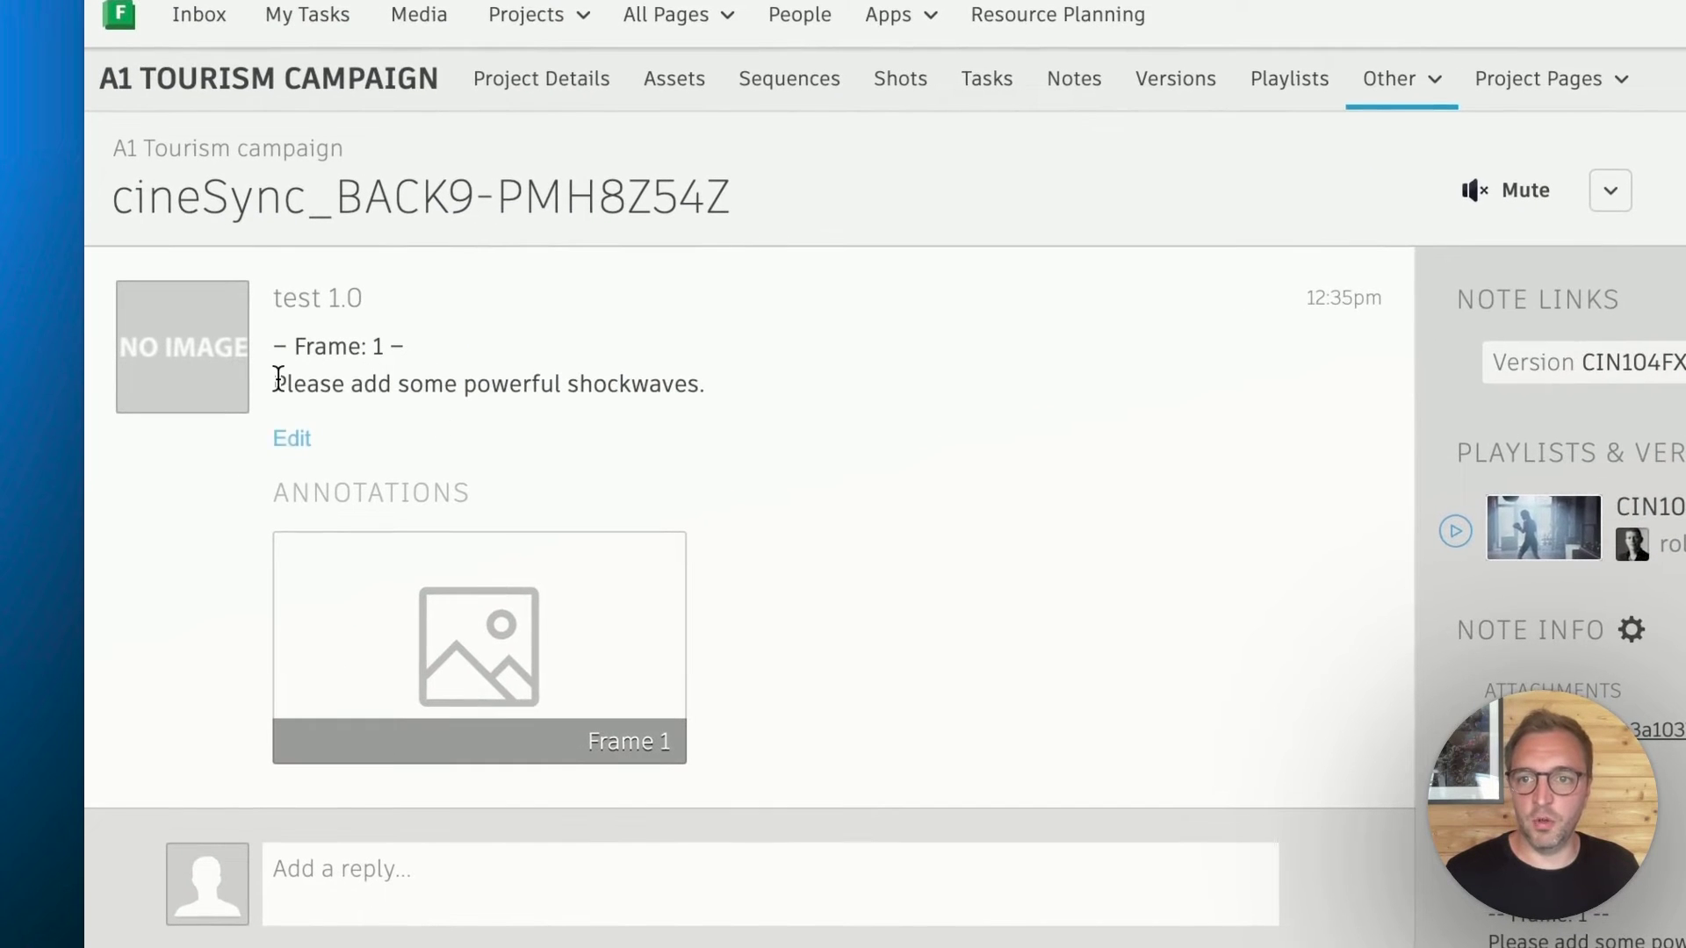
pyautogui.moveTo(274, 384); pyautogui.dragTo(735, 399)
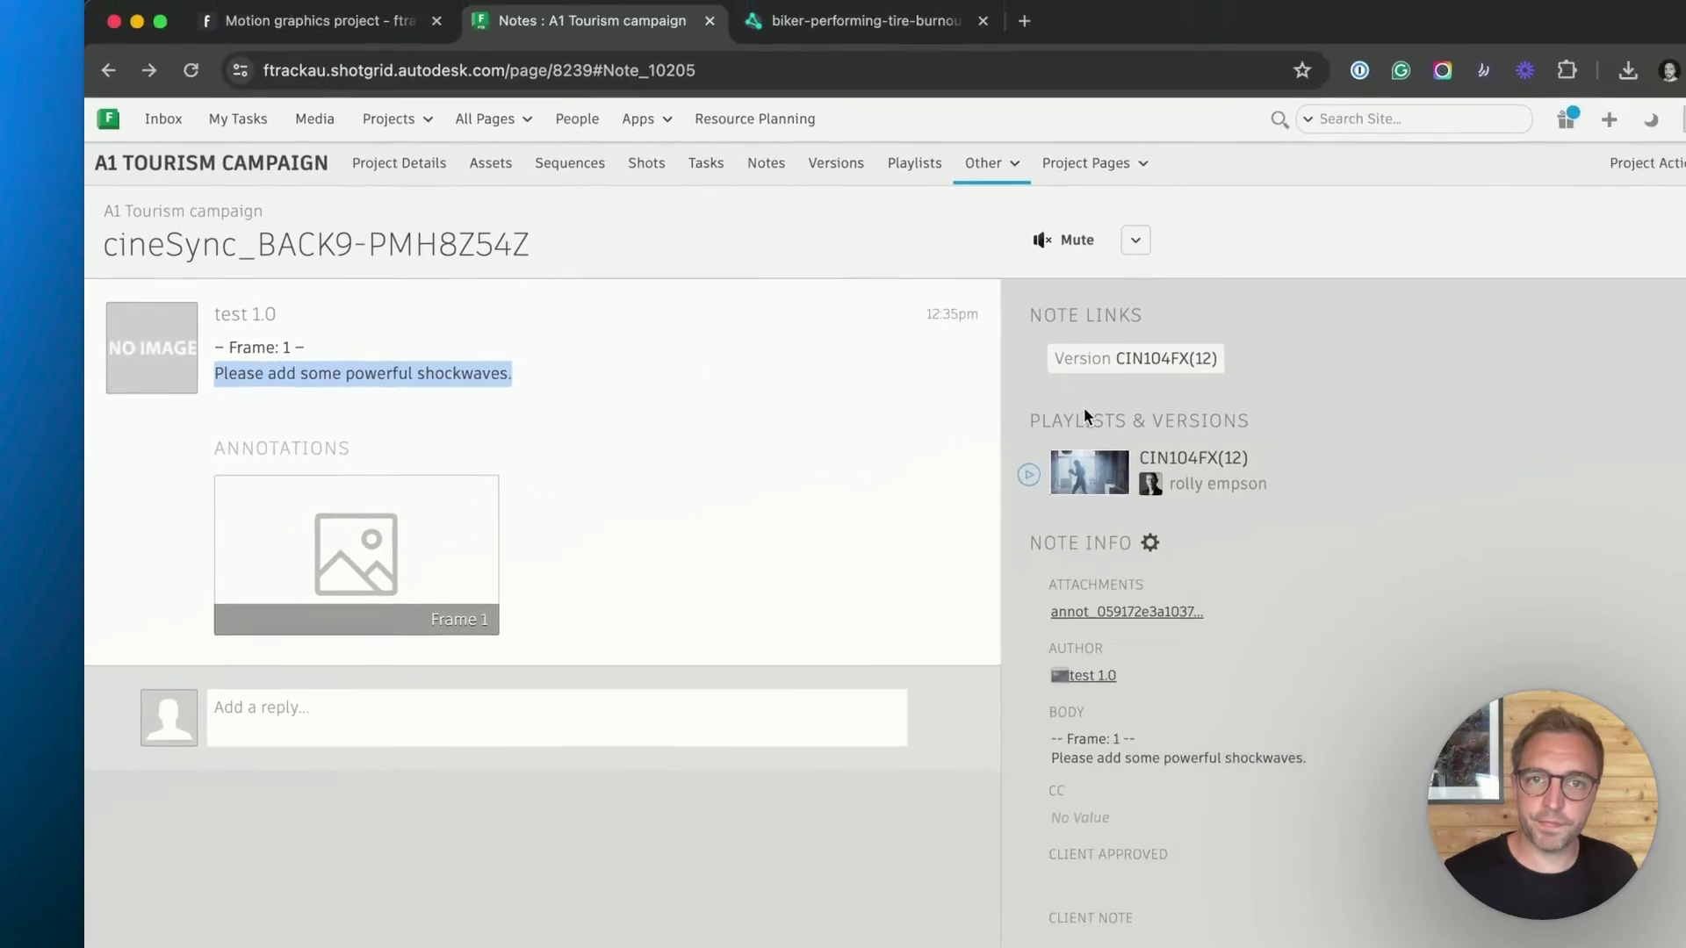
pyautogui.click(133, 50)
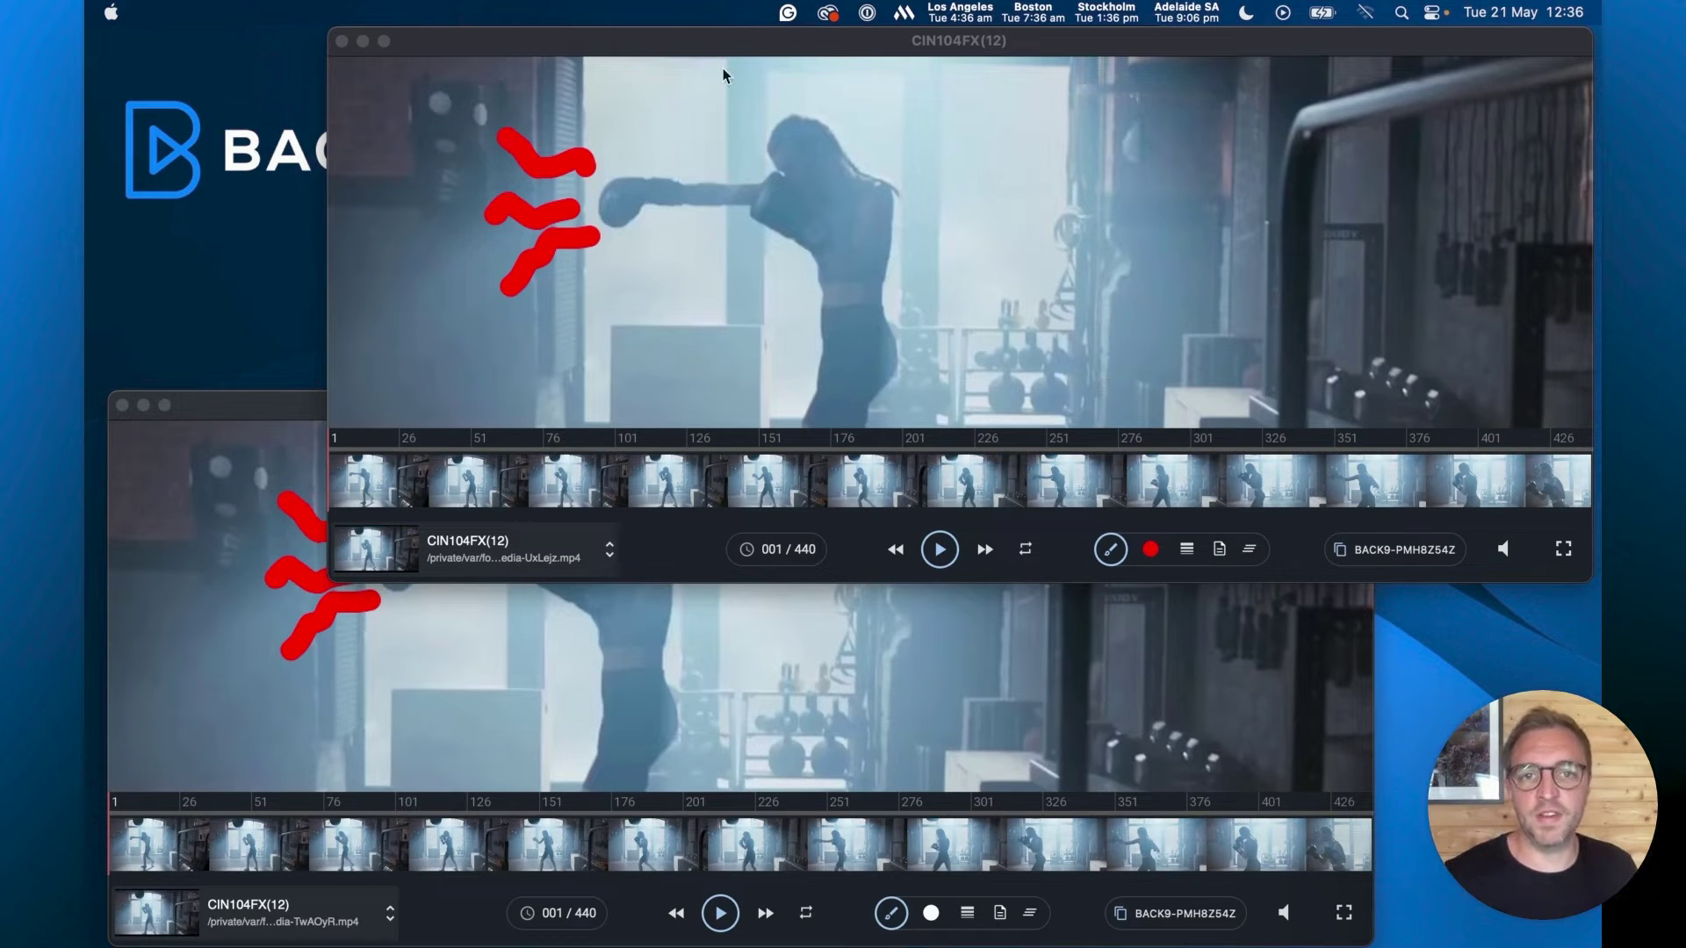
# Step: In the ftrack Studio preferences, keep Auto Delete Downloaded Files on and enable encryption of downloaded files and watermarking of encrypted files
pyautogui.click(472, 51)
pyautogui.click(772, 10)
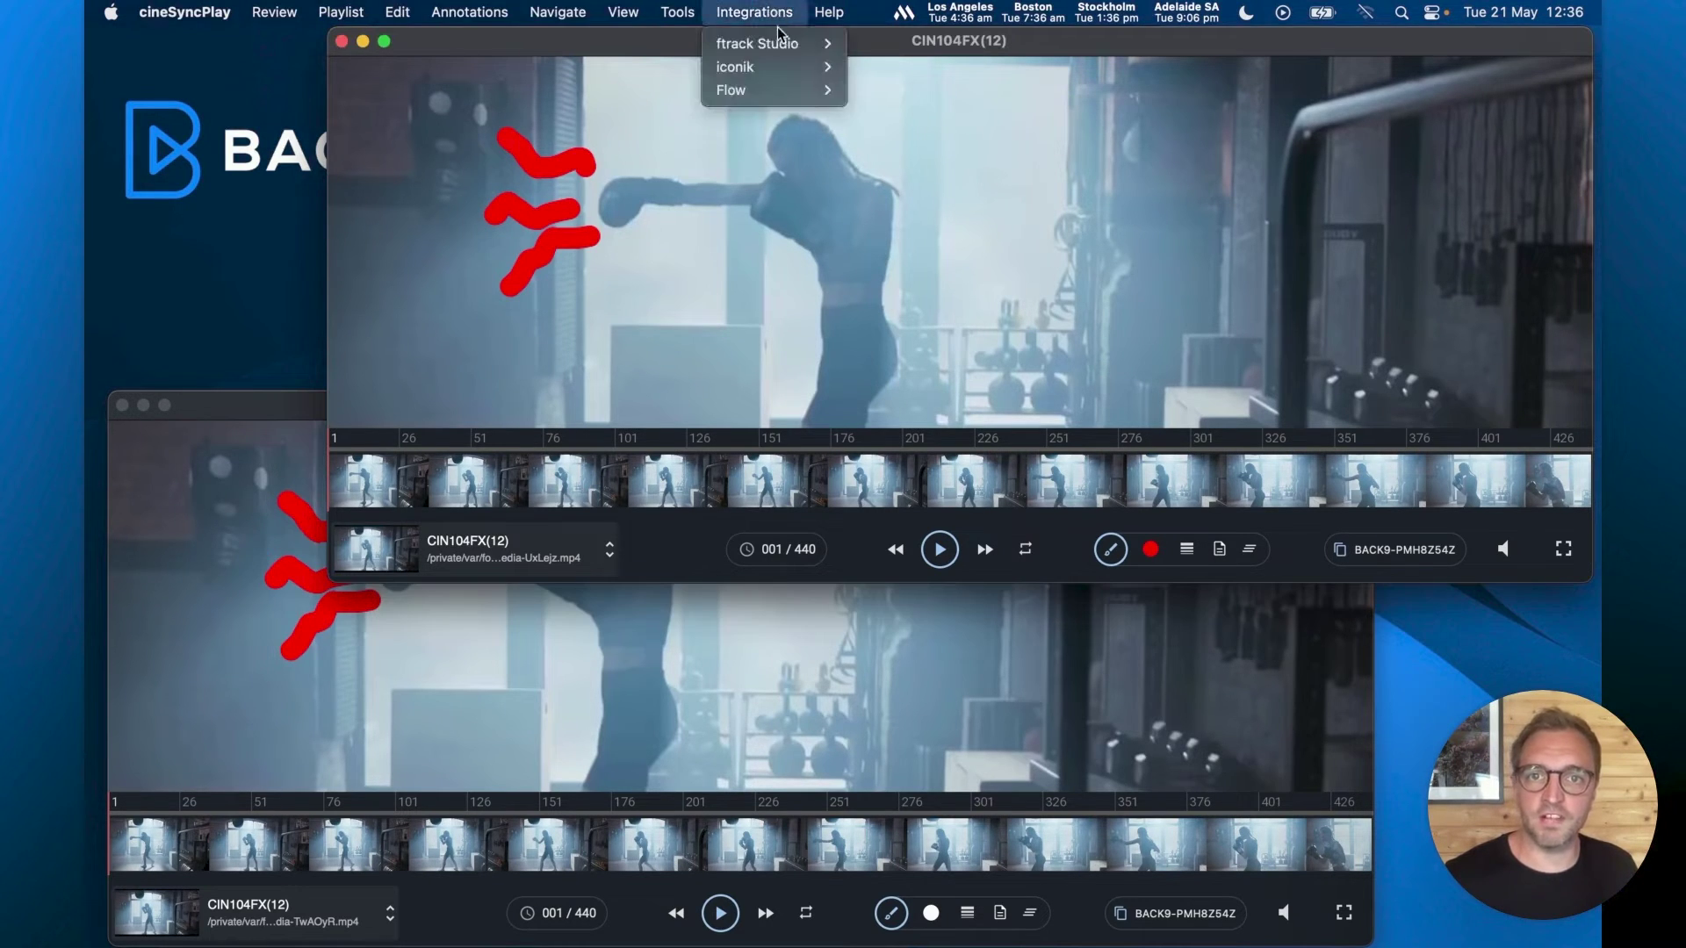
pyautogui.moveTo(790, 43)
pyautogui.click(916, 102)
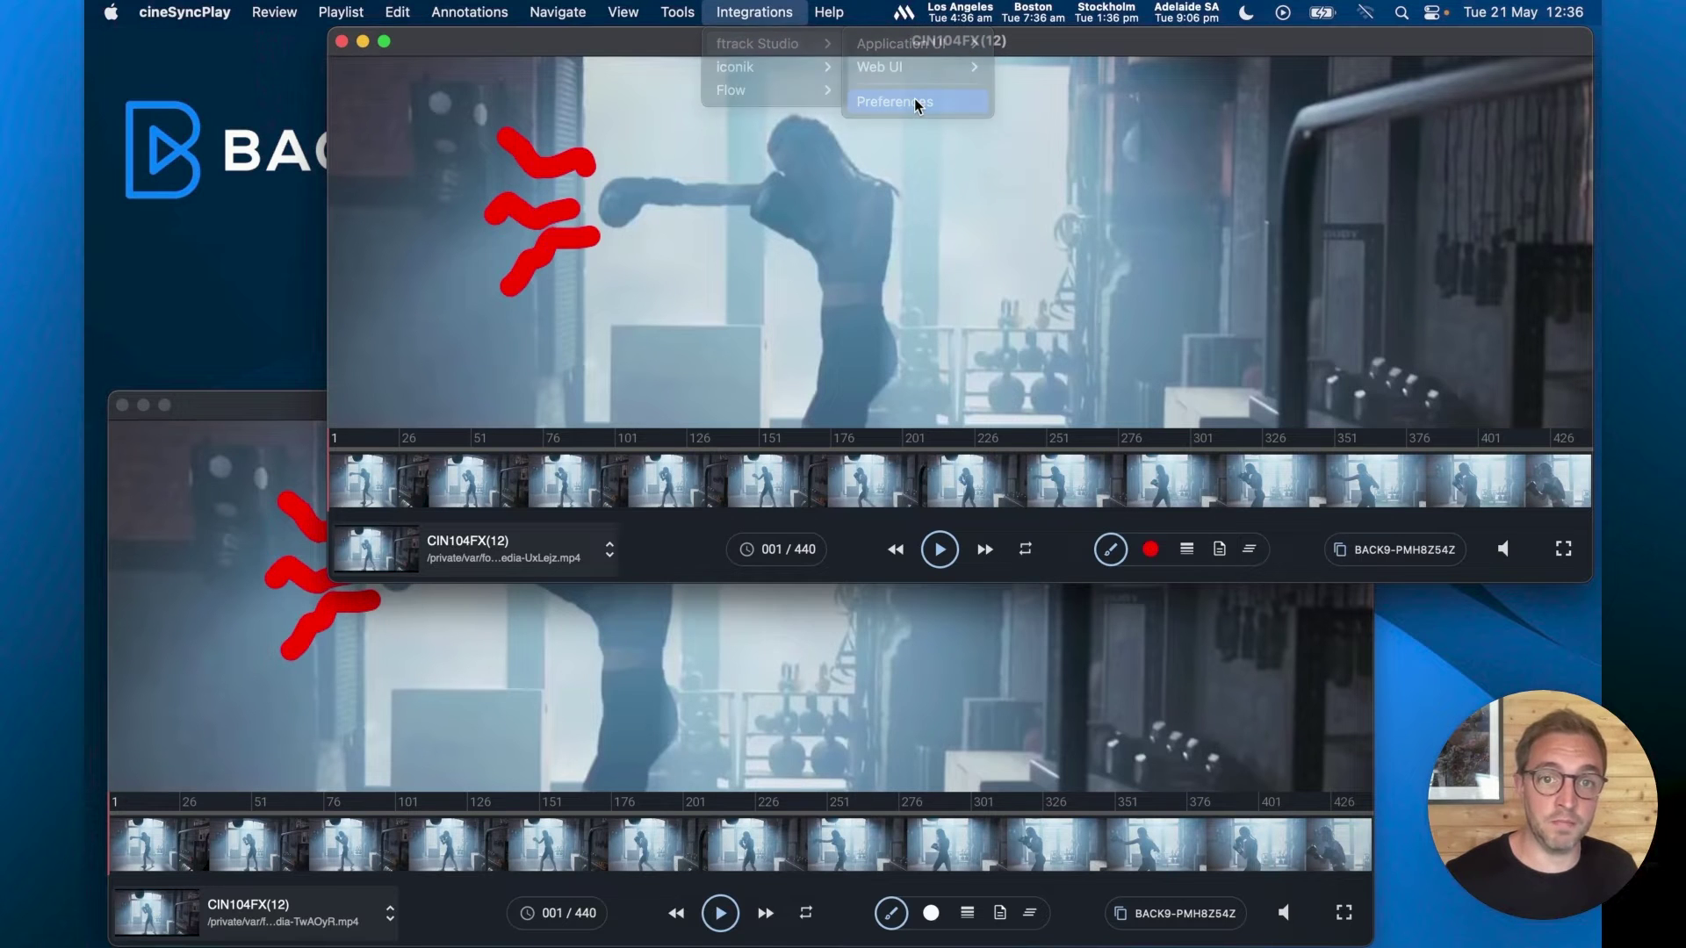
pyautogui.moveTo(680, 171); pyautogui.dragTo(508, 181)
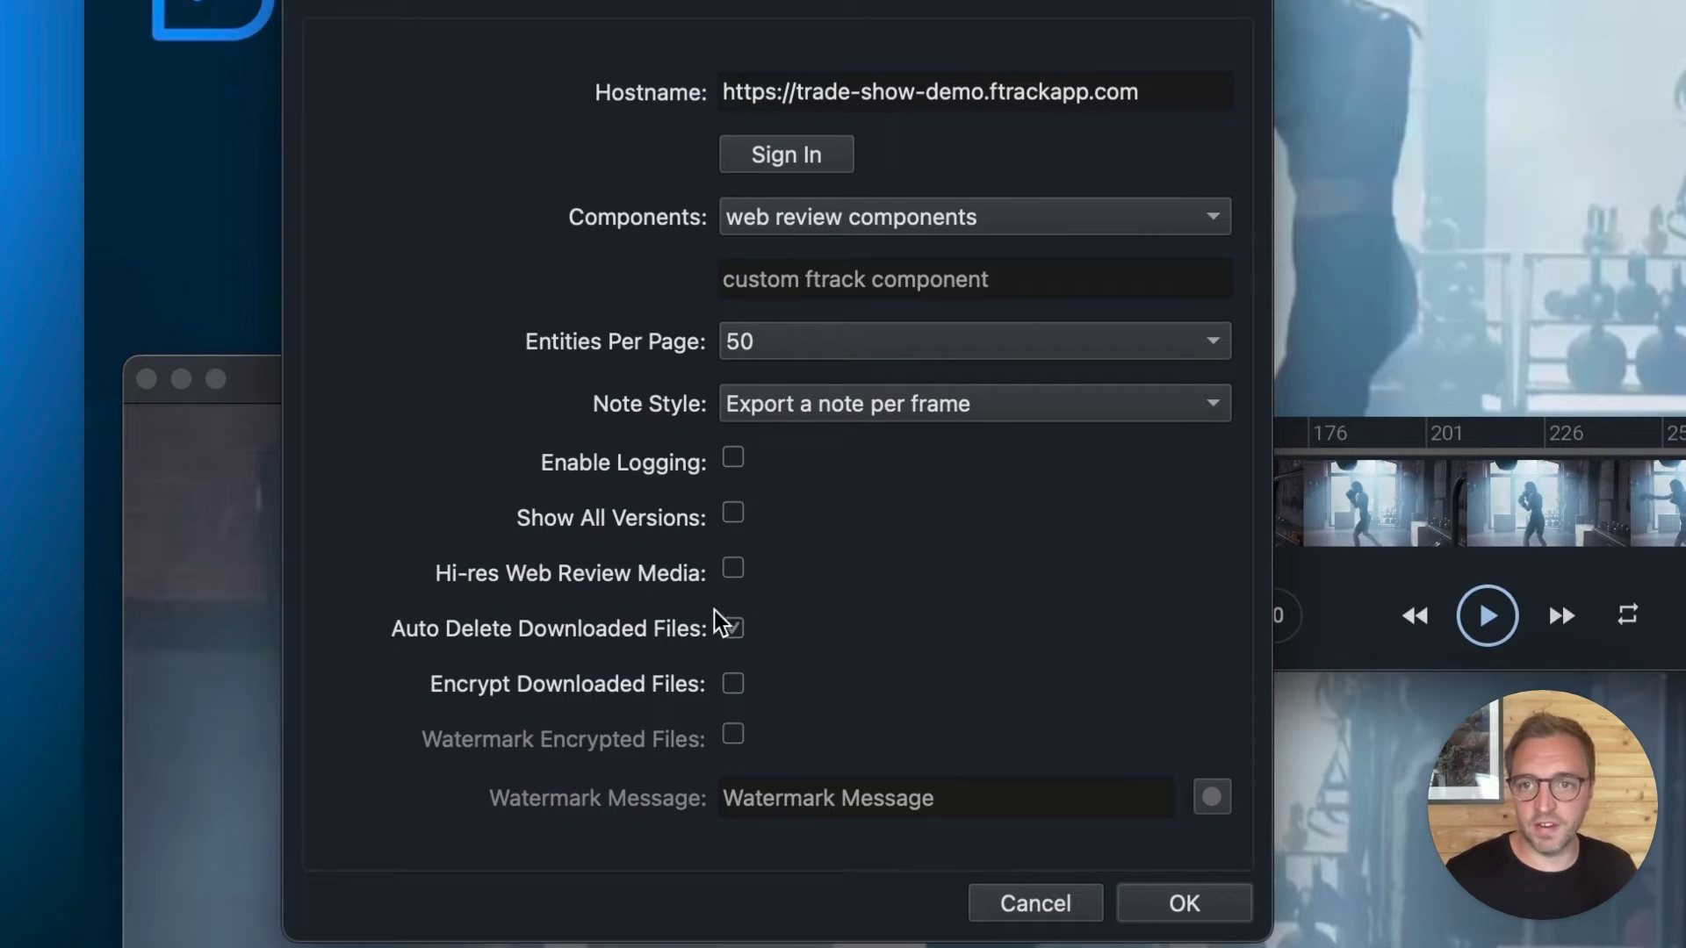
pyautogui.click(734, 629)
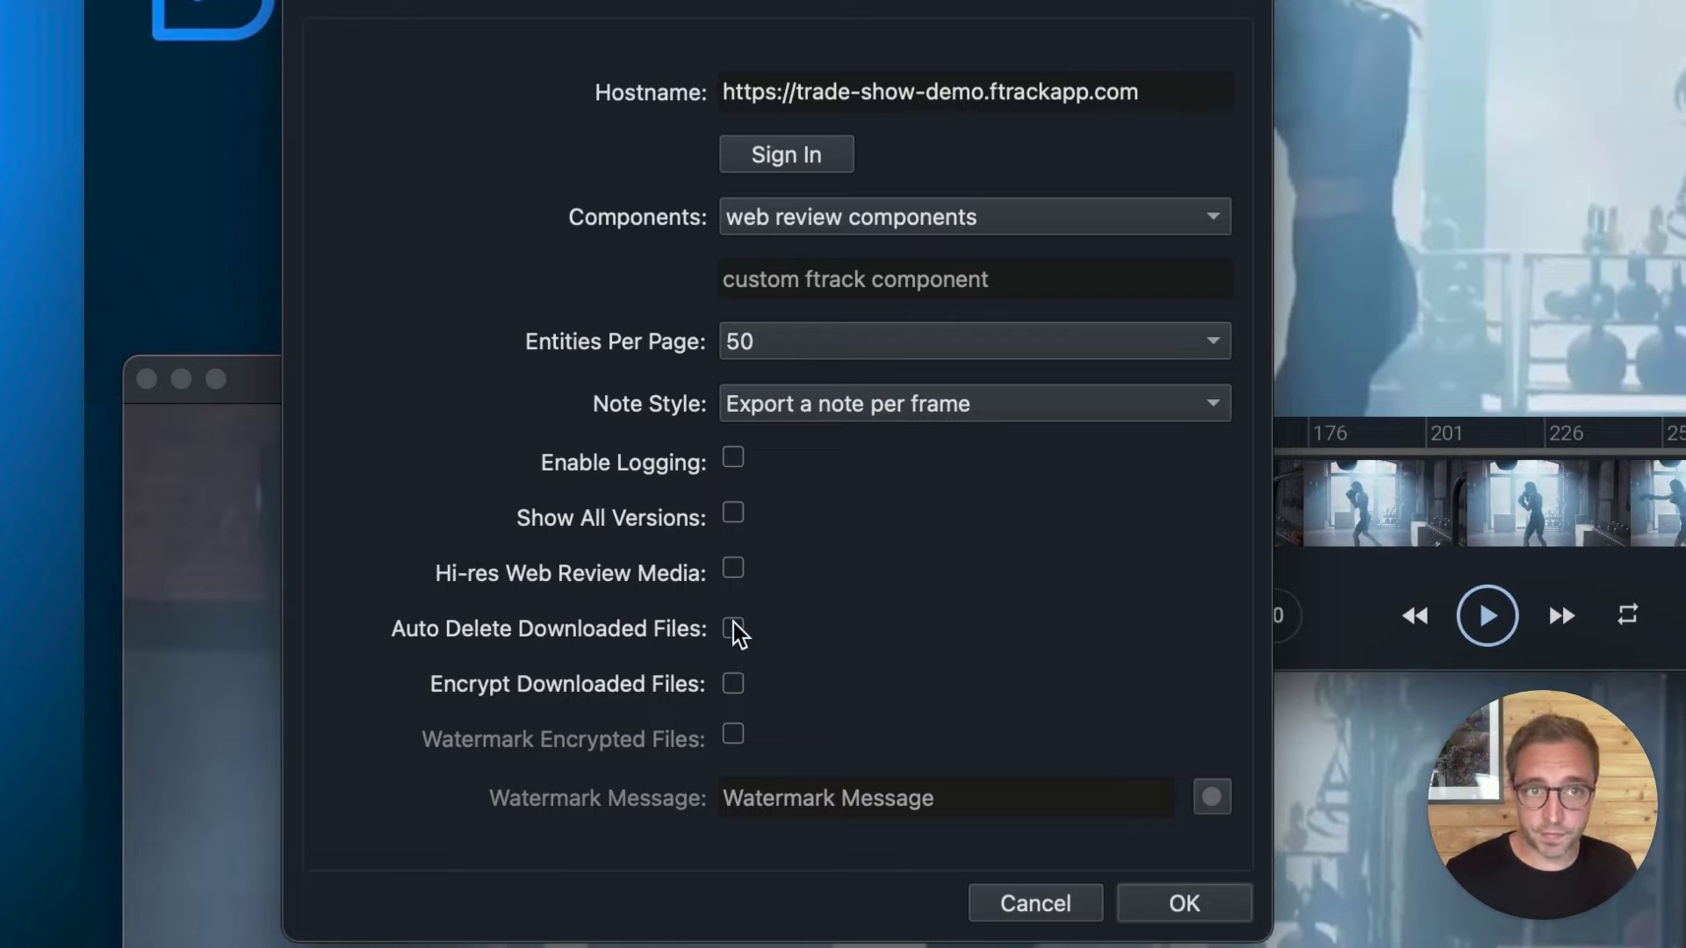
pyautogui.click(734, 629)
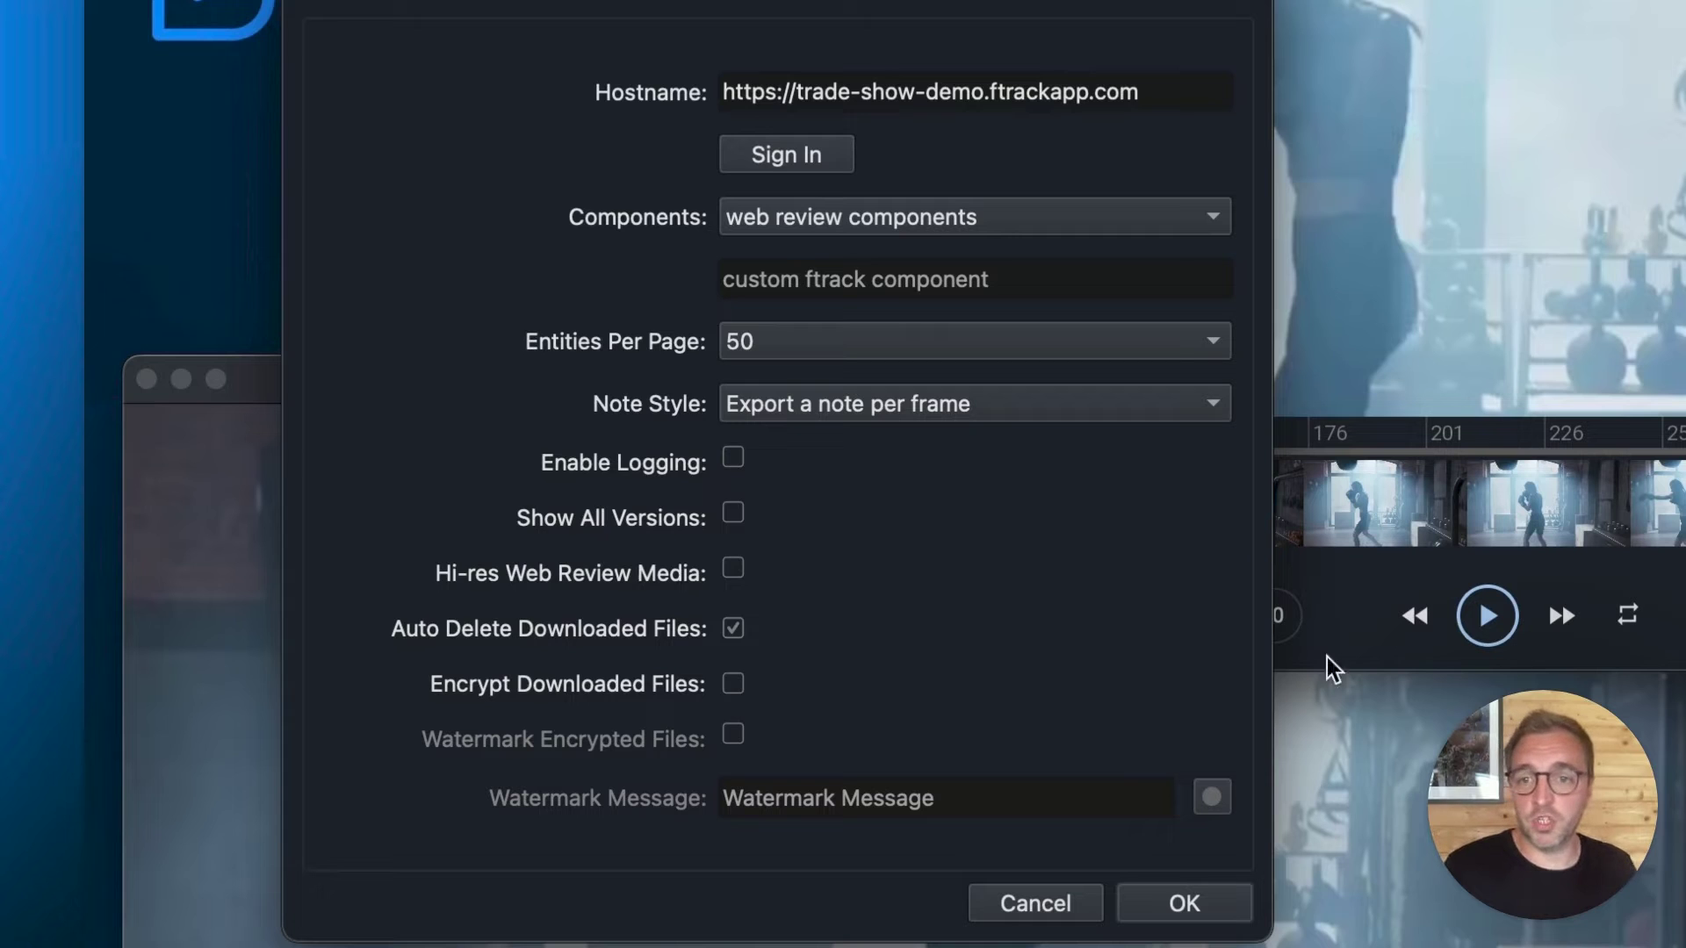
pyautogui.click(735, 684)
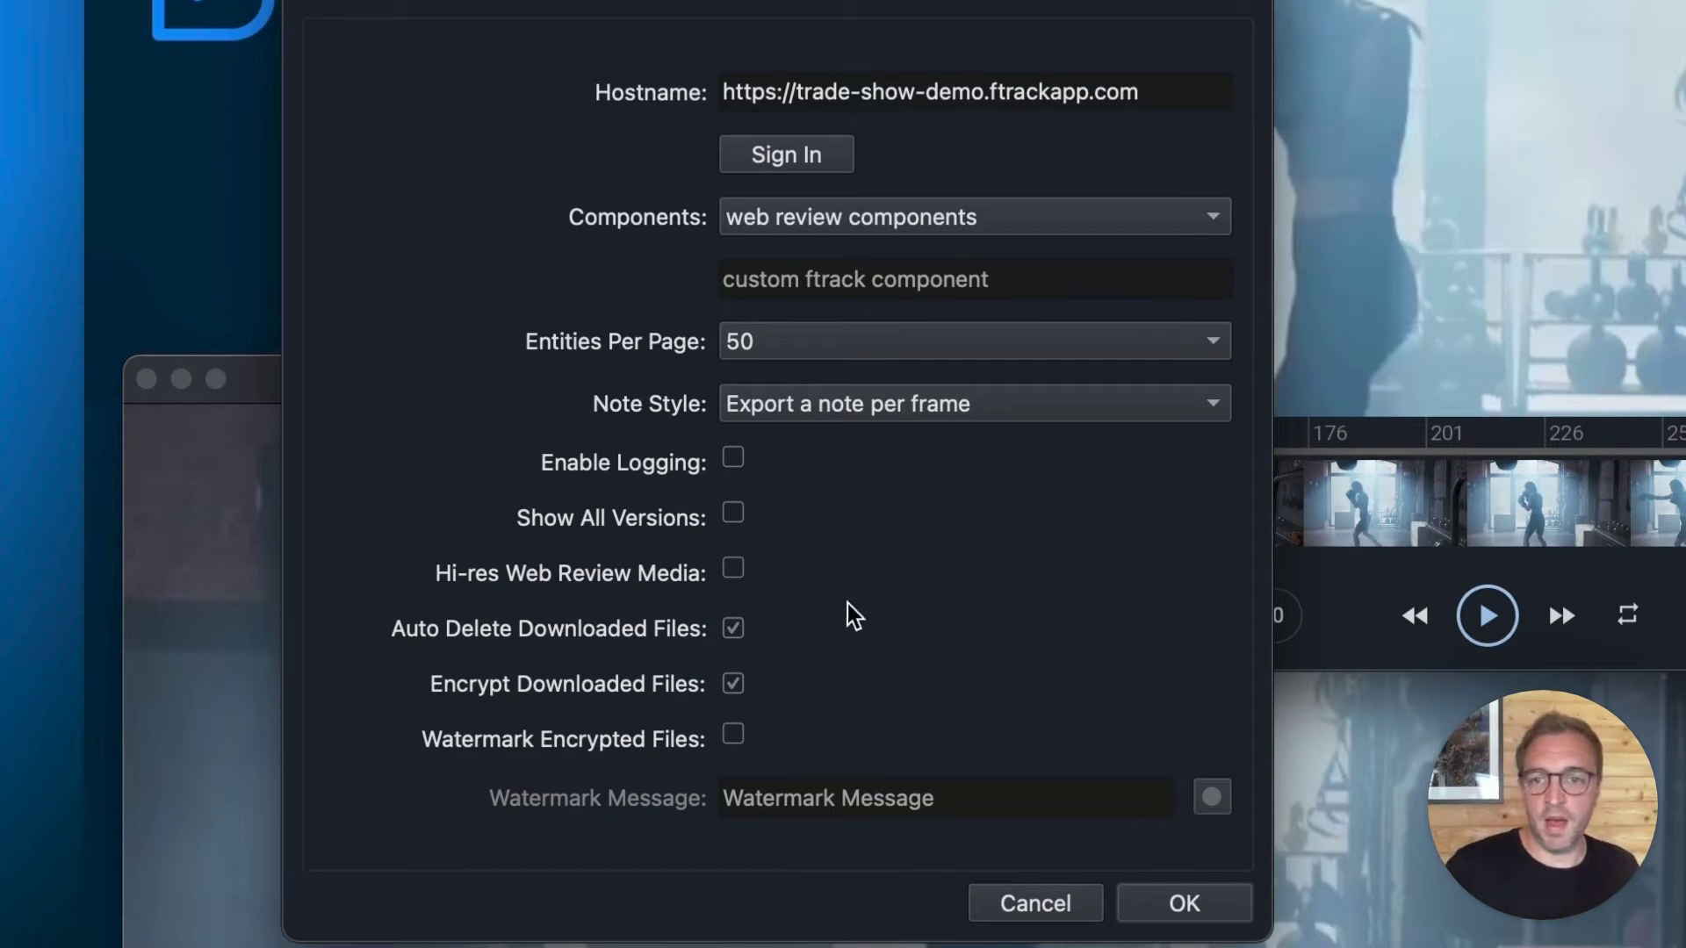
pyautogui.click(734, 735)
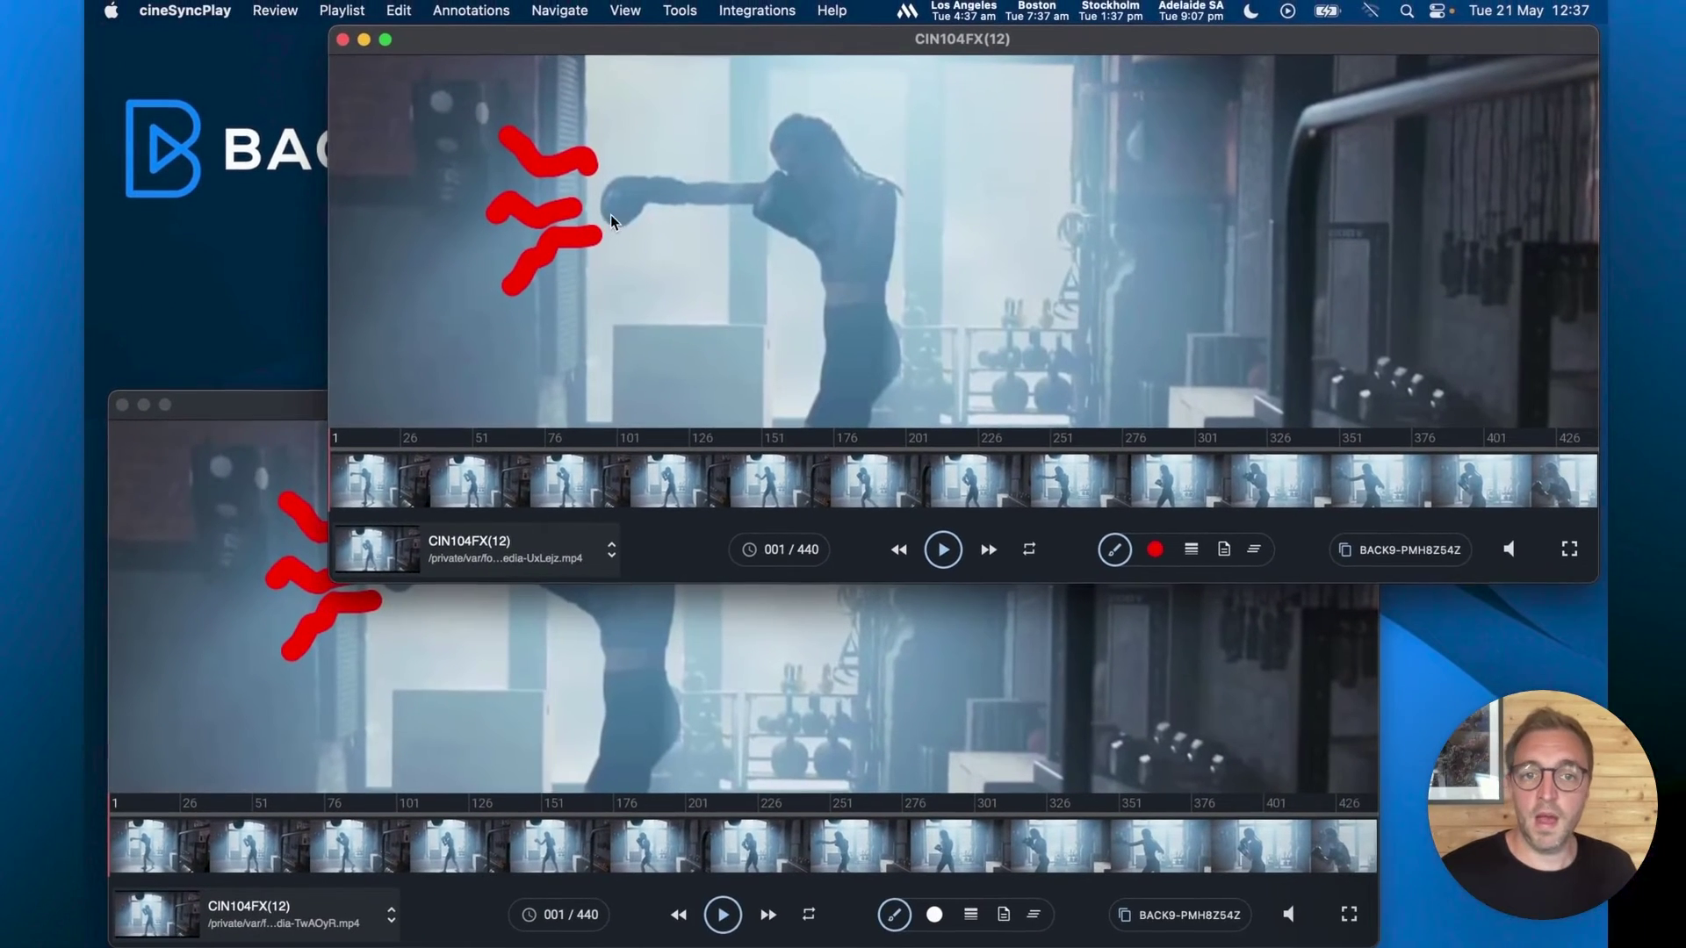
# Step: Review the auto-delete, encryption and watermark options in the Flow preferences and close them without changes
pyautogui.click(757, 11)
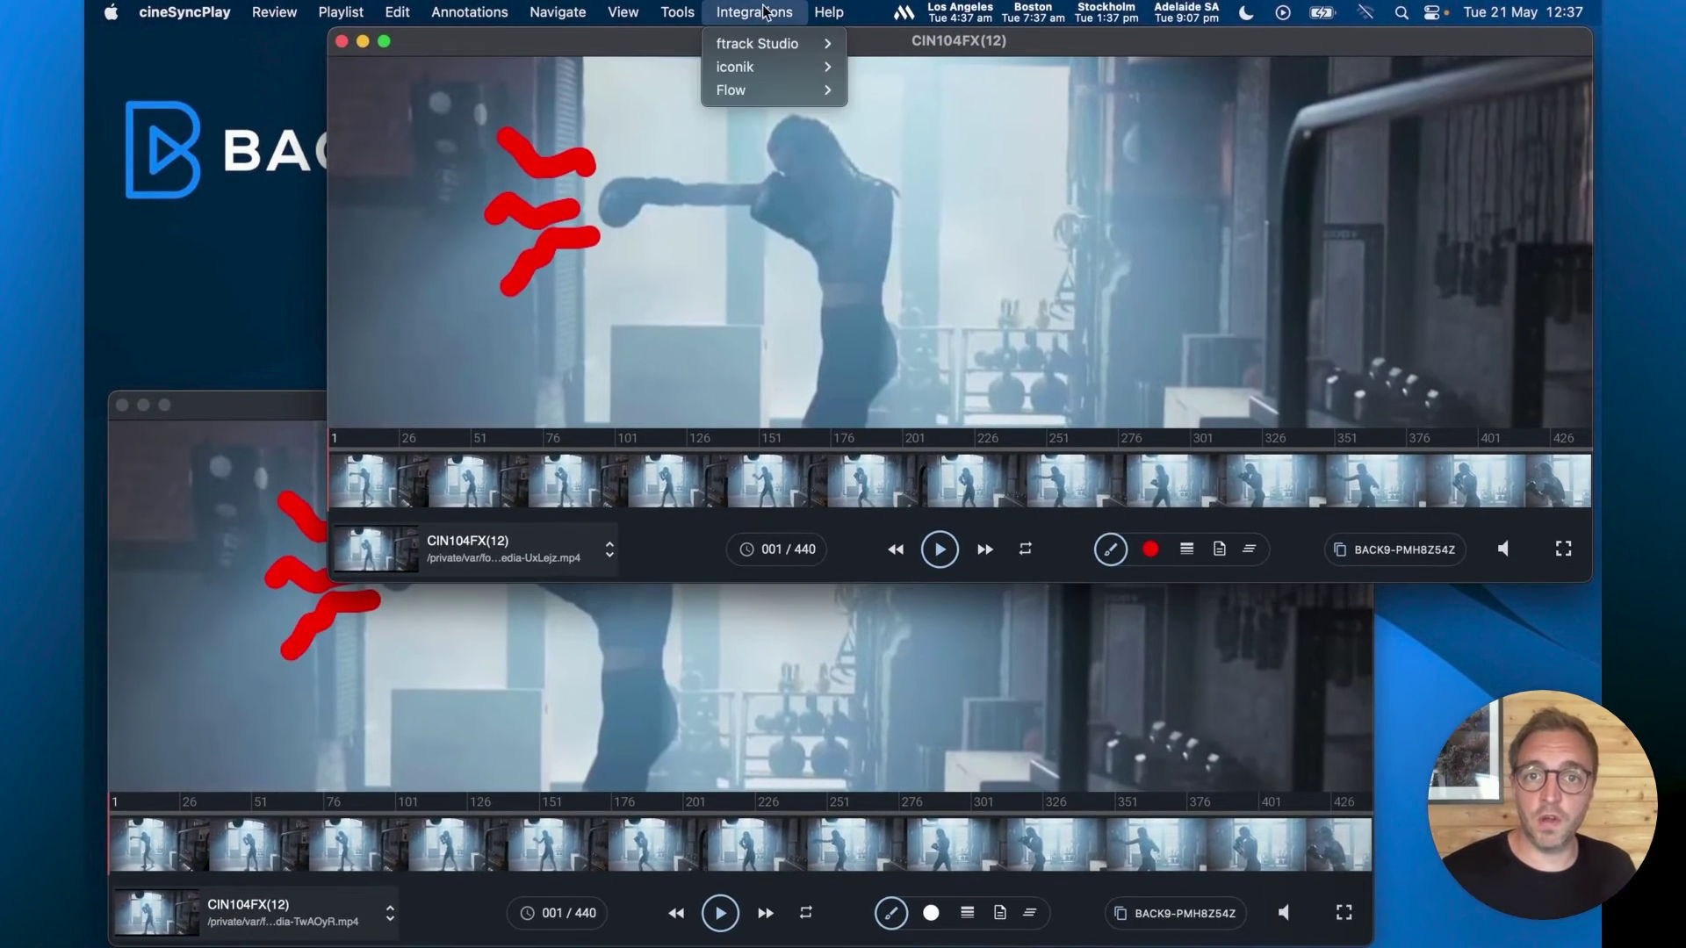
pyautogui.moveTo(771, 90)
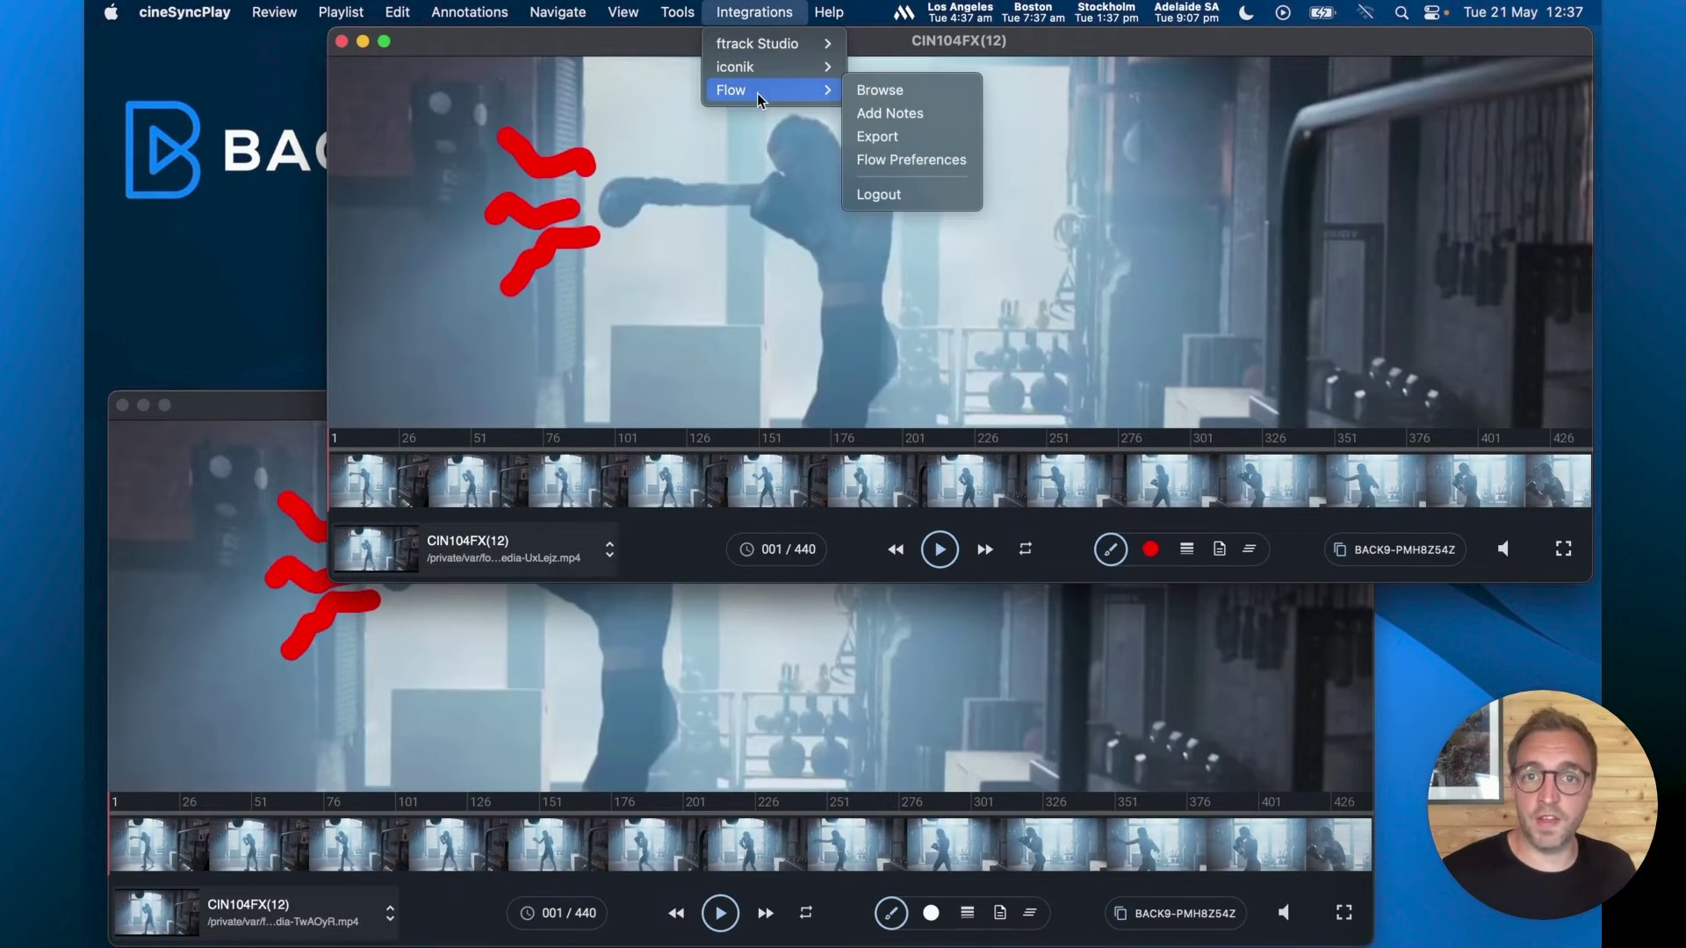
pyautogui.click(913, 160)
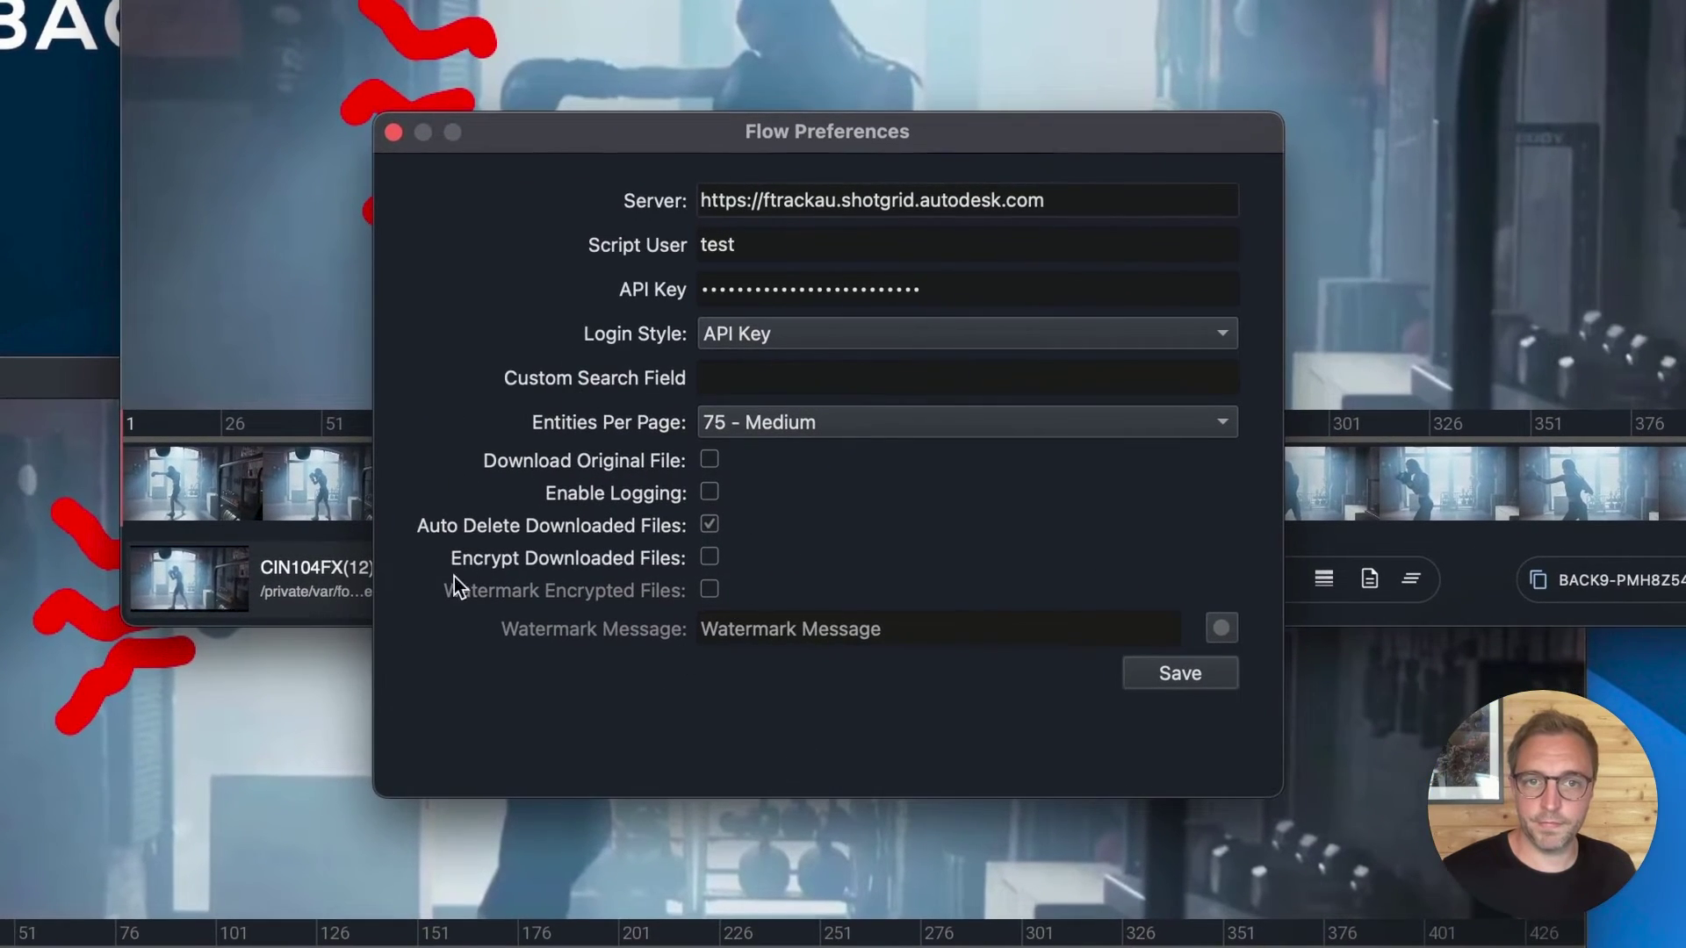
pyautogui.click(394, 132)
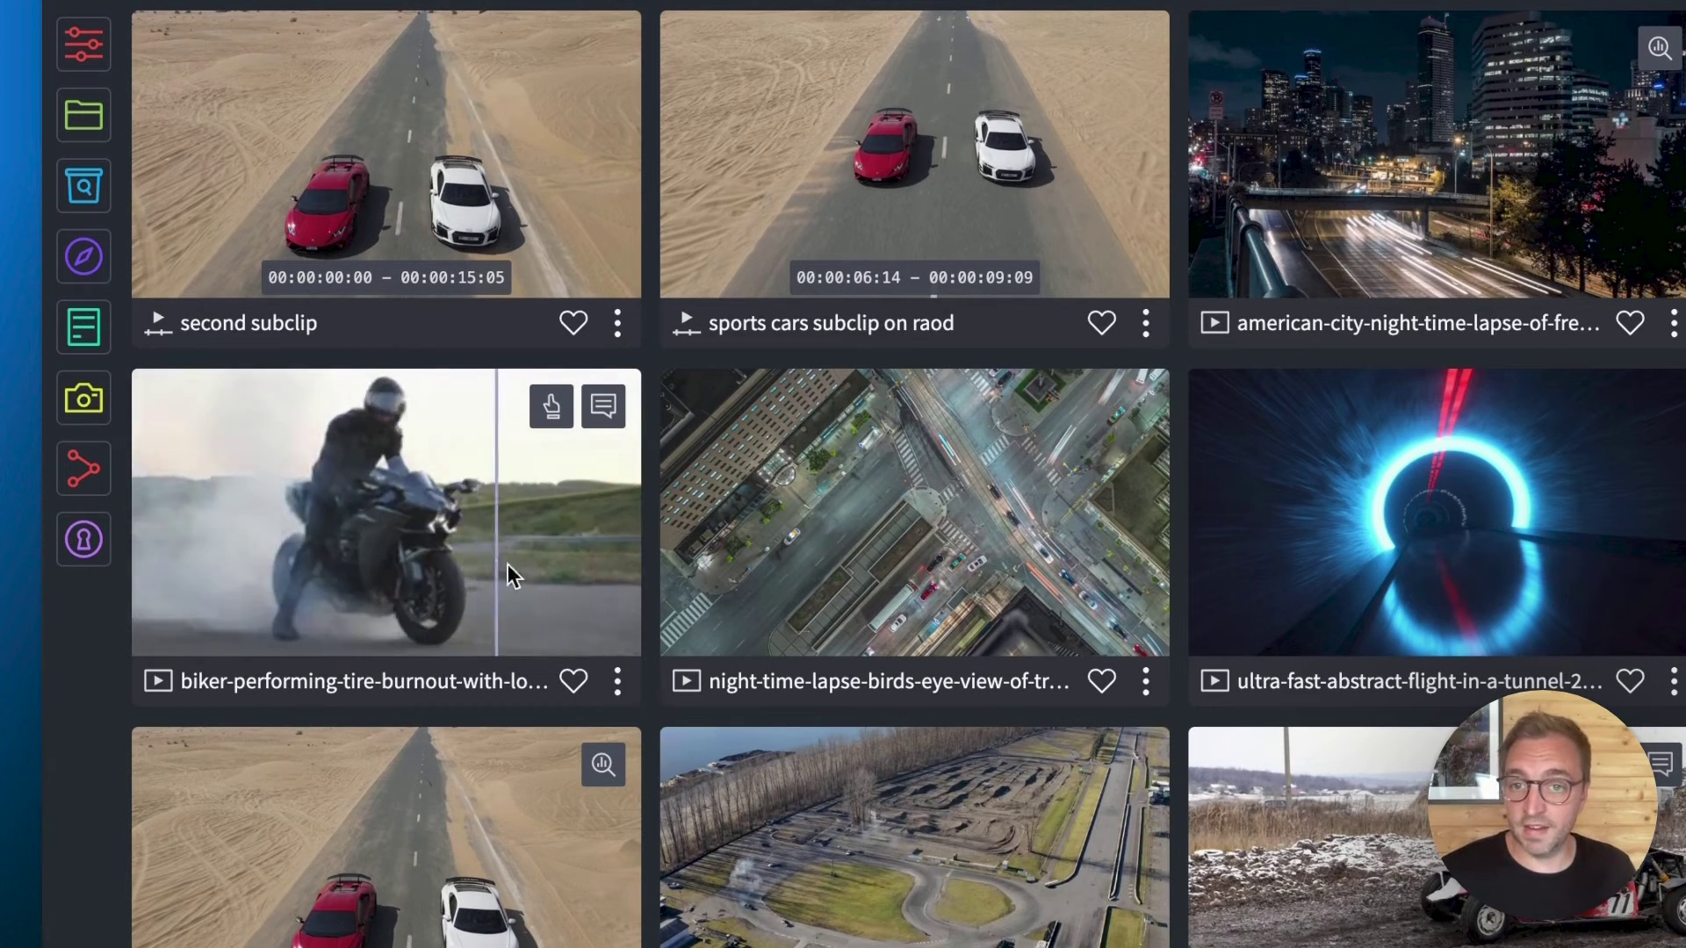
# Step: Check the options of the biker tire-burnout clip in iconik's Racing collection and return to the cineSync host window
pyautogui.click(619, 687)
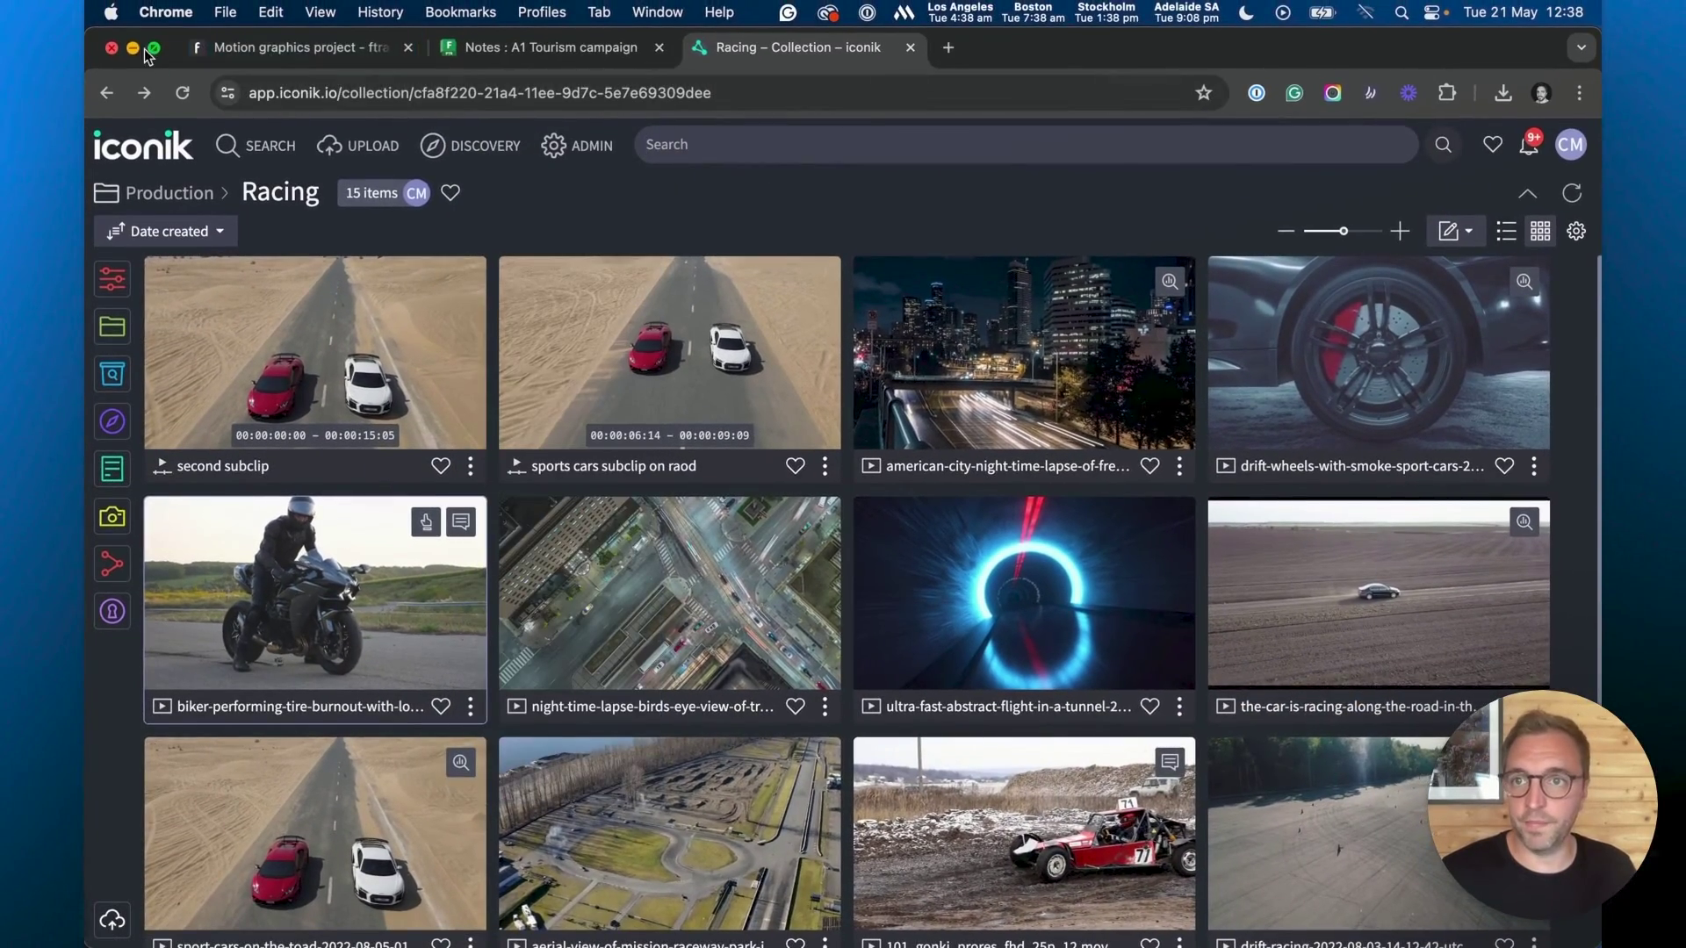
pyautogui.click(133, 49)
pyautogui.click(603, 57)
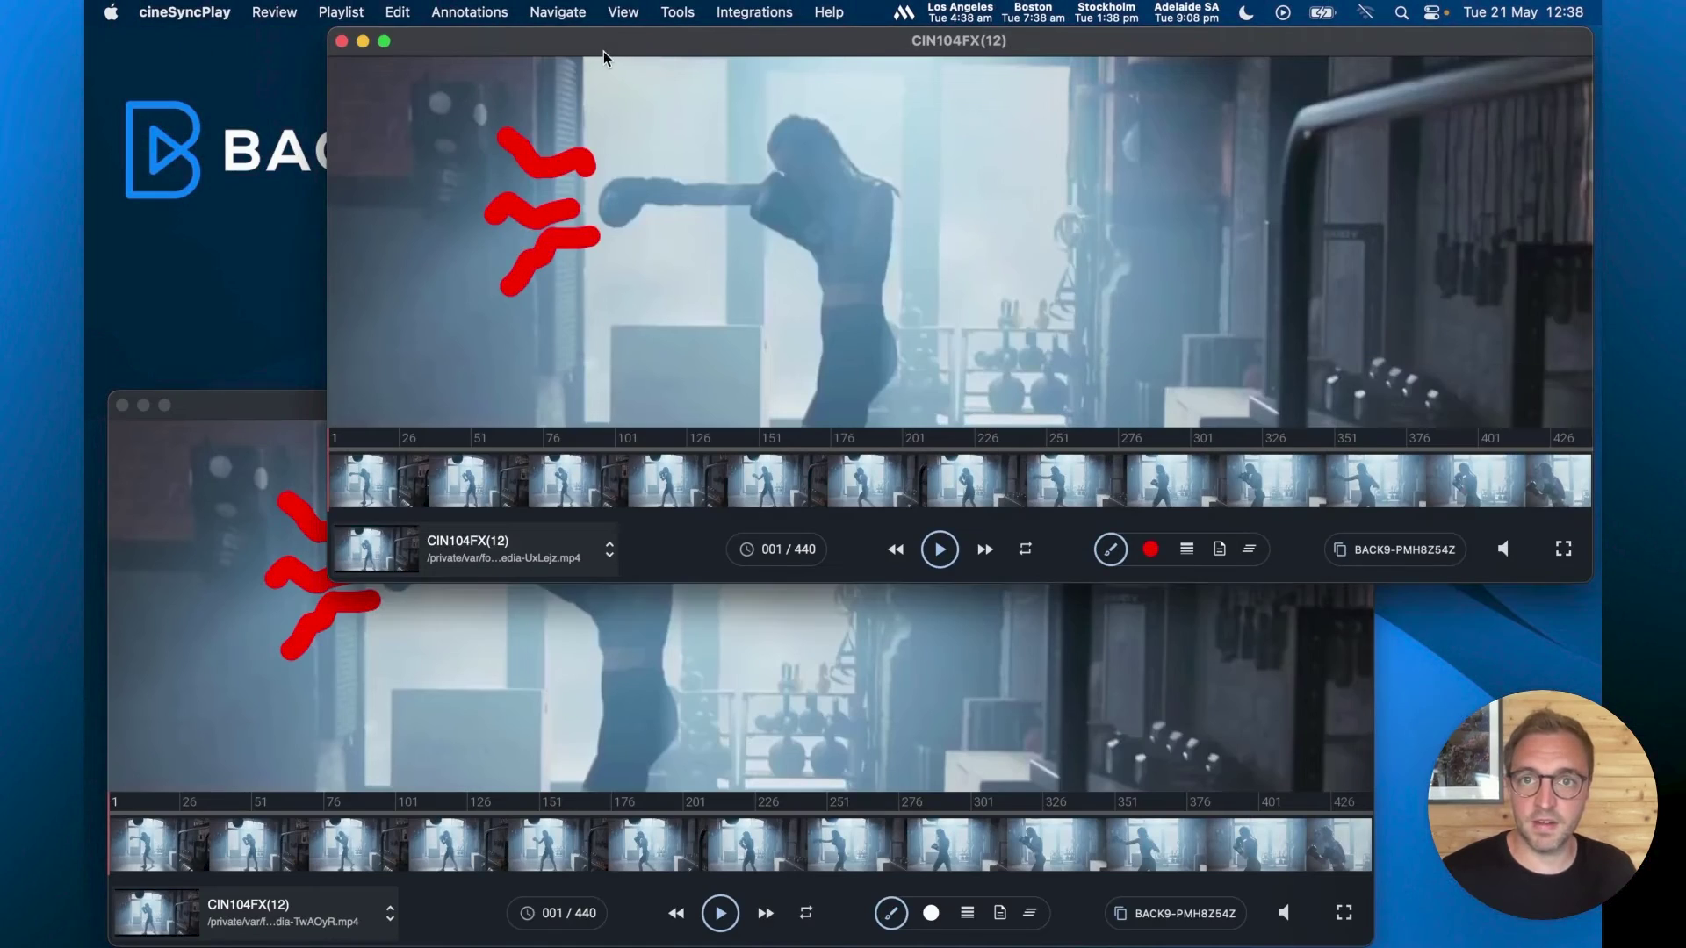
pyautogui.click(750, 21)
pyautogui.moveTo(775, 68)
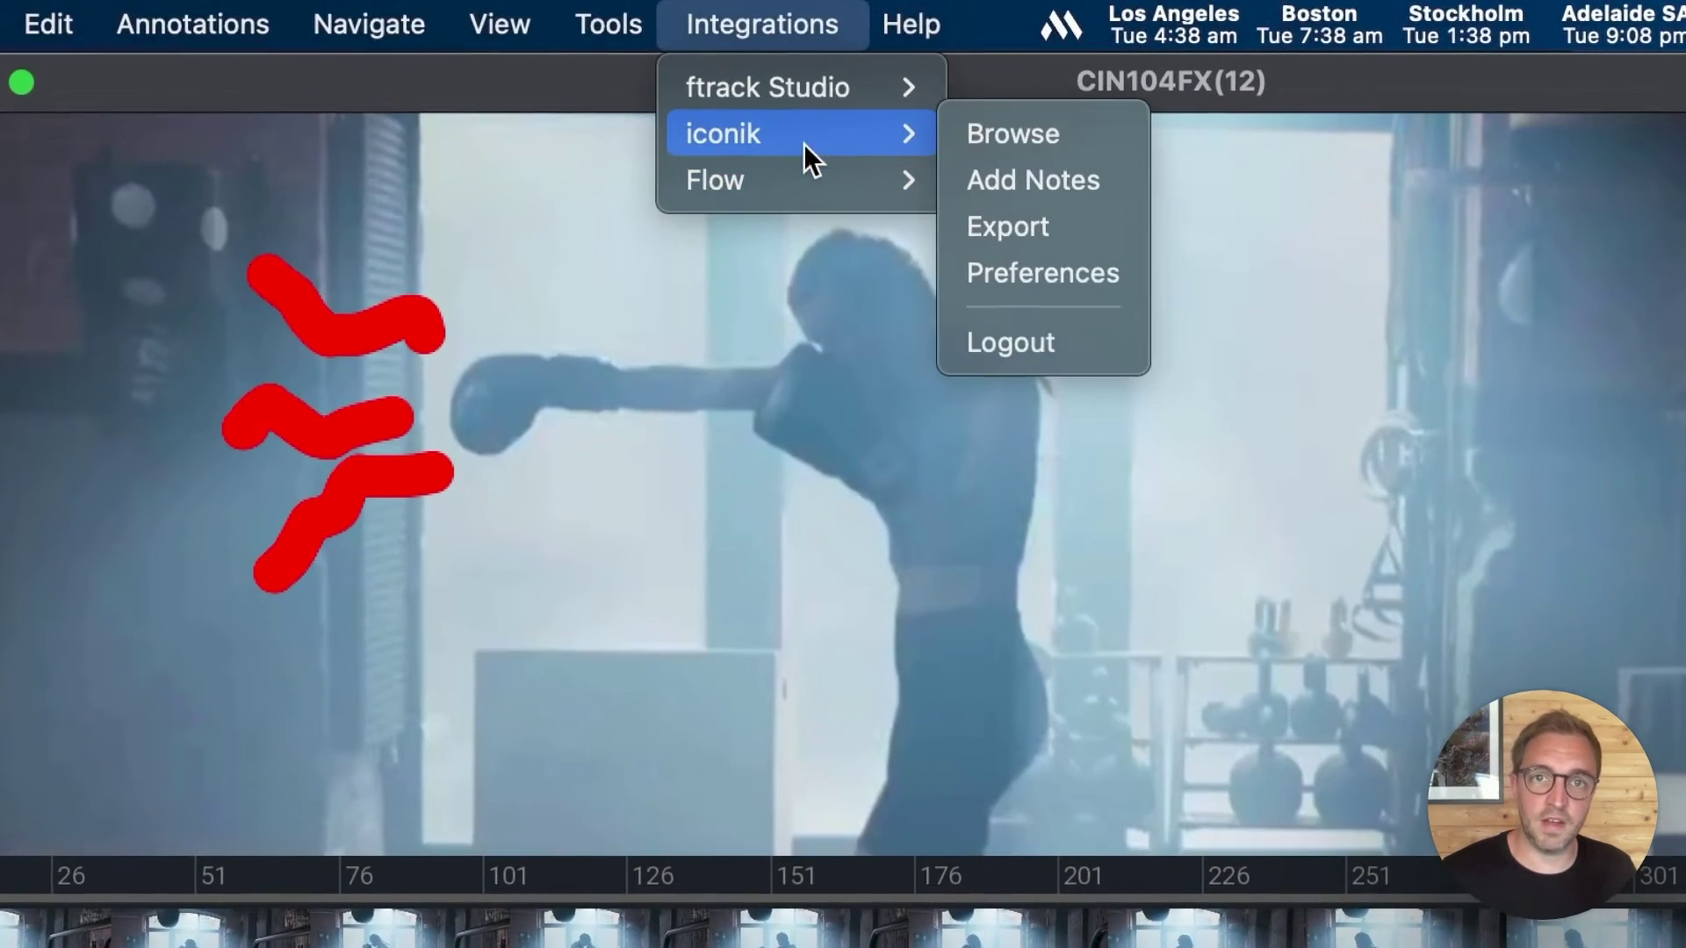
pyautogui.click(1029, 127)
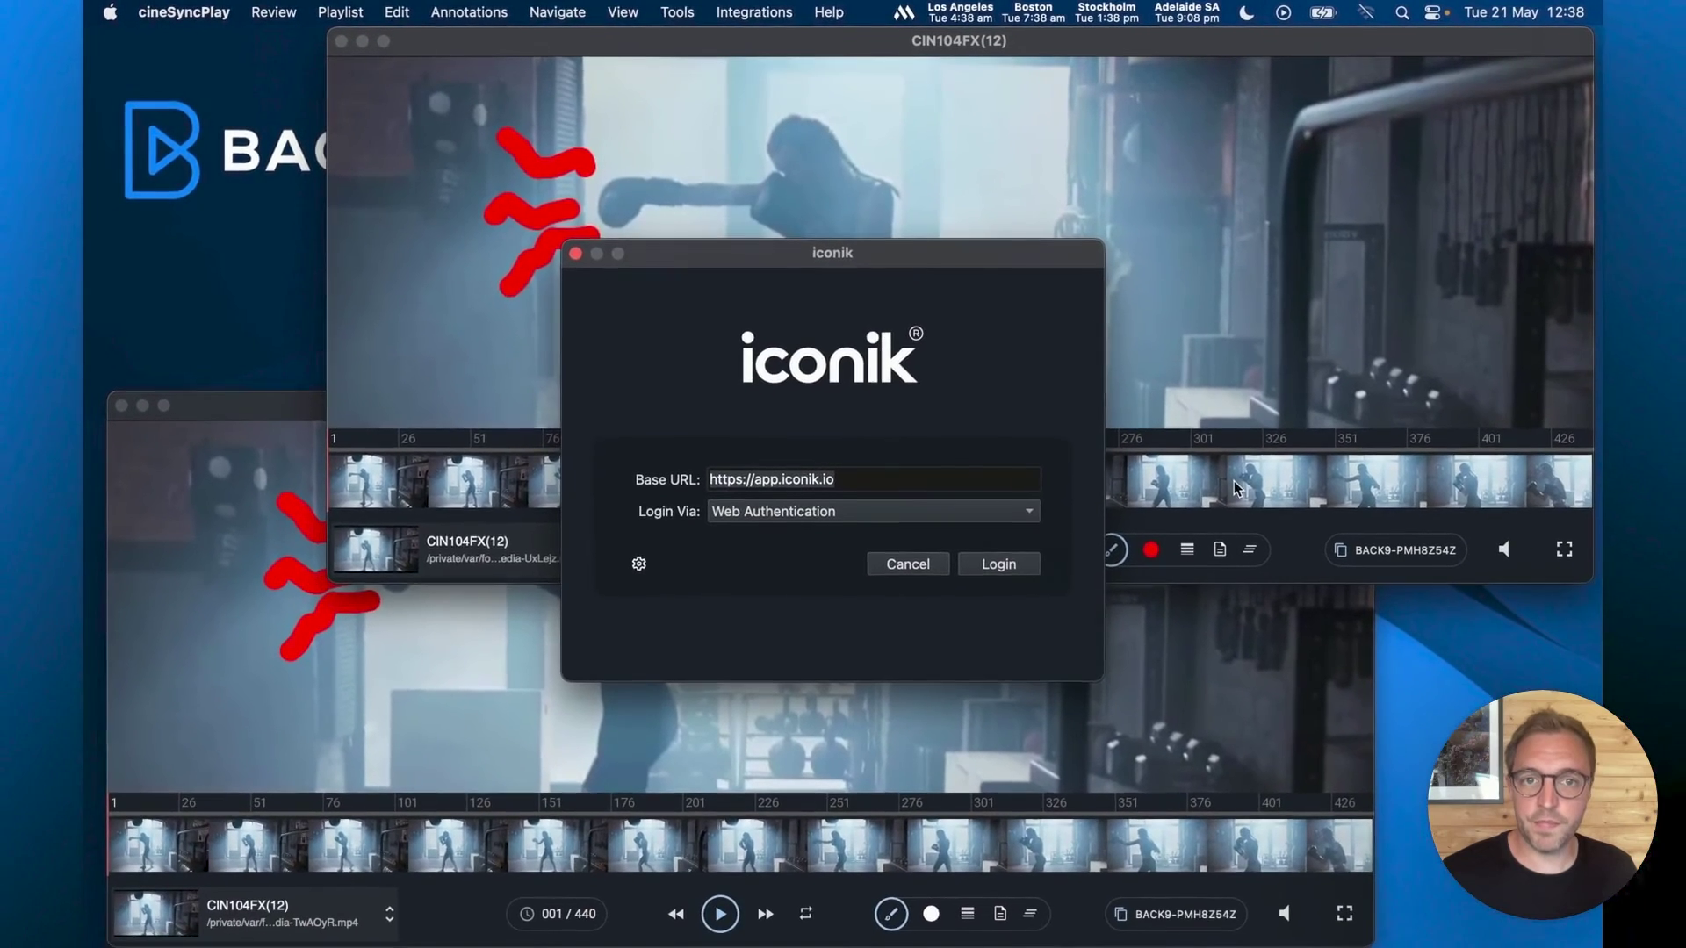
pyautogui.moveTo(842, 300); pyautogui.dragTo(644, 263)
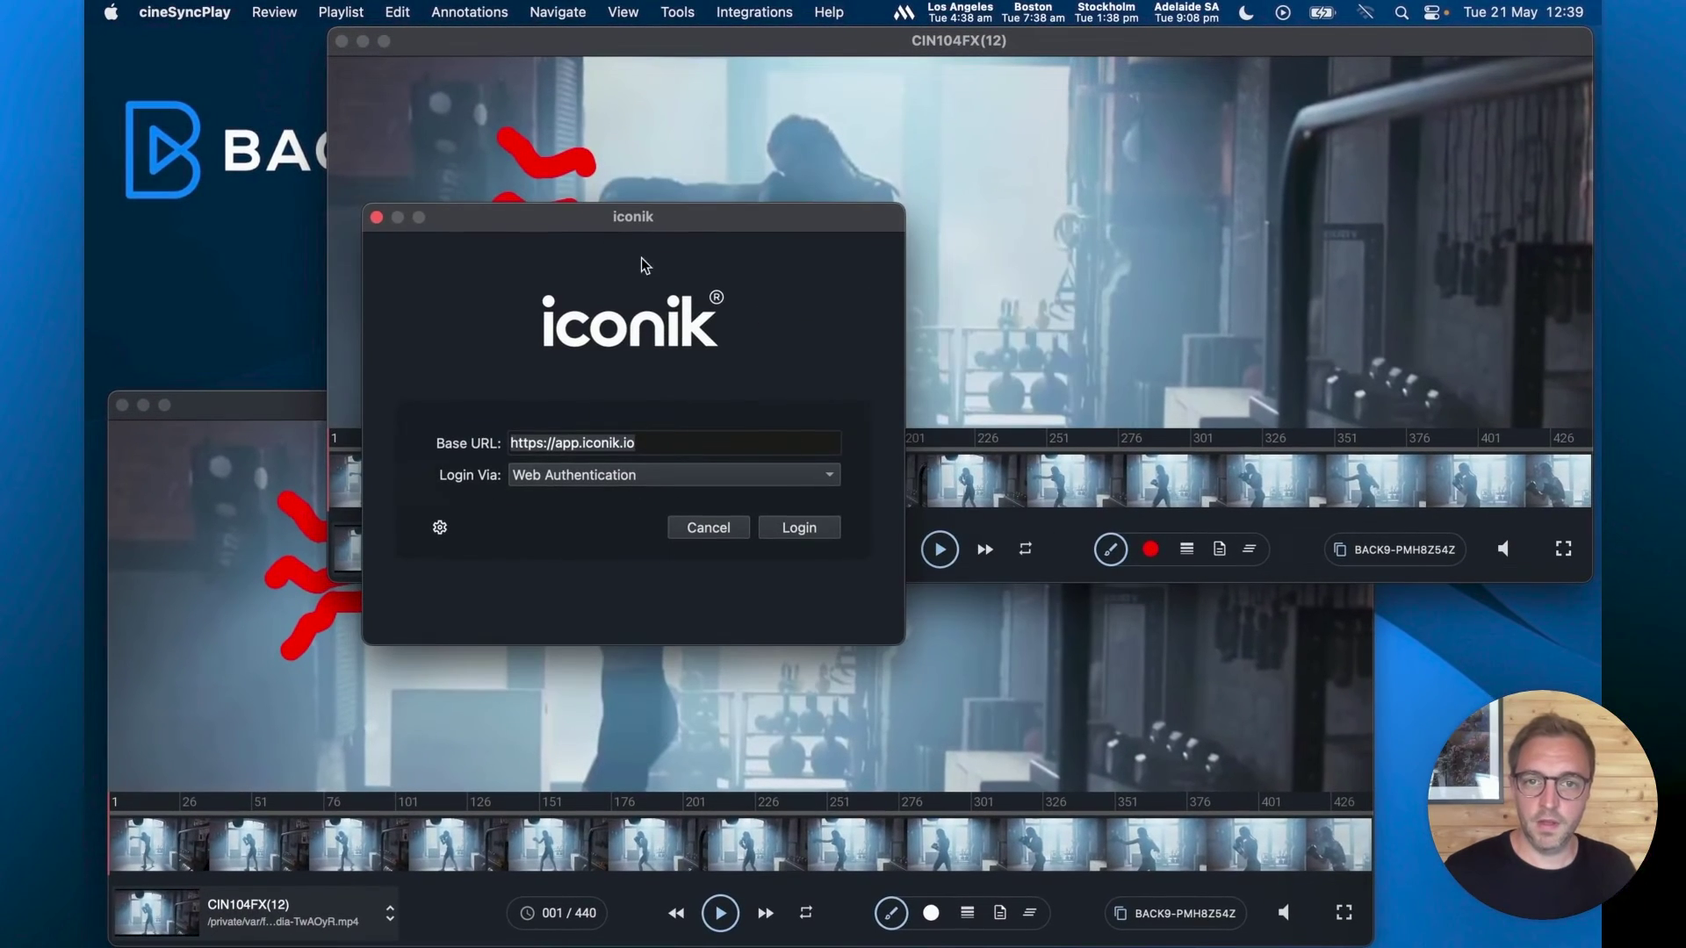
pyautogui.click(799, 527)
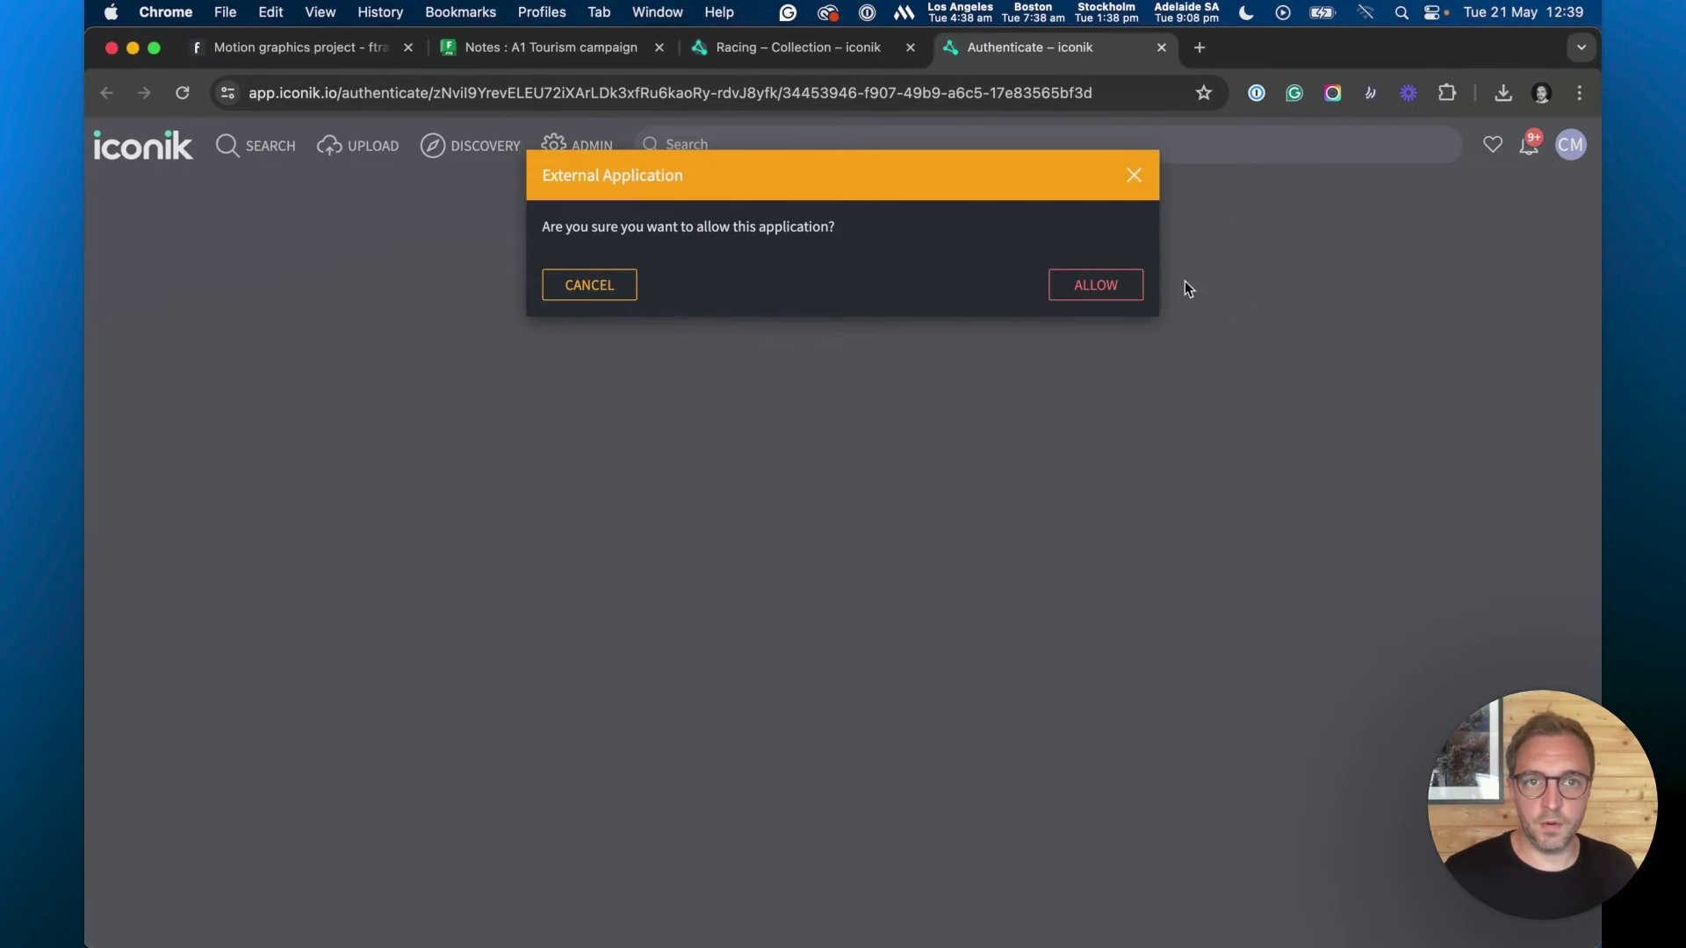
pyautogui.click(1109, 289)
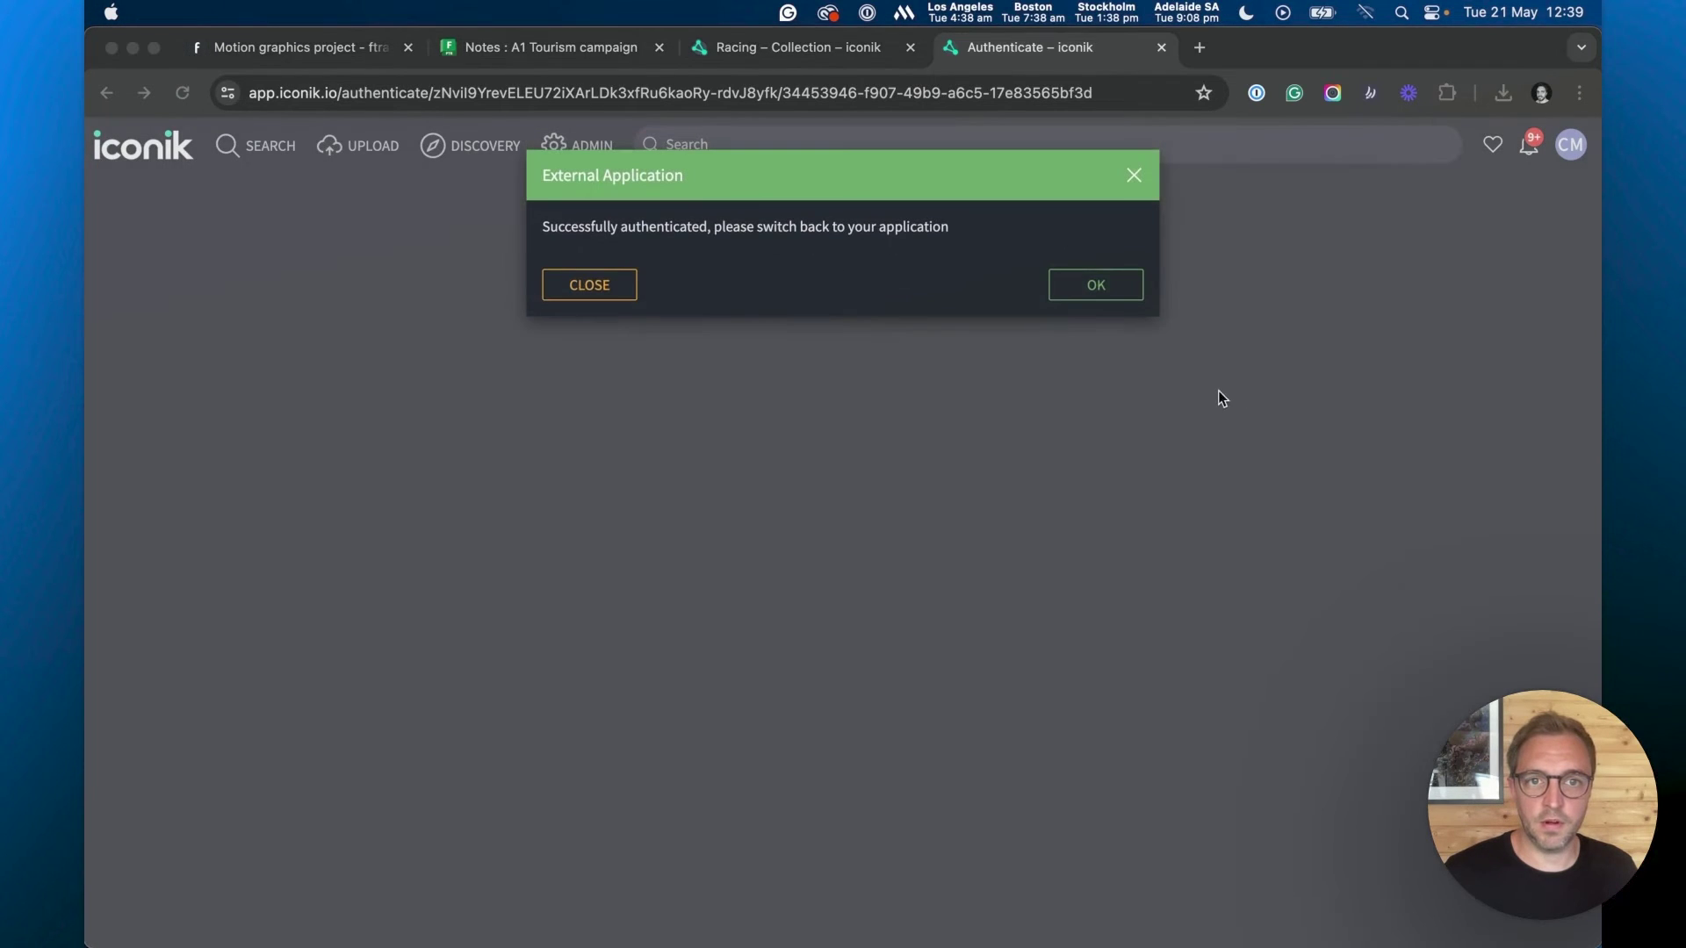
# Step: Return from the authentication page to cineSync's iconik media browser and open the Racing collection under Production
pyautogui.click(1131, 289)
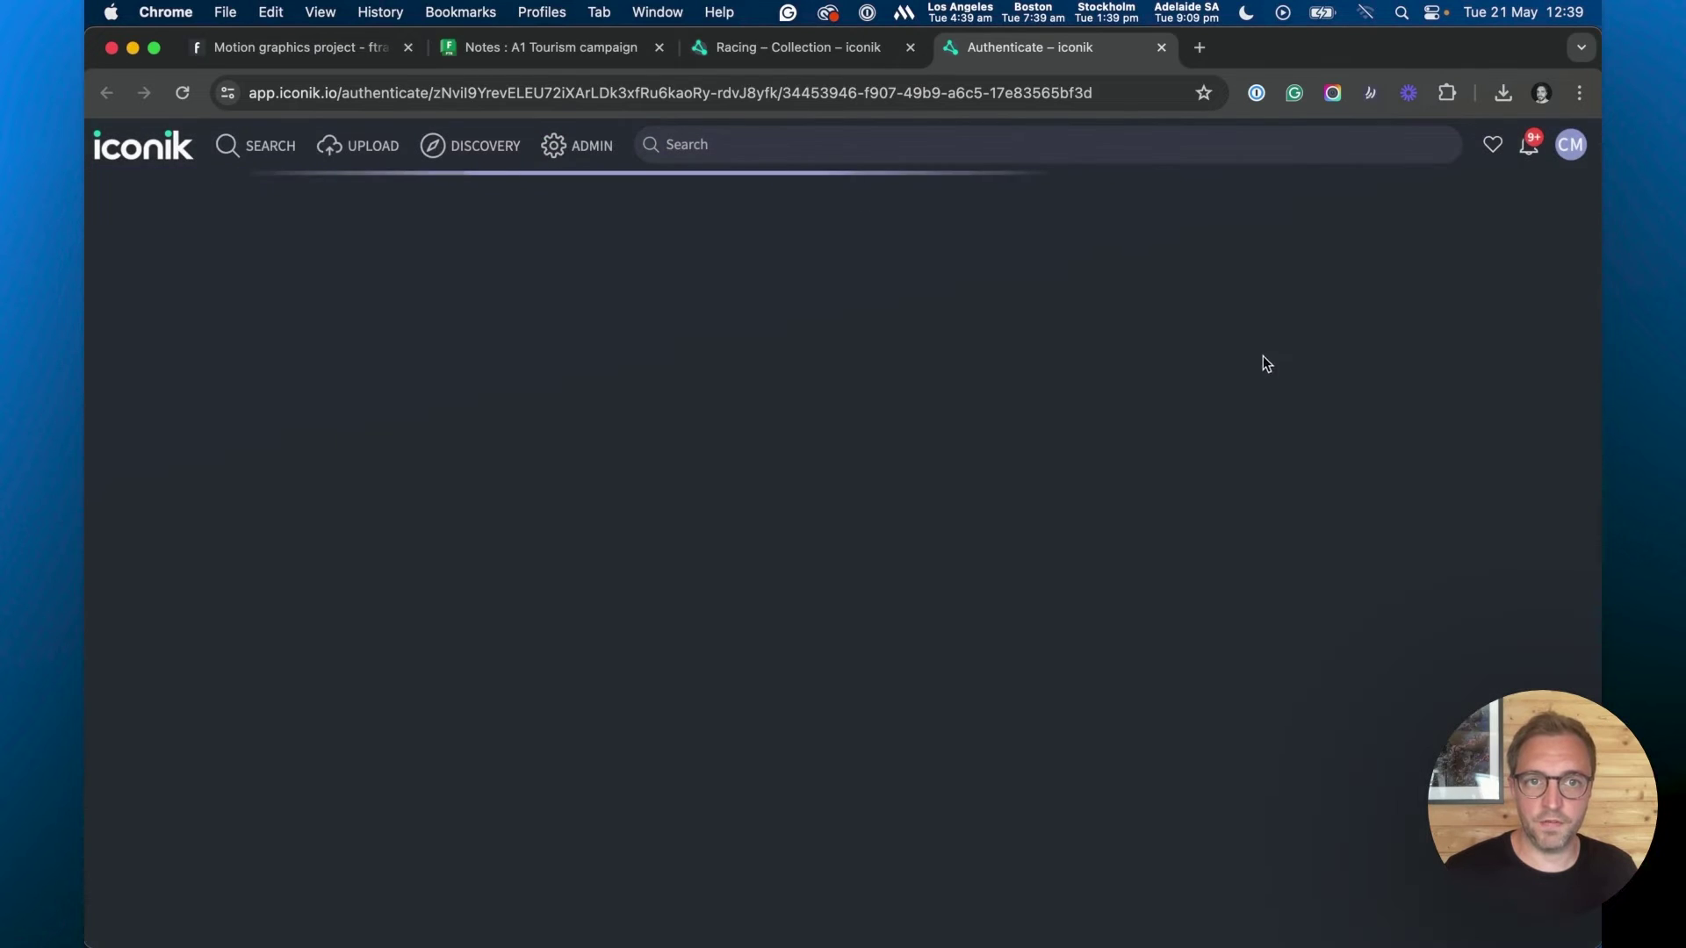
pyautogui.click(133, 48)
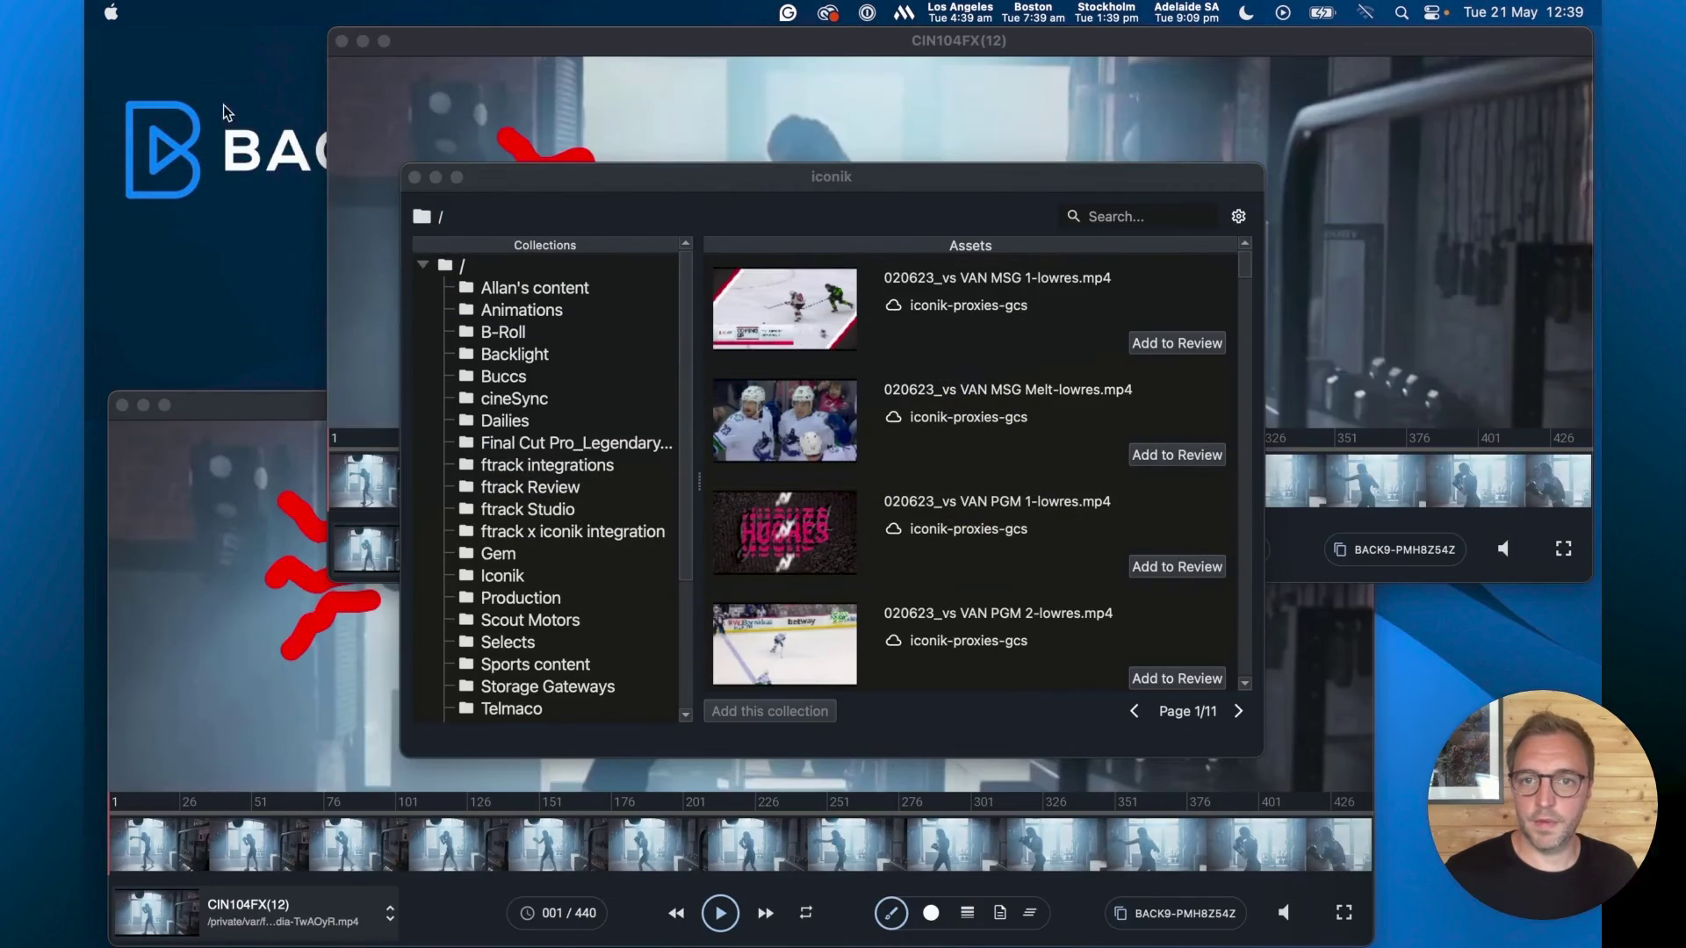
pyautogui.moveTo(632, 178); pyautogui.dragTo(584, 155)
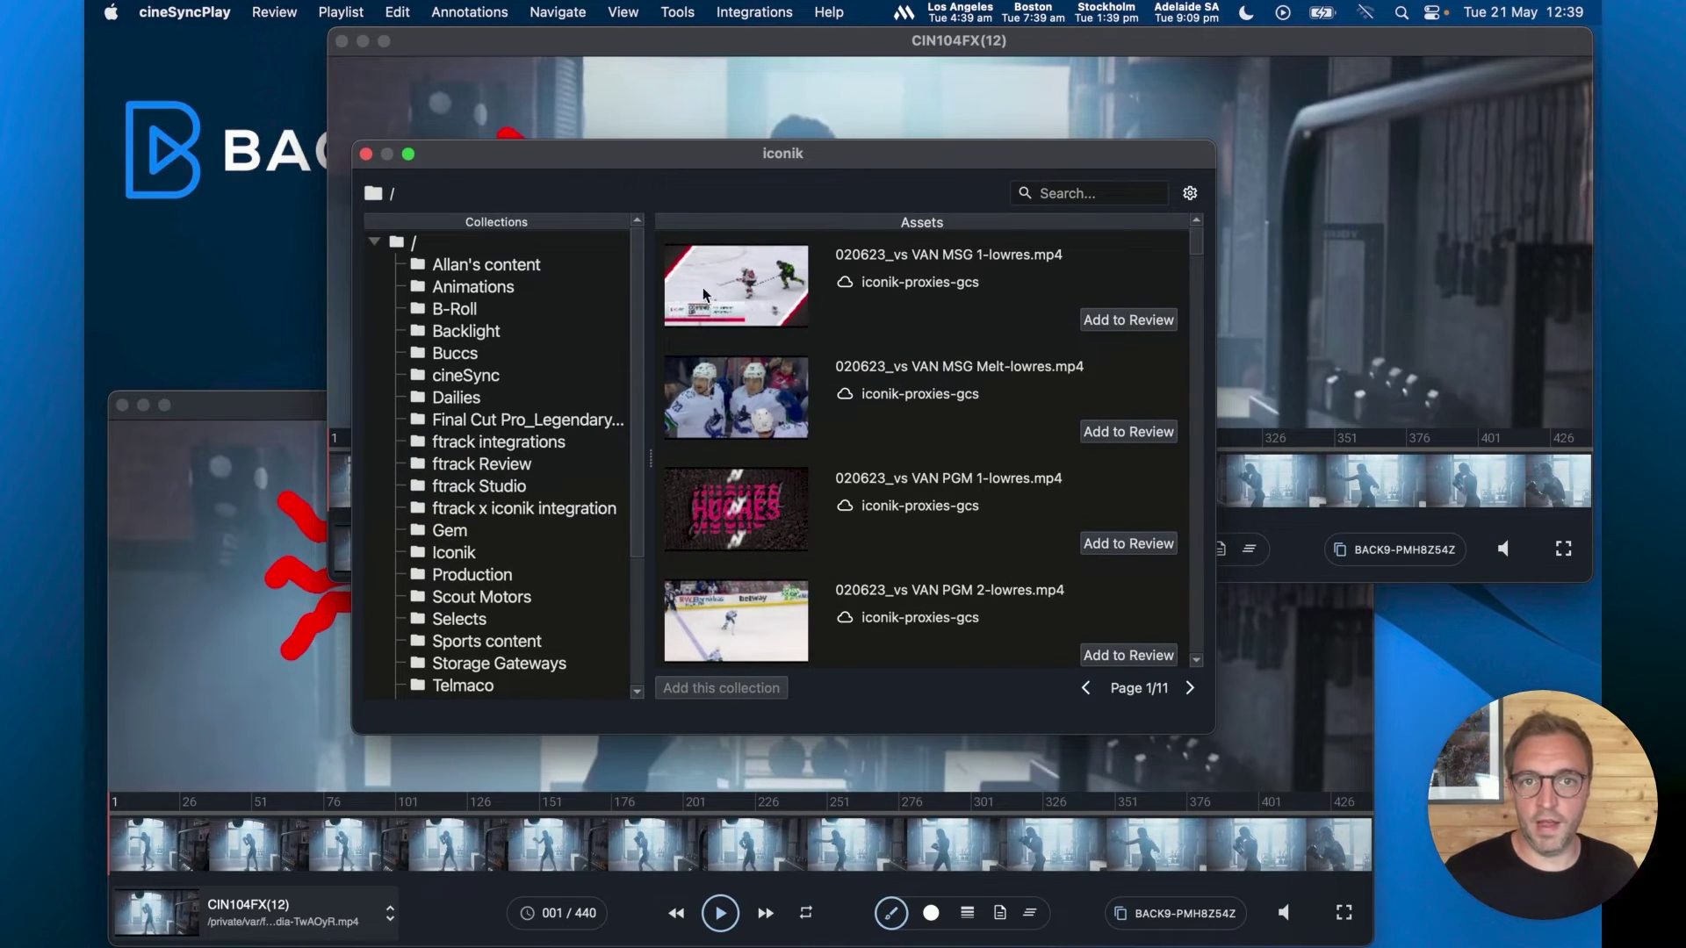
pyautogui.moveTo(710, 159); pyautogui.dragTo(672, 183)
pyautogui.scroll(-4, 442, 522)
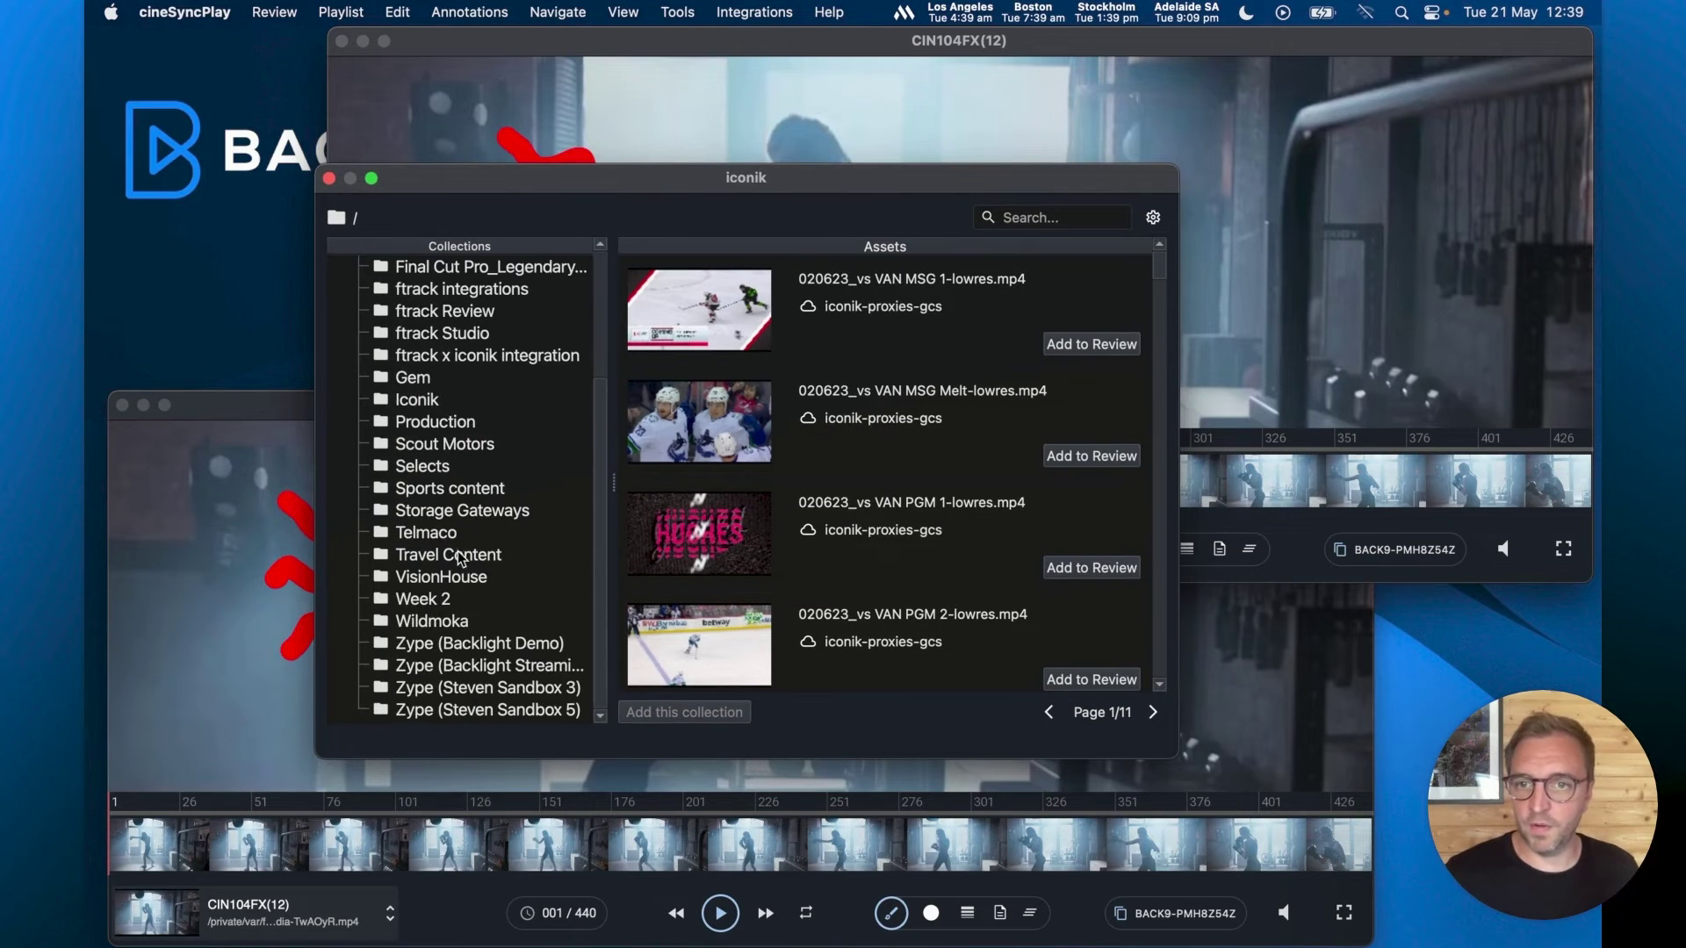
pyautogui.click(425, 423)
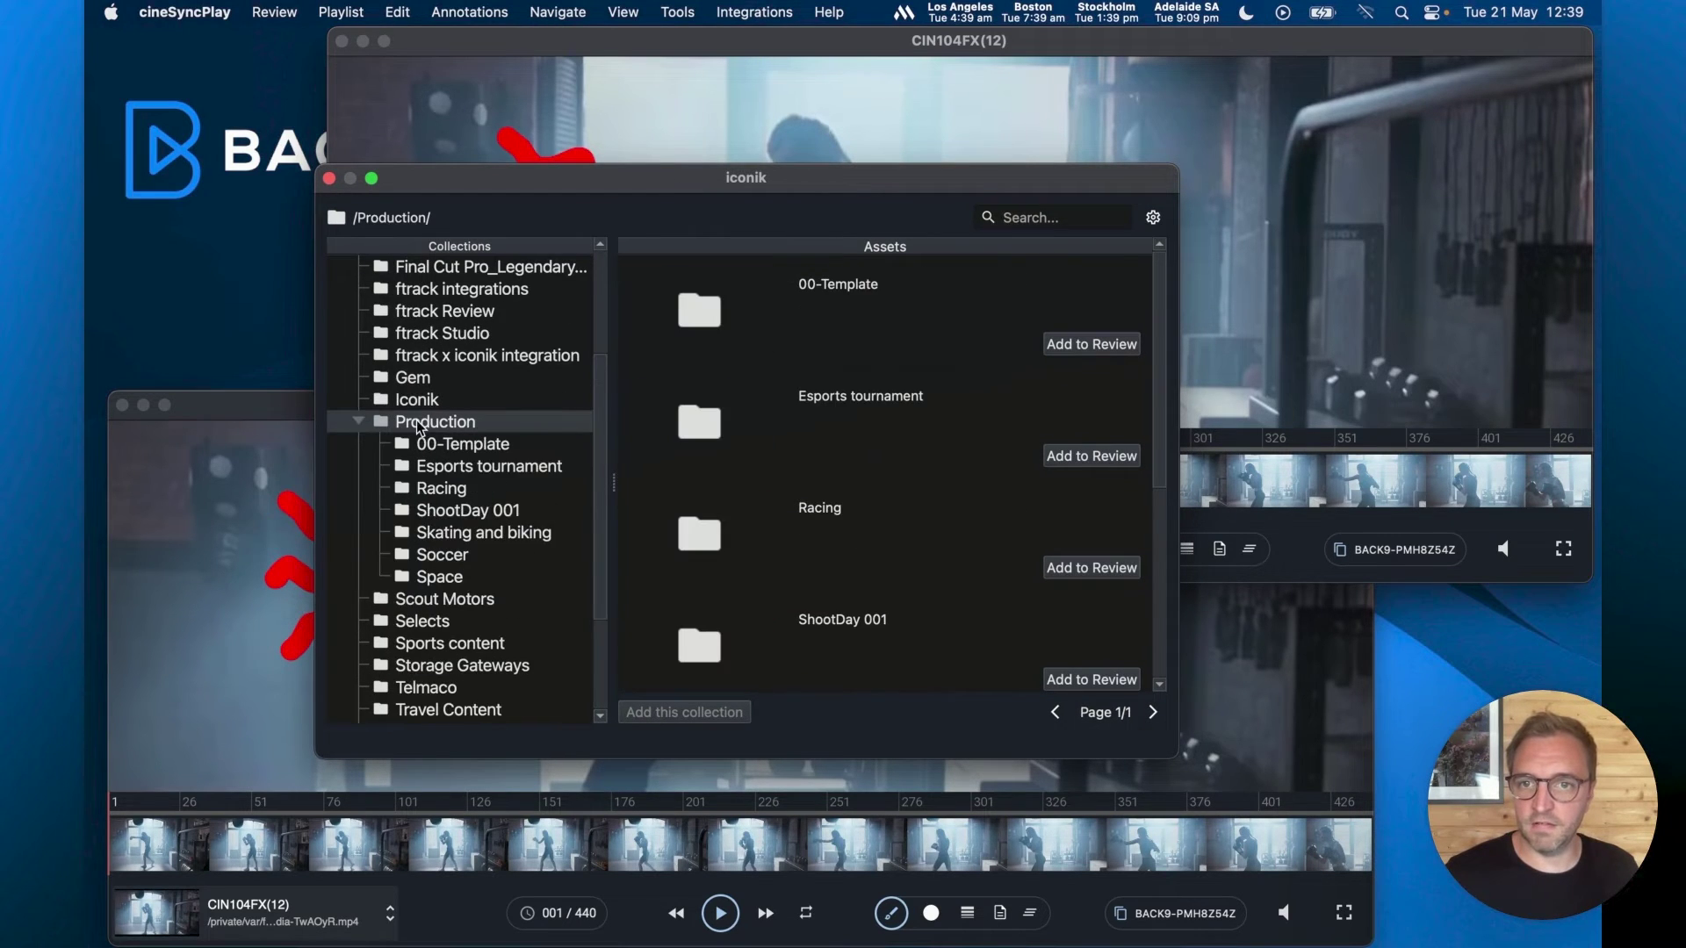
pyautogui.click(443, 494)
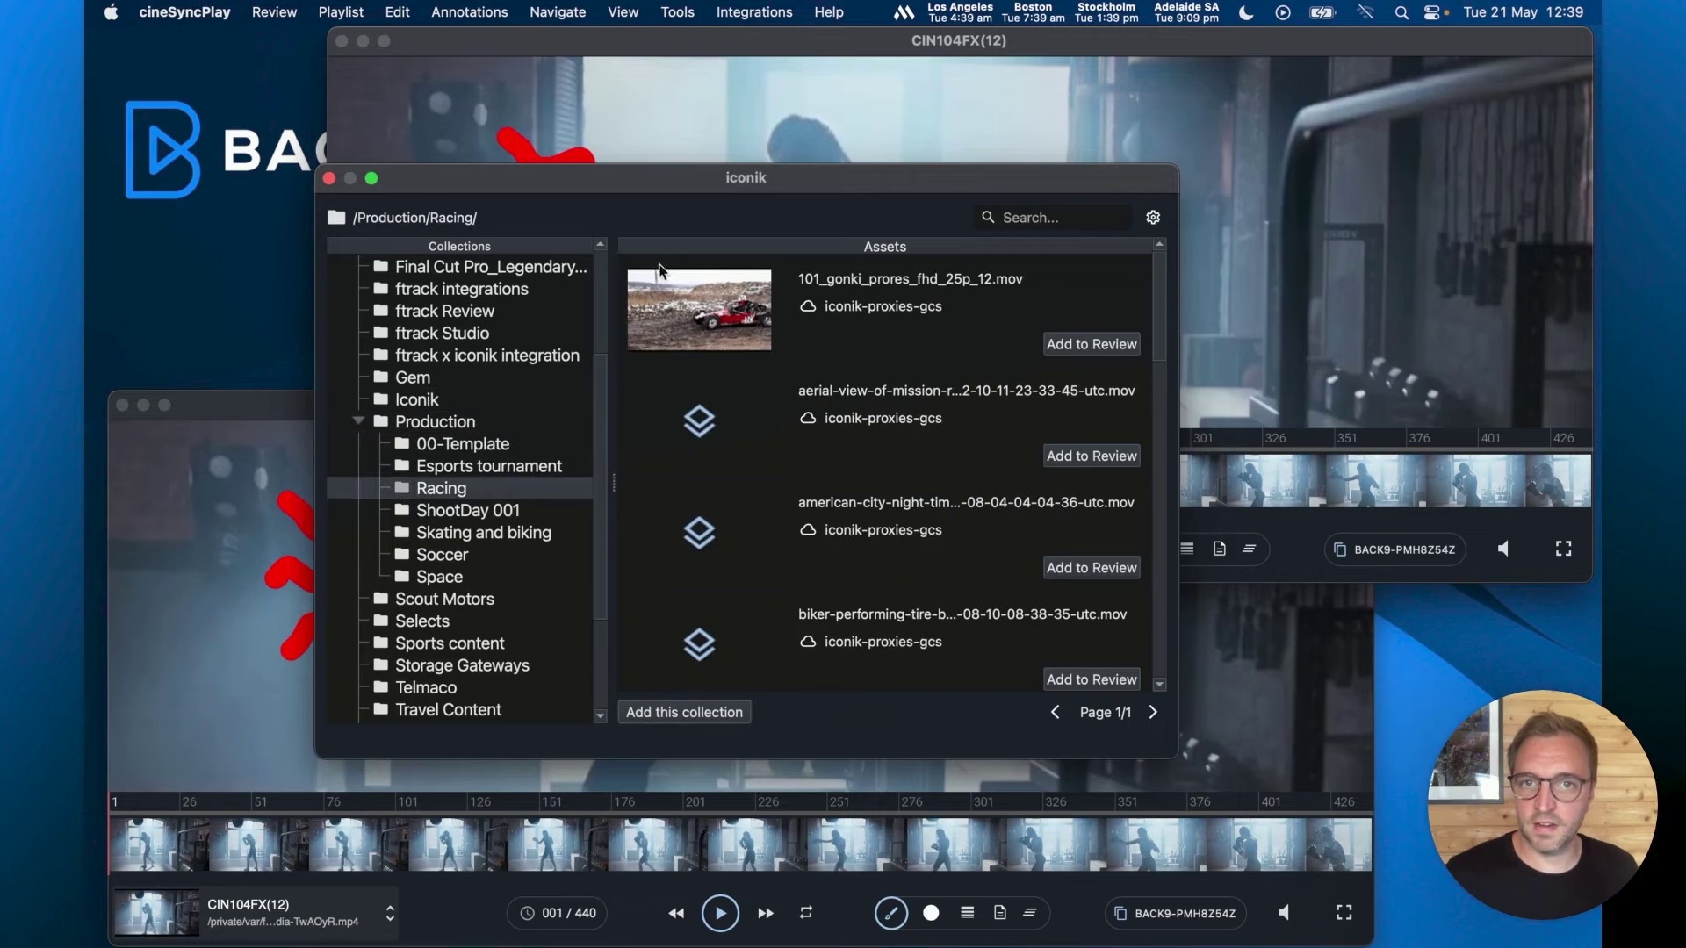
# Step: Add the biker tire-burnout clip from the Racing collection to the review and close the iconik media browser
pyautogui.moveTo(689, 182); pyautogui.dragTo(527, 163)
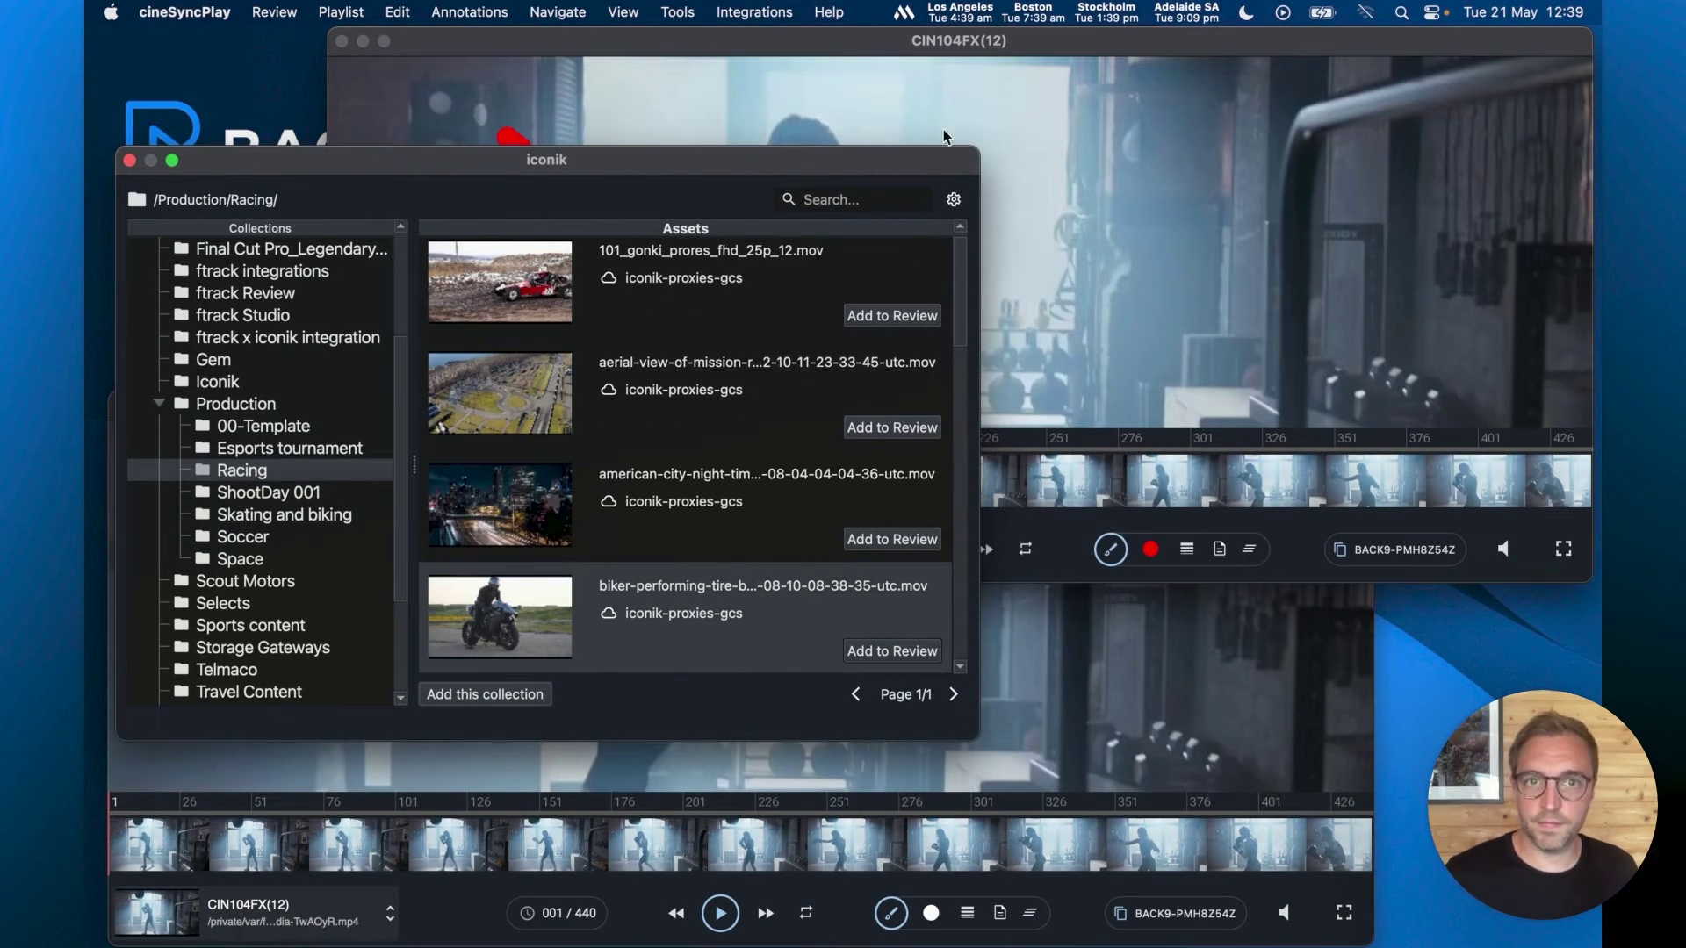
pyautogui.click(902, 654)
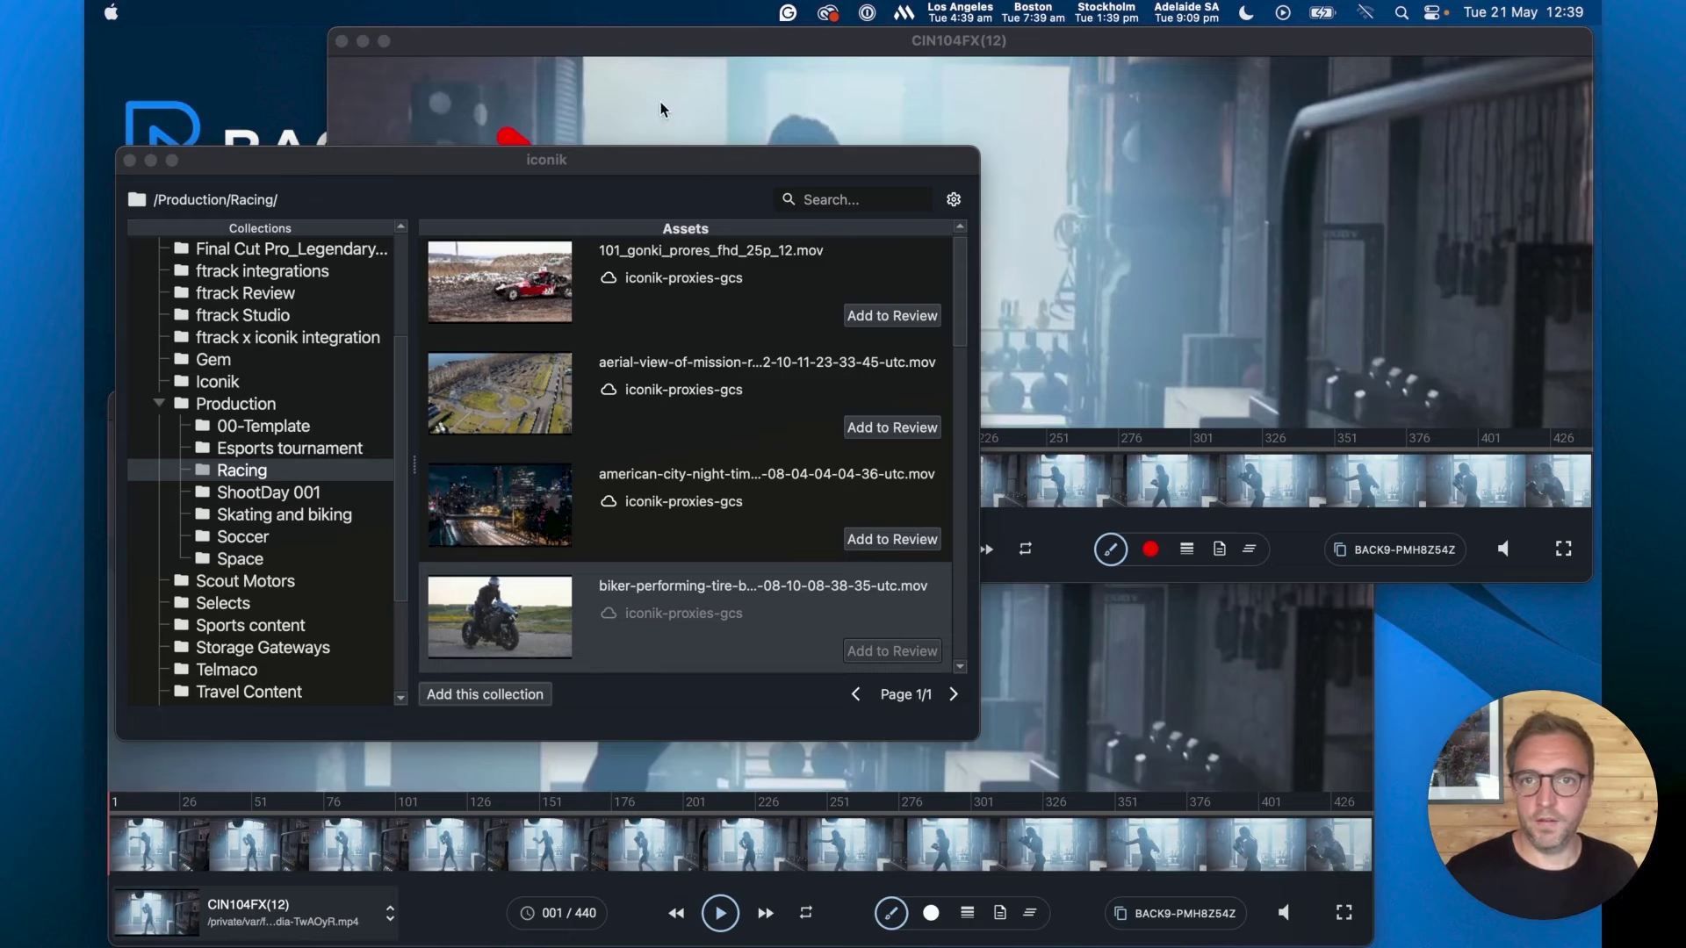
pyautogui.click(129, 161)
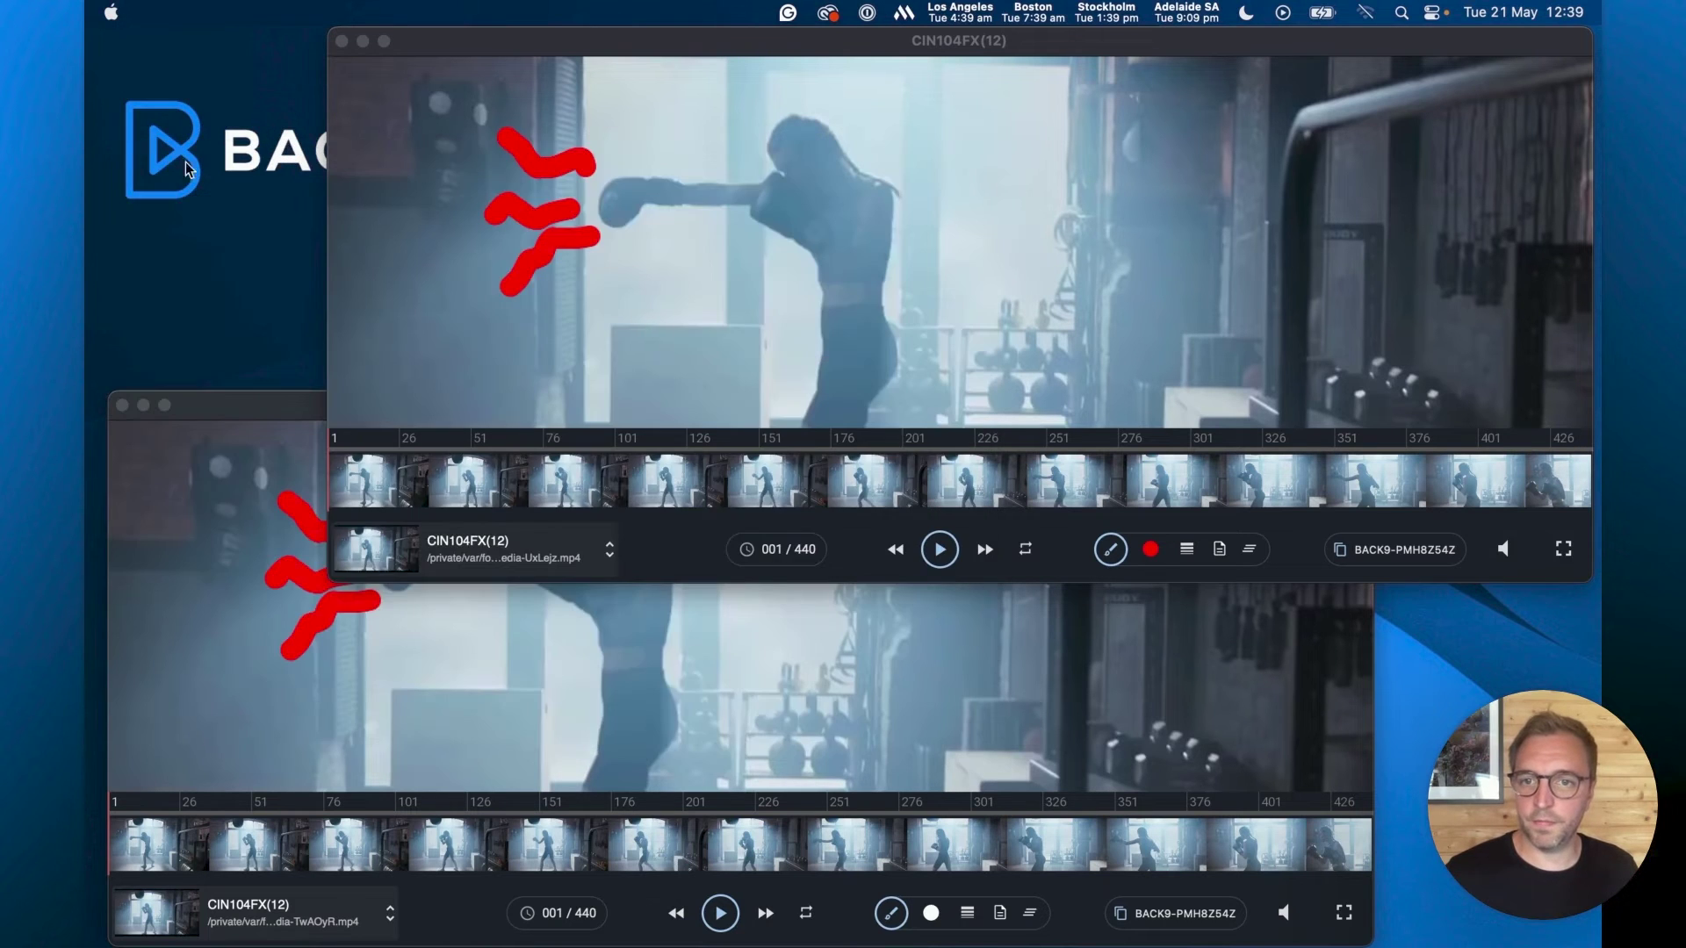
# Step: Switch the review to the biker tire-burnout clip and move the playhead to frame 155
pyautogui.click(493, 562)
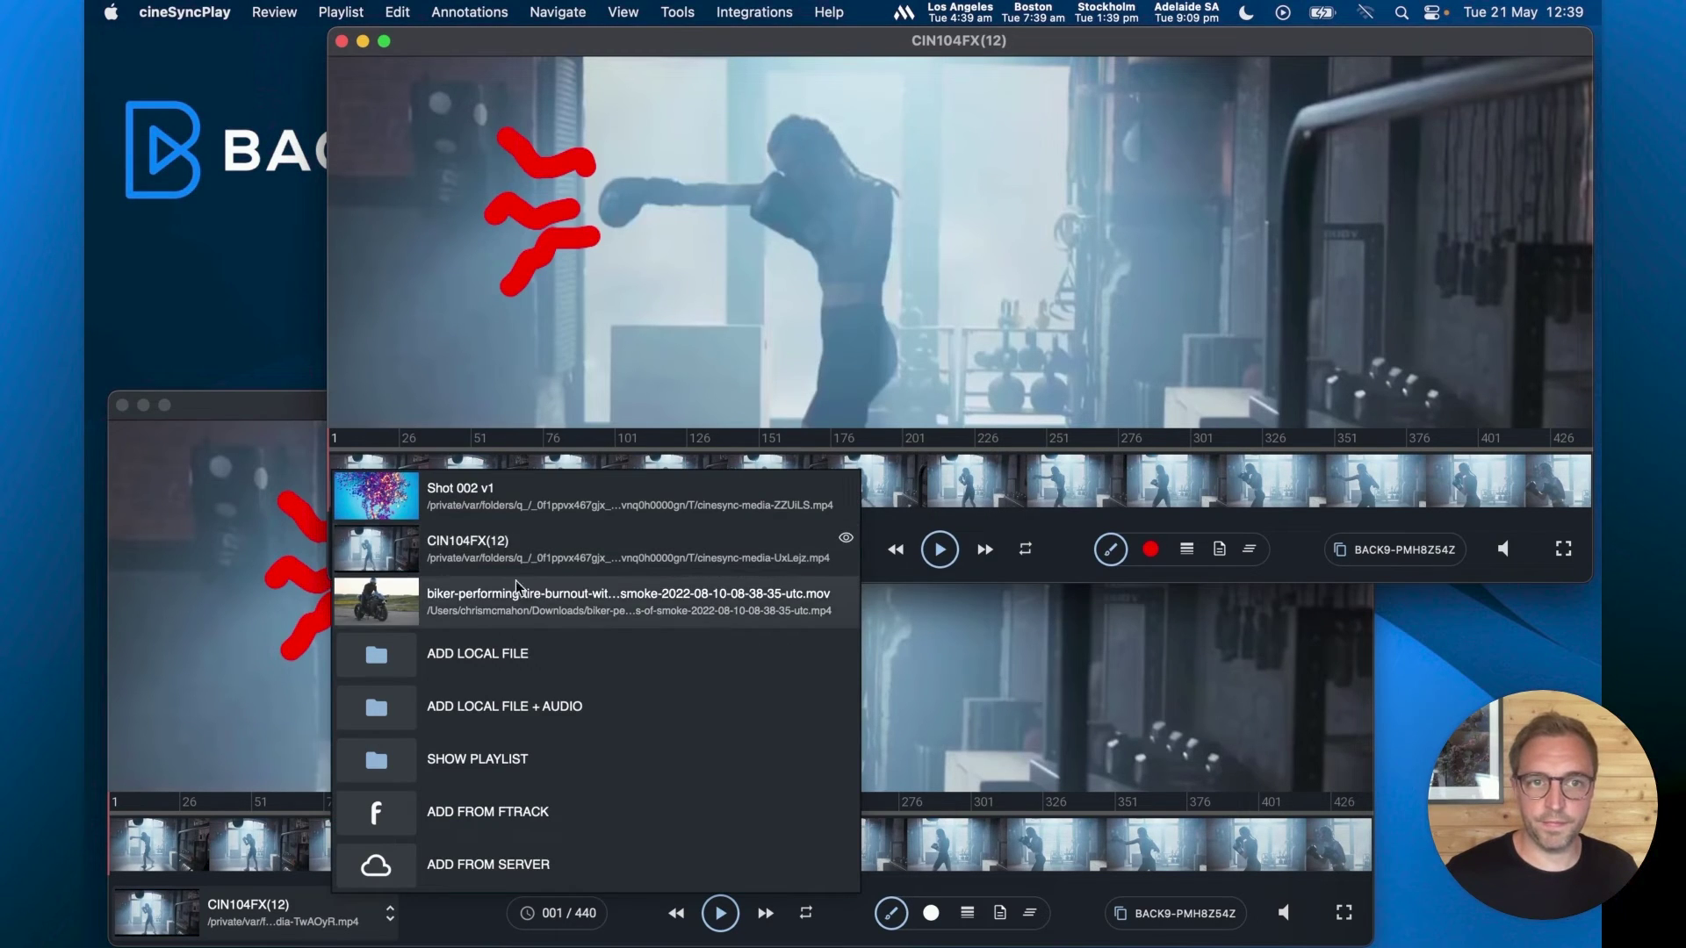
pyautogui.click(530, 614)
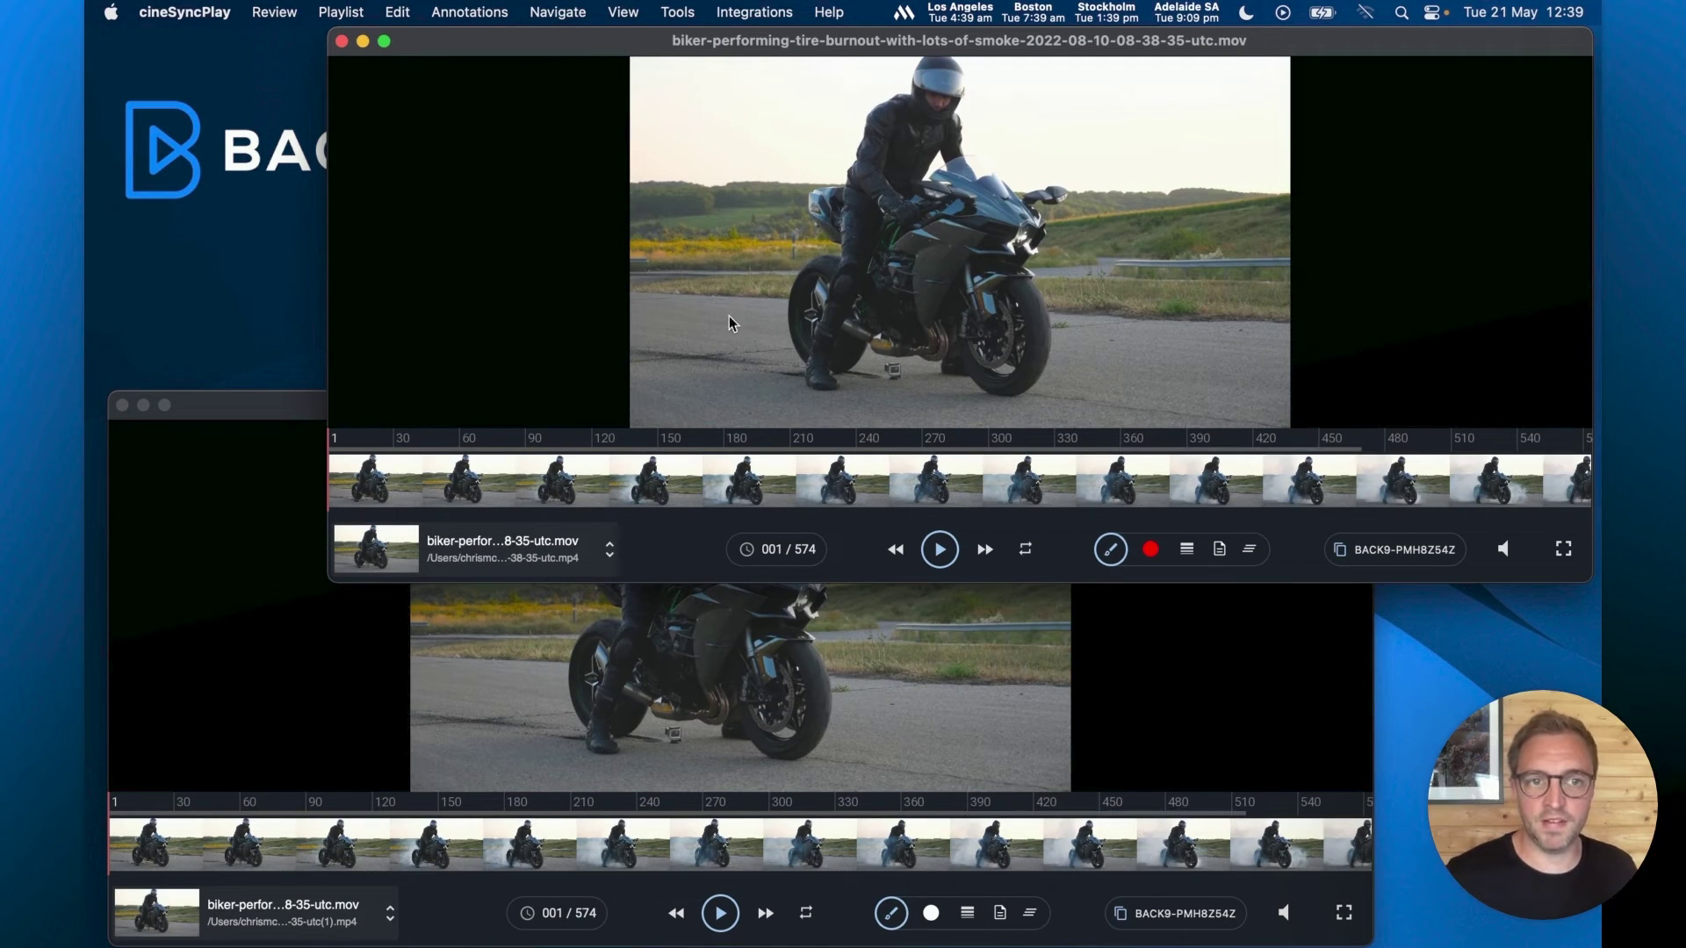
pyautogui.moveTo(621, 514)
pyautogui.mouseDown()
pyautogui.moveTo(776, 500)
pyautogui.moveTo(553, 487)
pyautogui.moveTo(764, 487)
pyautogui.moveTo(670, 507)
pyautogui.mouseUp()
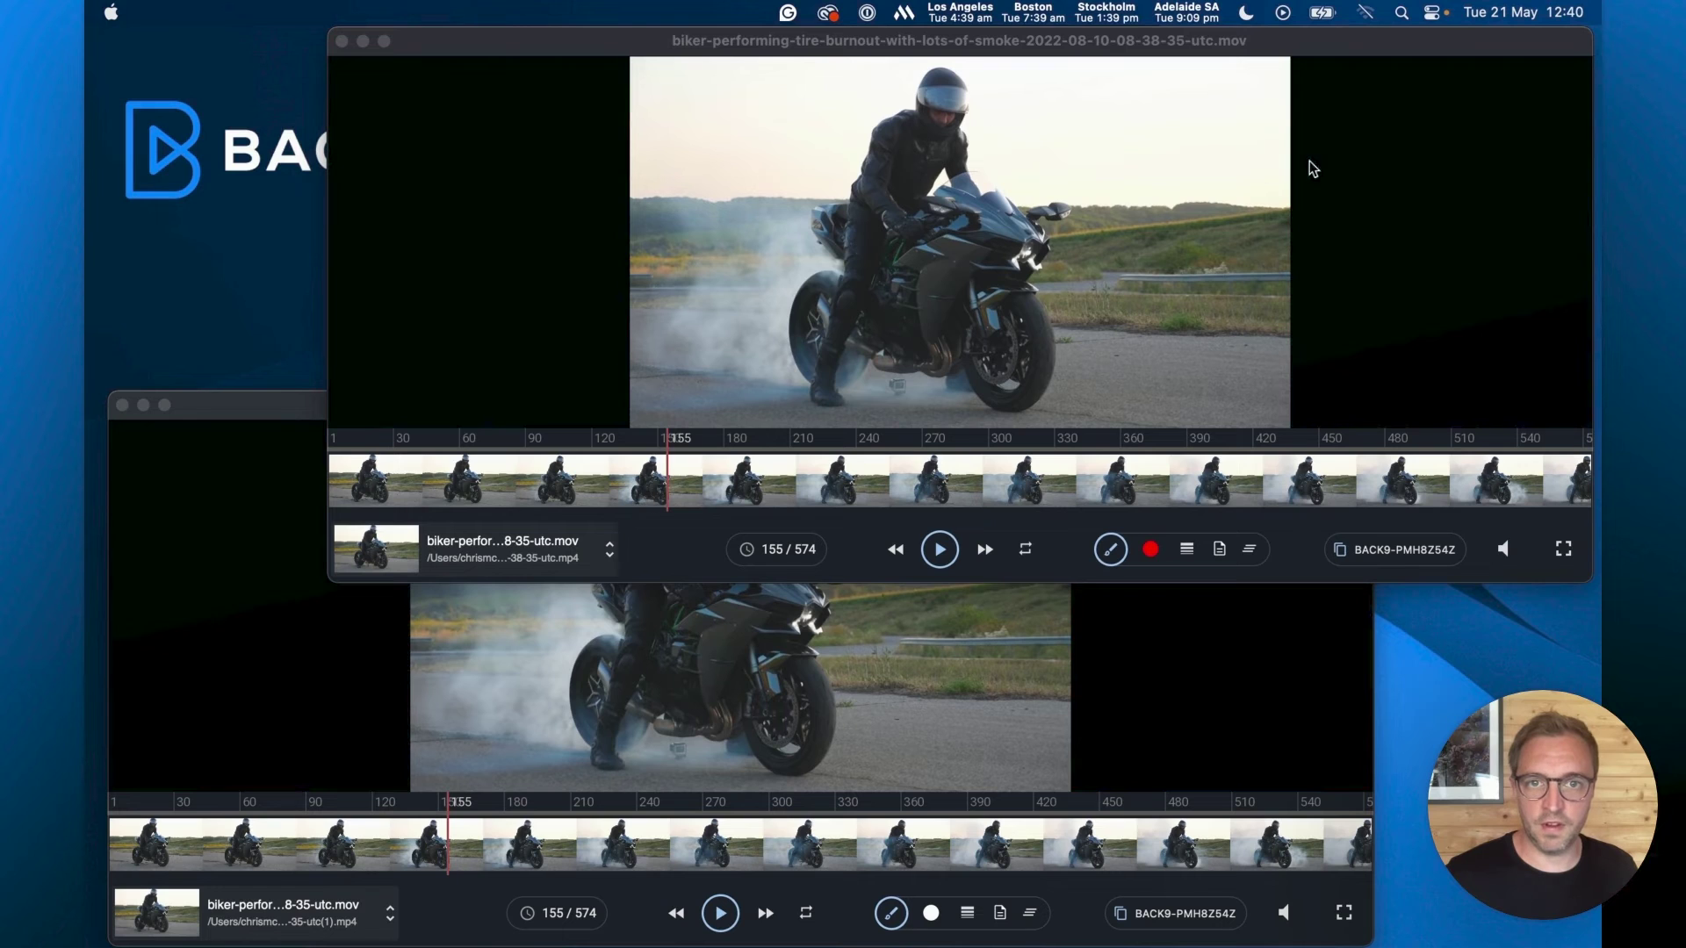
# Step: Draw a red square annotation with a 4px line around the small webcam on the ground beneath the motorbike
pyautogui.moveTo(1044, 48); pyautogui.dragTo(934, 53)
pyautogui.click(1000, 549)
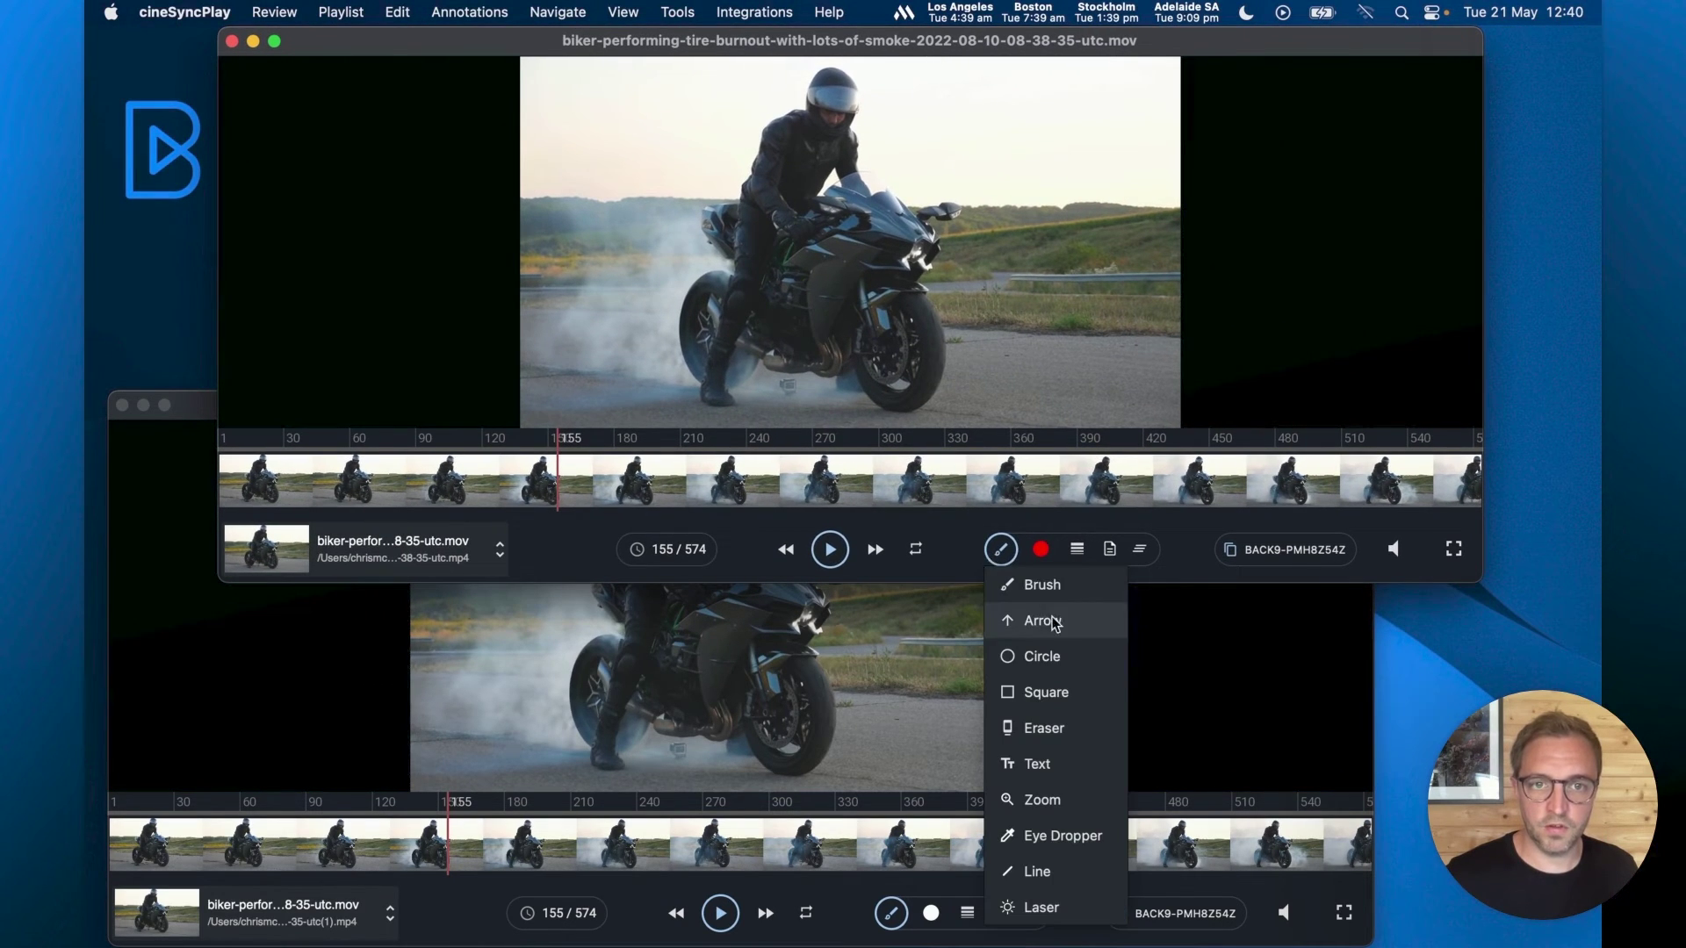
pyautogui.click(1053, 693)
pyautogui.click(1077, 550)
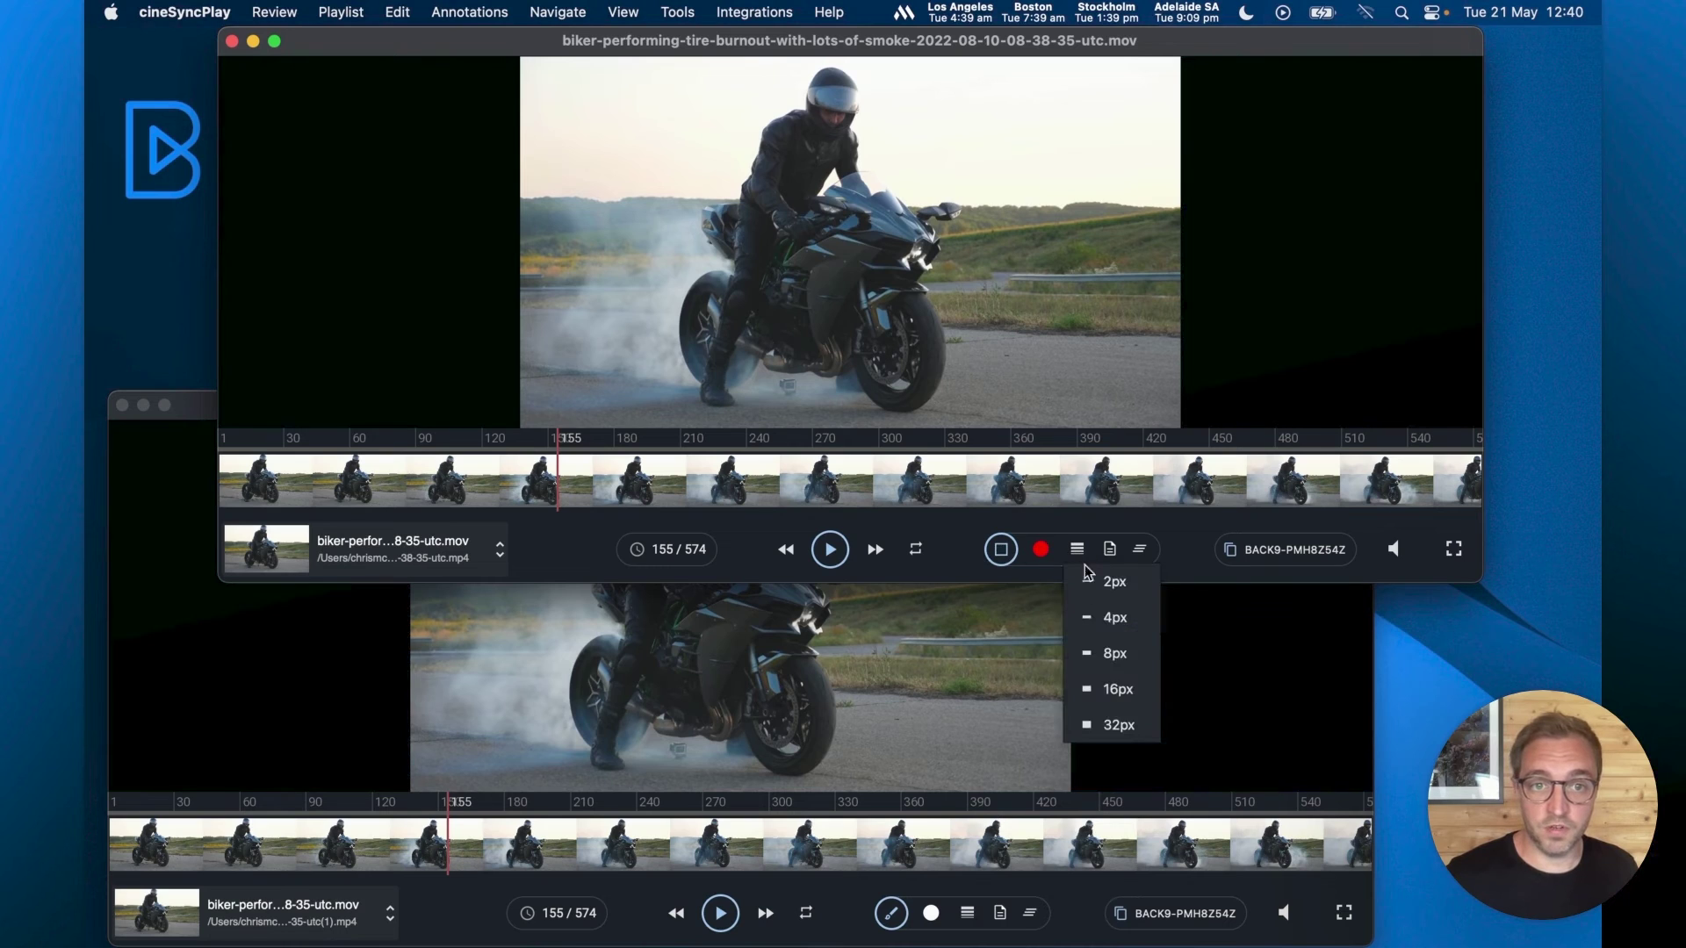
pyautogui.click(1119, 648)
pyautogui.click(1077, 550)
pyautogui.click(1103, 615)
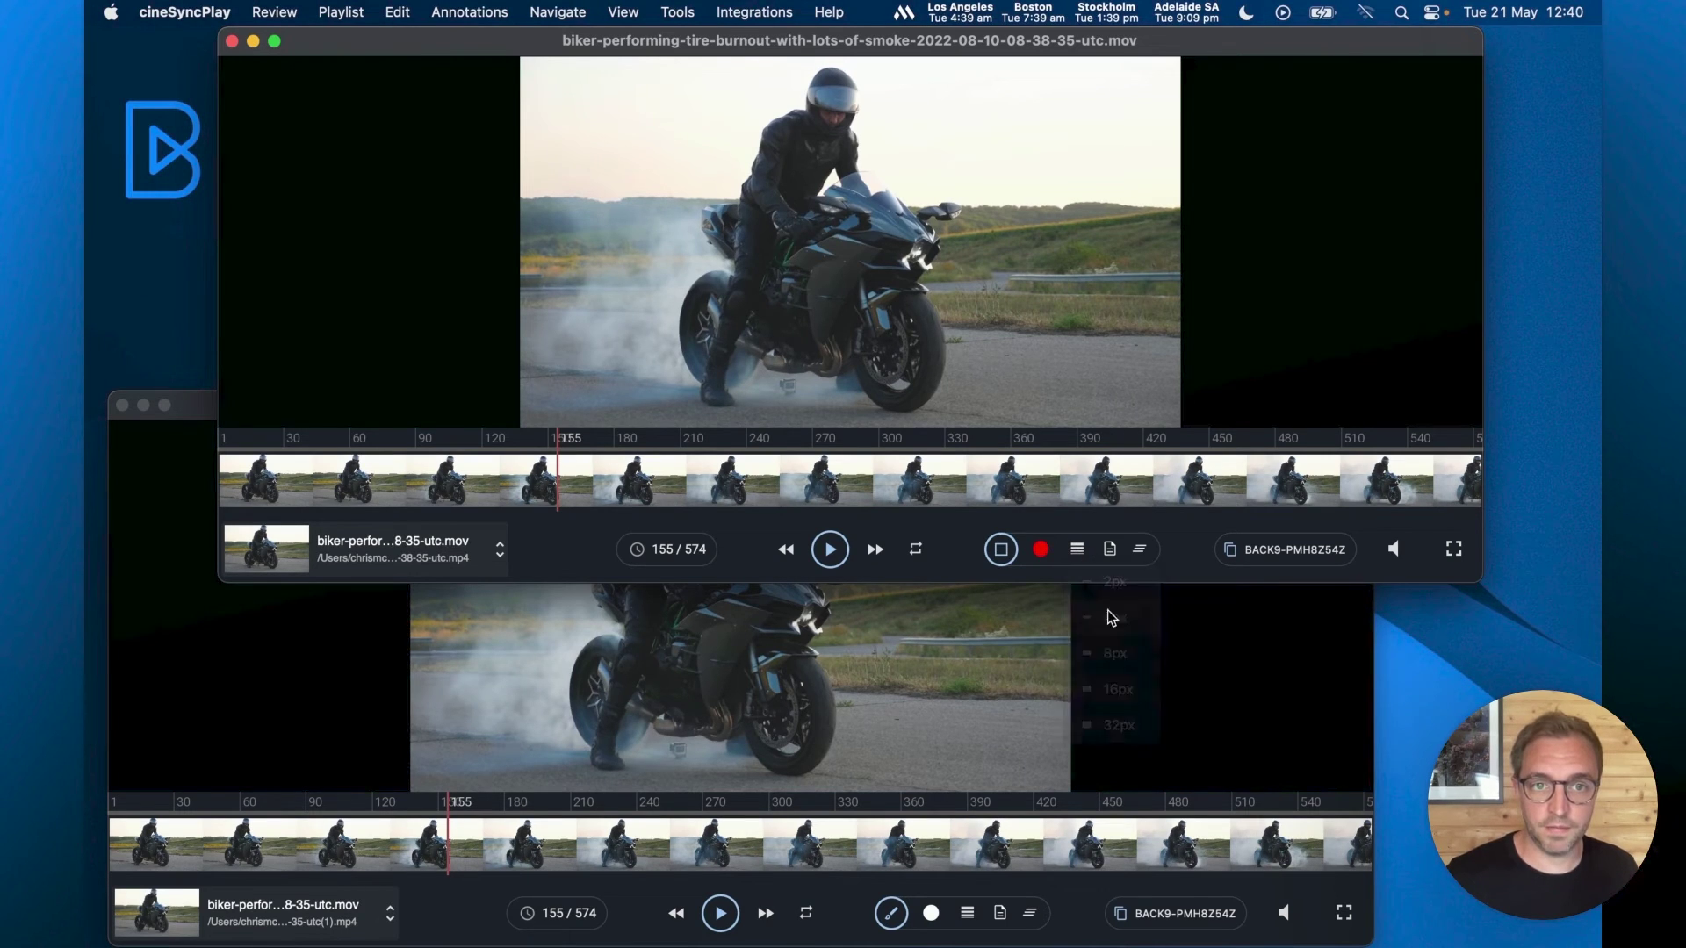
pyautogui.moveTo(761, 360); pyautogui.dragTo(819, 411)
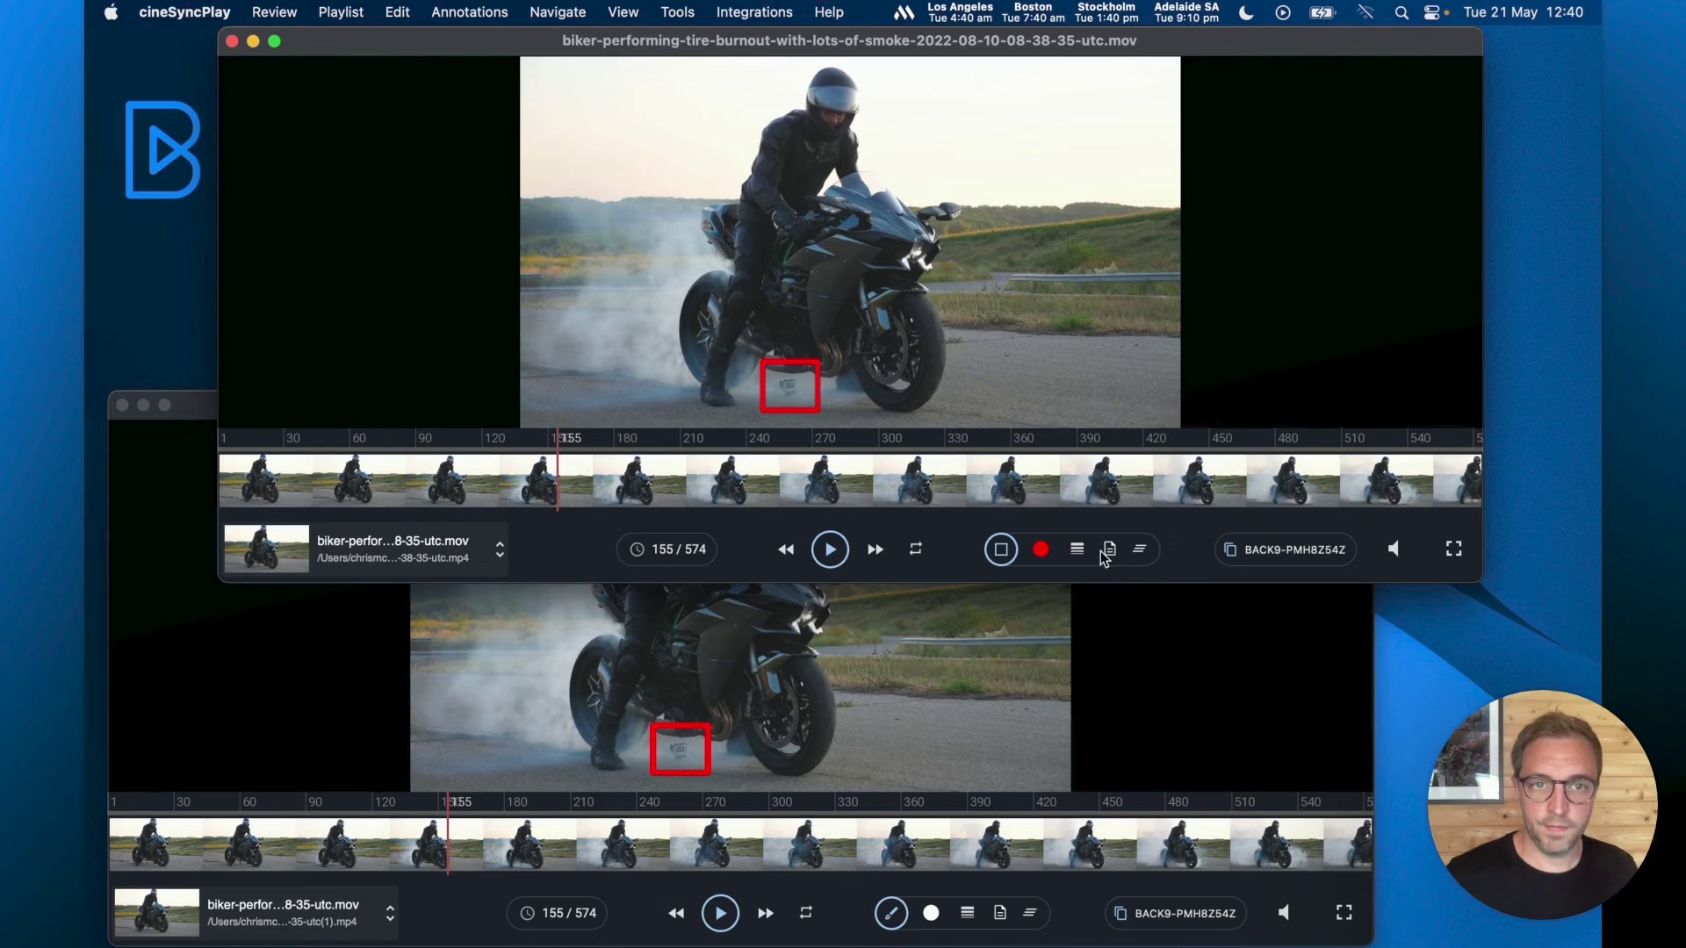
# Step: Add the frame note "Please remove this webcam." to frame 155 and close the notes
pyautogui.click(1108, 550)
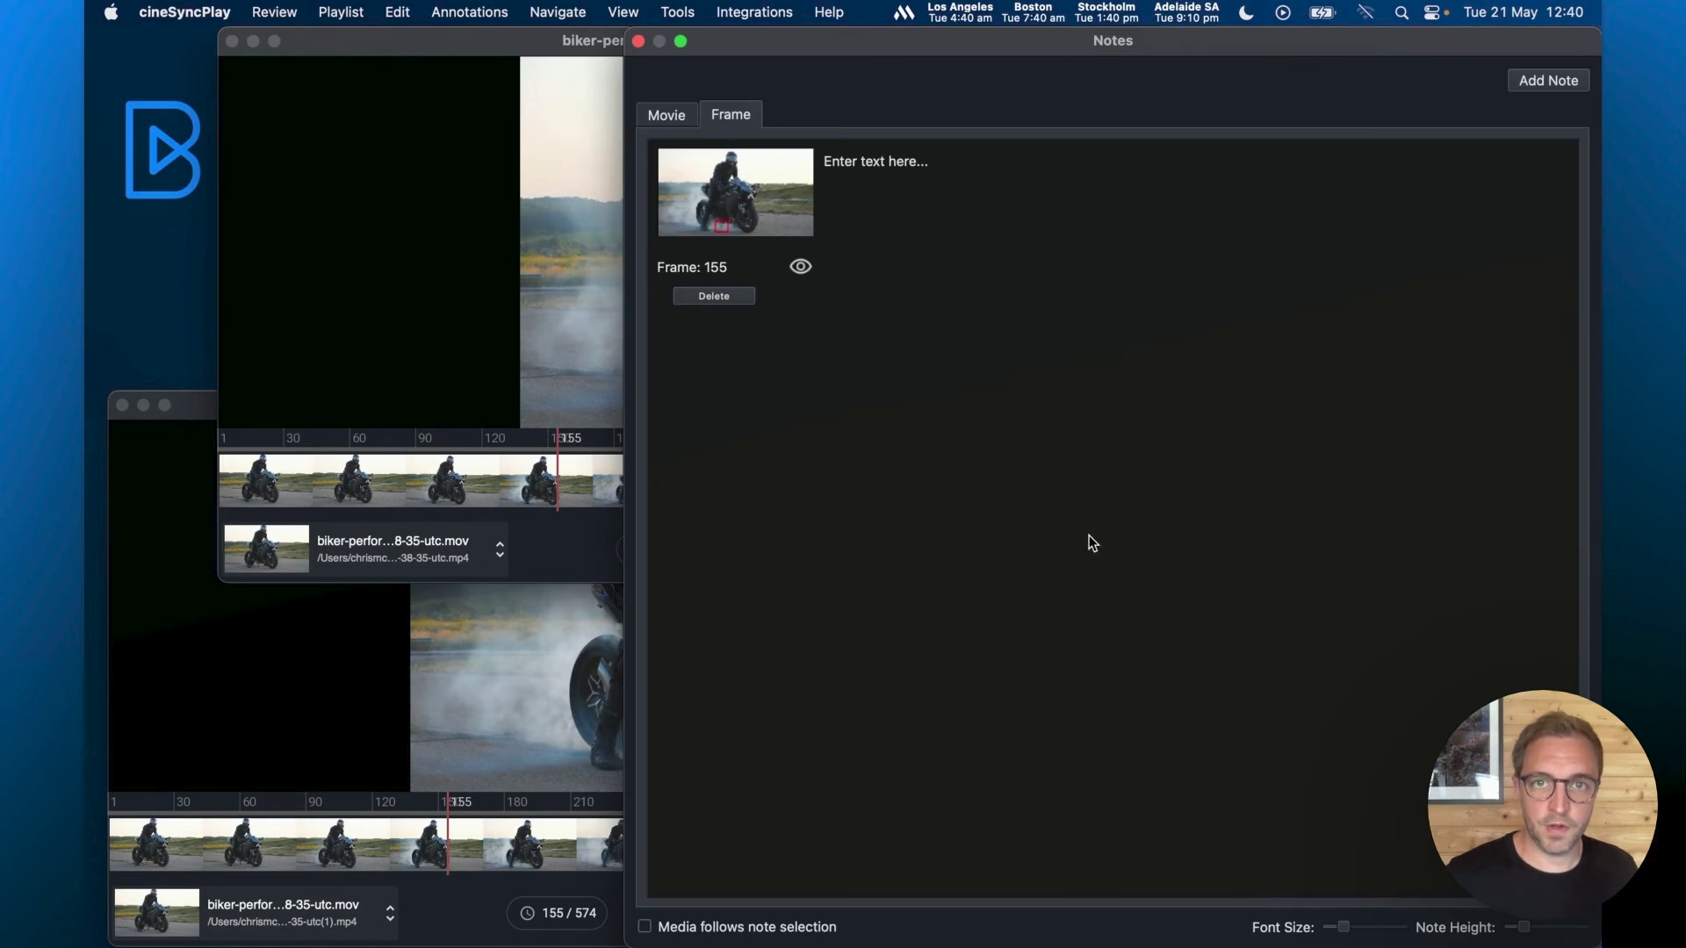
pyautogui.click(894, 175)
pyautogui.write('Please r')
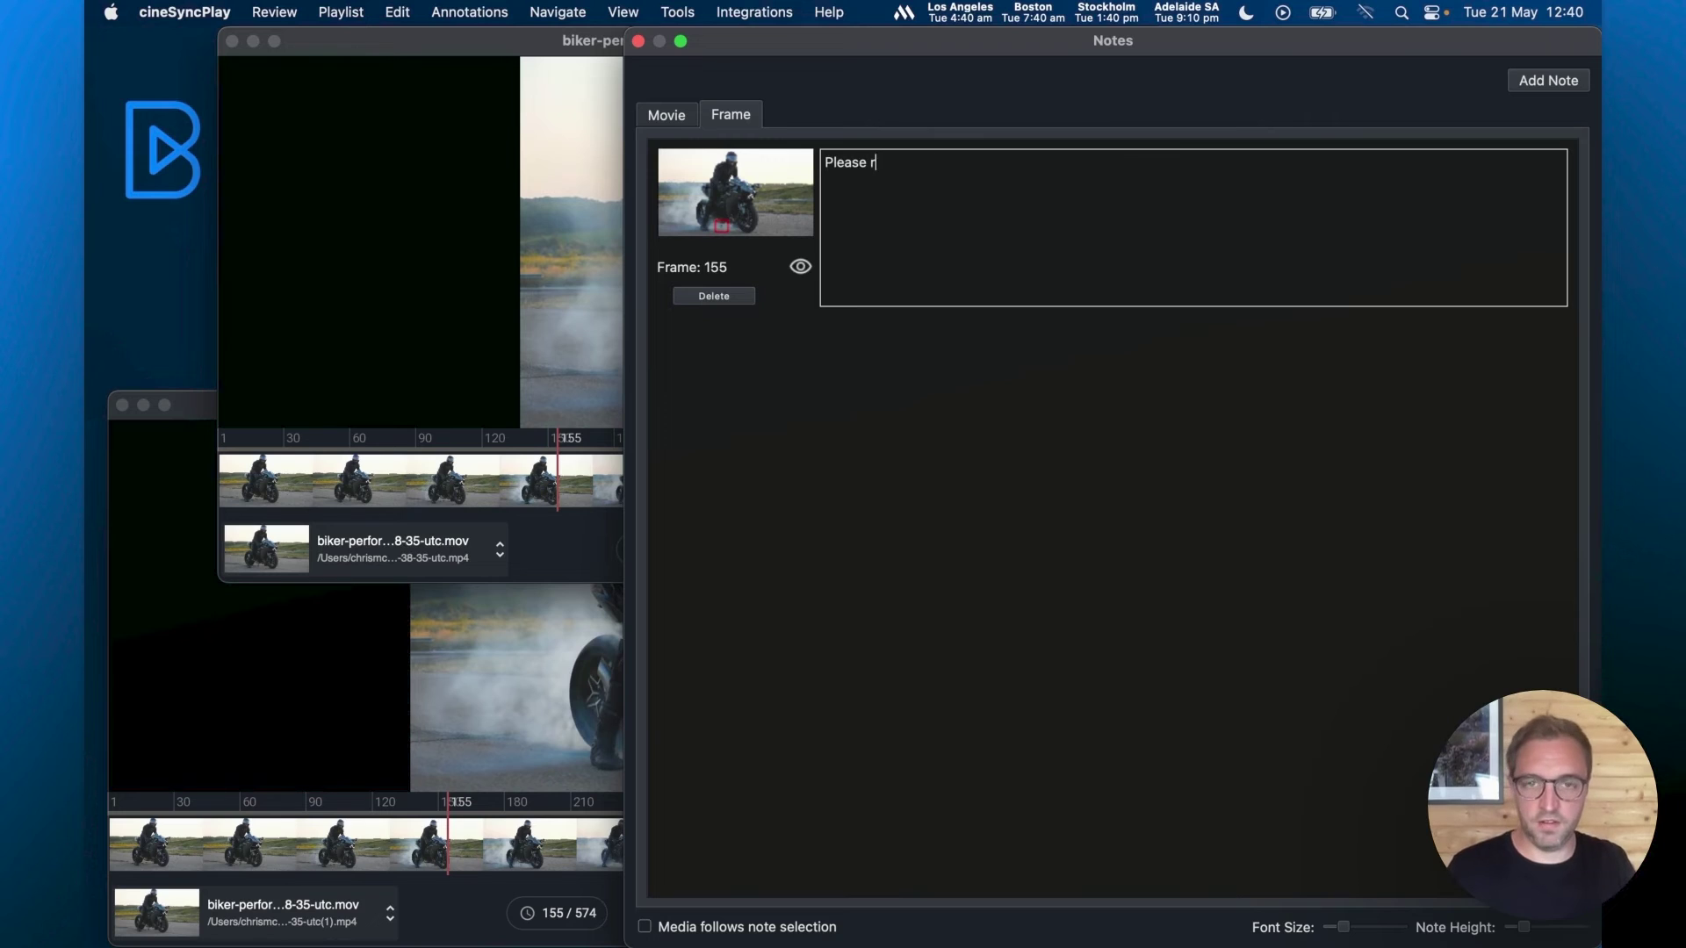
pyautogui.write('emove this webcam.')
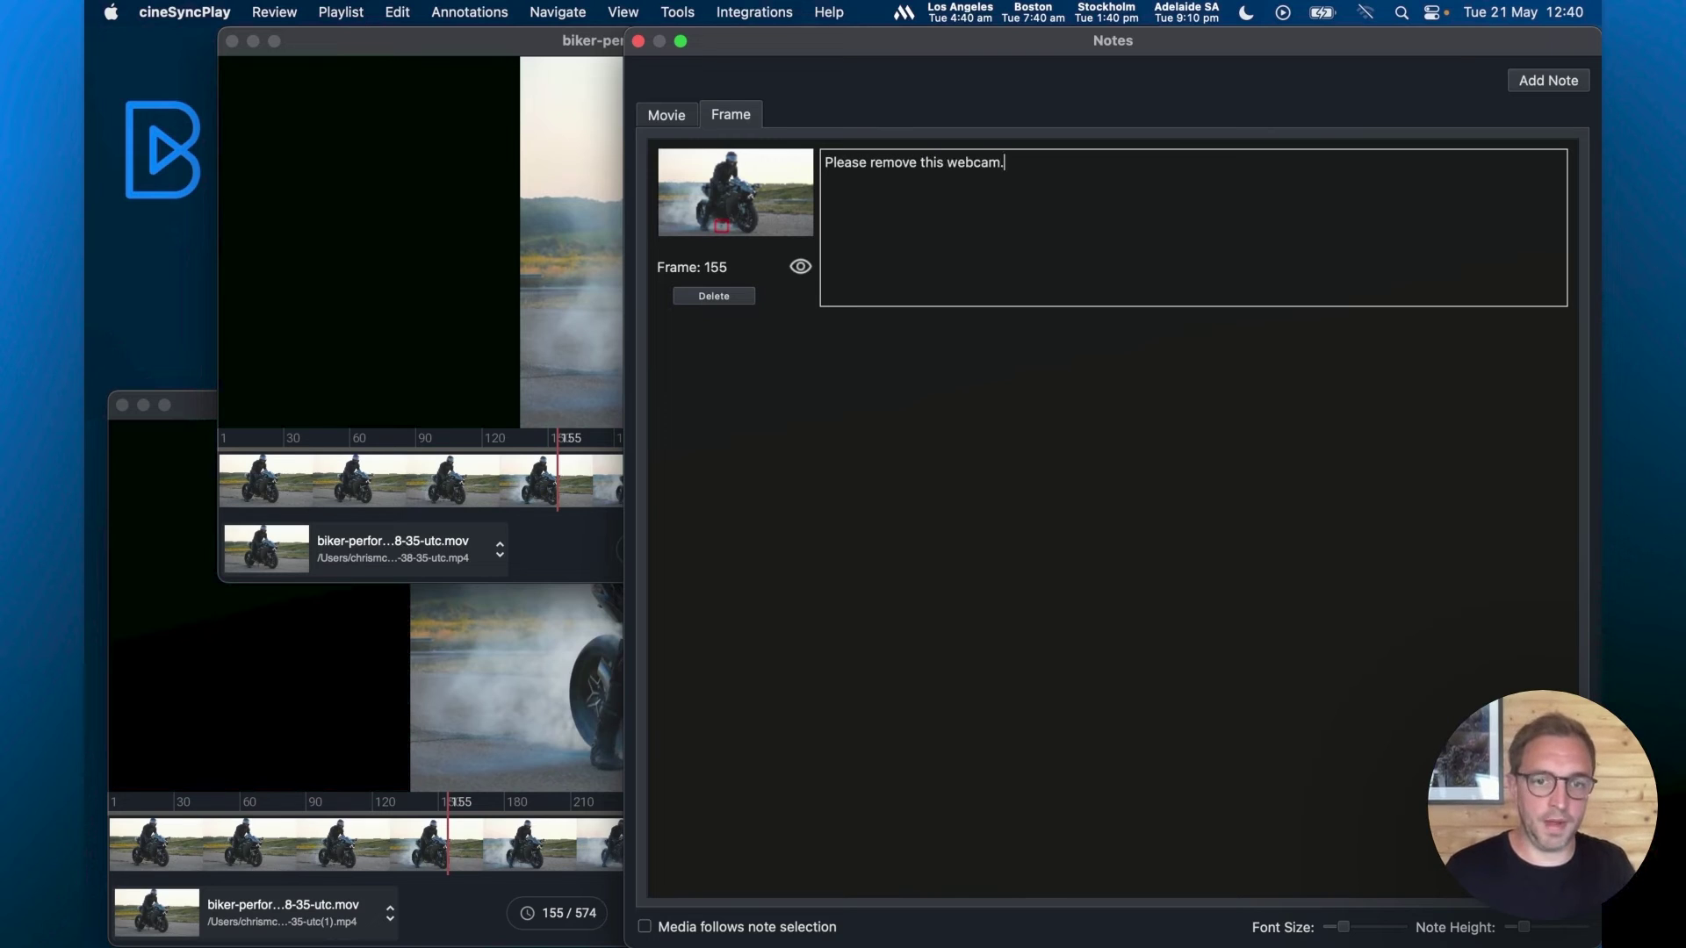
pyautogui.click(901, 484)
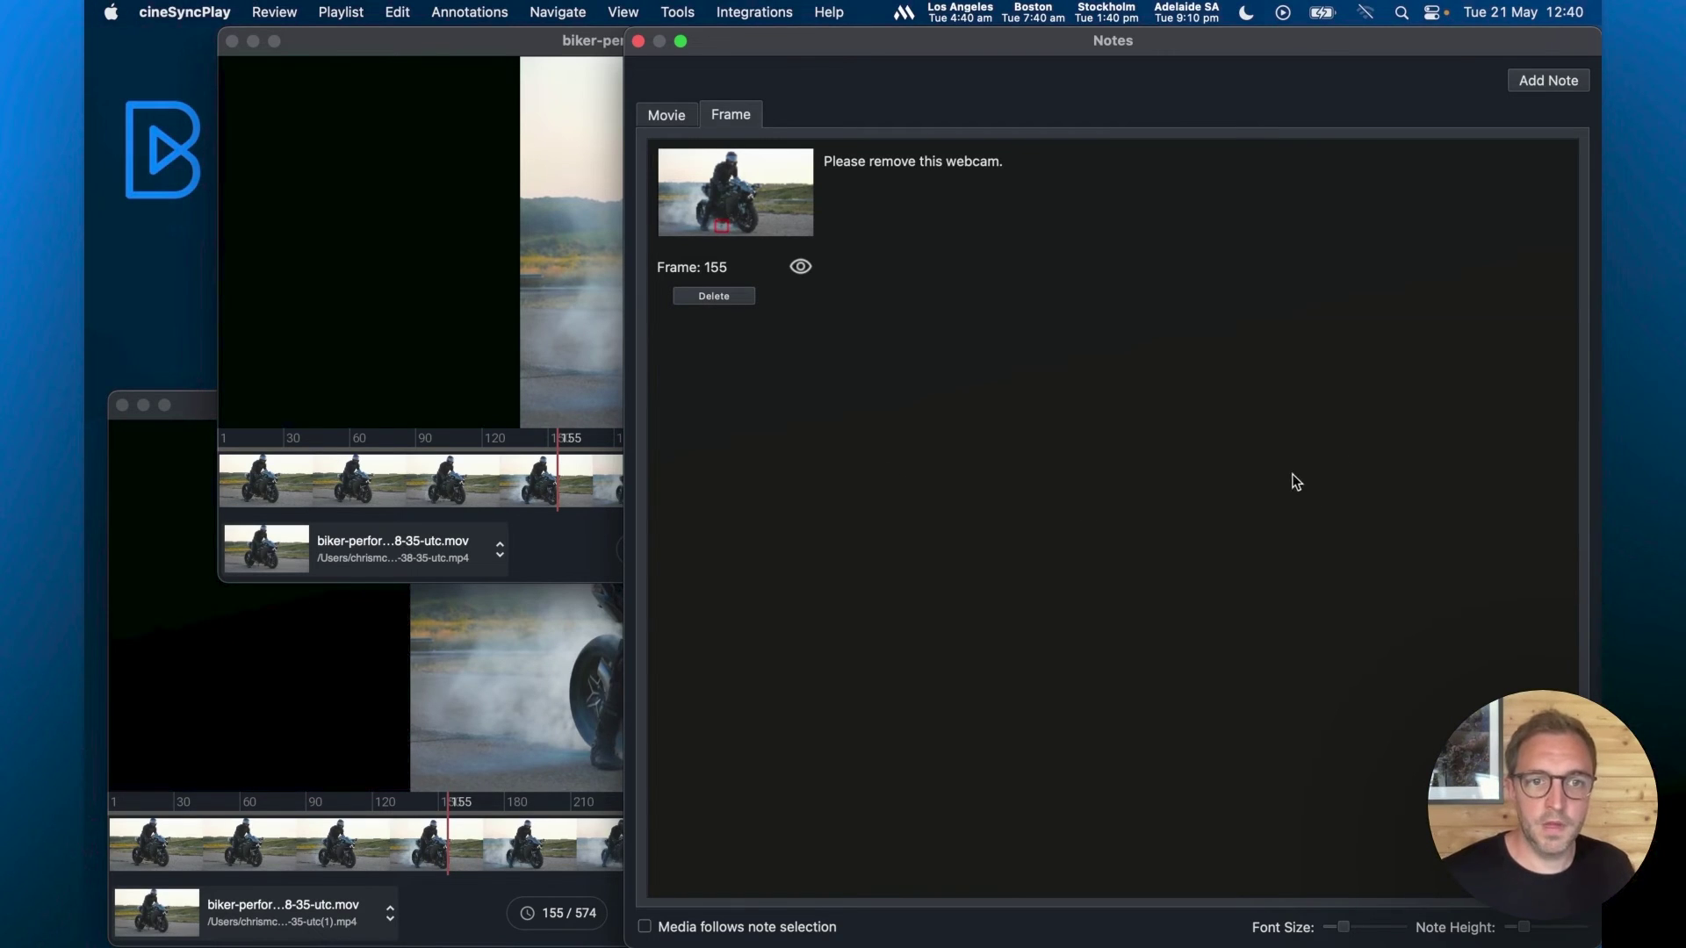
pyautogui.click(638, 41)
# Step: Publish the biker clip's frame 155 note to iconik through the iconik integration and dismiss the confirmation
pyautogui.click(756, 9)
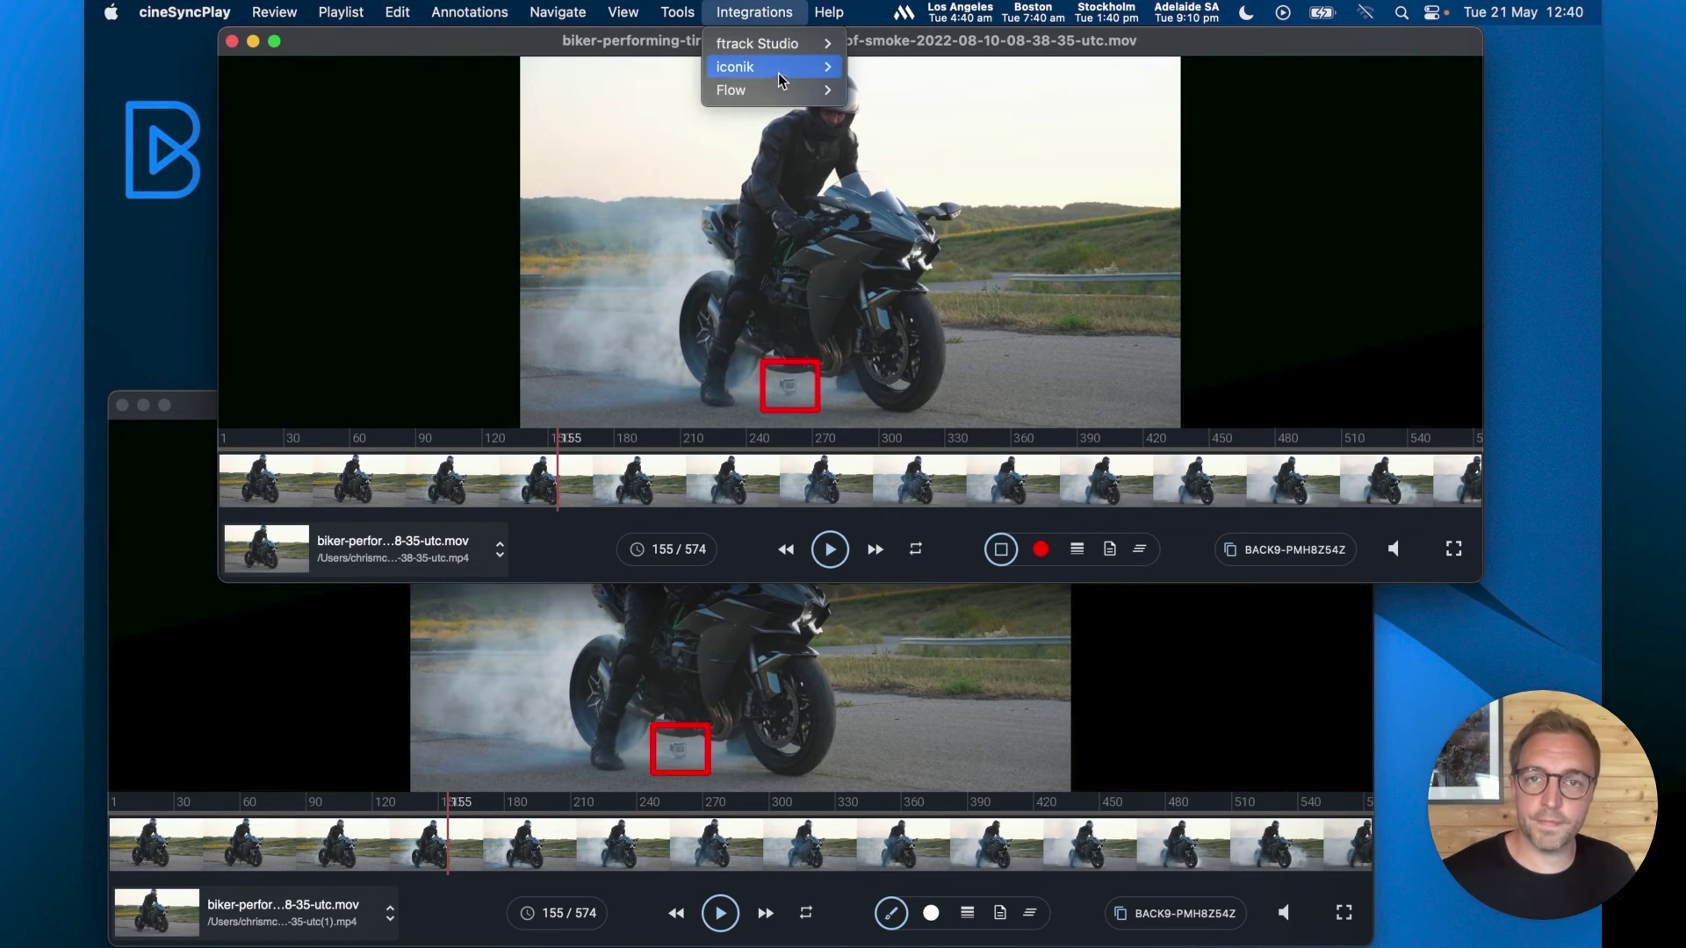
pyautogui.moveTo(781, 67)
pyautogui.click(899, 114)
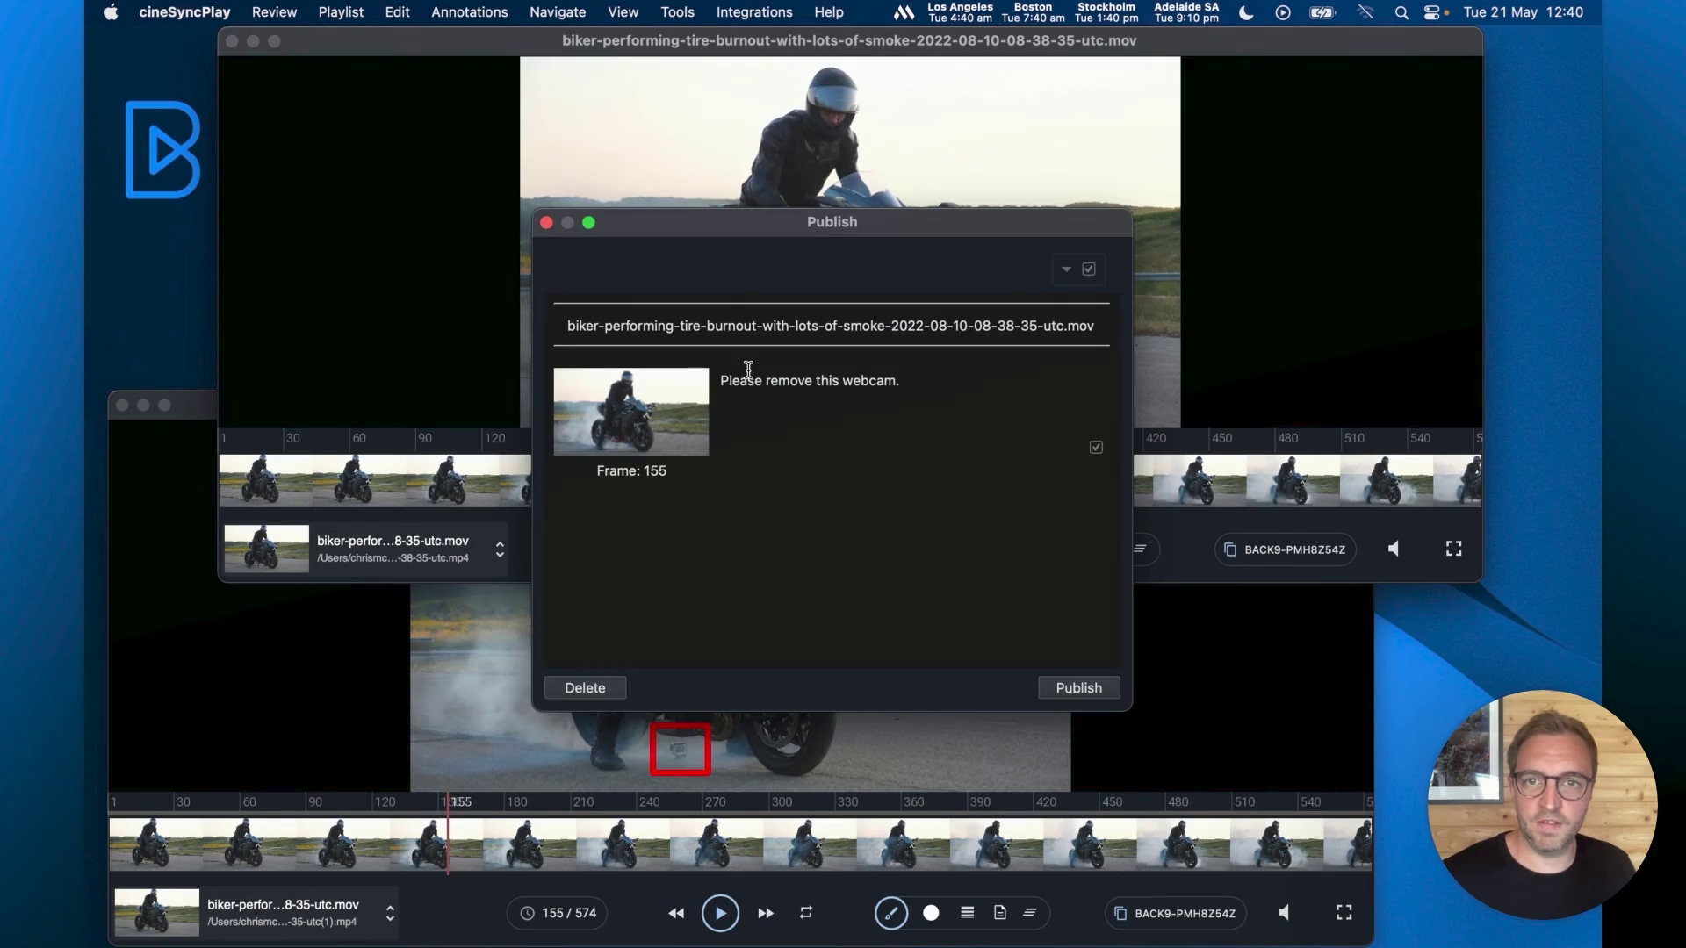
pyautogui.moveTo(722, 233); pyautogui.dragTo(551, 229)
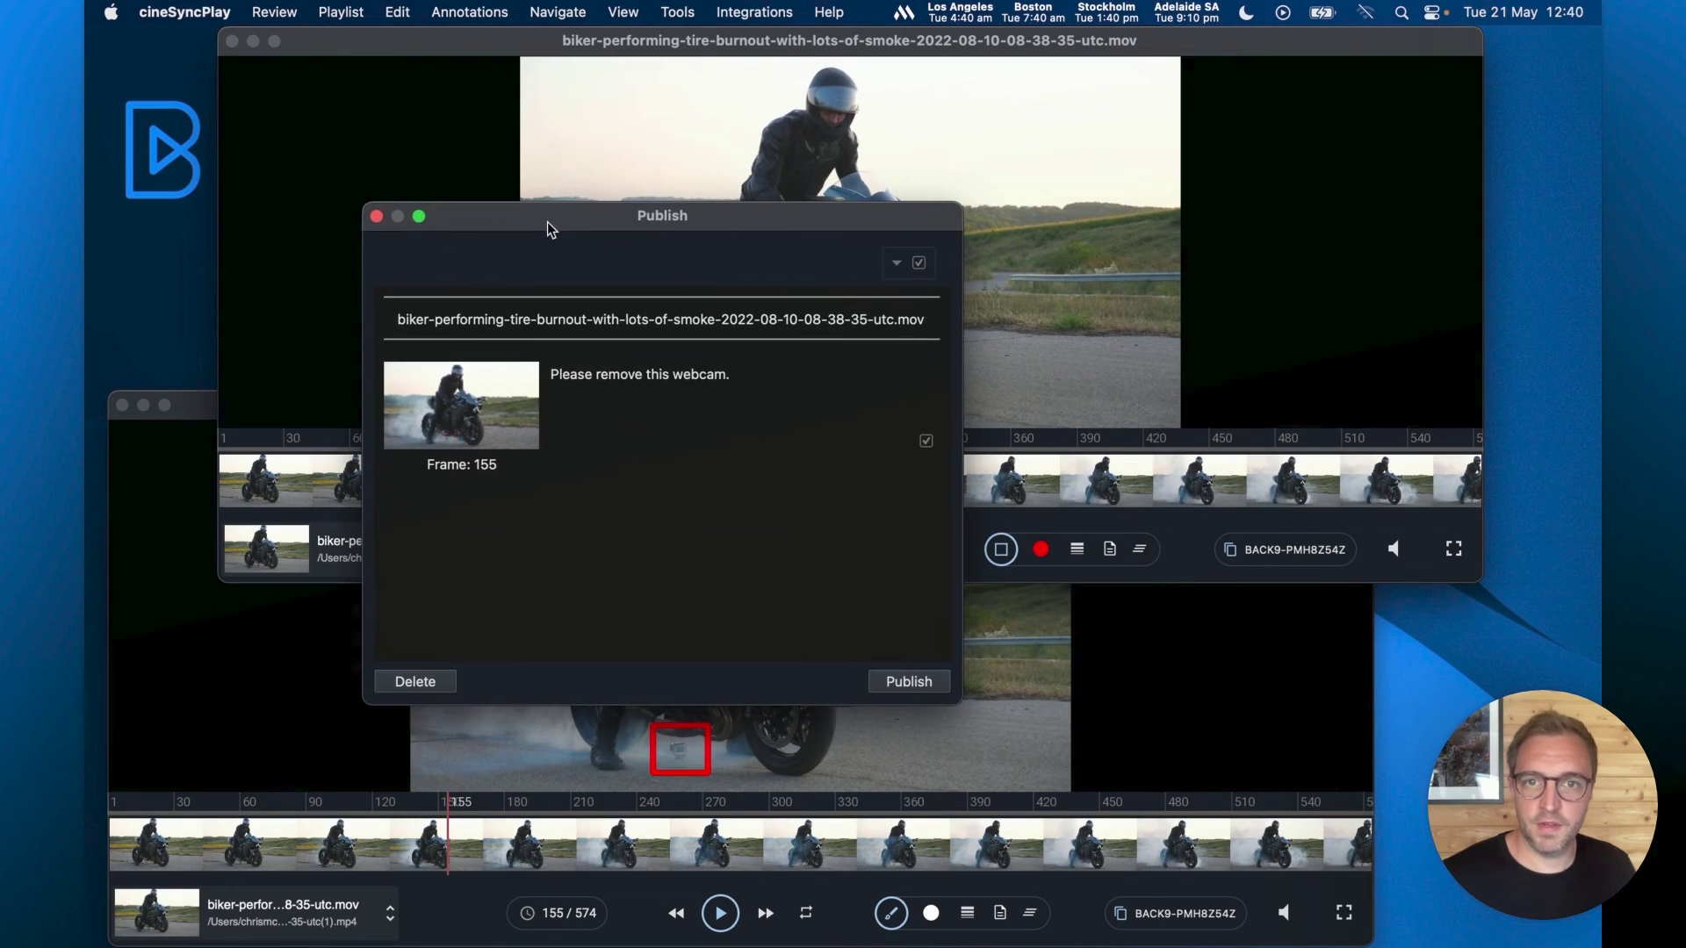
pyautogui.click(933, 682)
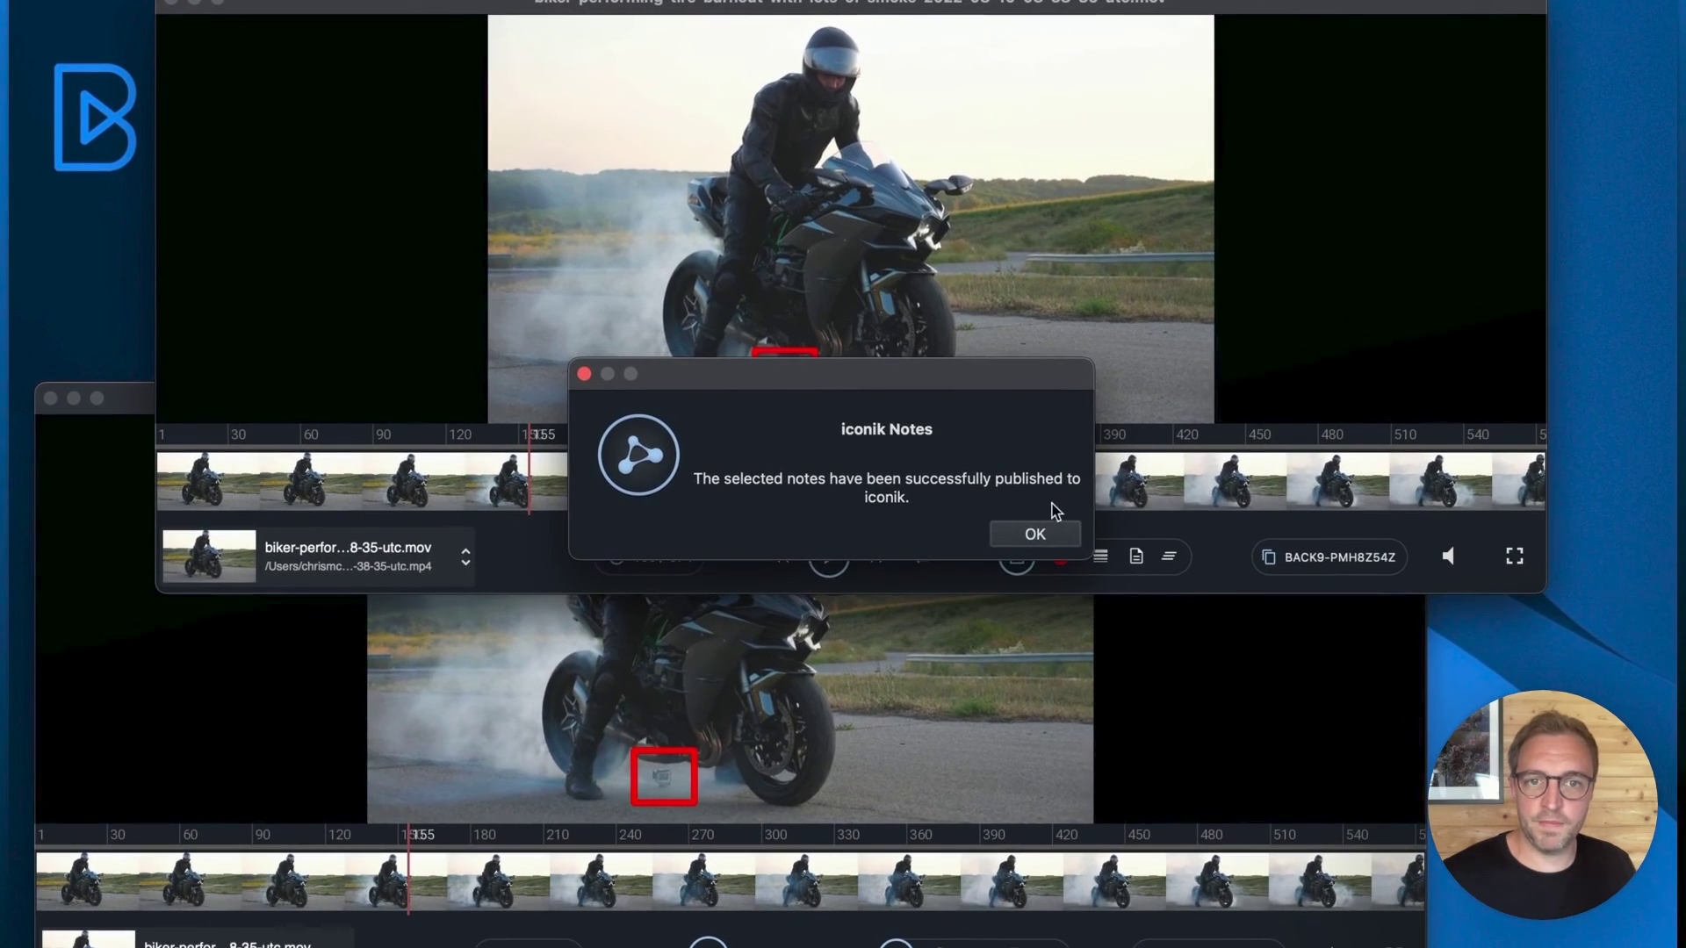
pyautogui.click(1036, 535)
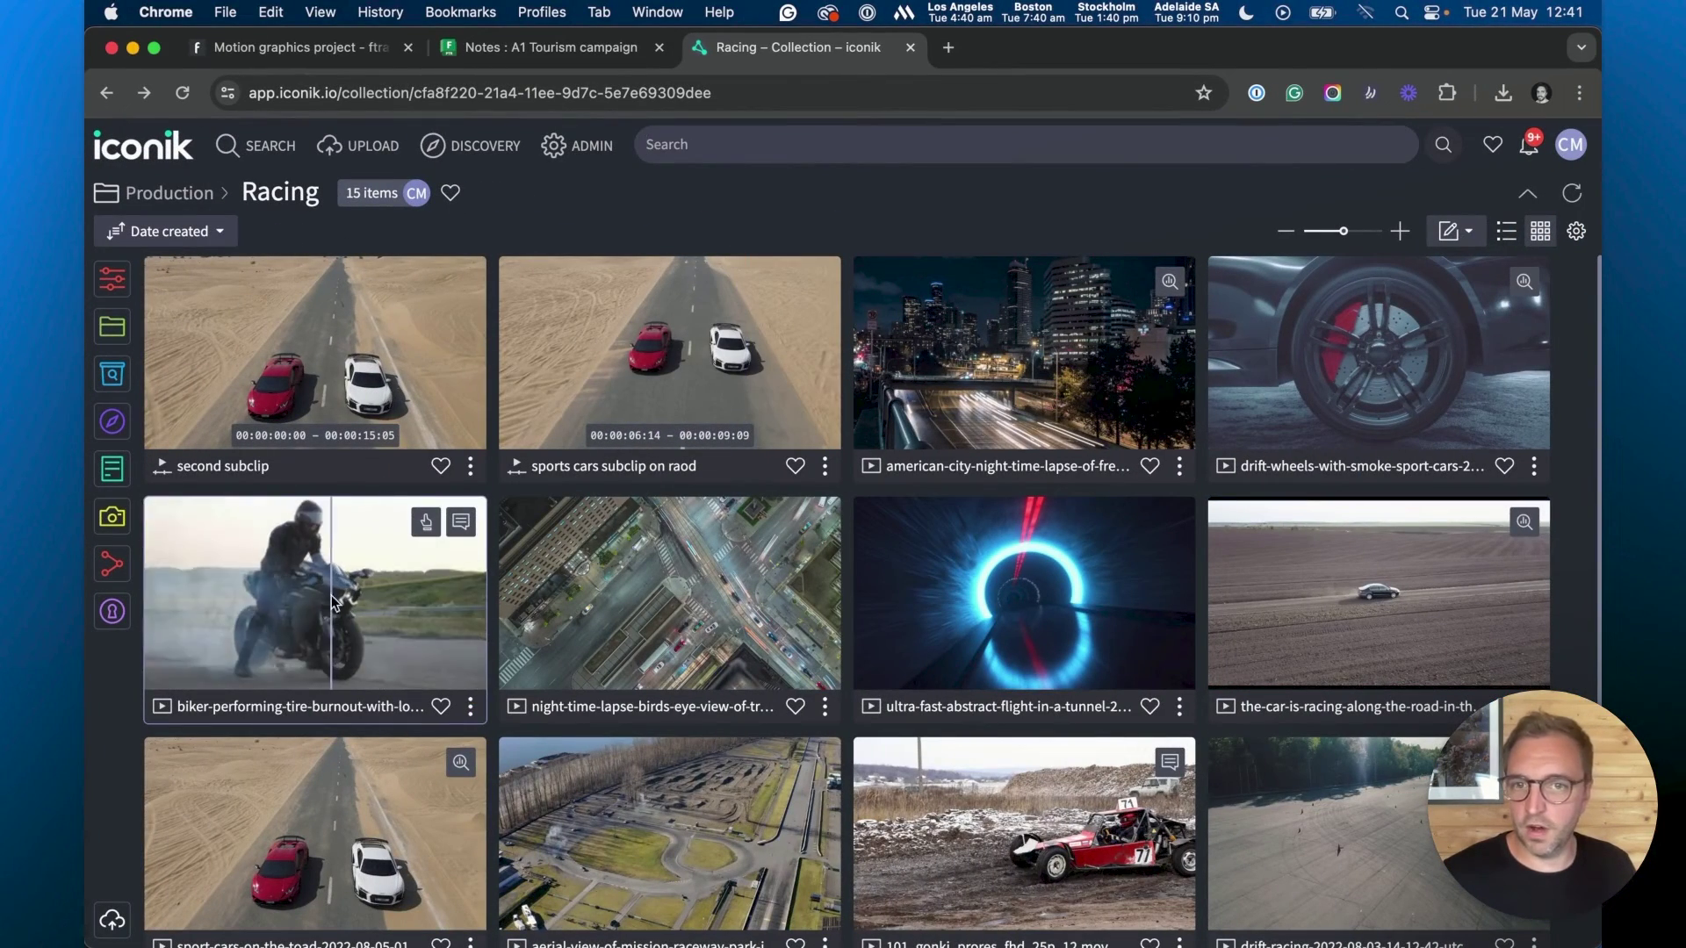
# Step: In iconik, view the annotated image in the biker clip's first comment, close it and return to the cineSync host window
pyautogui.click(415, 636)
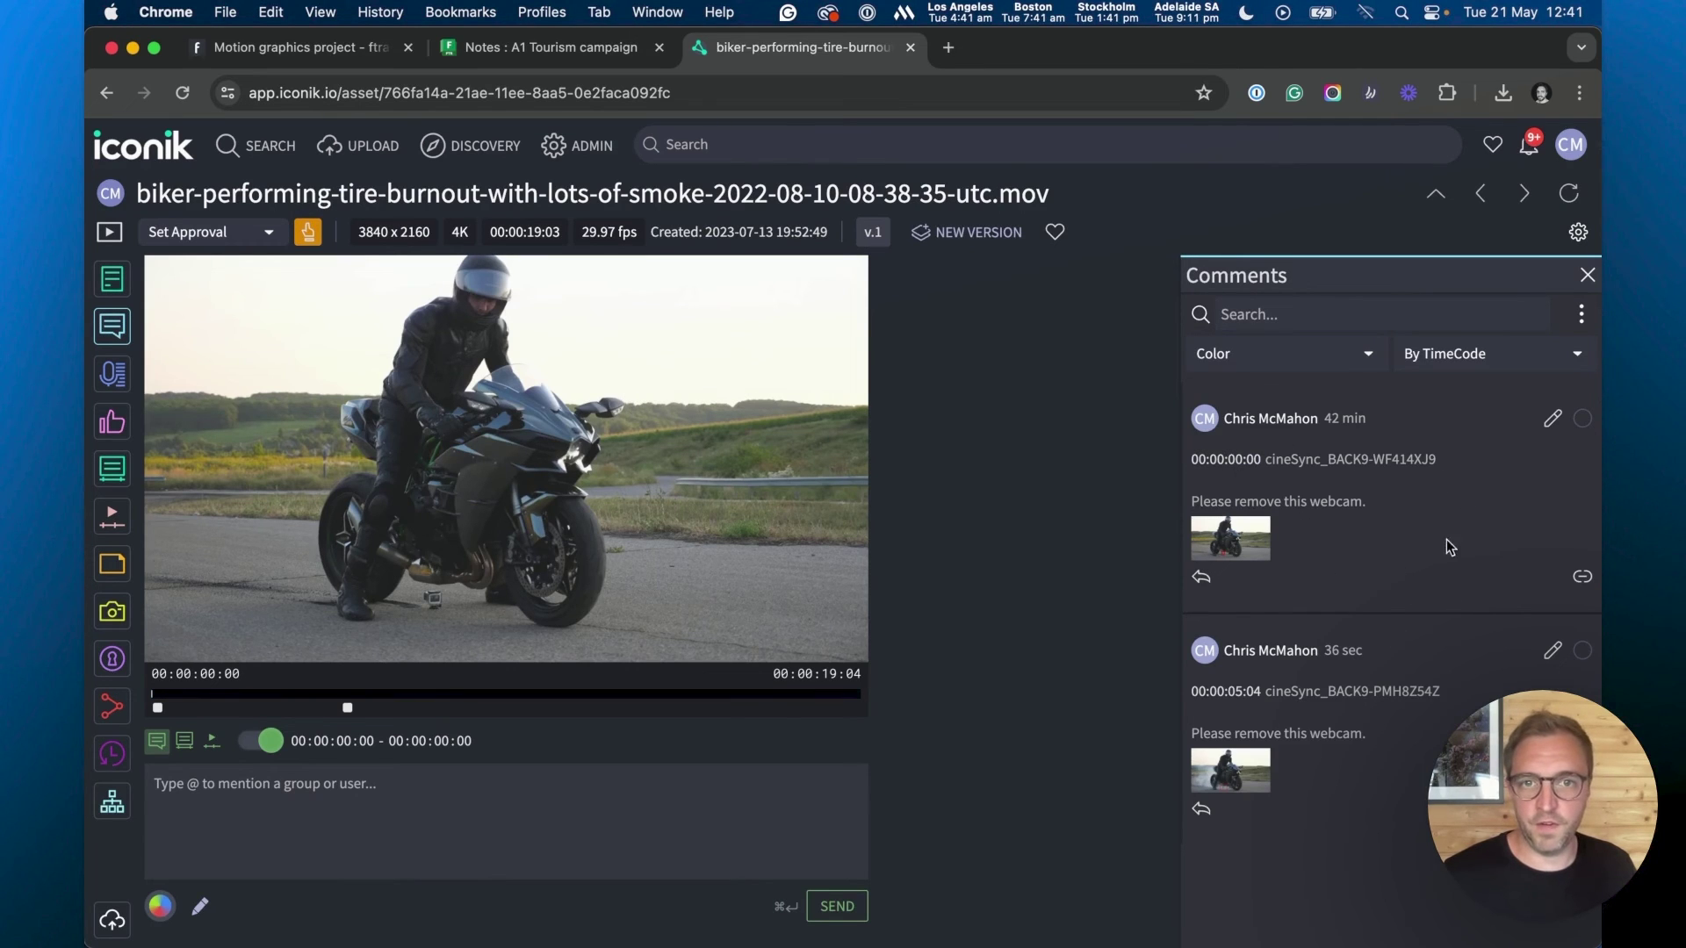
pyautogui.click(1239, 559)
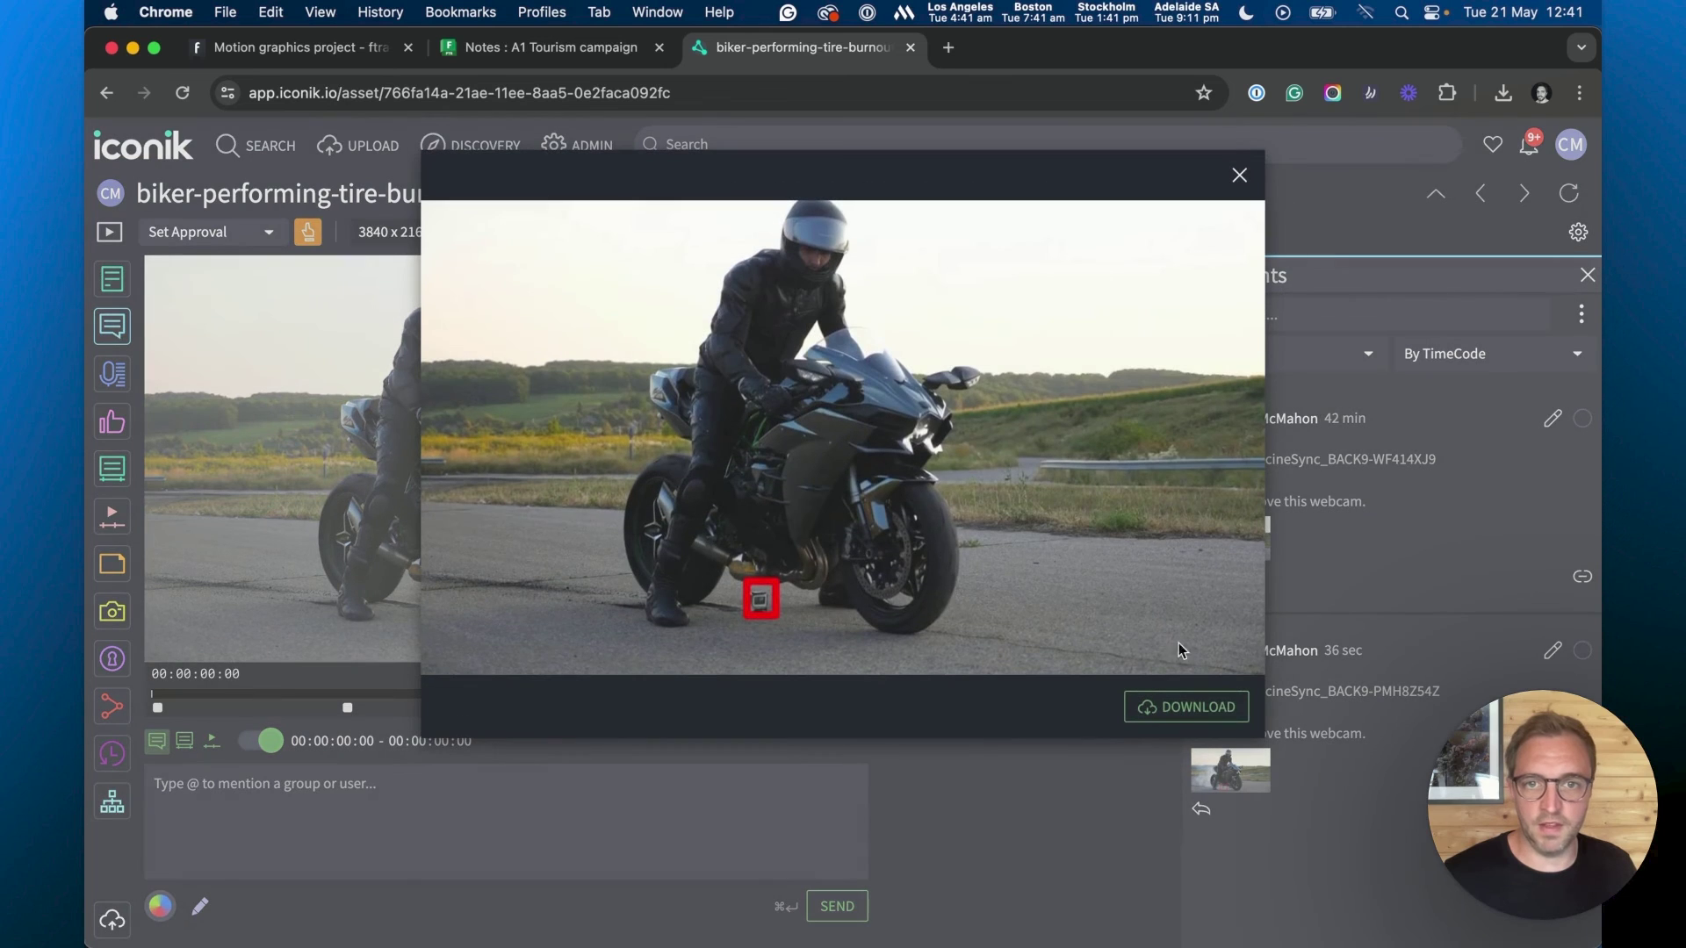
pyautogui.click(1240, 177)
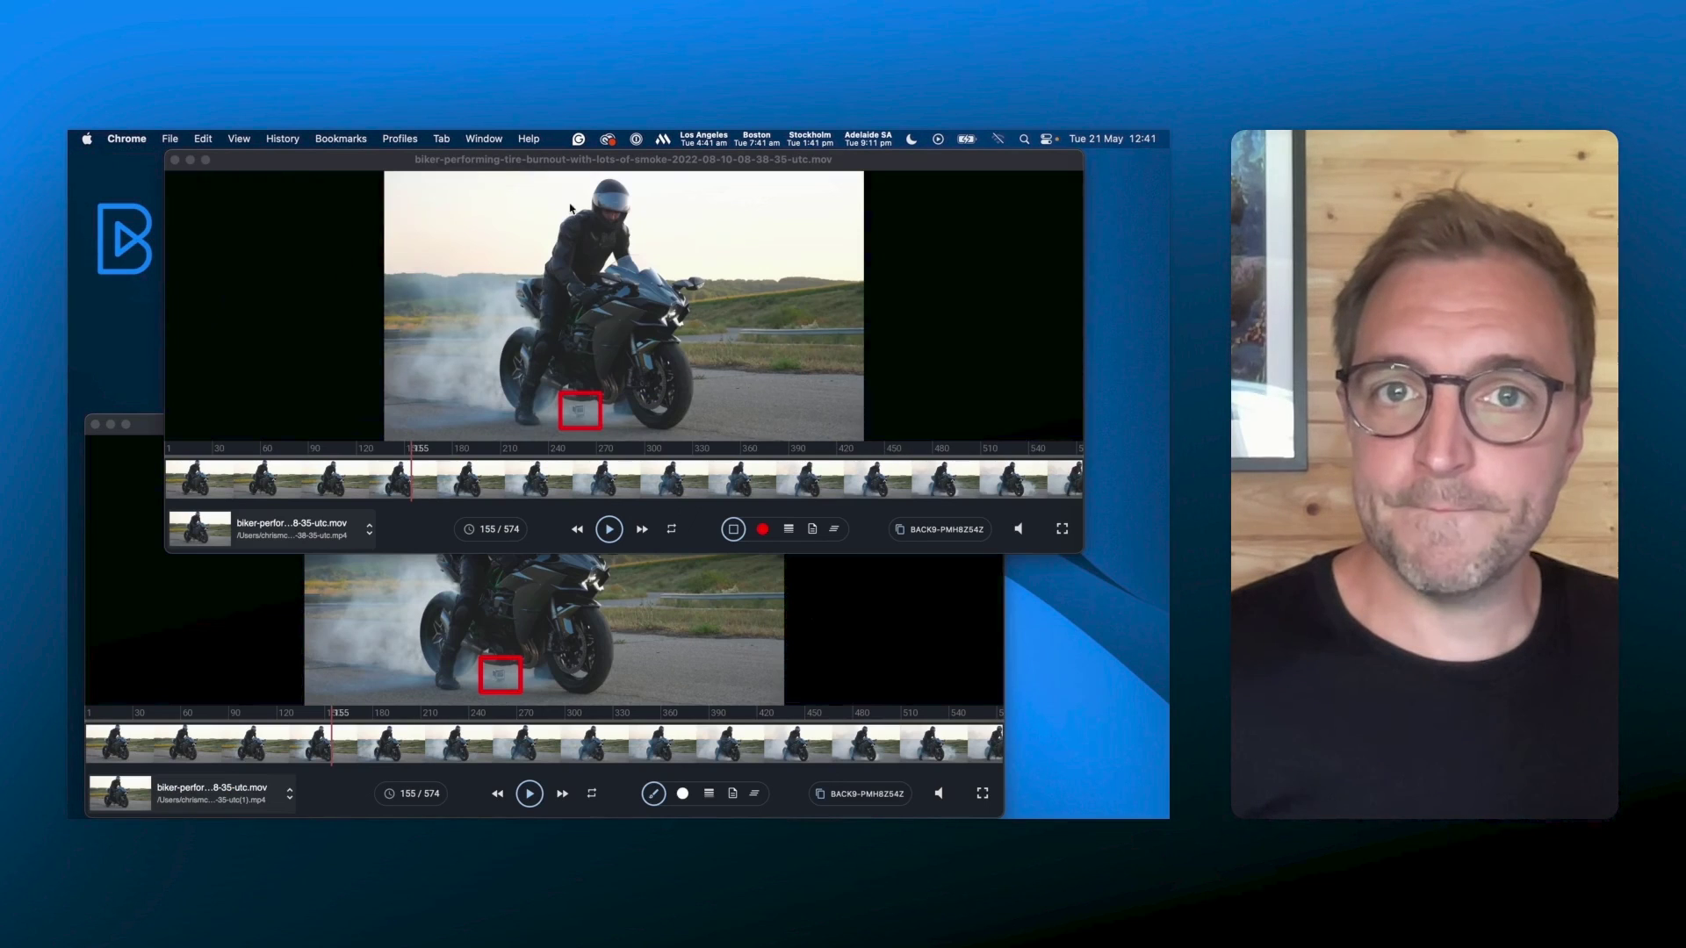
pyautogui.moveTo(571, 208); pyautogui.dragTo(656, 208)
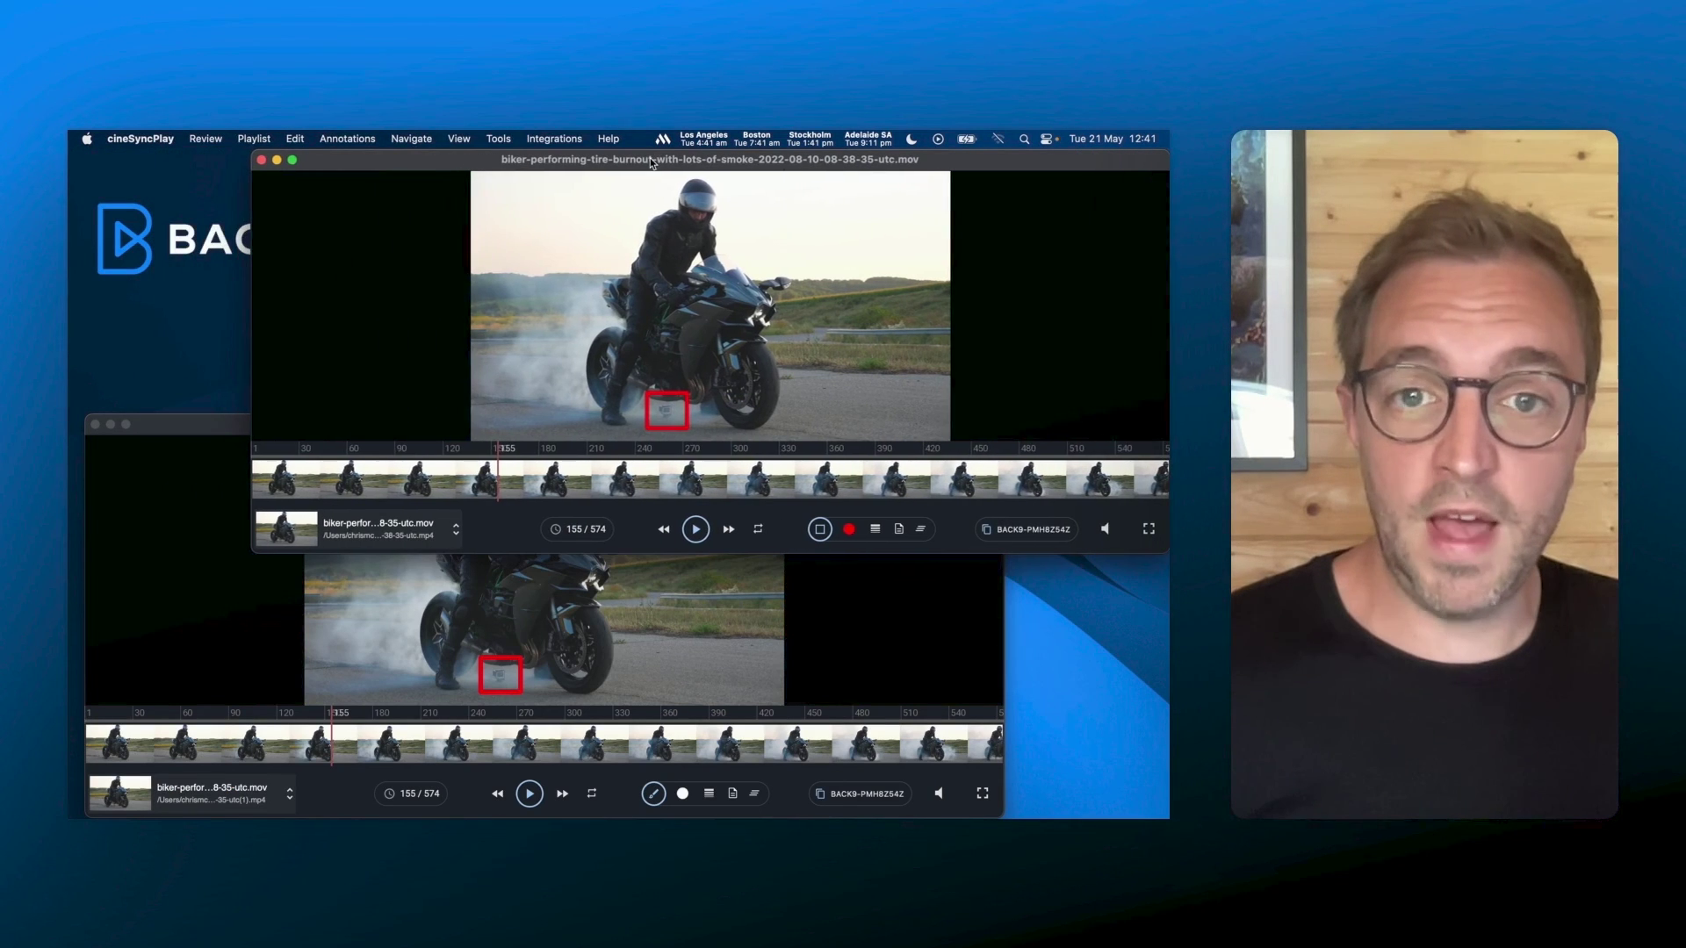